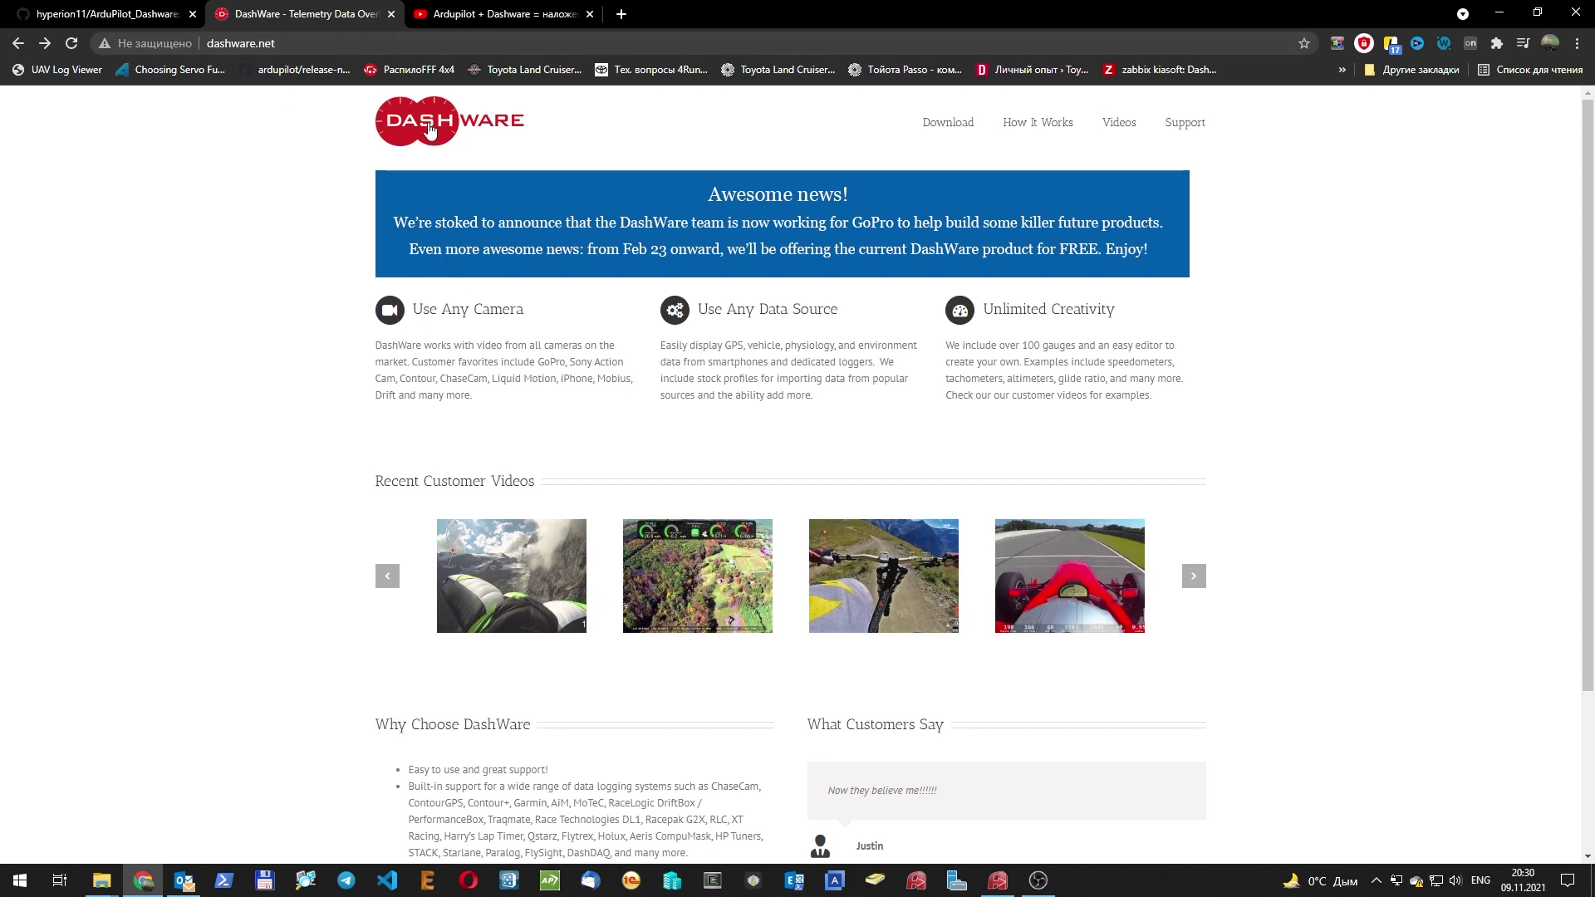
Open the download page of the DashWare website, dashware.net.
left_click(309, 47)
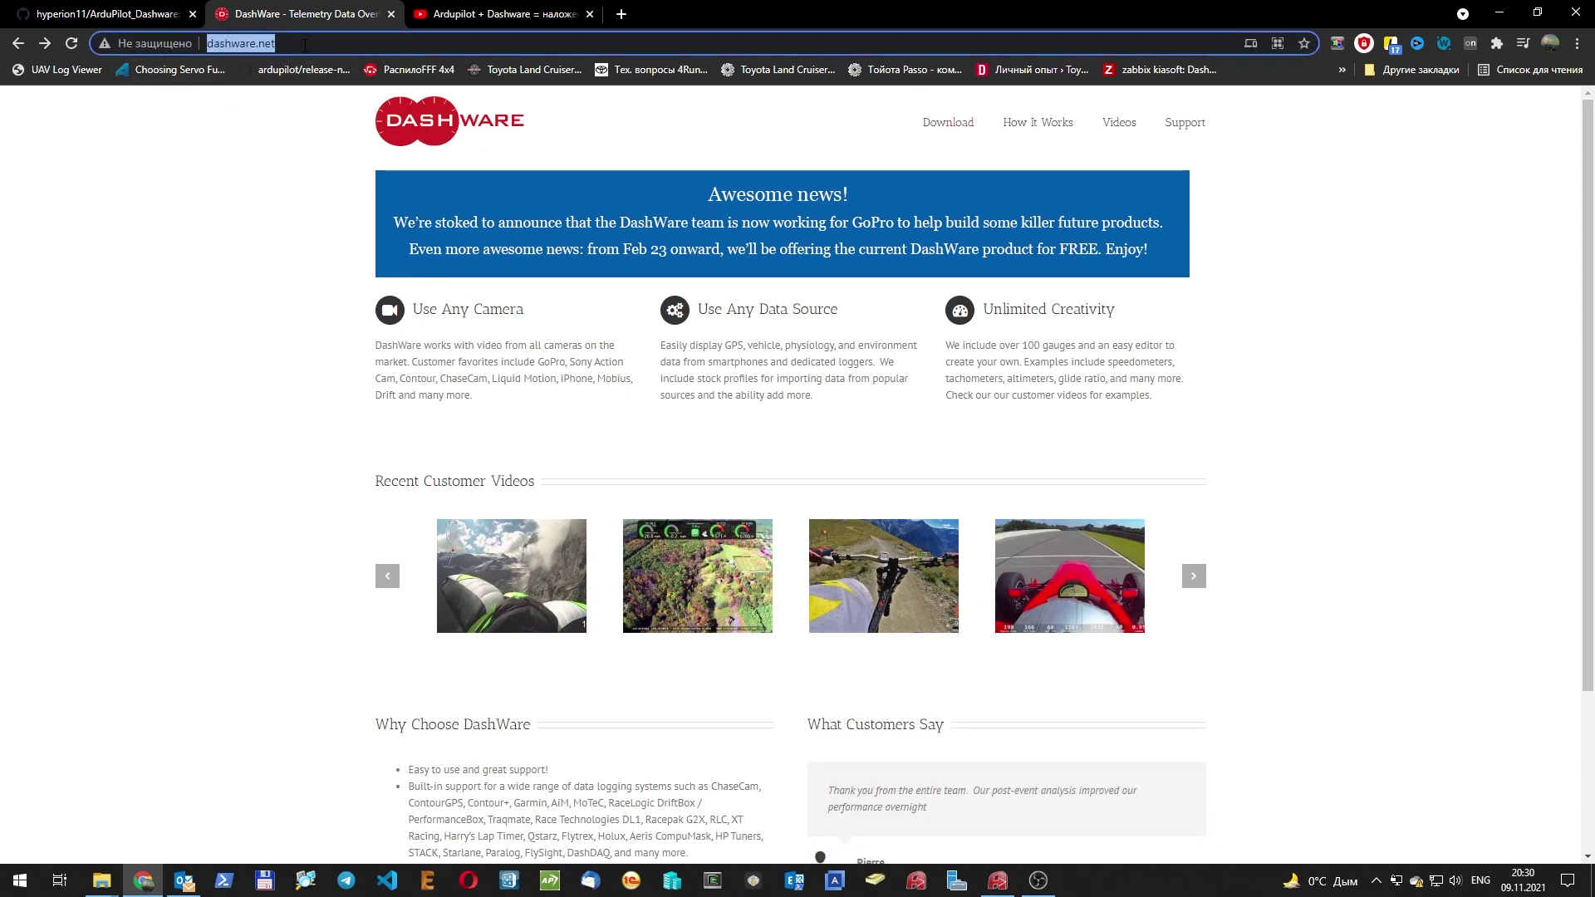
type("www.")
left_click(955, 127)
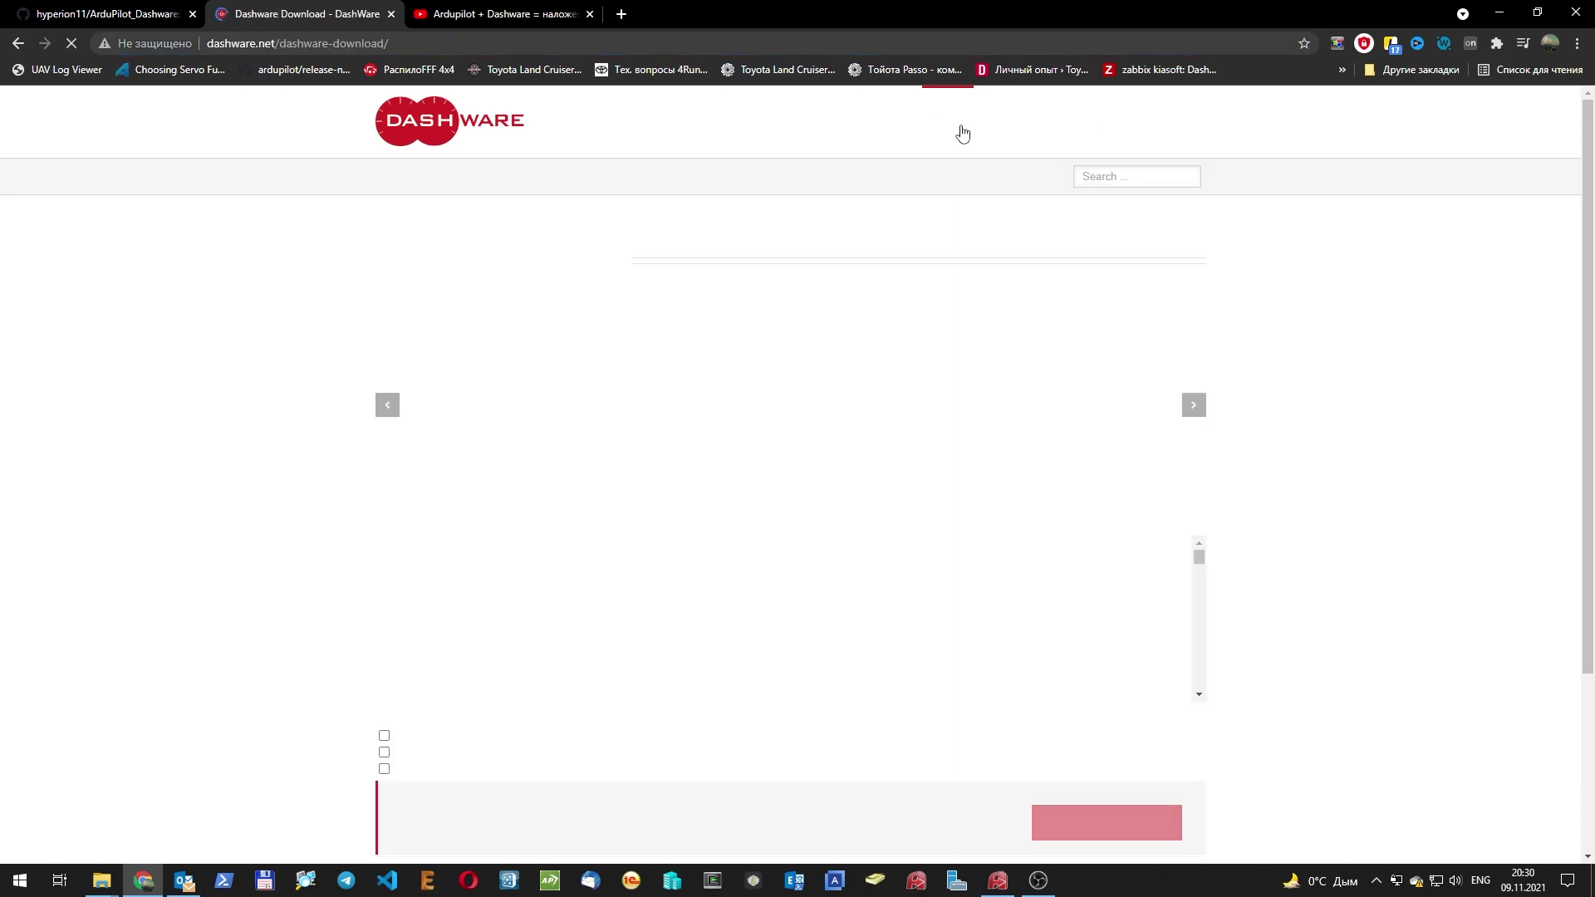
Agree to the EULA, Terms of use and Privacy policy, and download and save DashWare.
scroll(664, 447, "down", 5)
left_click(384, 637)
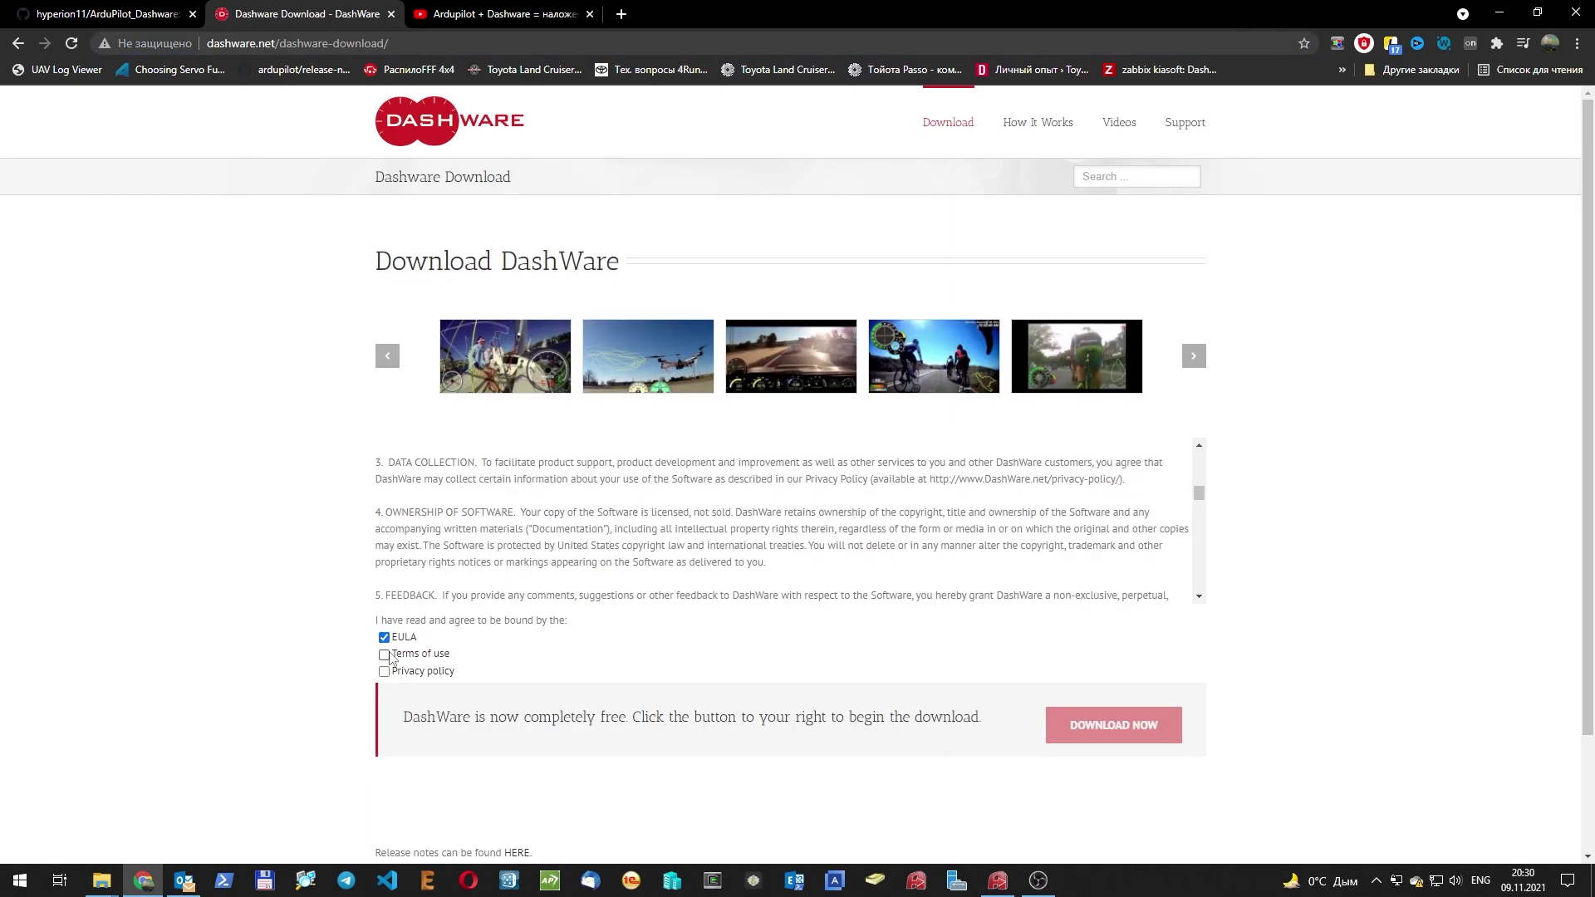
left_click(384, 655)
left_click(384, 671)
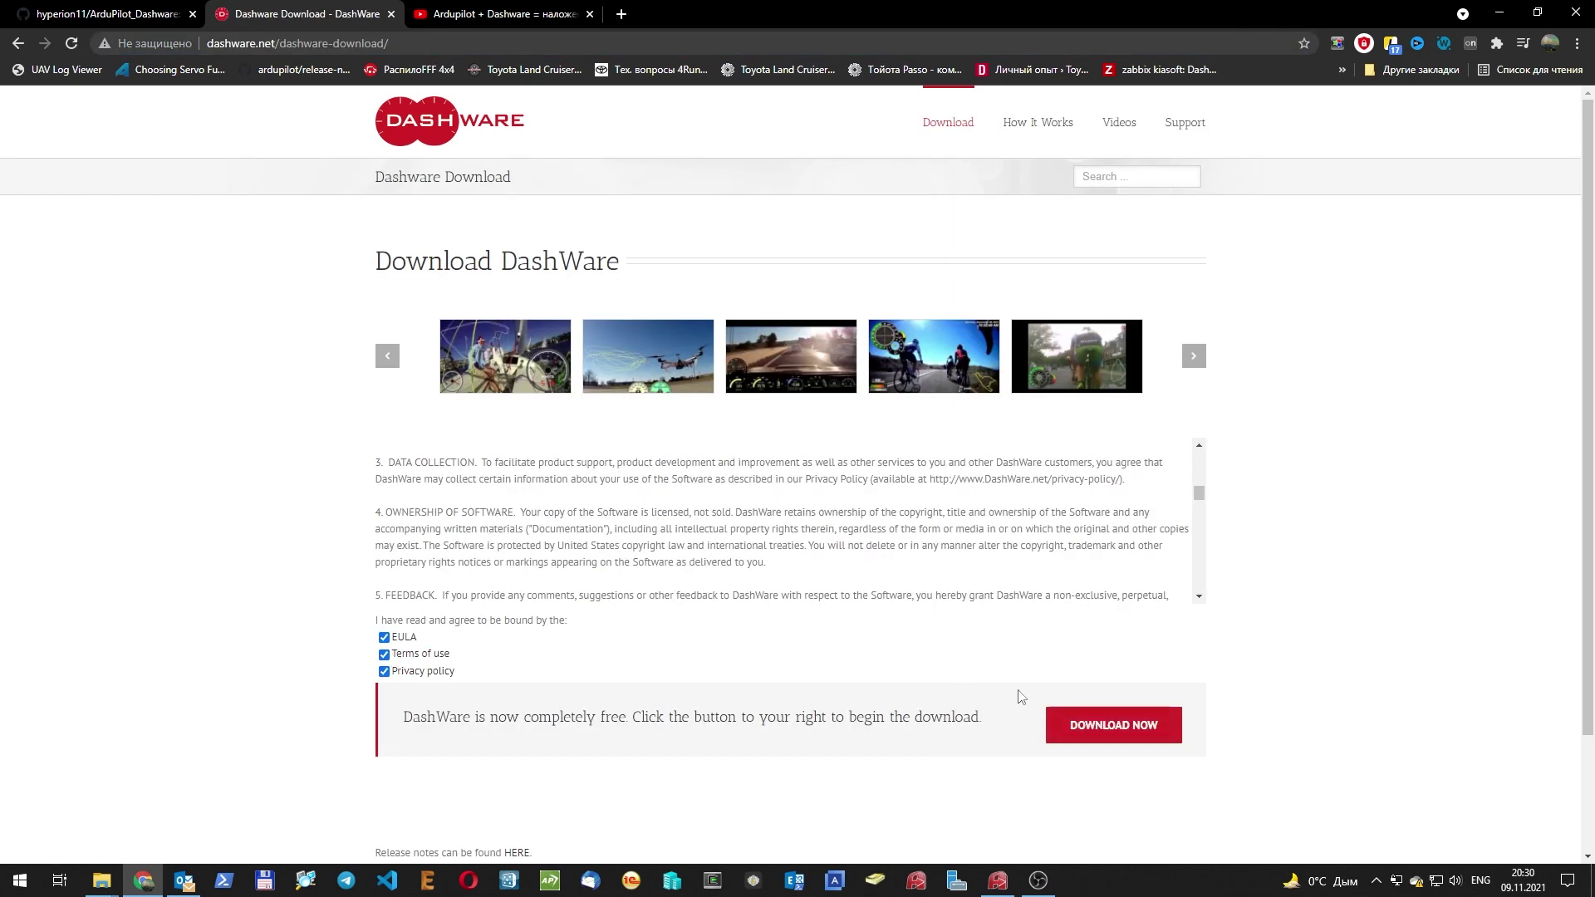
left_click(1090, 720)
left_click(1450, 835)
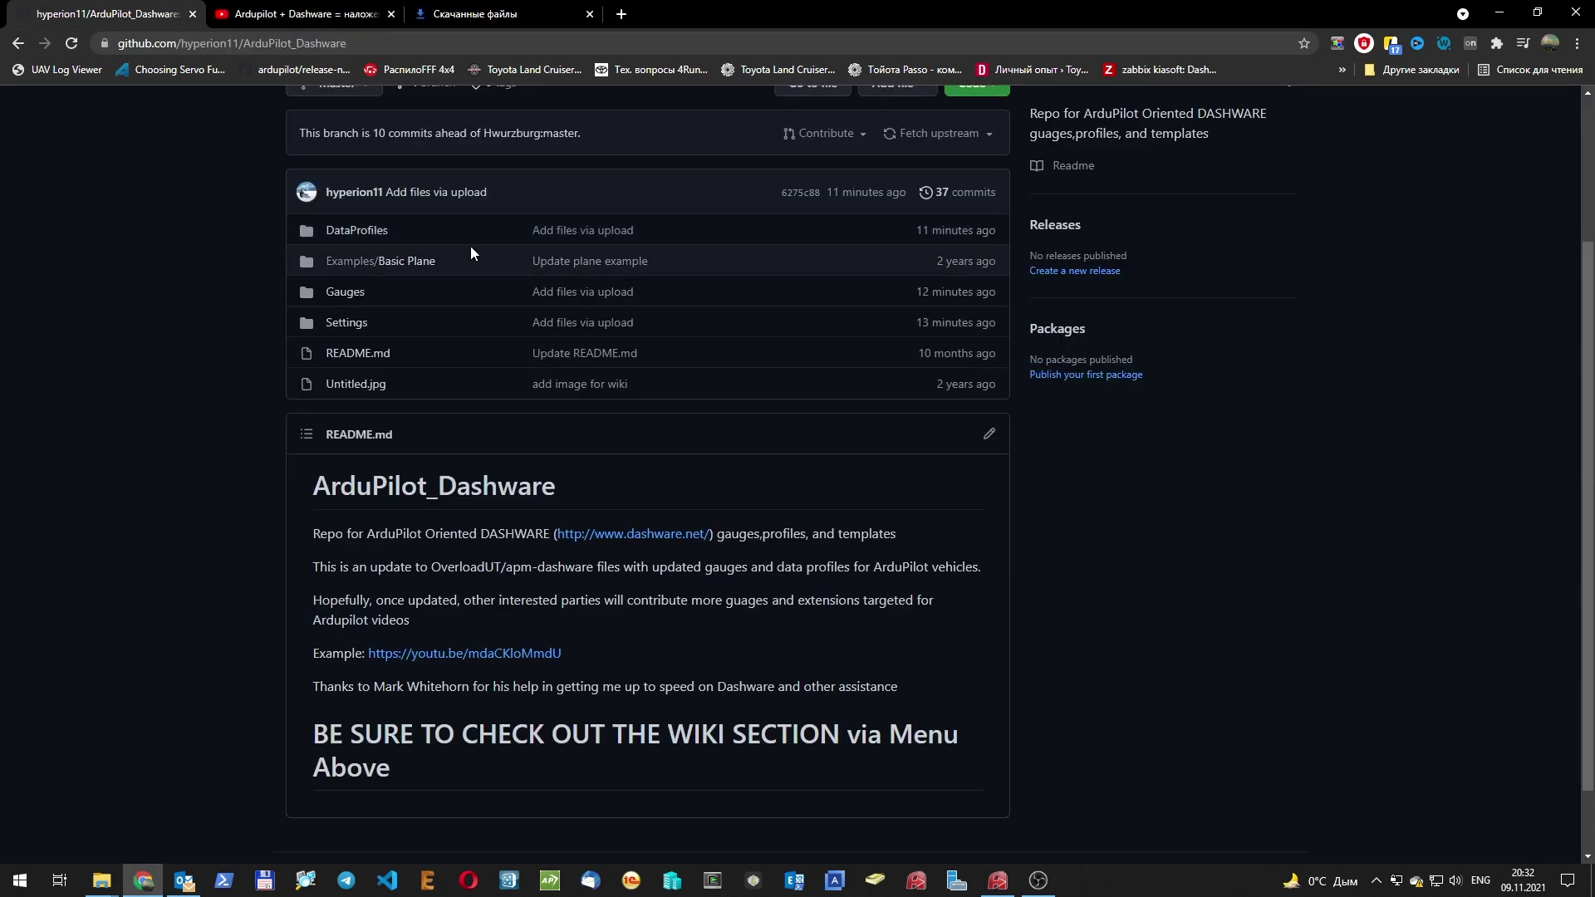
Examine the DataProfiles, Gauges and Settings folders and the README of the ArduPilot_Dashware GitHub repository.
left_click_drag(411, 228, 305, 249)
left_click_drag(414, 298, 309, 296)
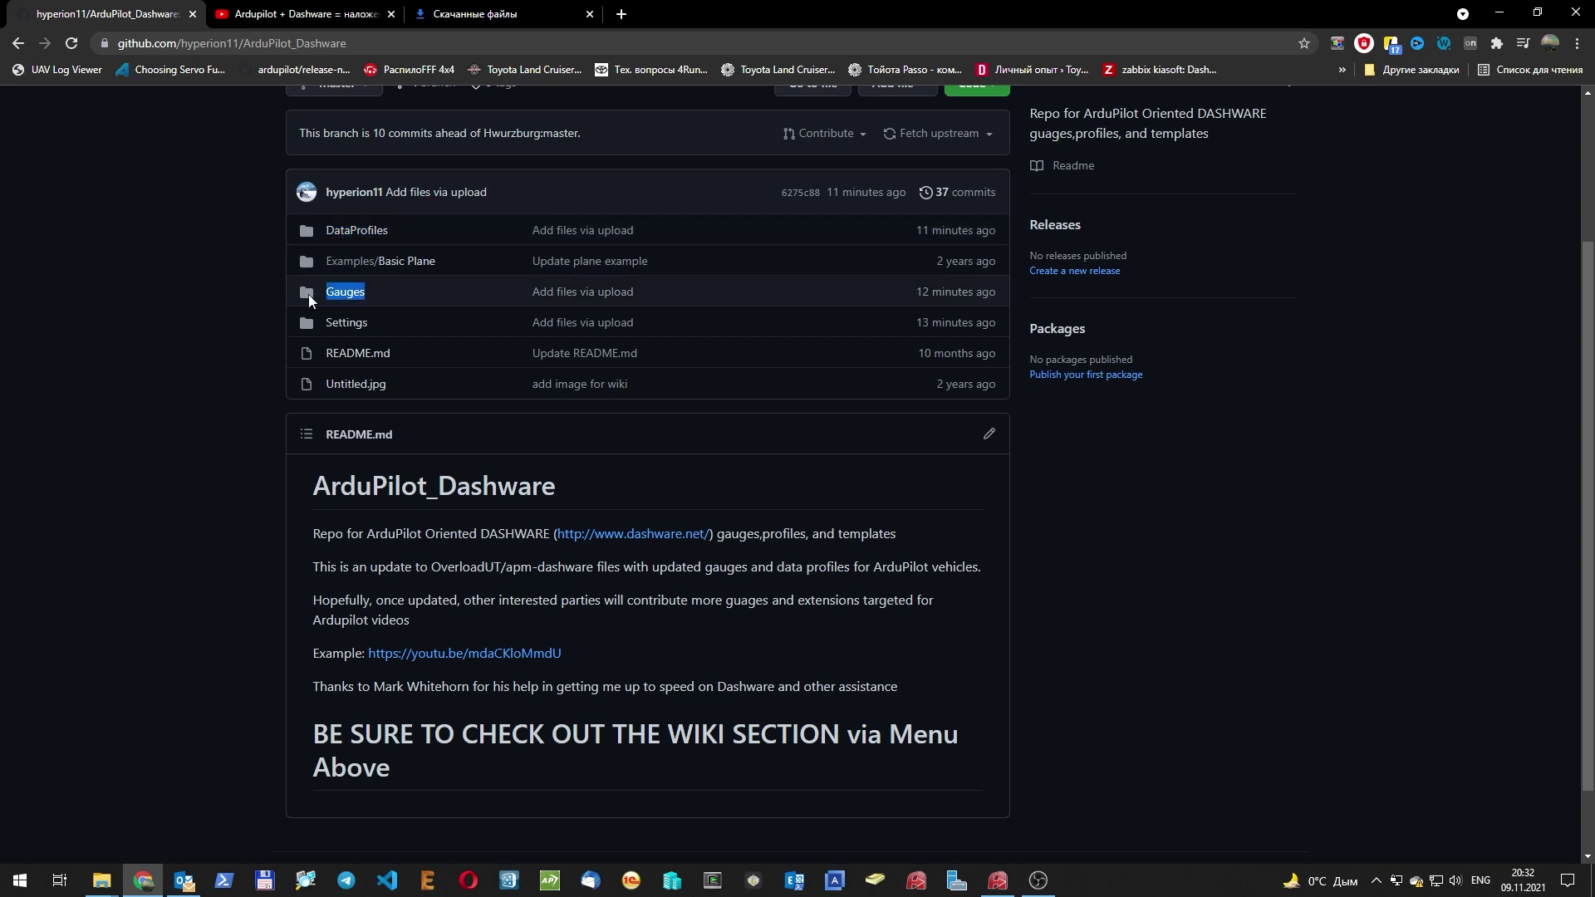
left_click(380, 325)
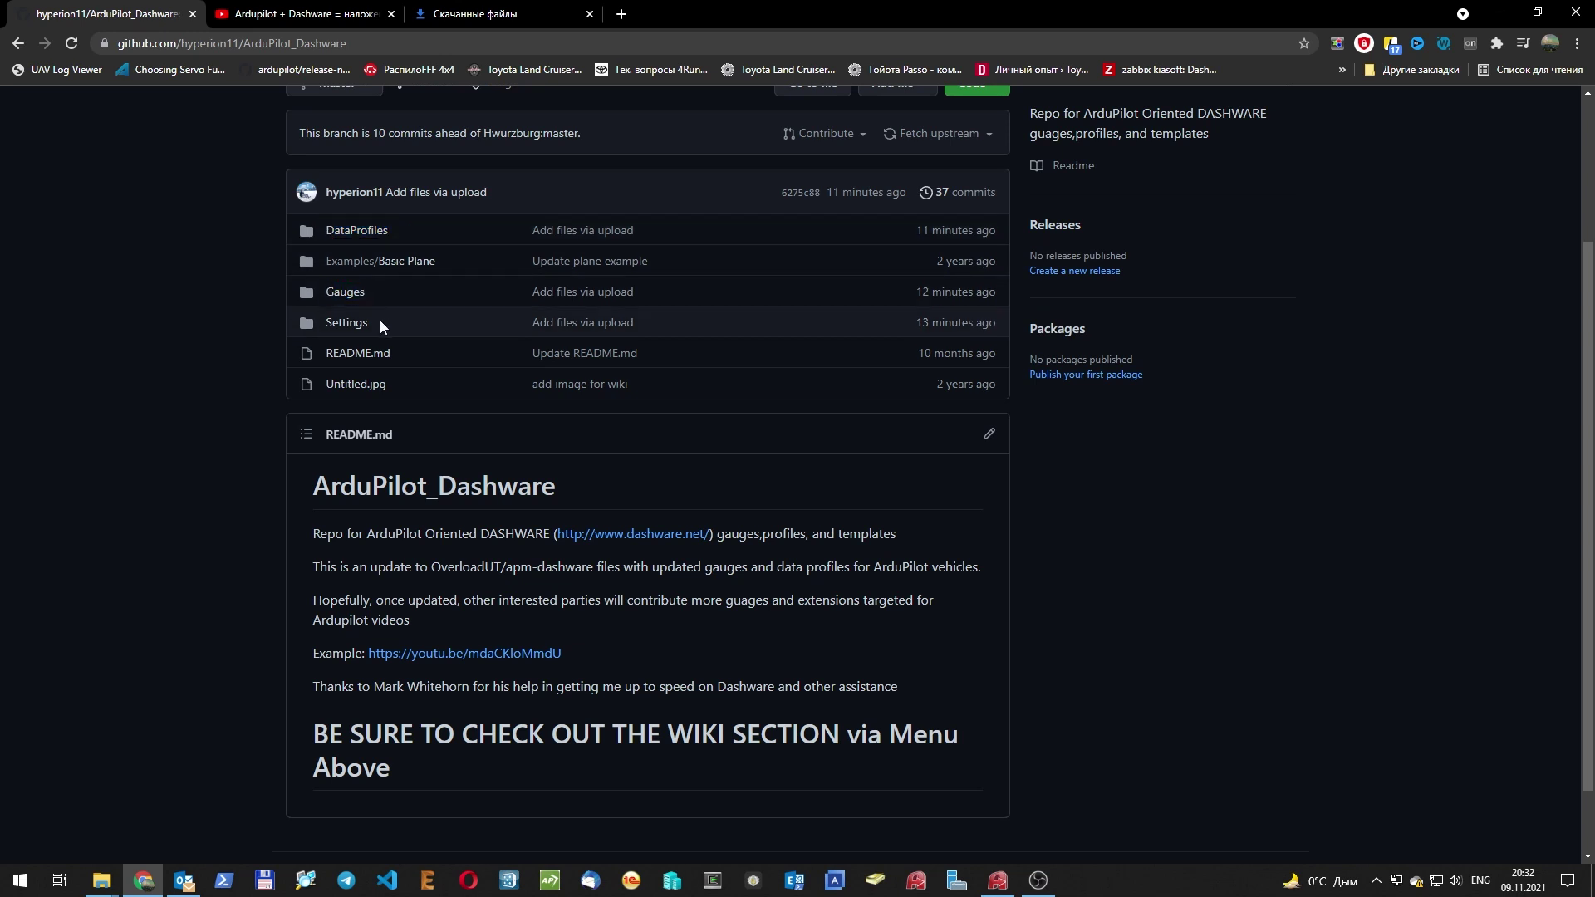
scroll(320, 323, "up", 3)
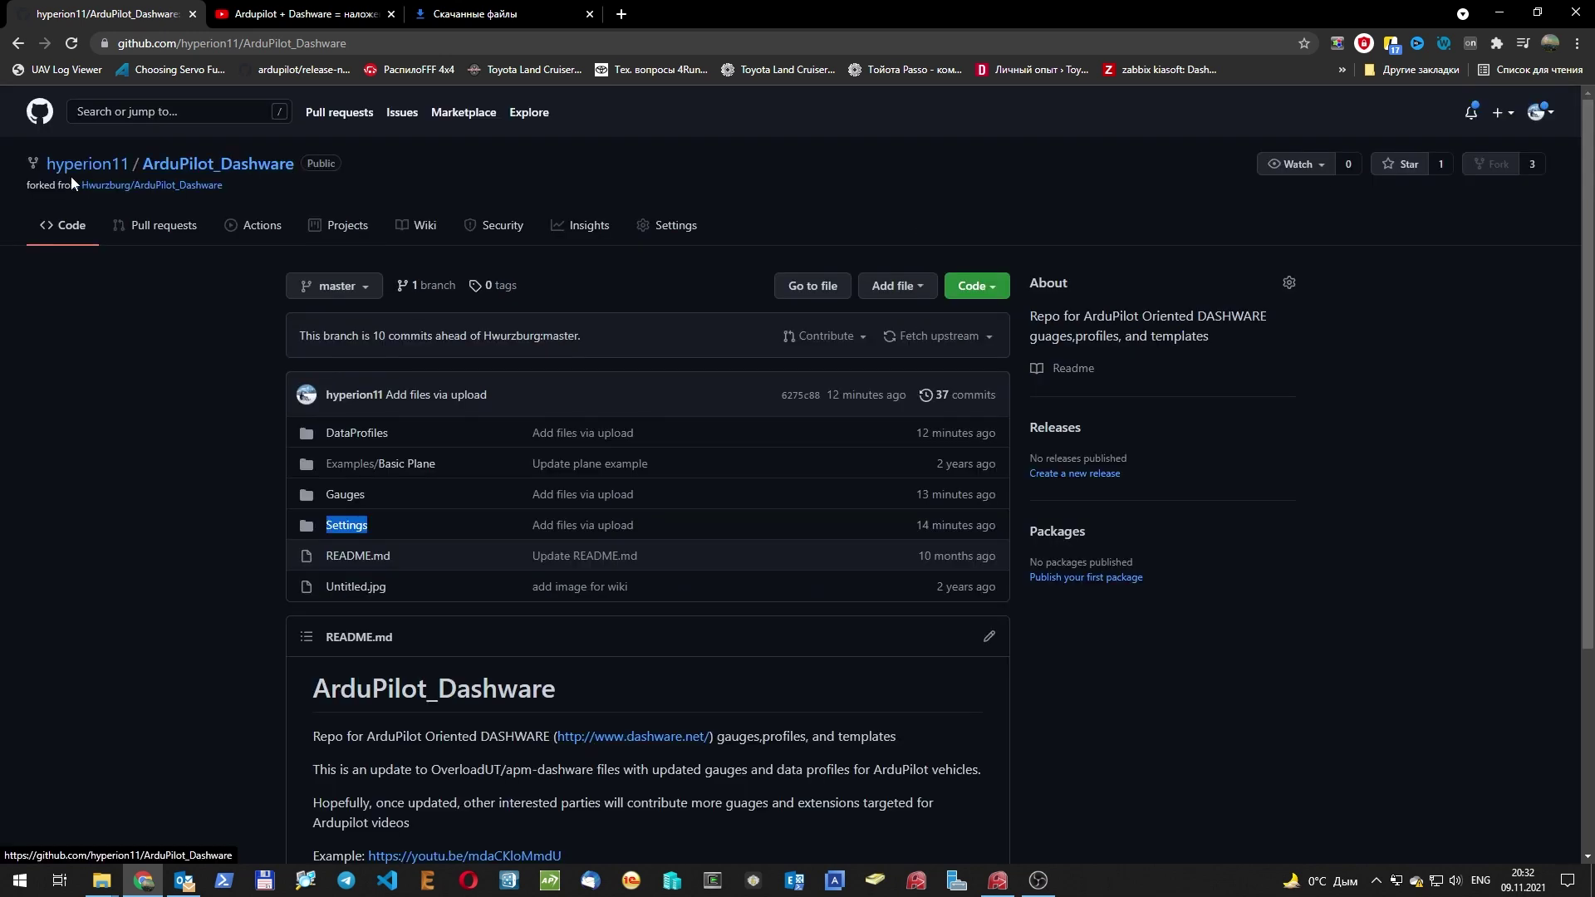
scroll(371, 166, "down", 3)
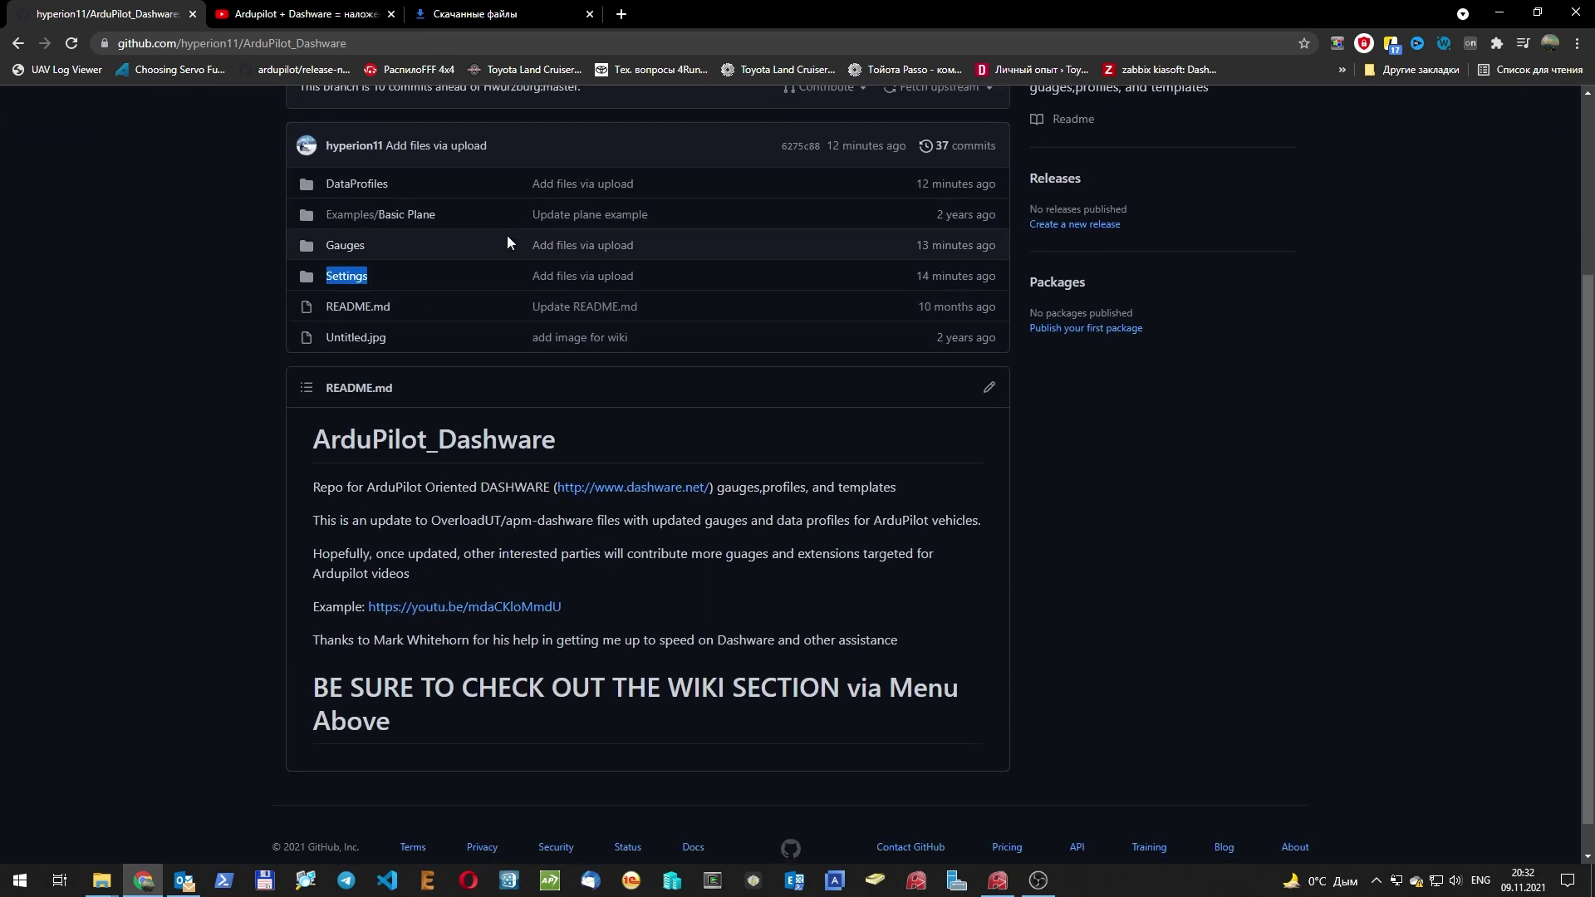
scroll(508, 242, "up", 2)
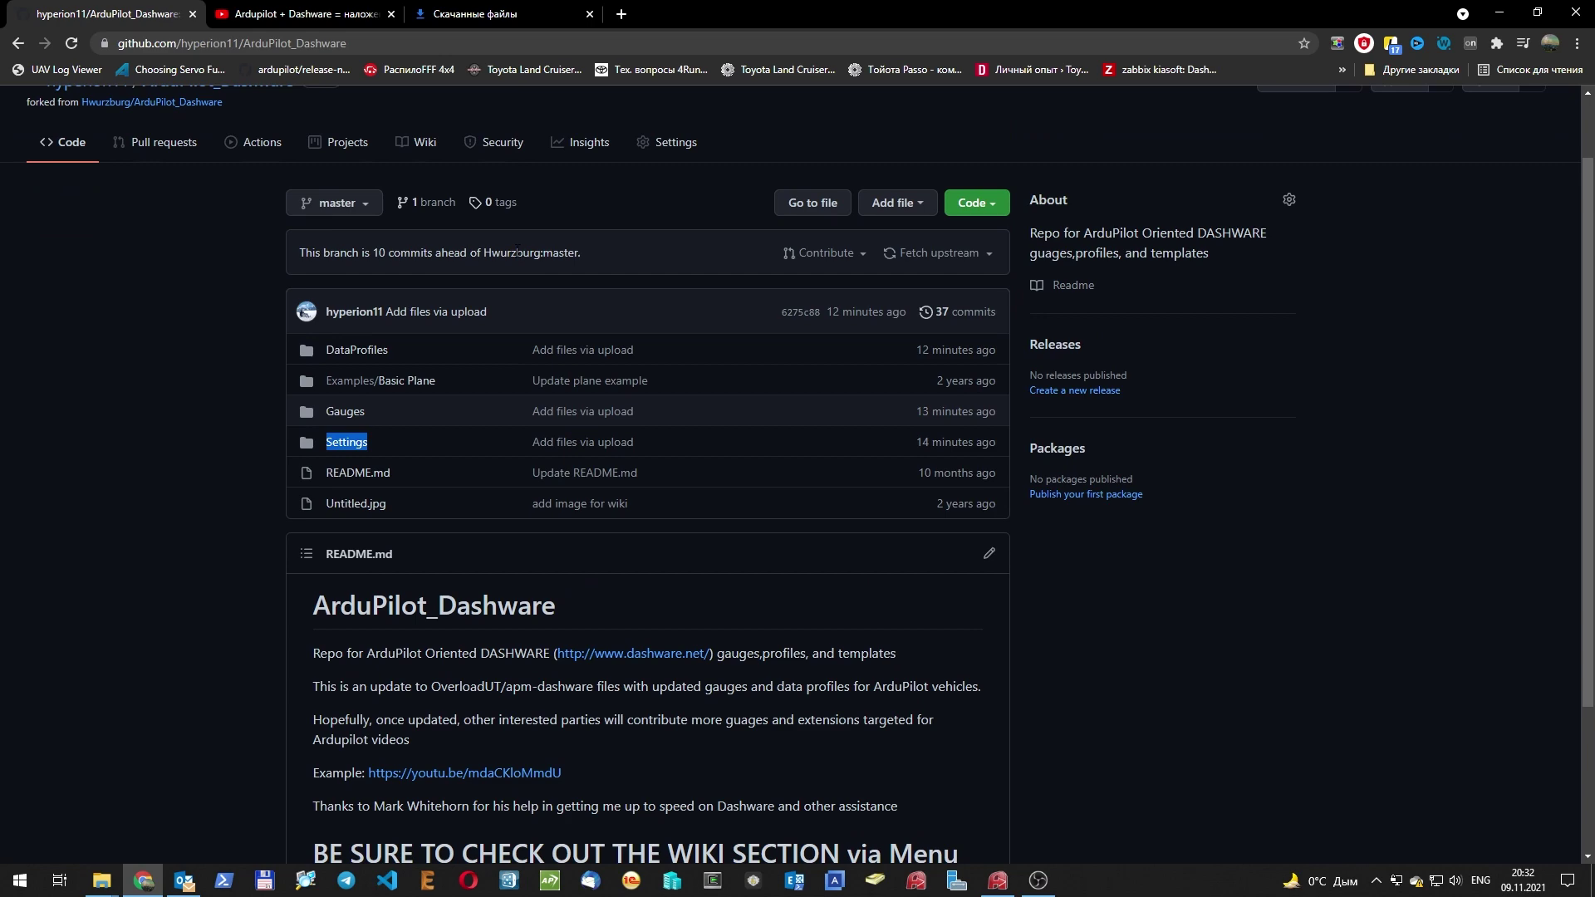
scroll(519, 252, "up", 1)
View the original repository that ArduPilot_Dashware was forked from in a separate tab, and return to the fork.
middle_click(133, 186)
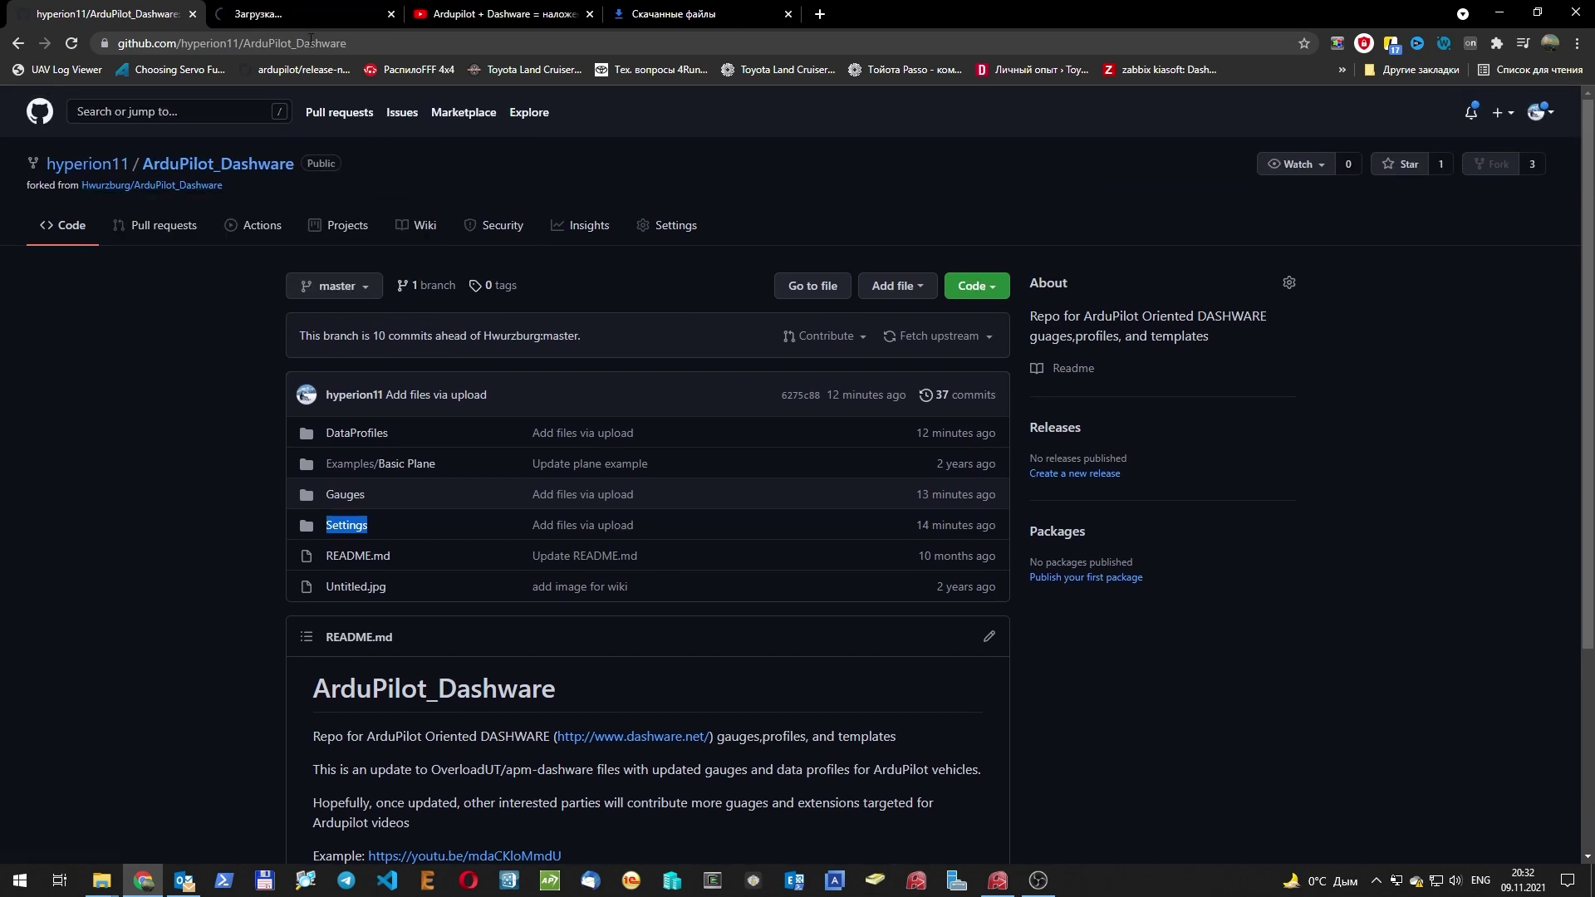
left_click(310, 14)
scroll(506, 266, "down", 3)
scroll(507, 265, "up", 3)
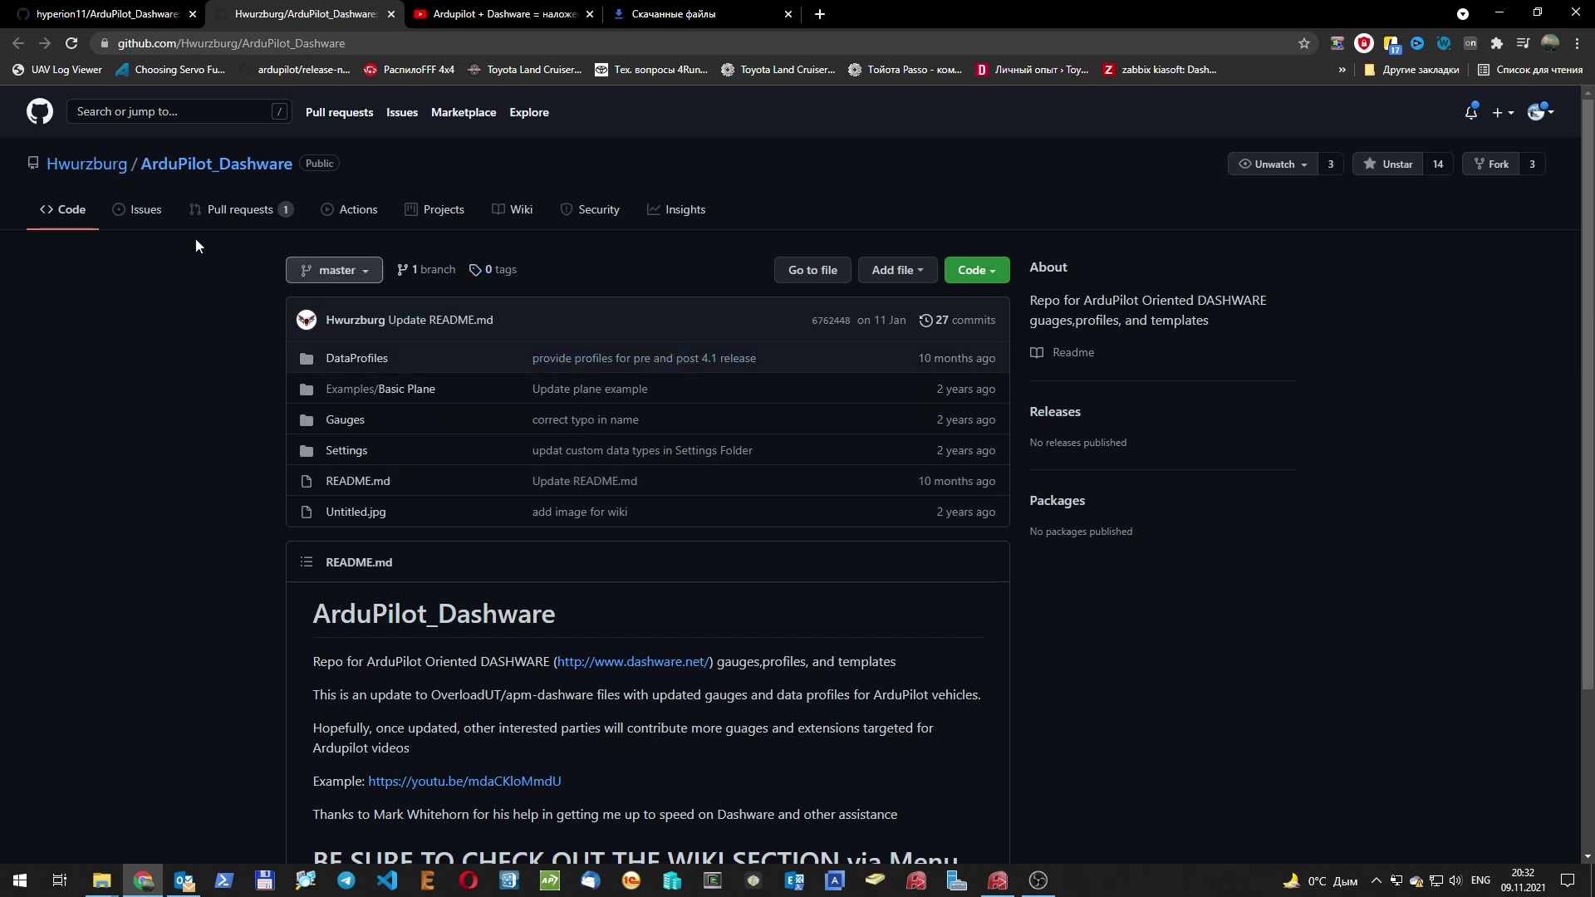
key("ctrl+shift+Tab")
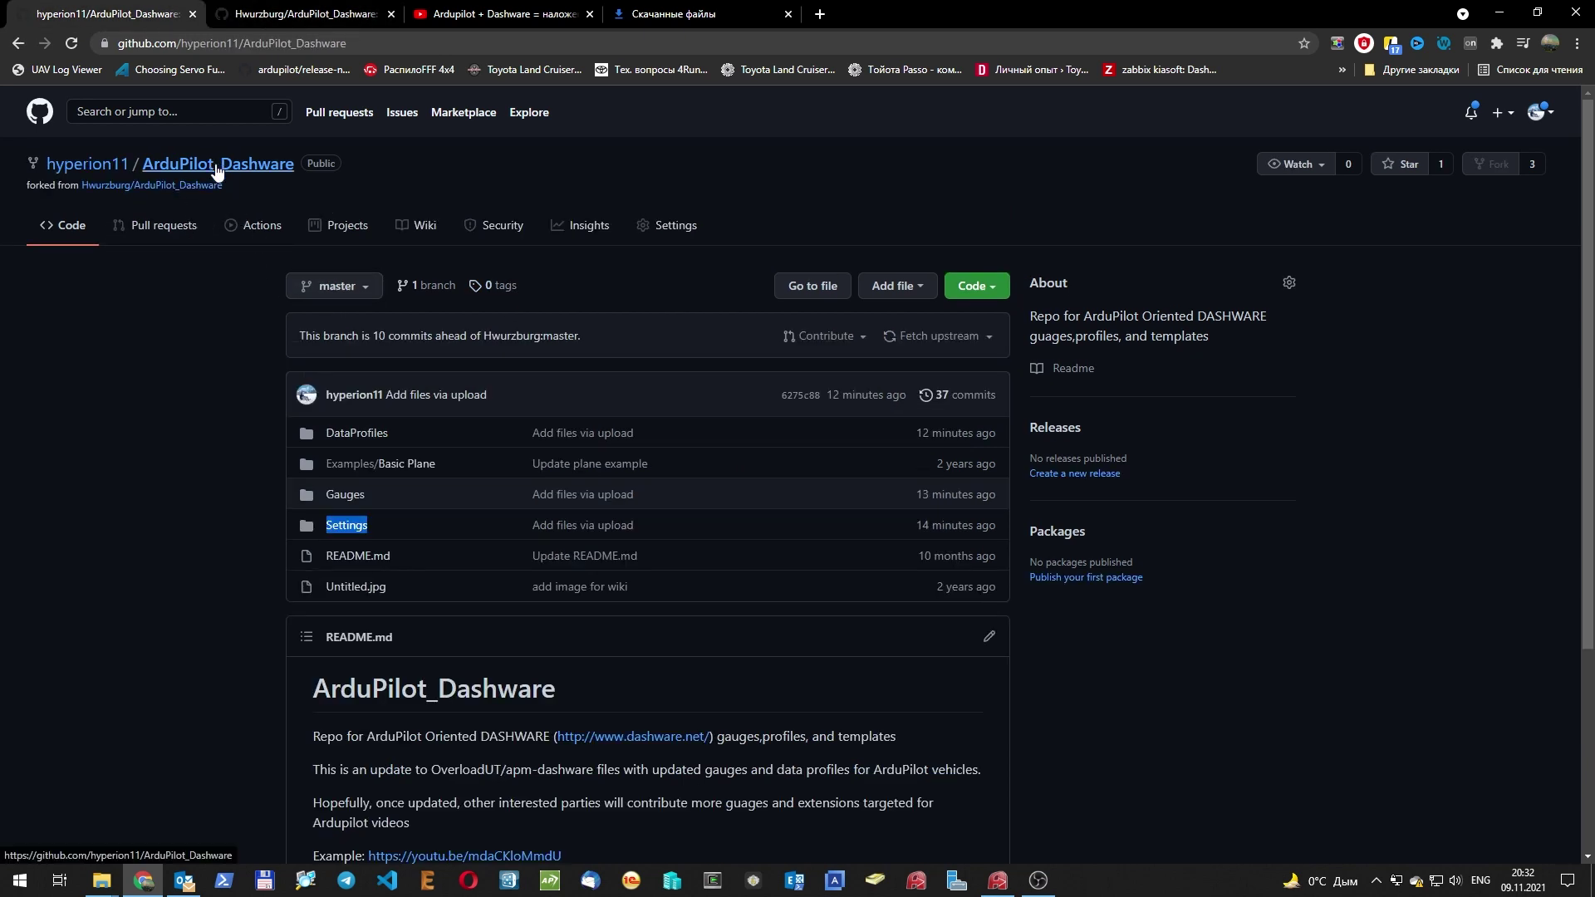
Download the forked repository as a ZIP and save it as ArduPilot_Dashware-master.zip in the Загрузки folder.
scroll(511, 421, "down", 2)
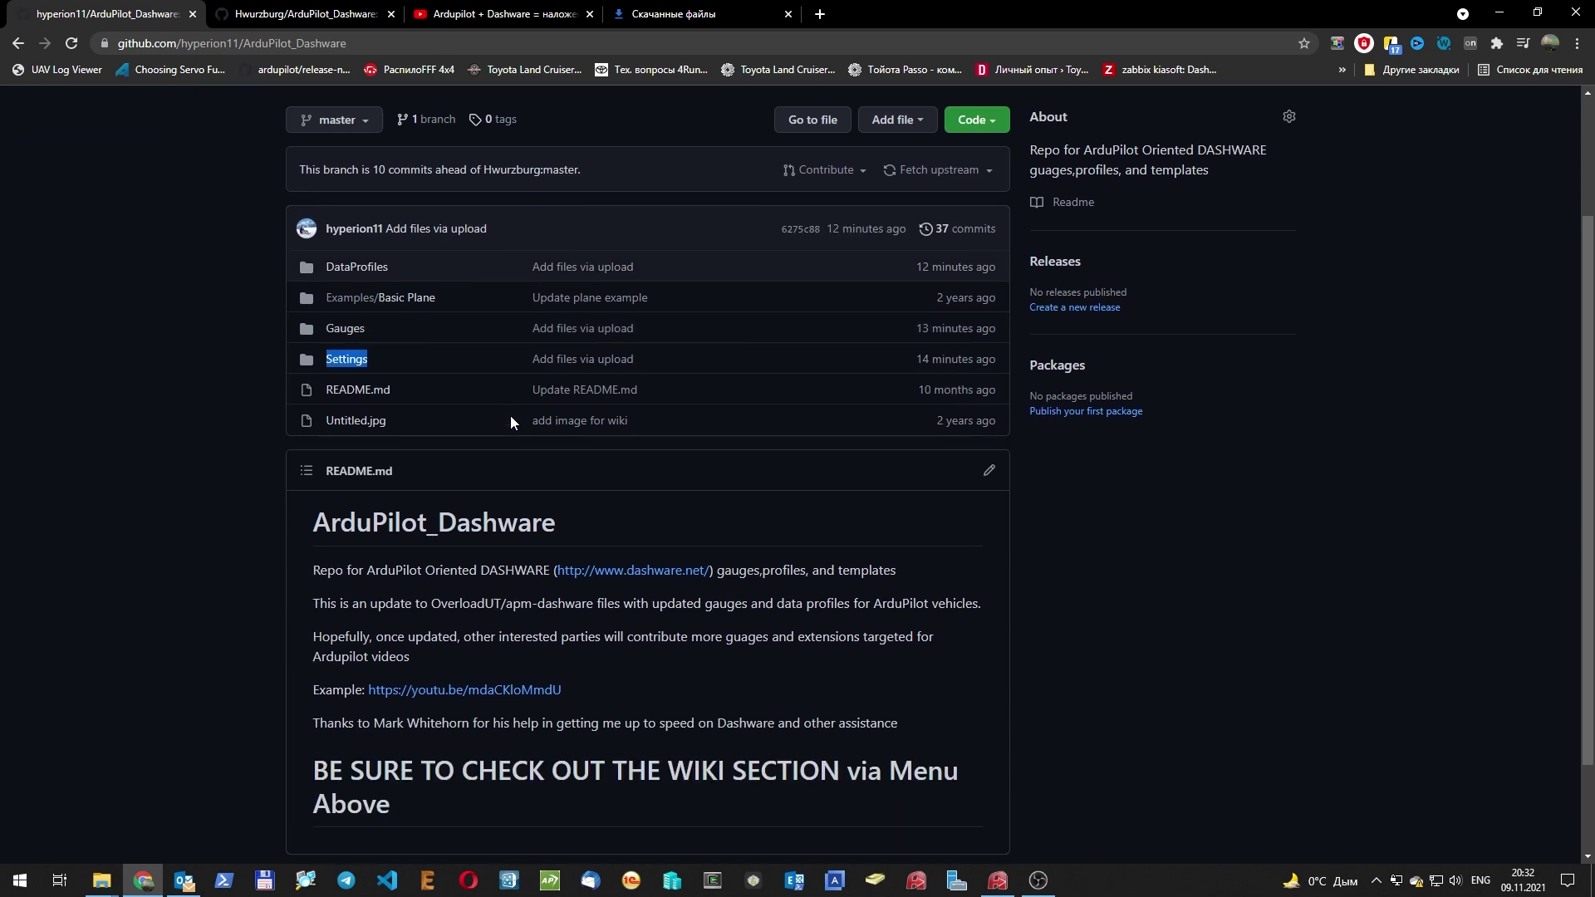
left_click(347, 268)
key("alt+Left")
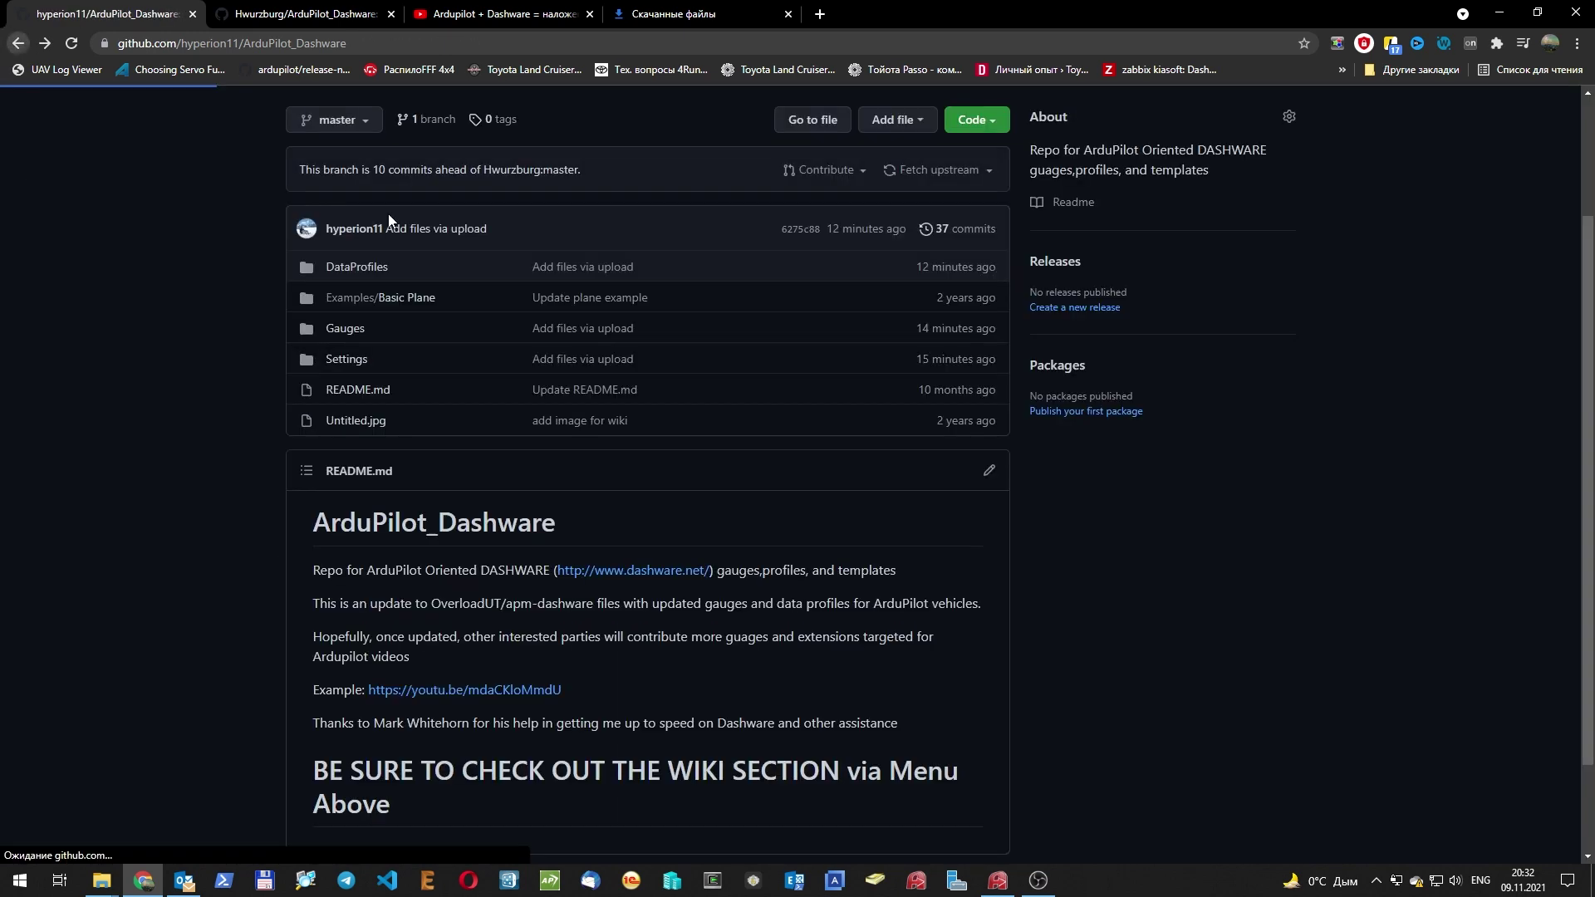
scroll(969, 227, "up", 2)
left_click(988, 287)
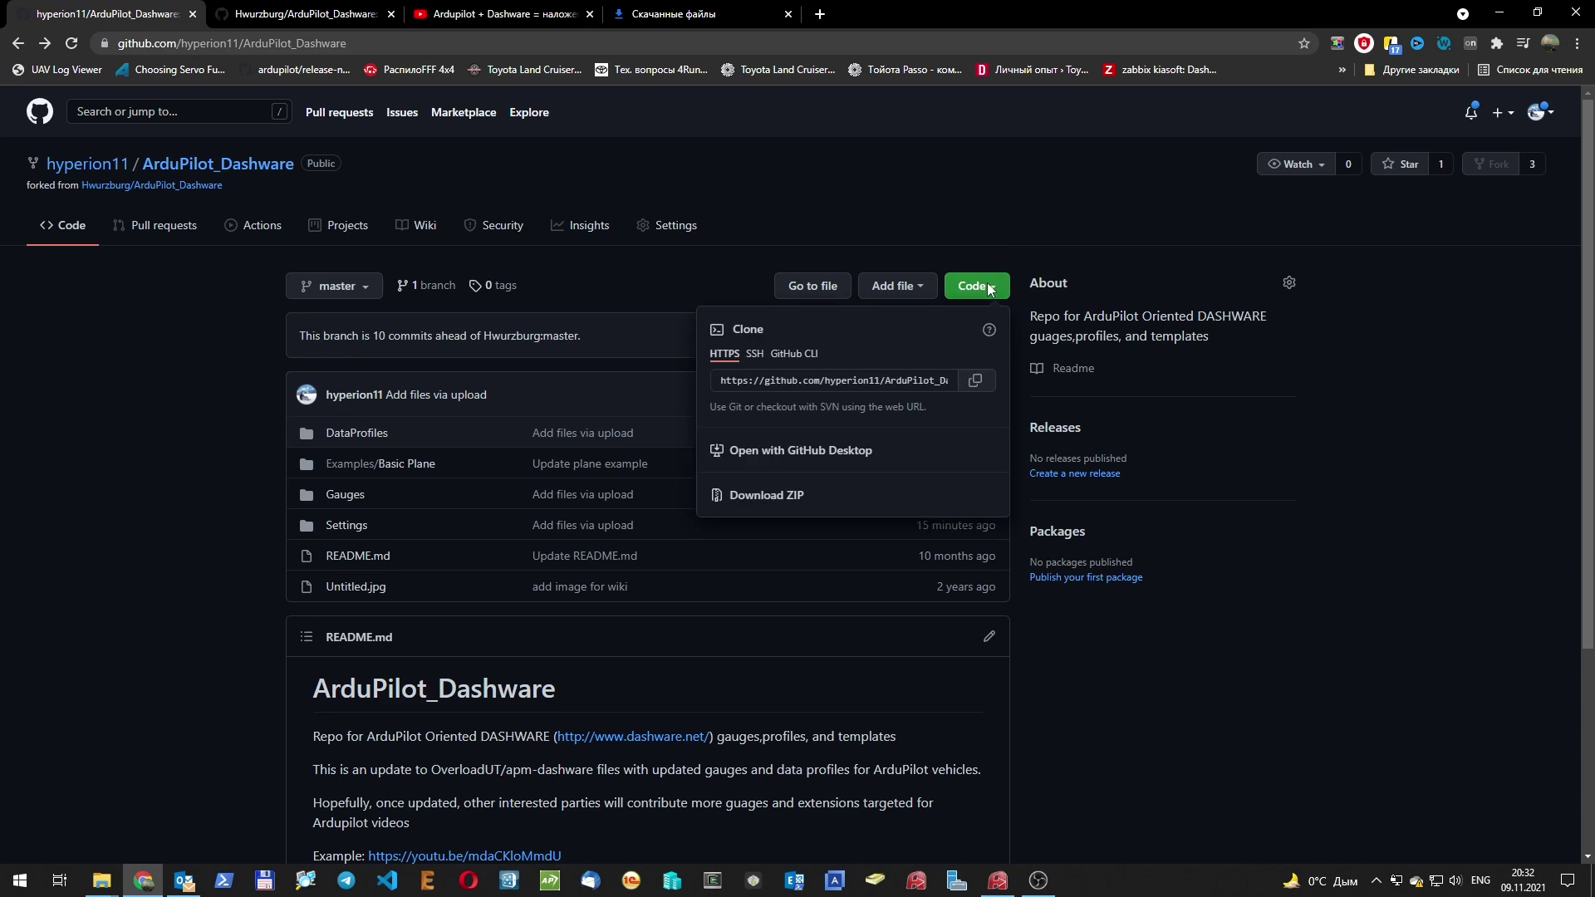
left_click(782, 497)
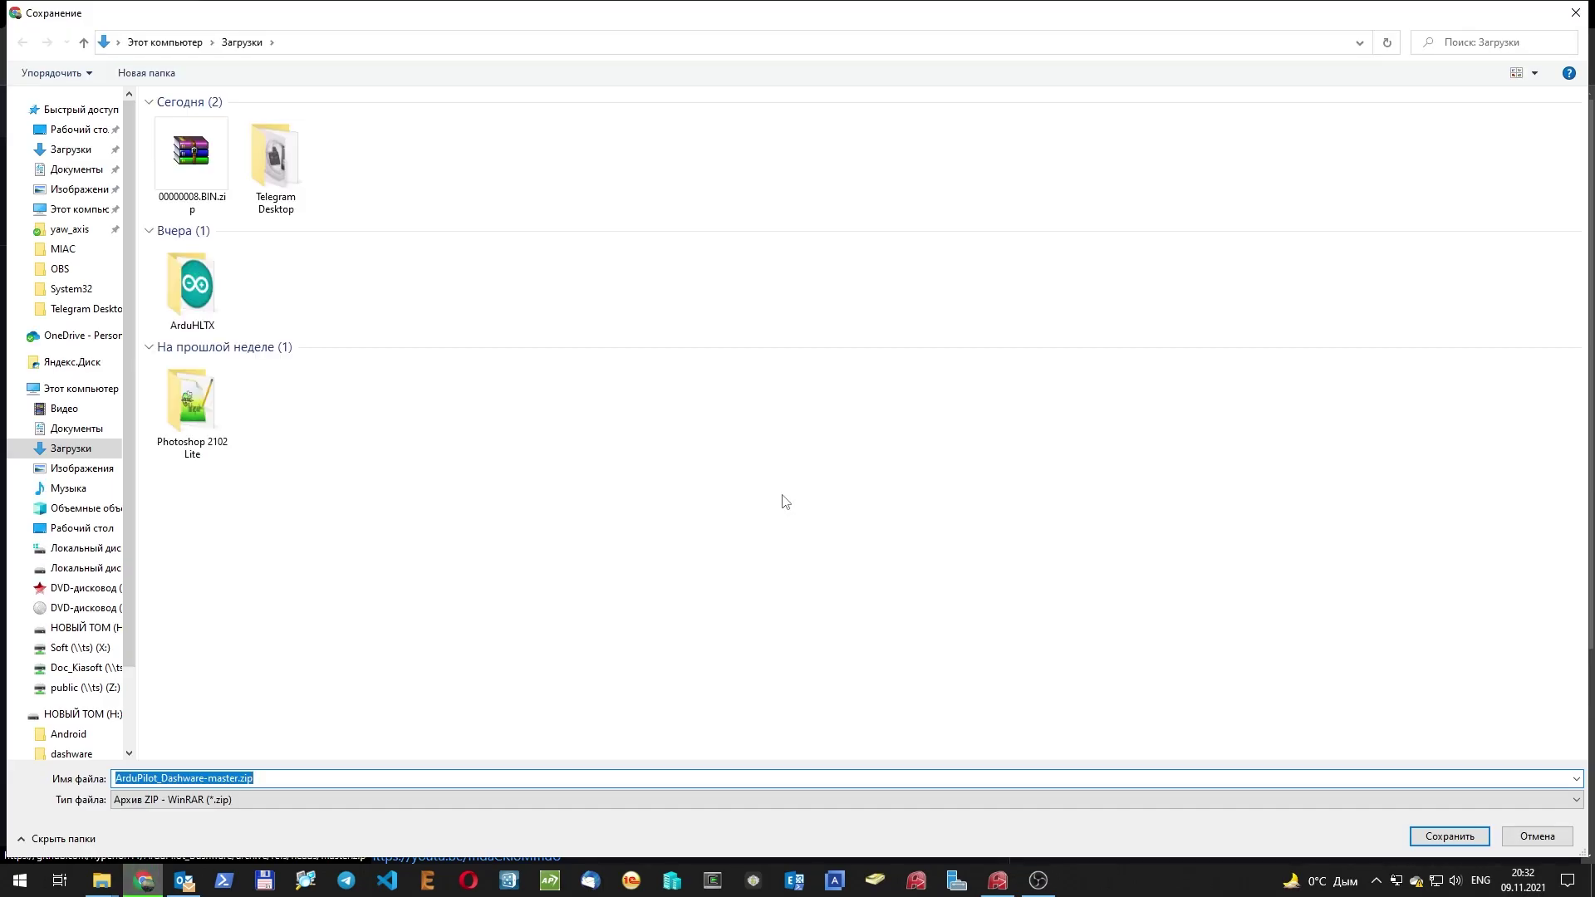
key("Return")
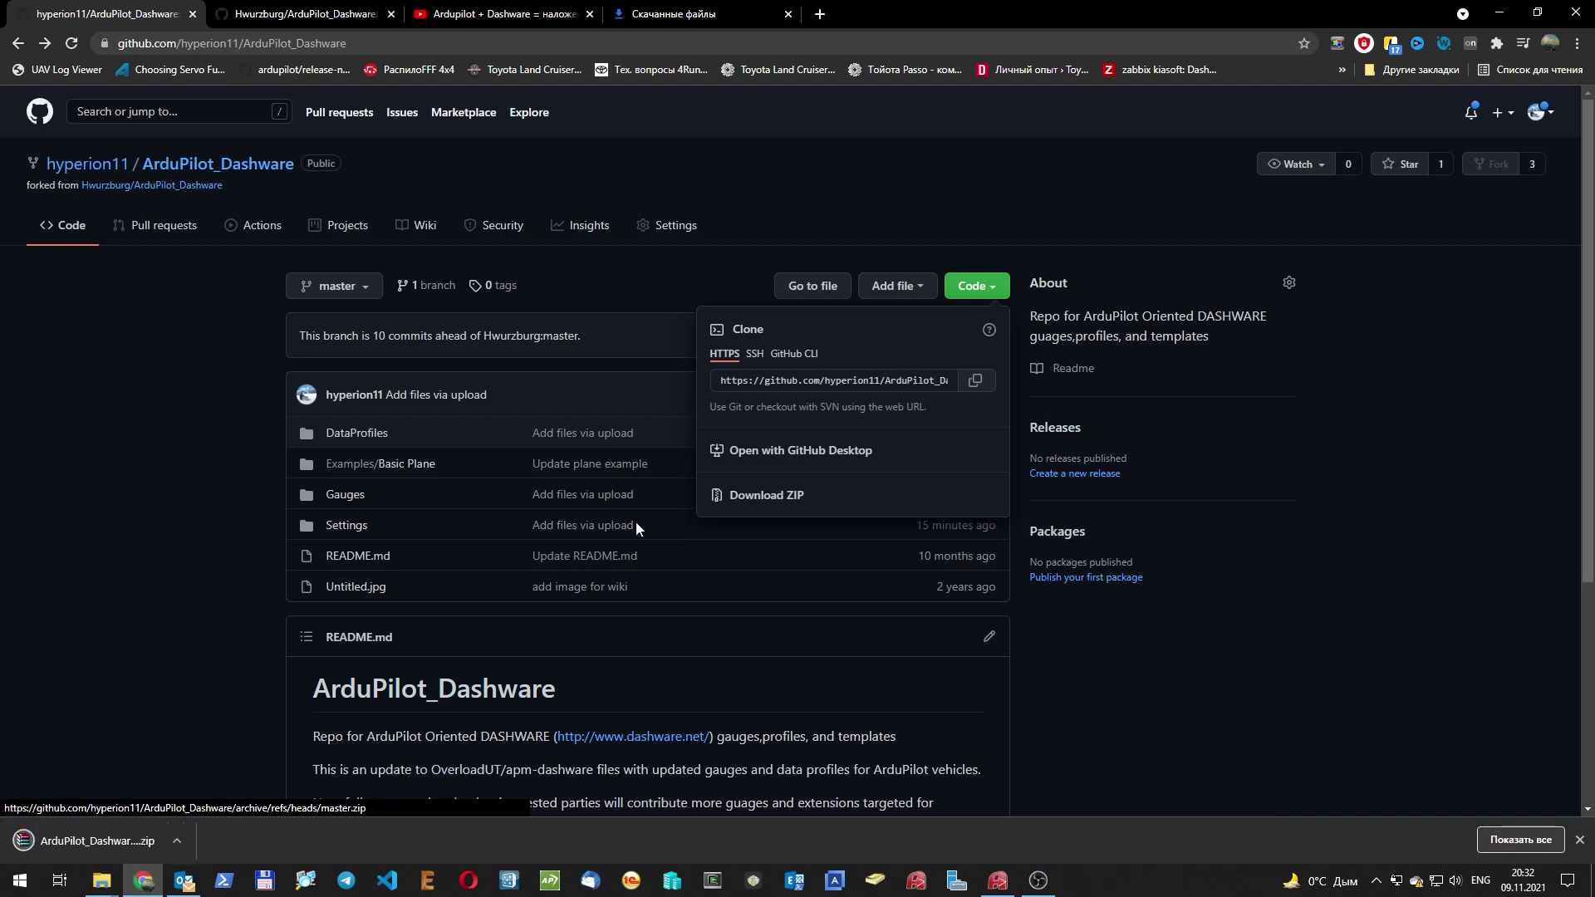
Switch to File Explorer and open the DashWare folder inside Документы.
key("super")
left_click(306, 457)
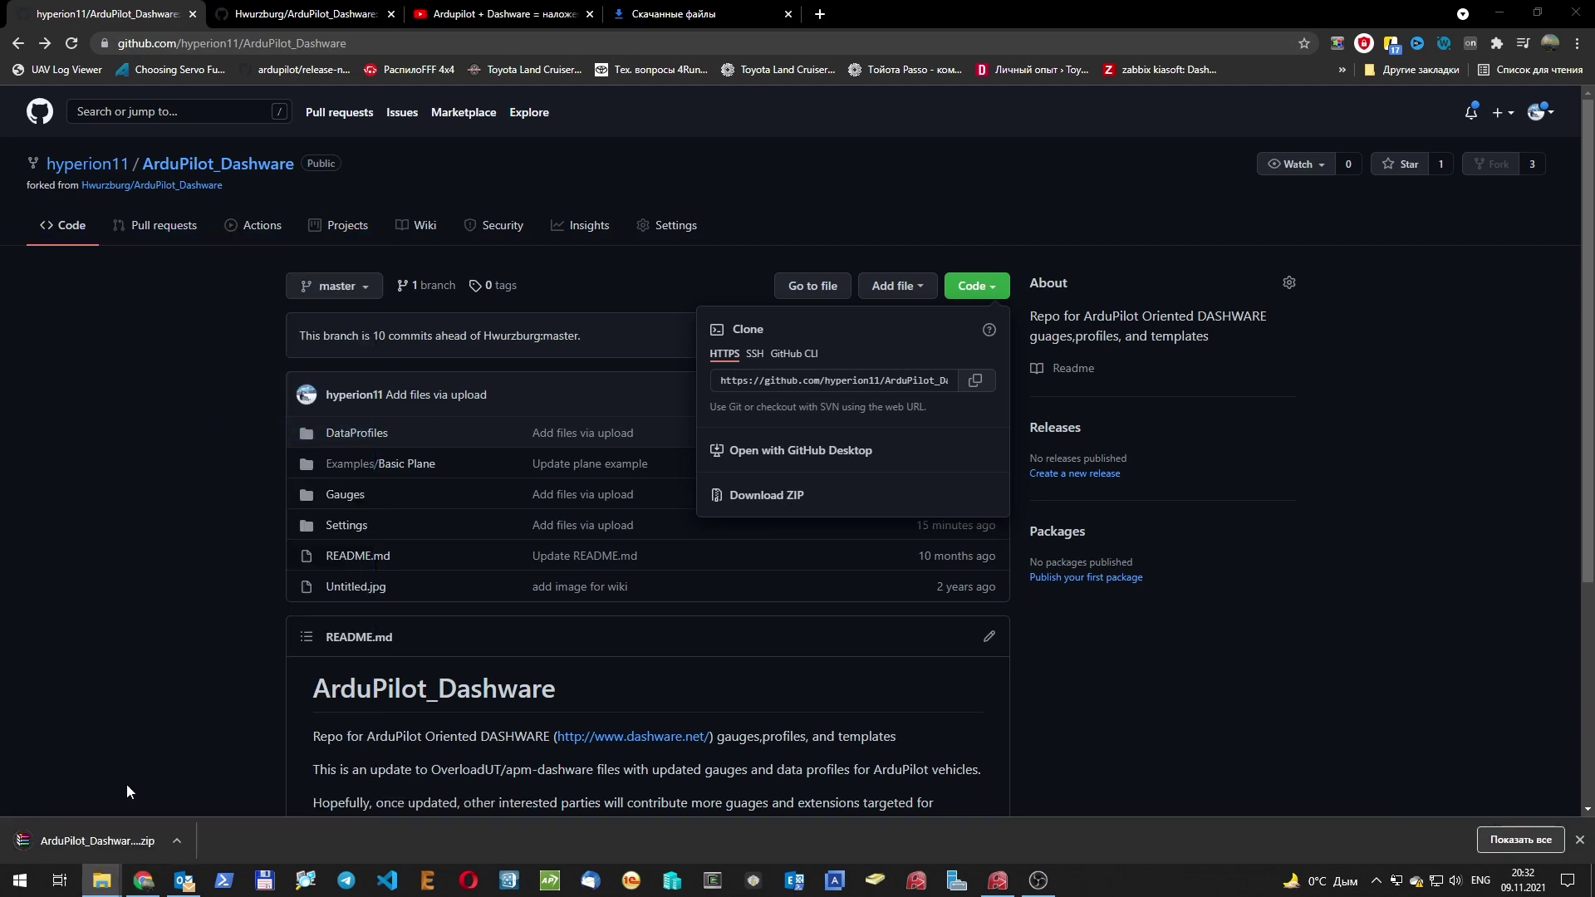
scroll(835, 333, "down", 3)
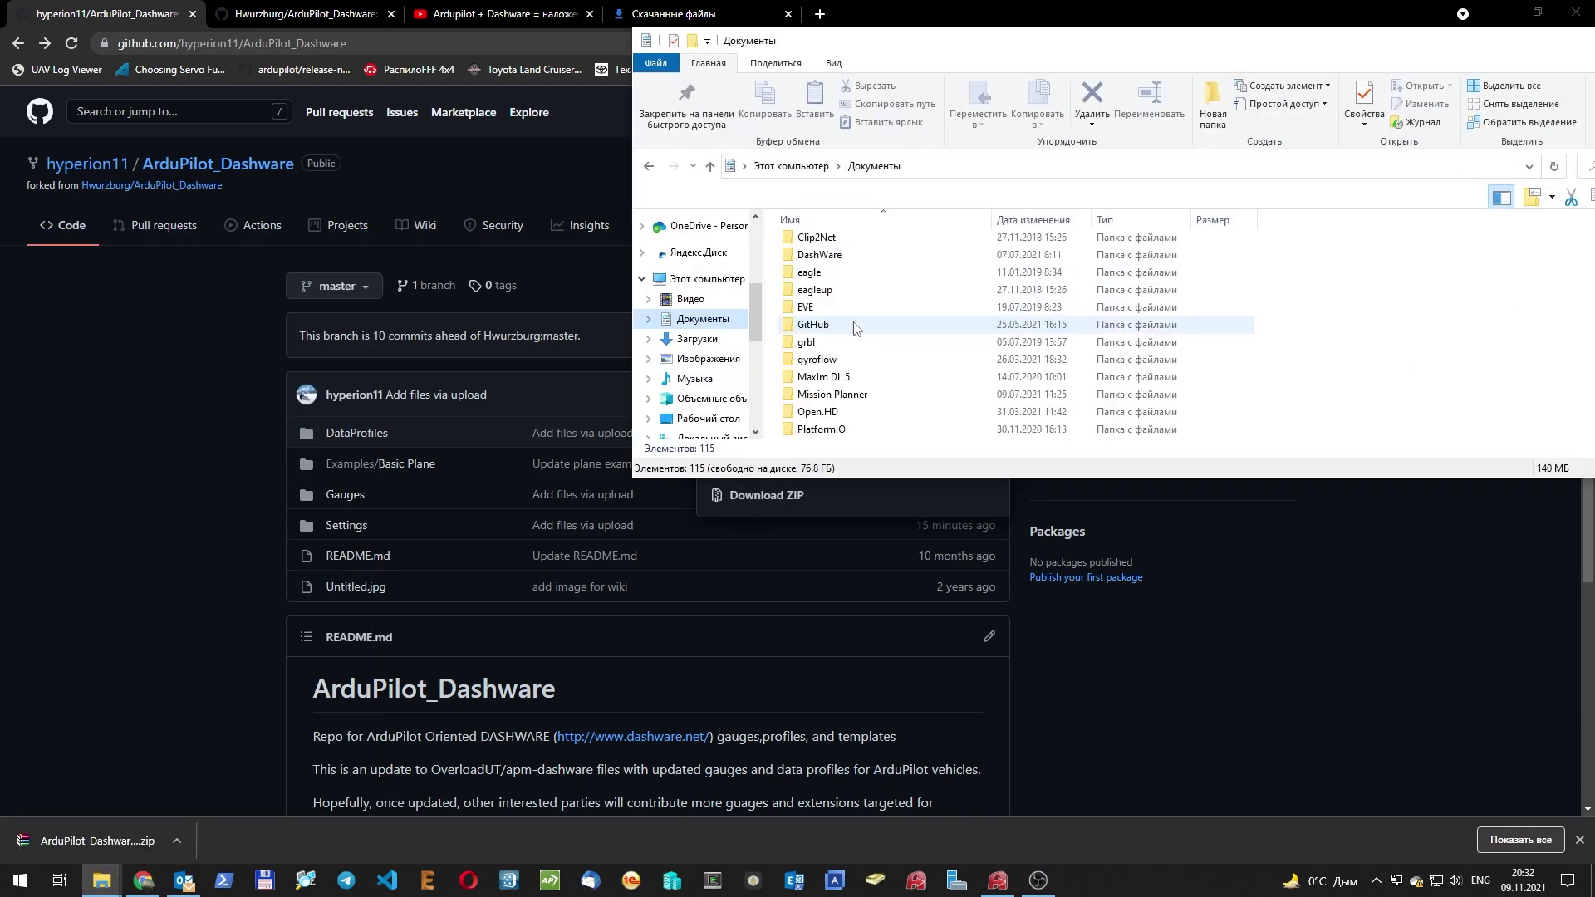
double_click(819, 255)
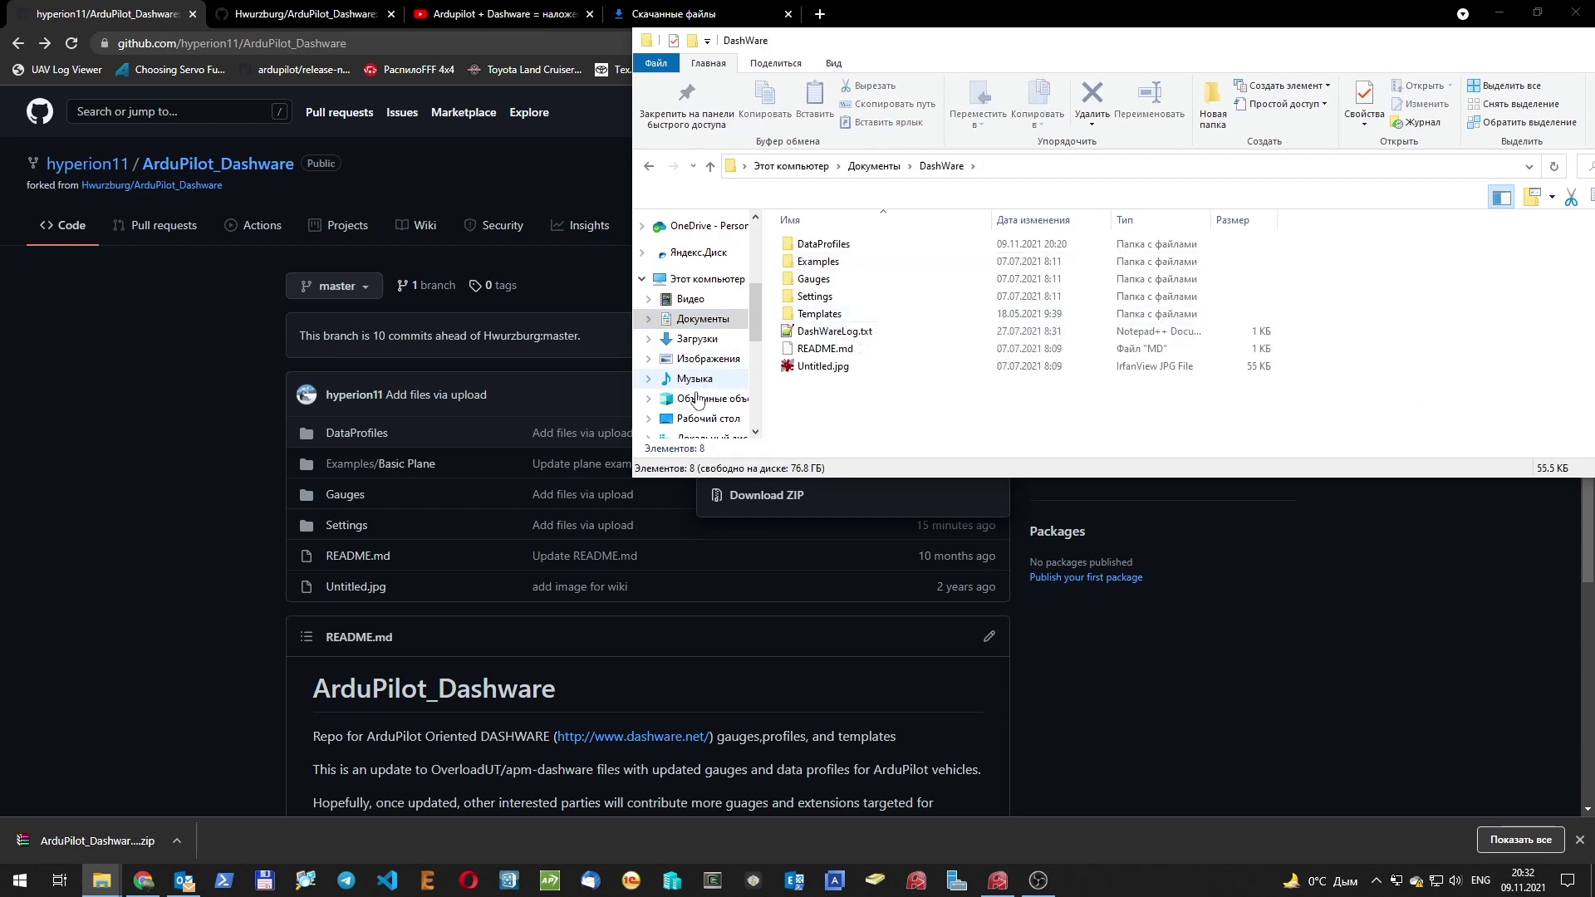
Open the downloaded ArduPilot_Dashware-master.zip in WinRAR and arrange it side by side with the DashWare folder window.
left_click(97, 835)
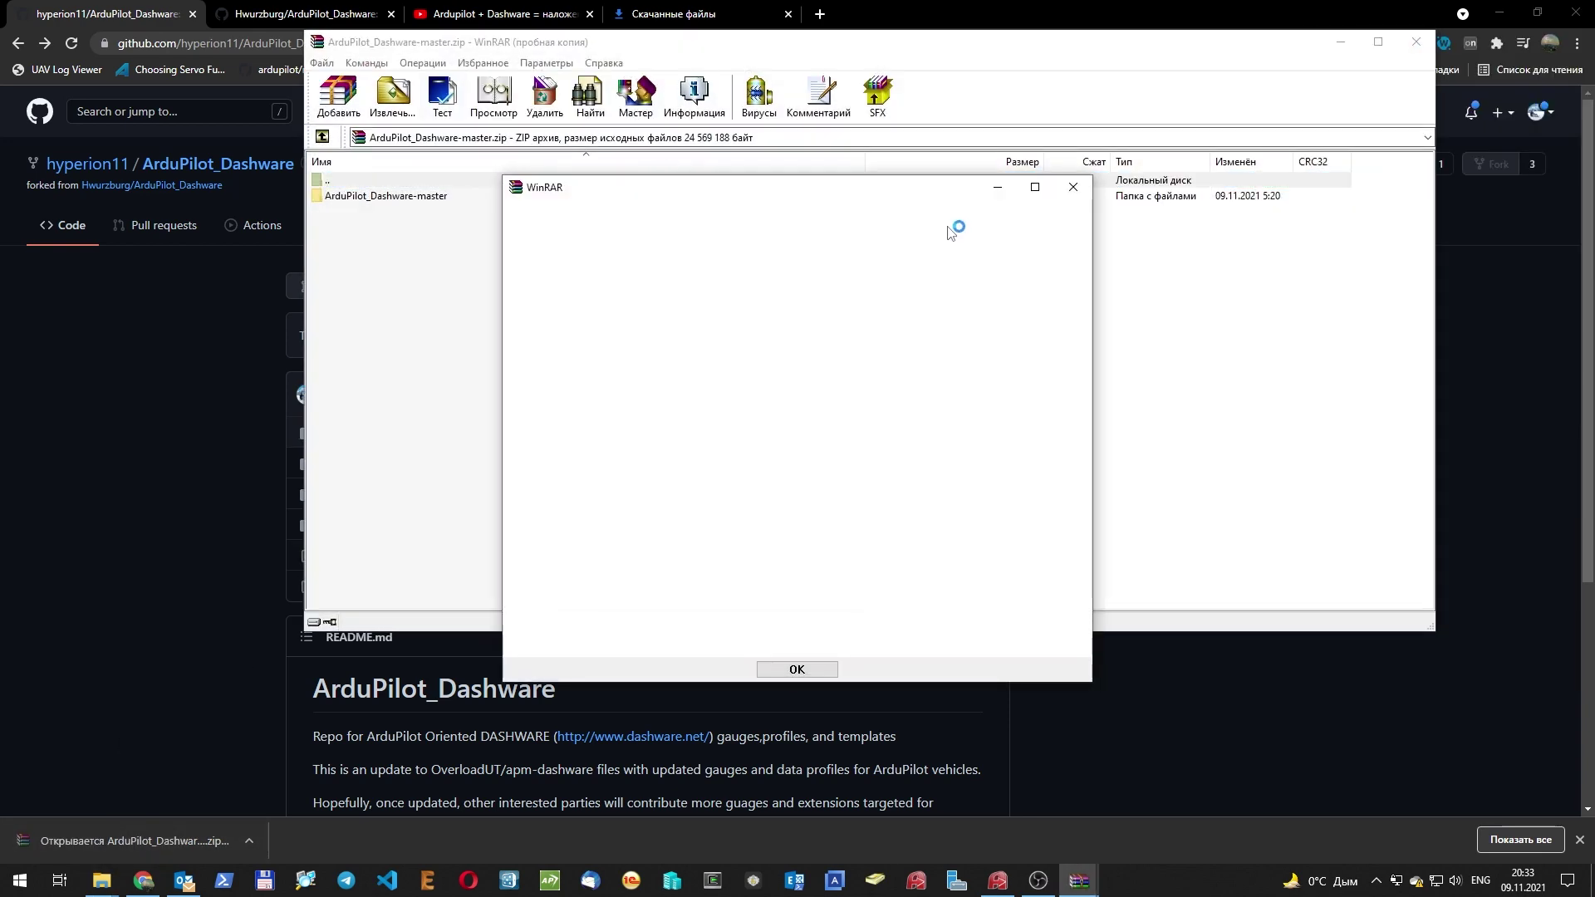
left_click(1073, 187)
left_click_drag(688, 45, 264, 106)
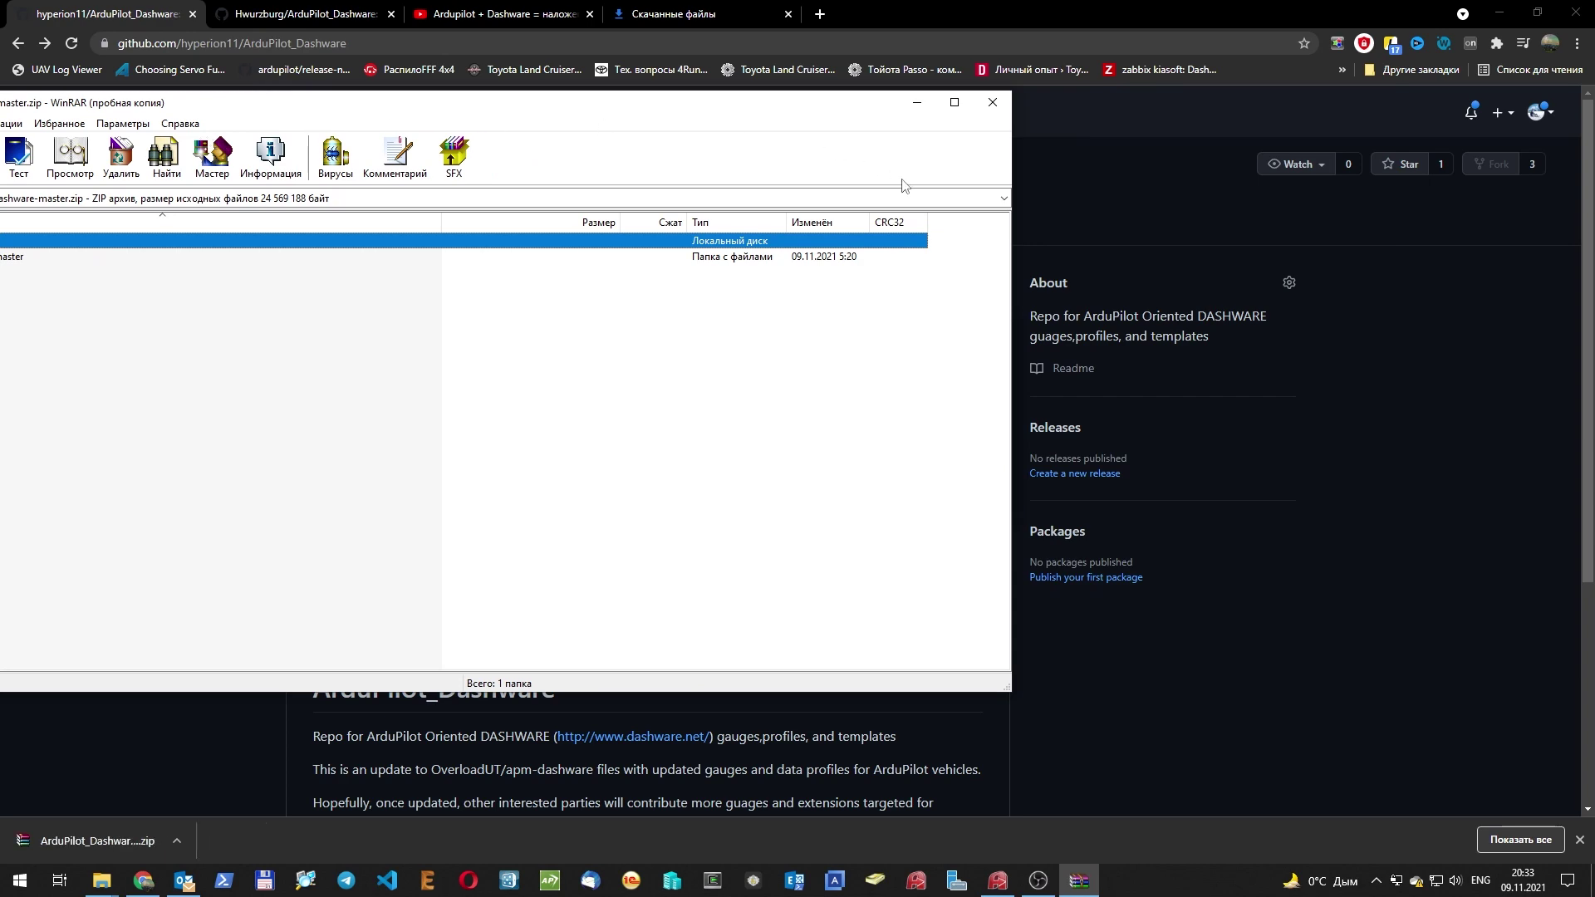
left_click_drag(831, 102, 4, 333)
left_click(1280, 99)
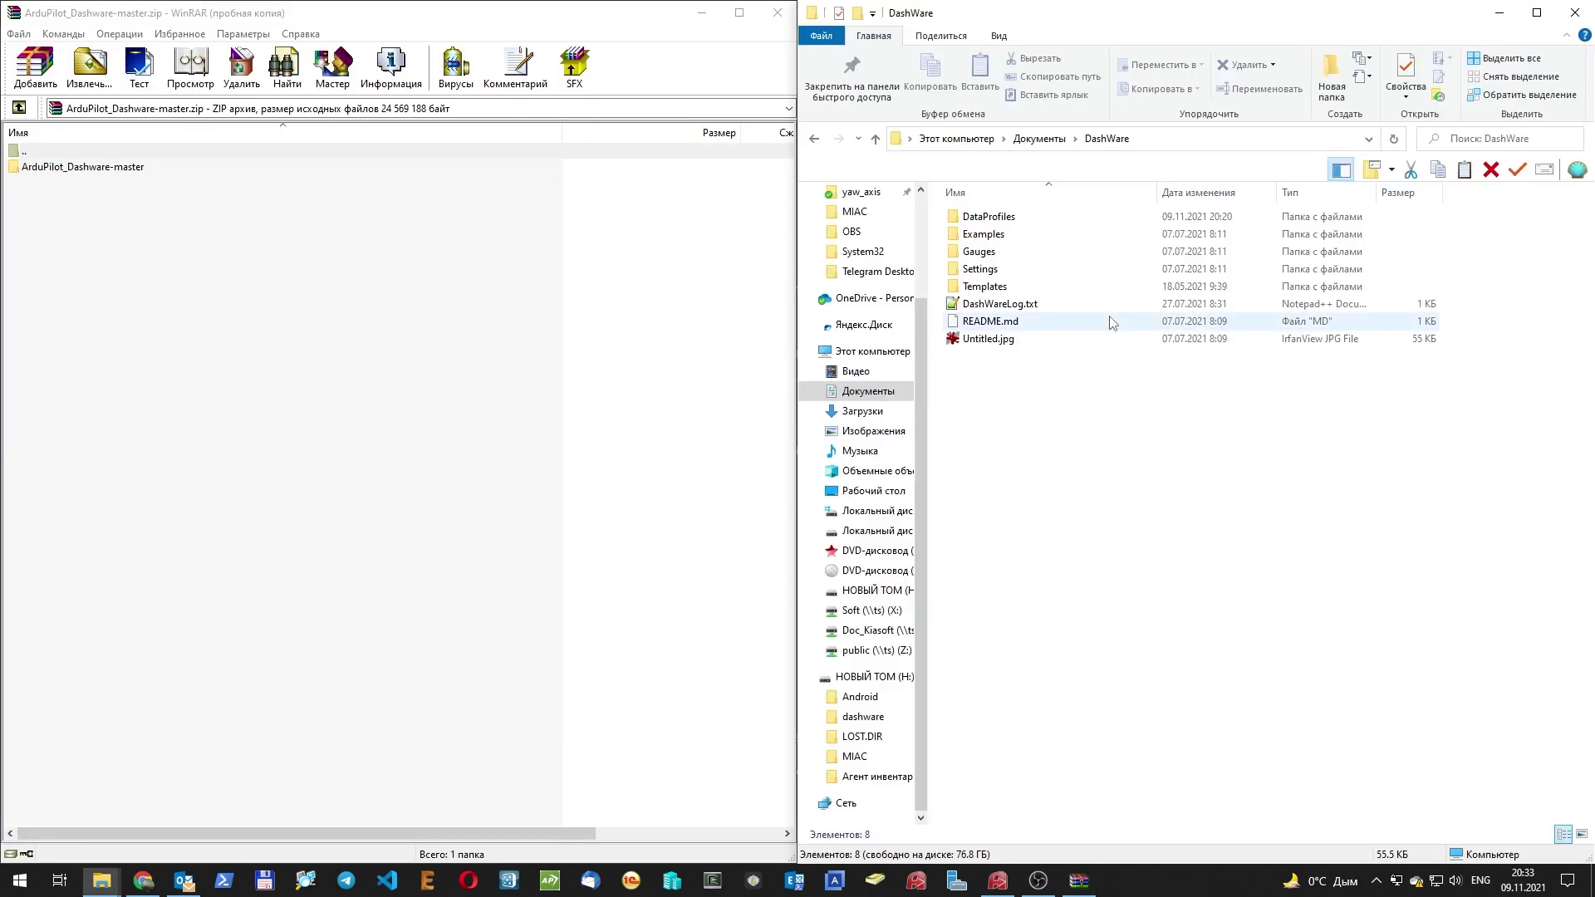
Extract ArduPilot(4.1).xml from the archive's DataProfiles folder into DashWare's DataProfiles folder, and open that destination folder.
double_click(63, 169)
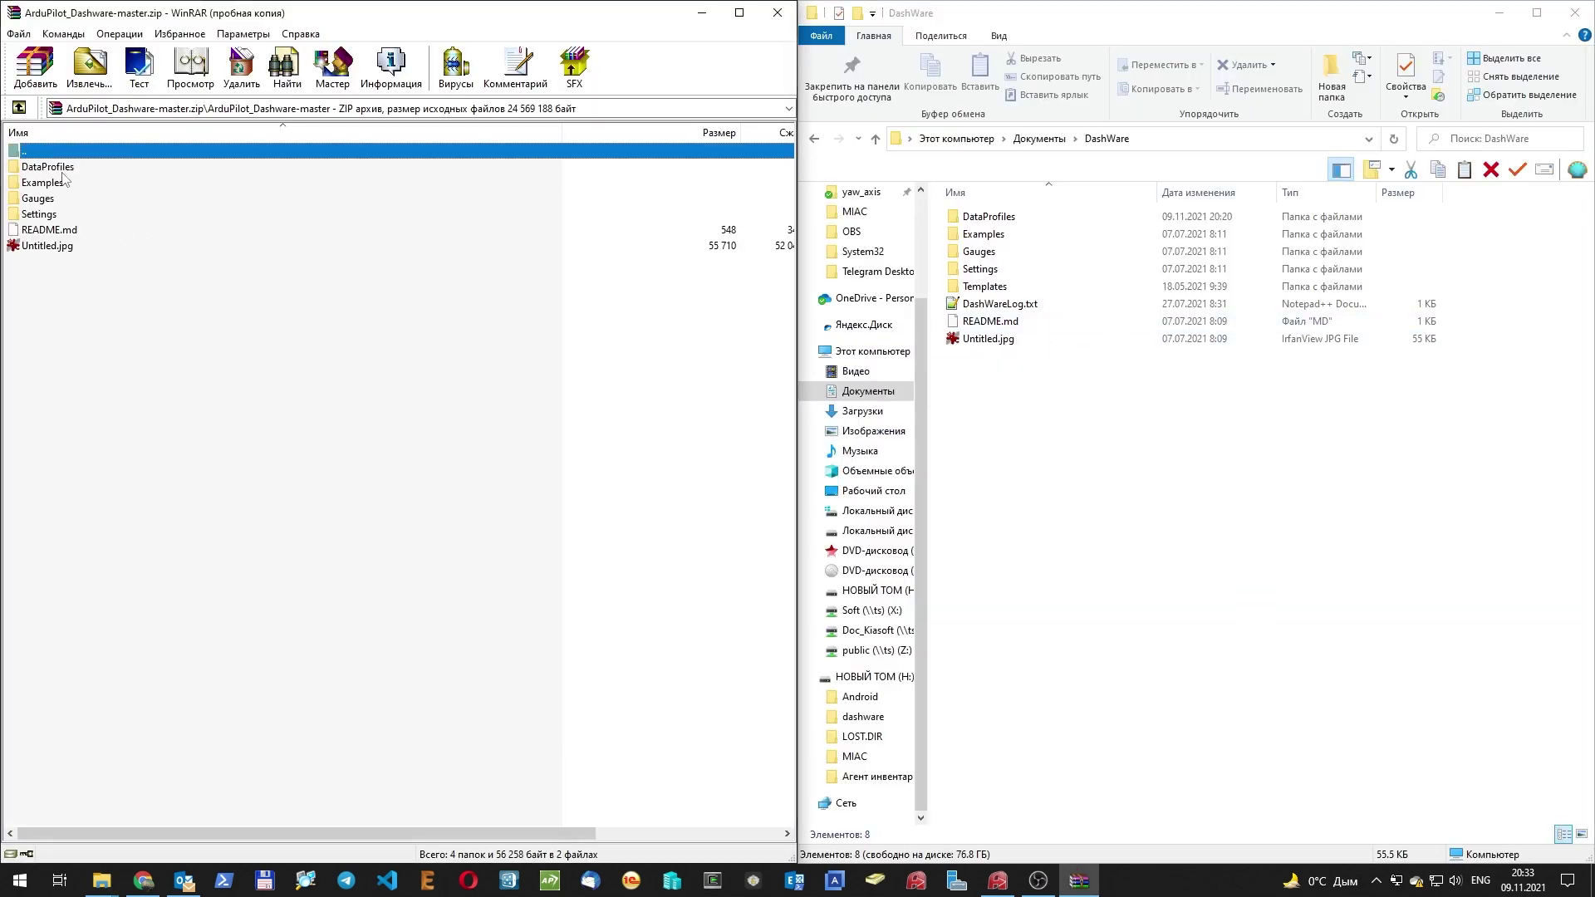
double_click(64, 169)
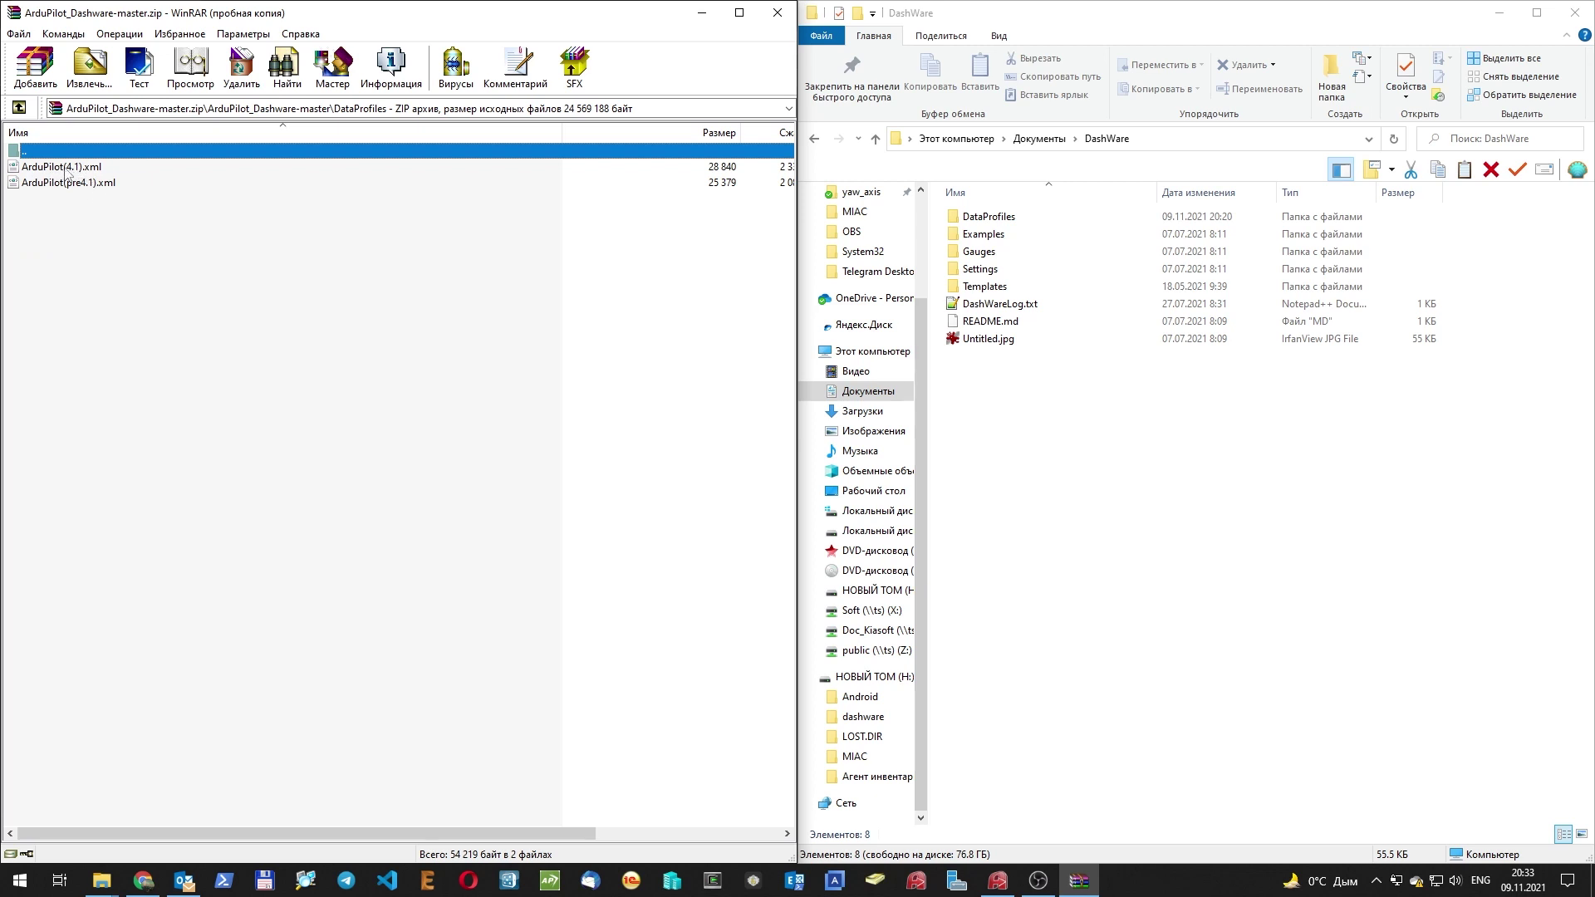
left_click_drag(44, 170, 1001, 222)
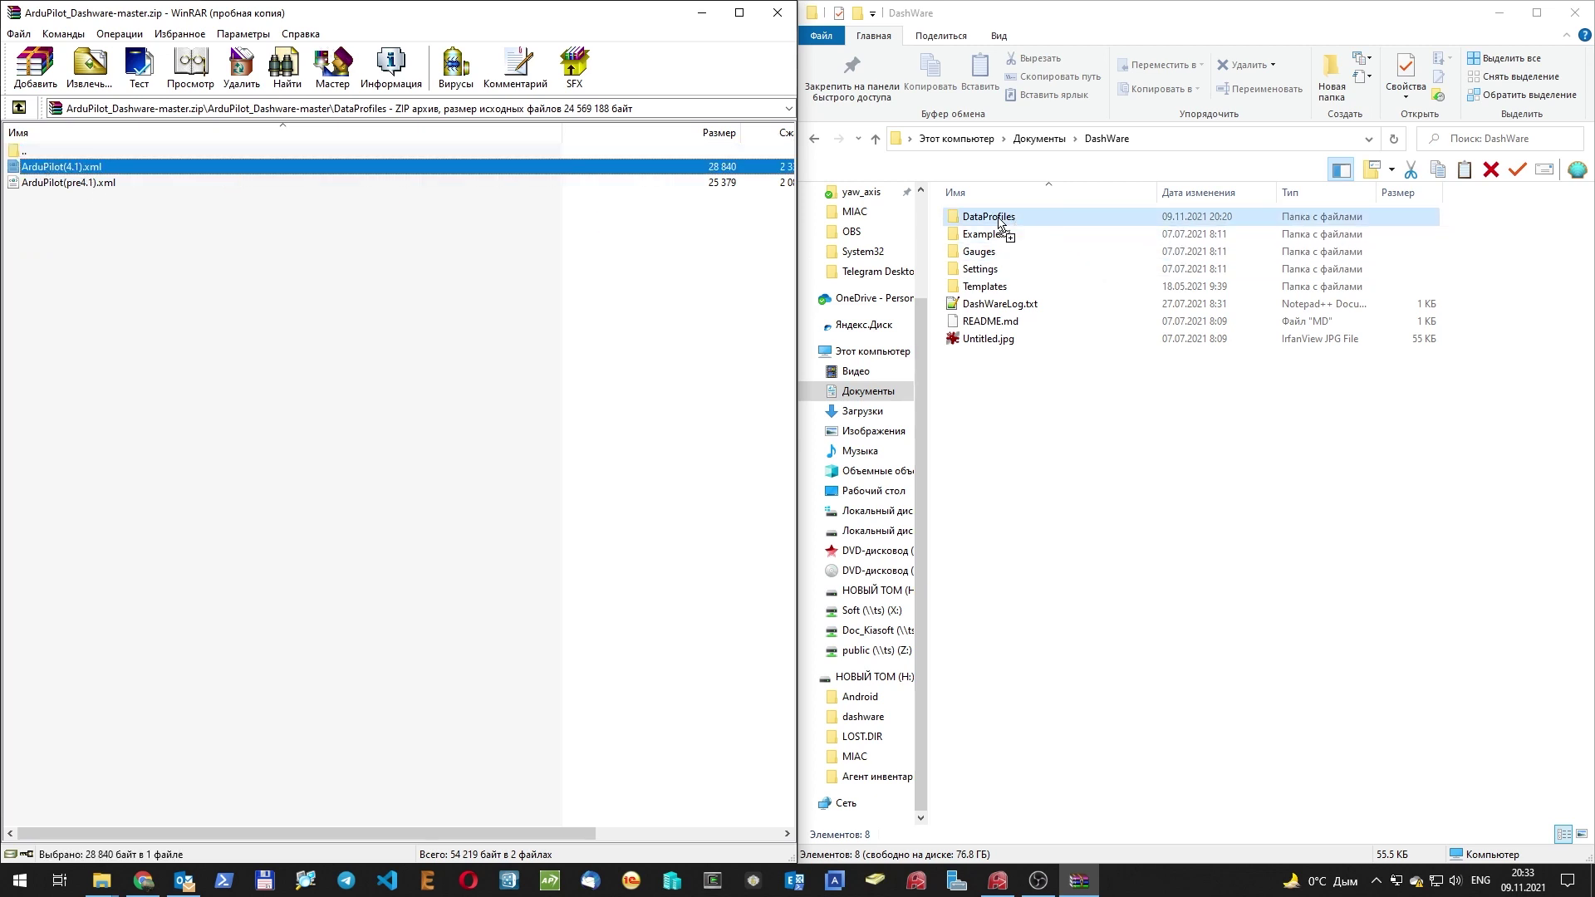
left_click_drag(1001, 223, 1001, 221)
double_click(997, 218)
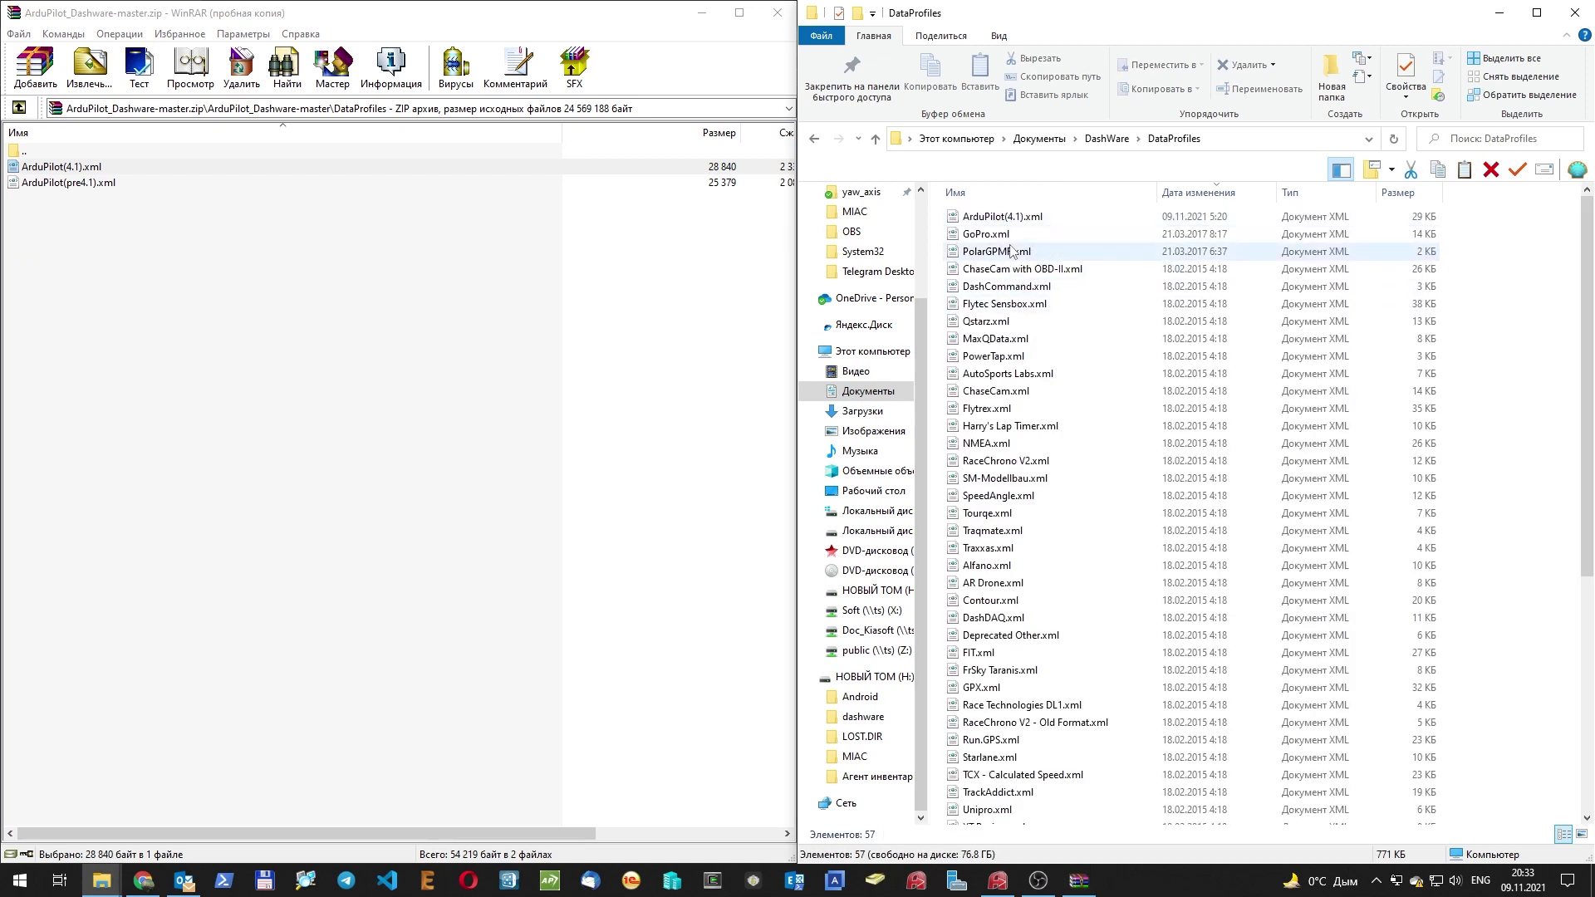
Look at the archive's ArduPilot(pre4.1).xml profile and the contents of its Examples\Basic Plane folder.
left_click(68, 188)
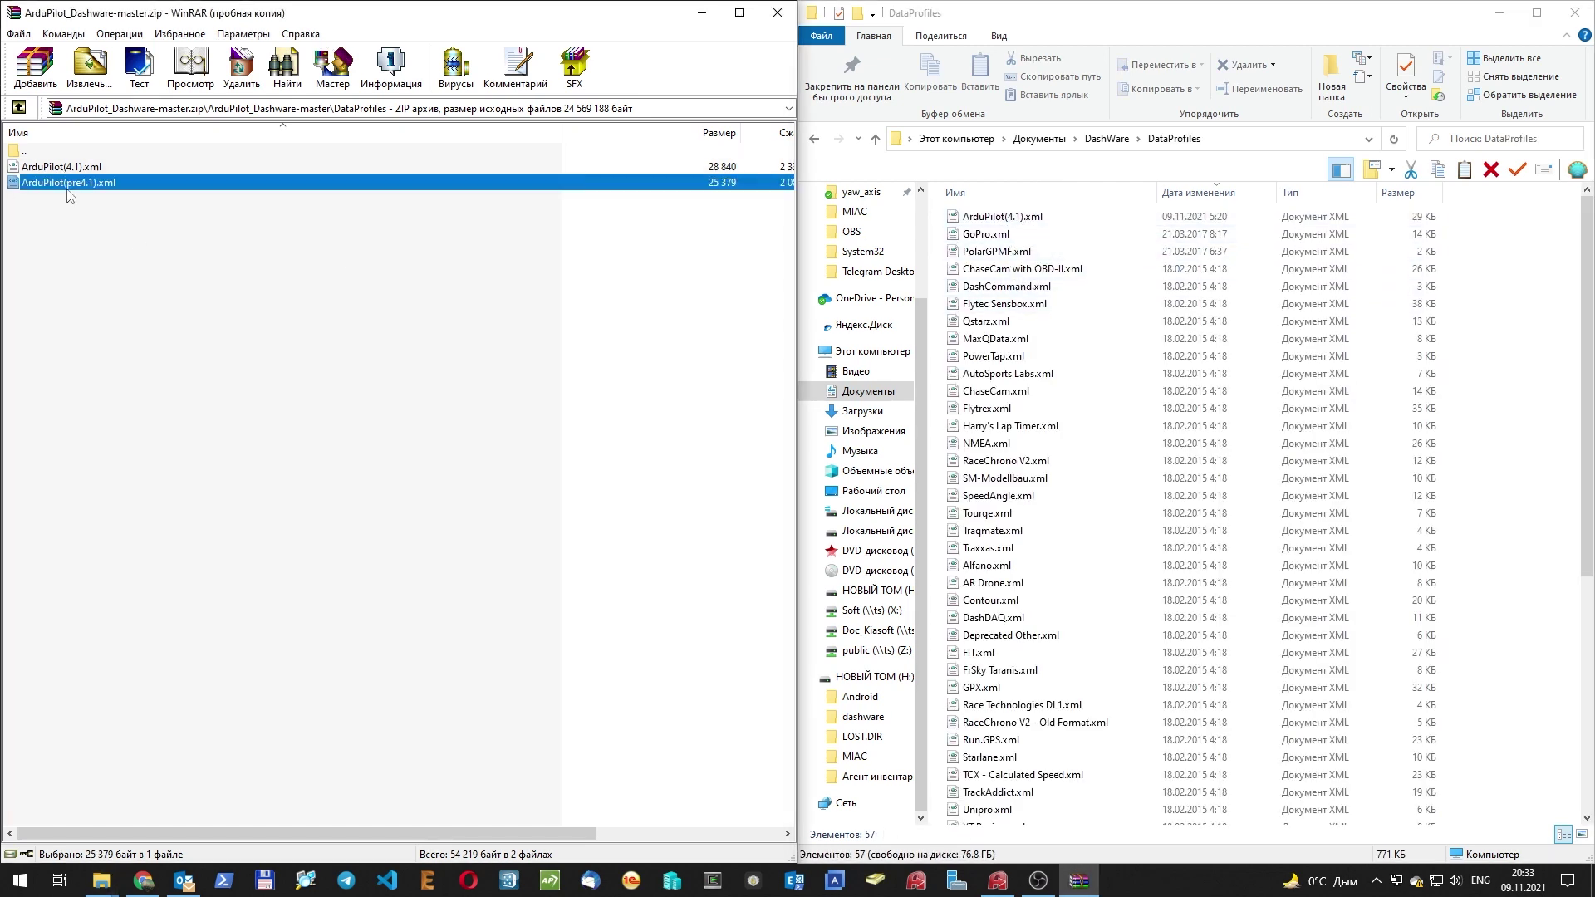
left_click(120, 220)
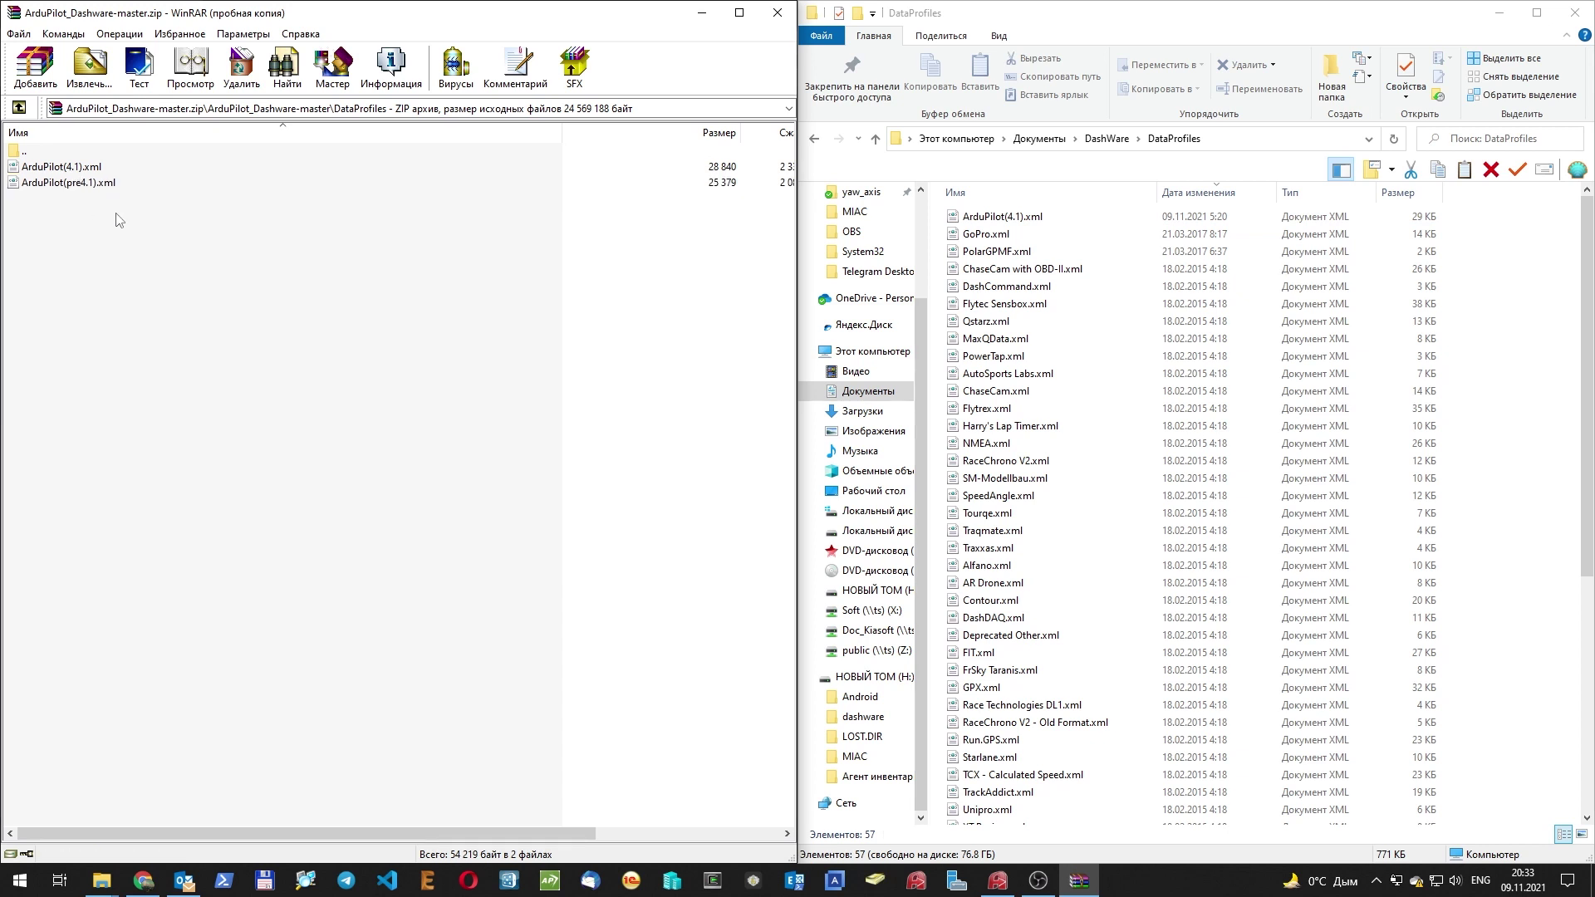
left_click(81, 185)
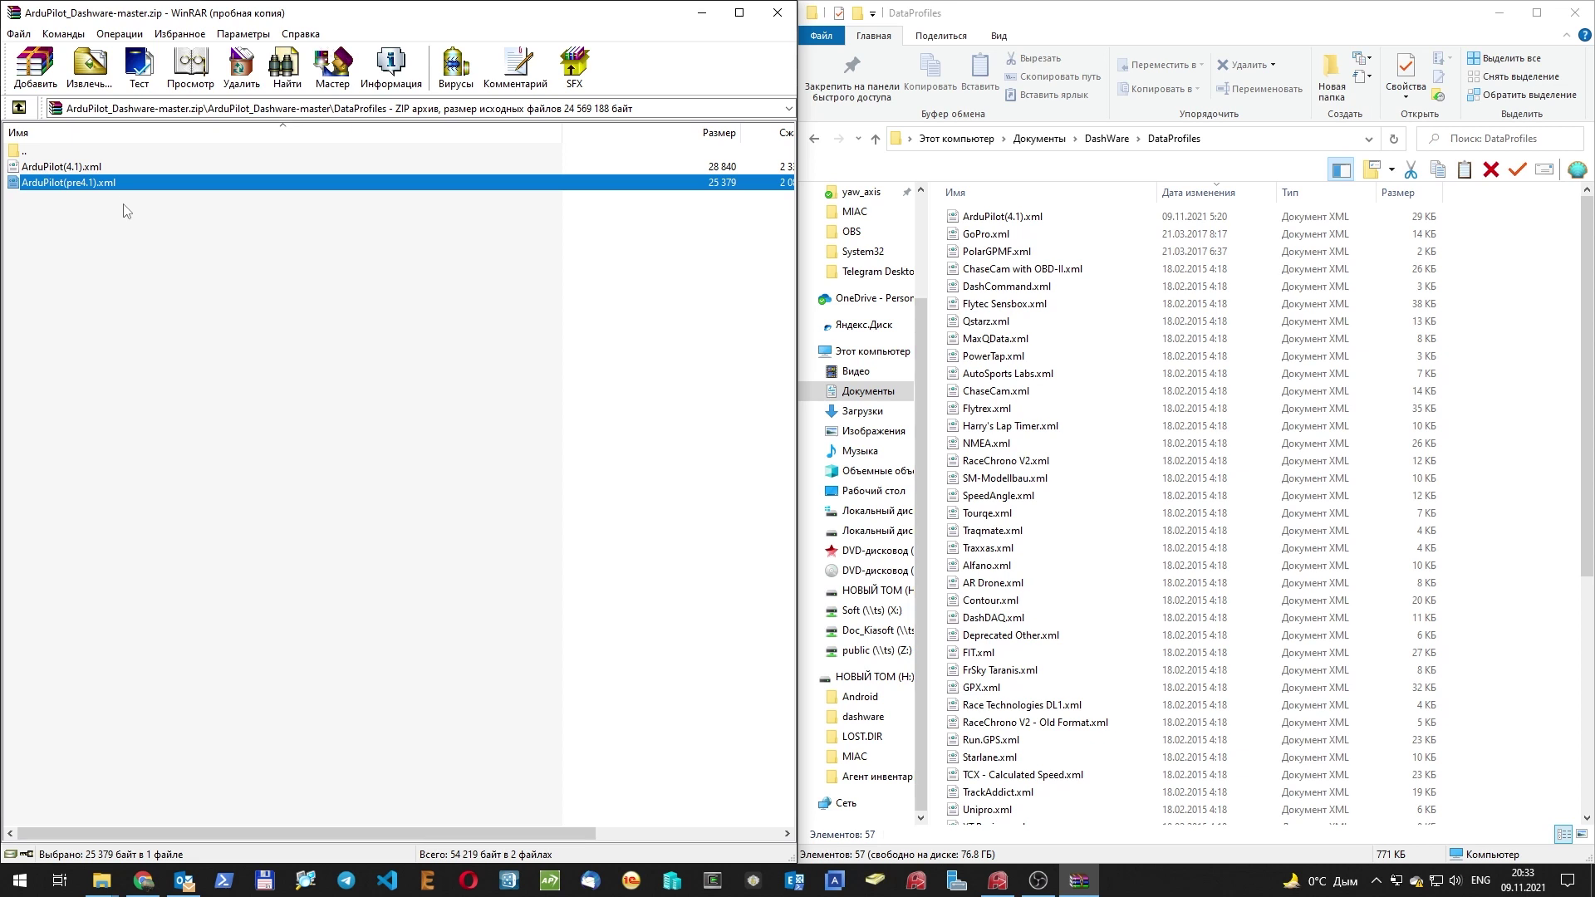
key("BackSpace")
double_click(43, 168)
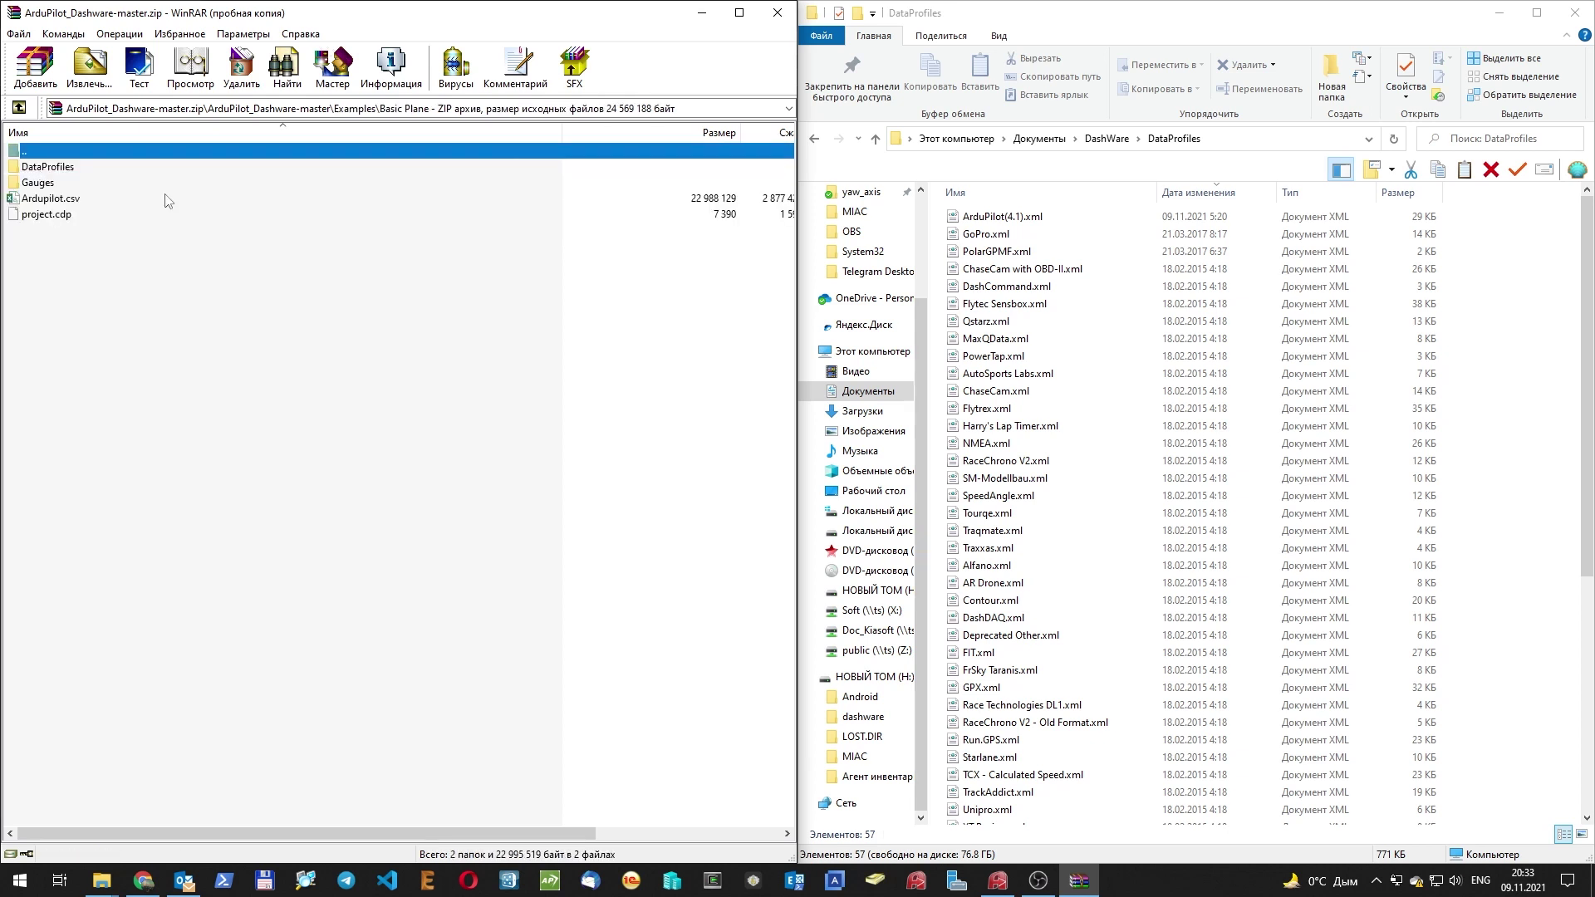
key("BackSpace")
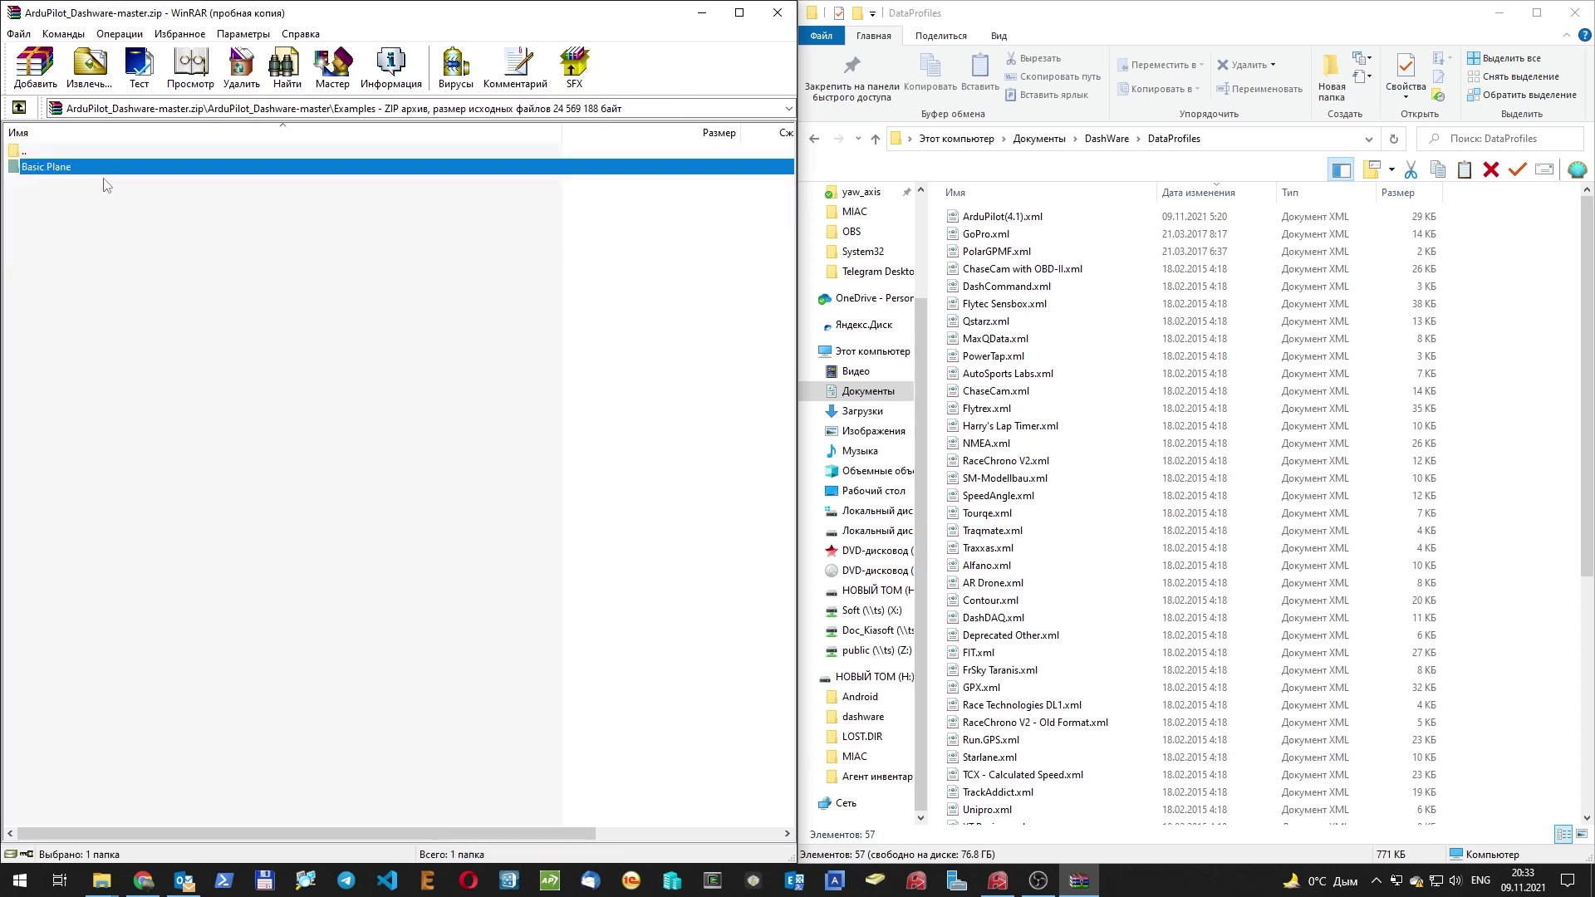
key("BackSpace")
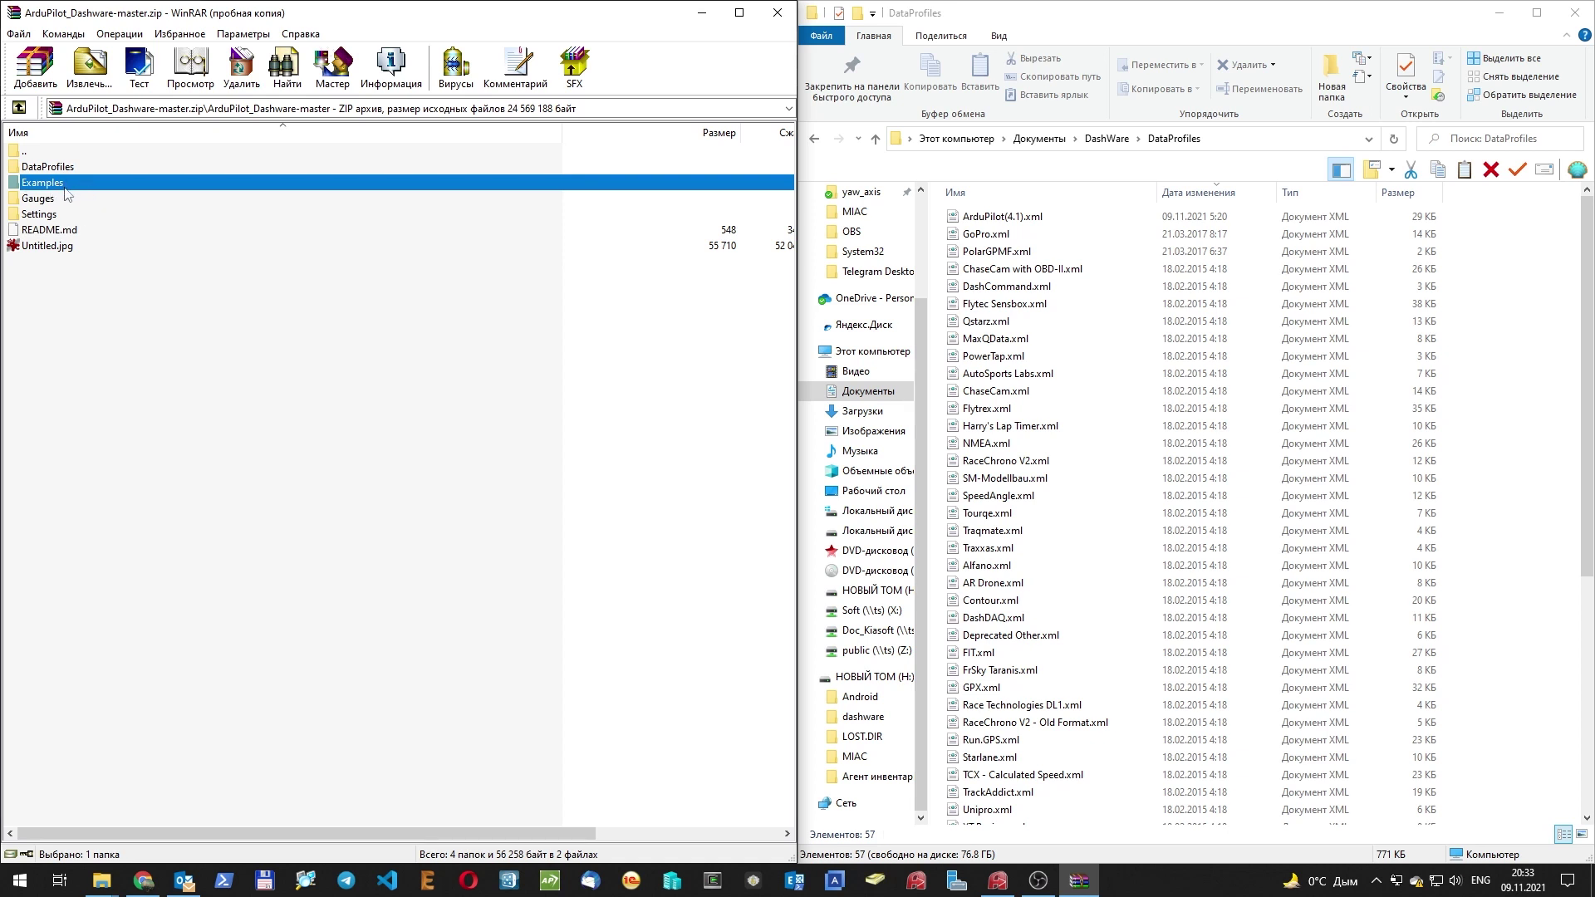
Extract the seven gauge folders from _HYPERION_COMPASS through _MAIN_GAUGE_WITH_BARS_BIG from the archive's Gauges folder into DashWare's Gauges folder.
double_click(66, 200)
left_click(105, 169)
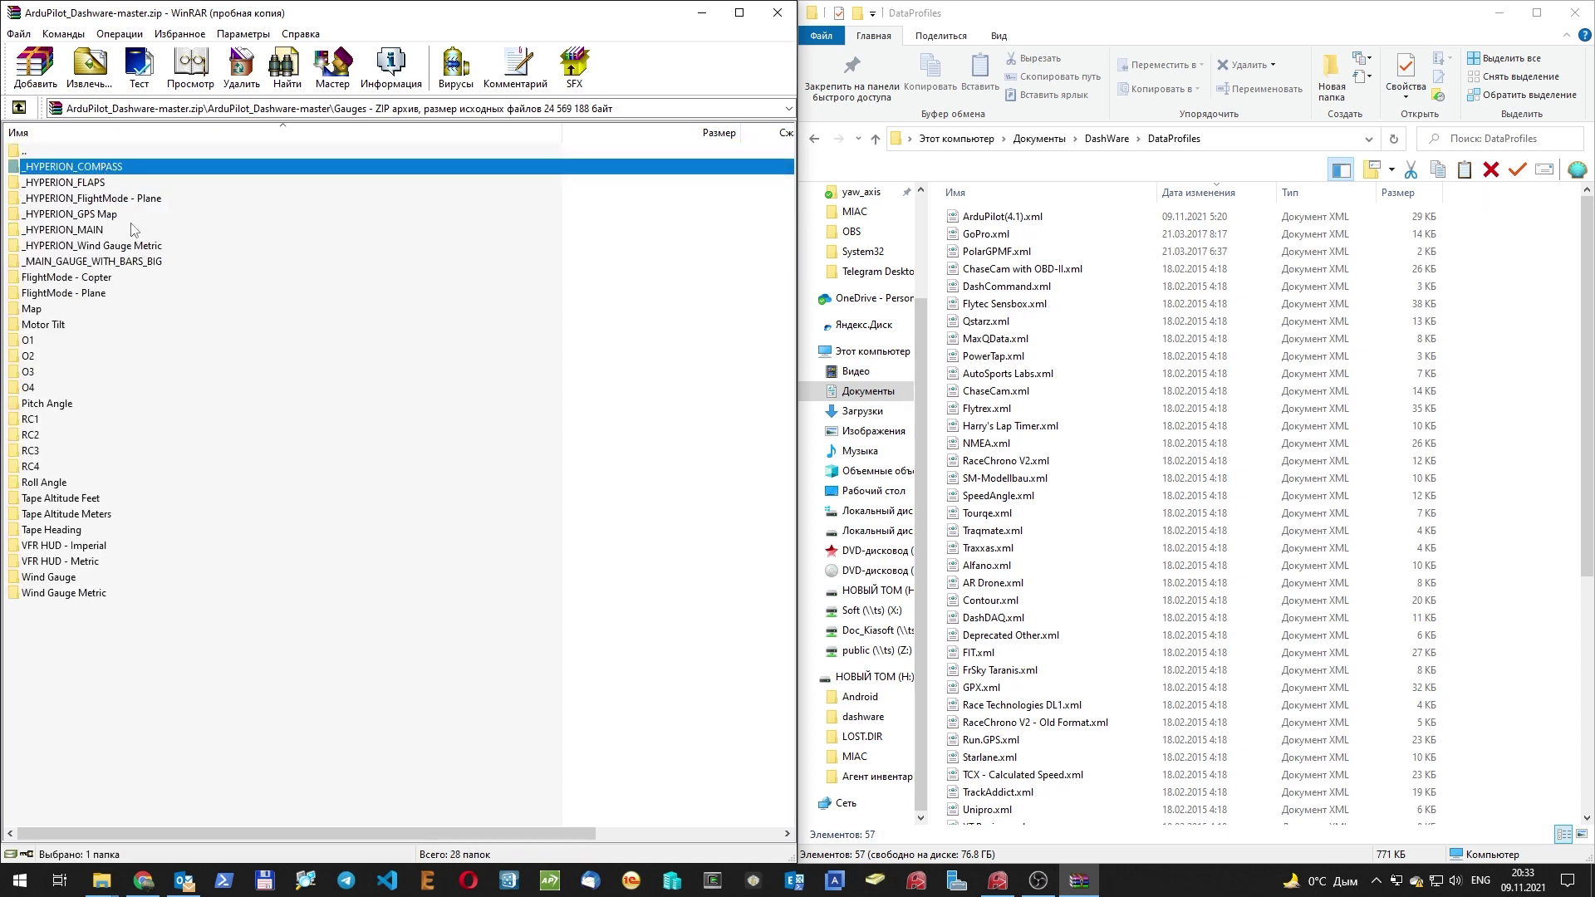
left_click(105, 266, "shift")
left_click_drag(105, 266, 1521, 463)
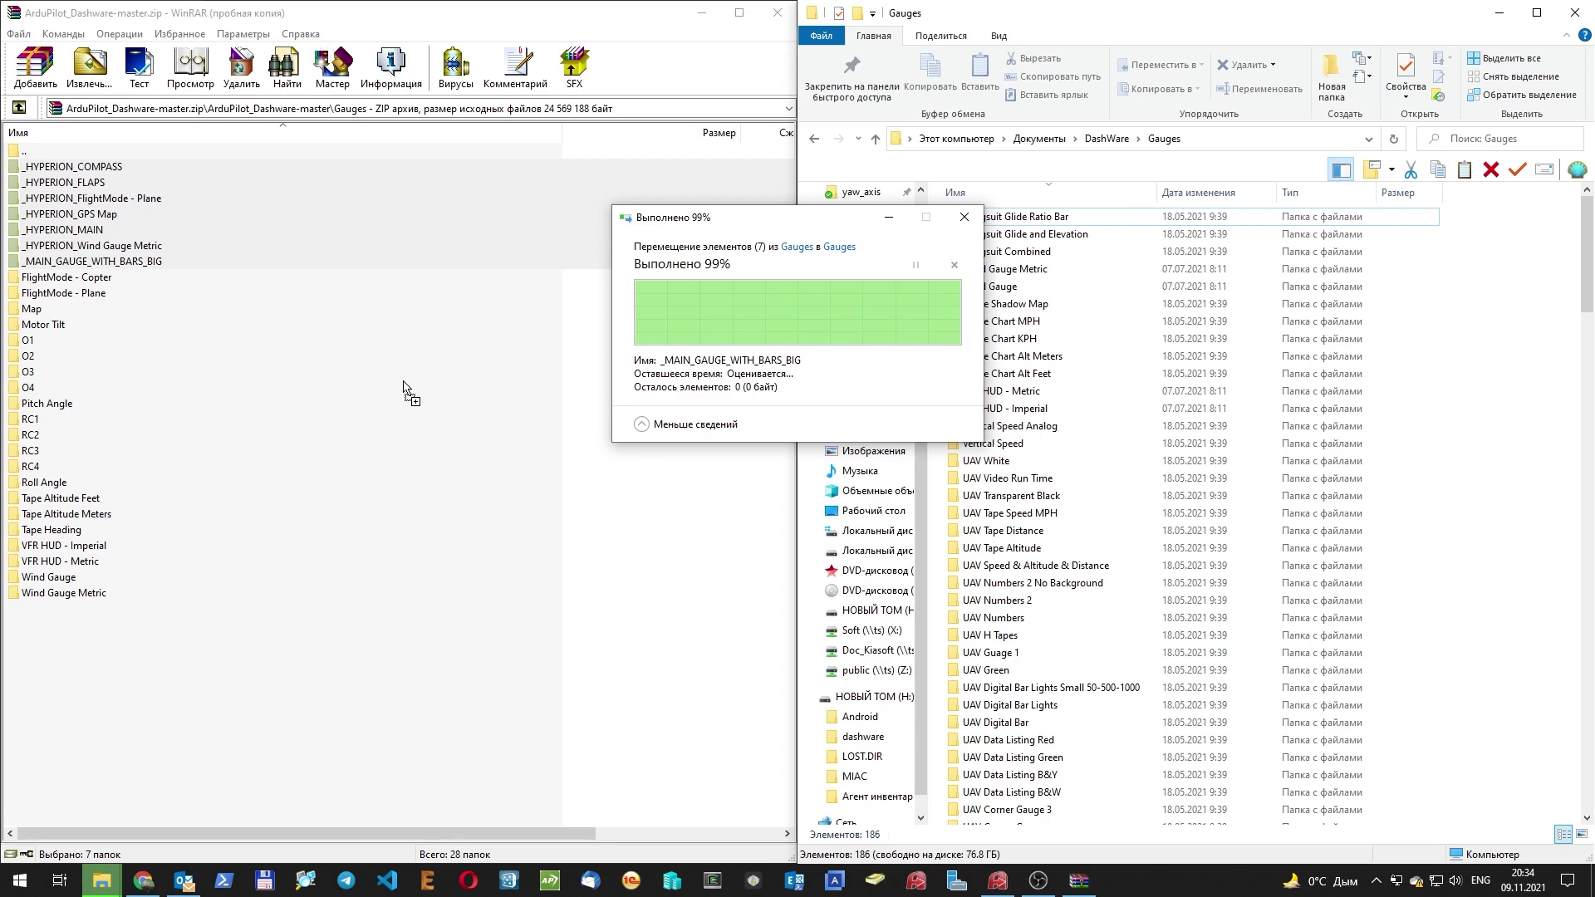
left_click(115, 325)
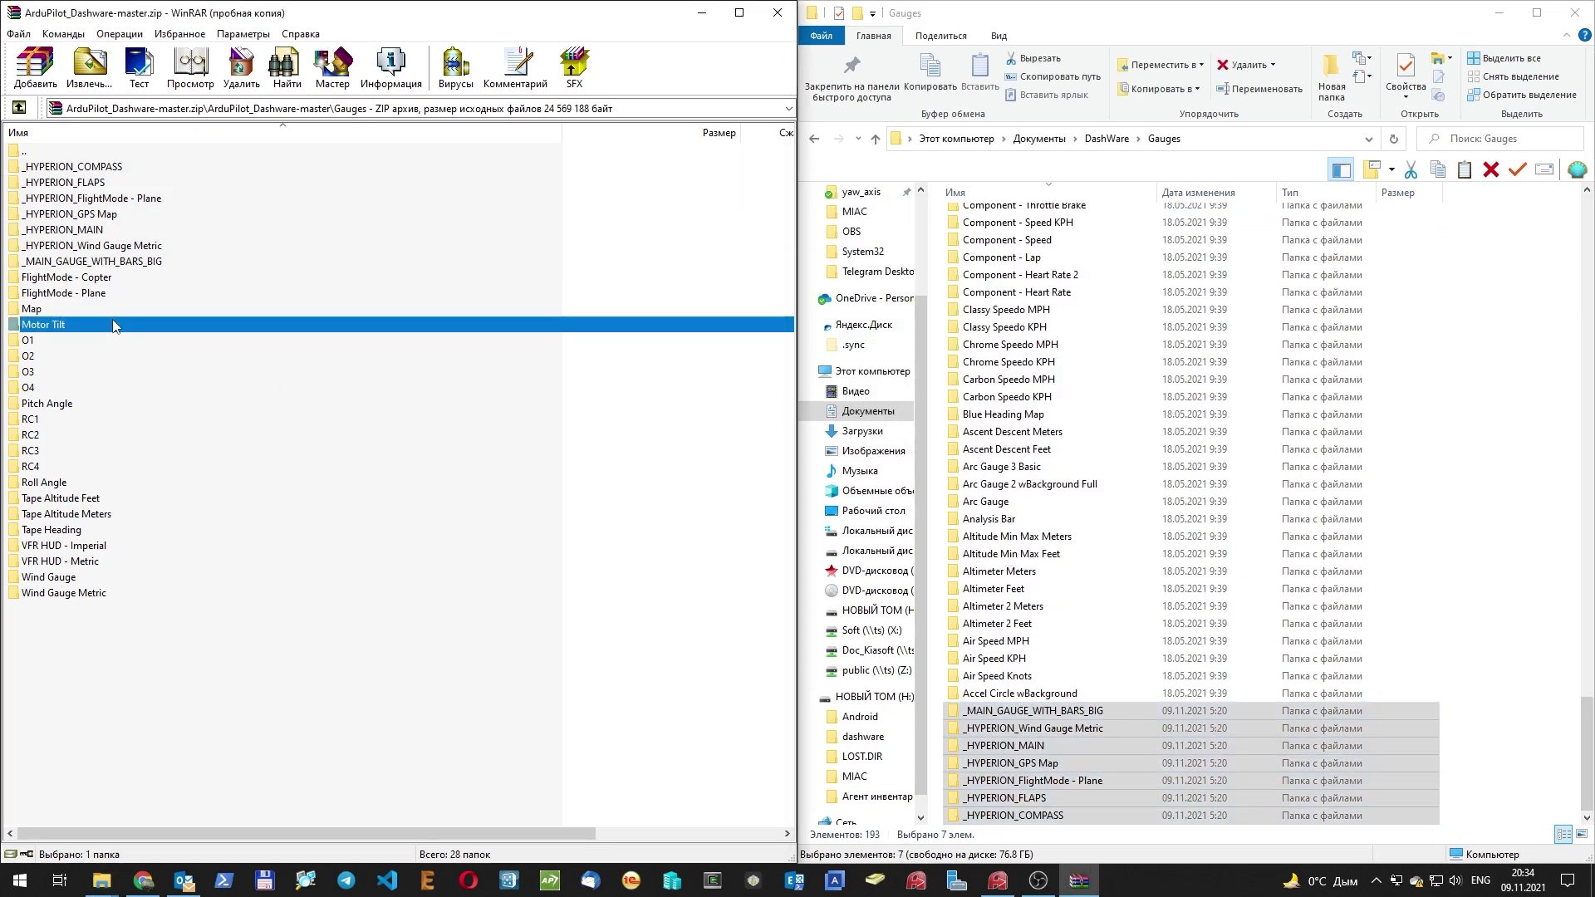
Open the archive's Settings folder and select CustomDataTypes.xml.
key("BackSpace")
double_click(58, 218)
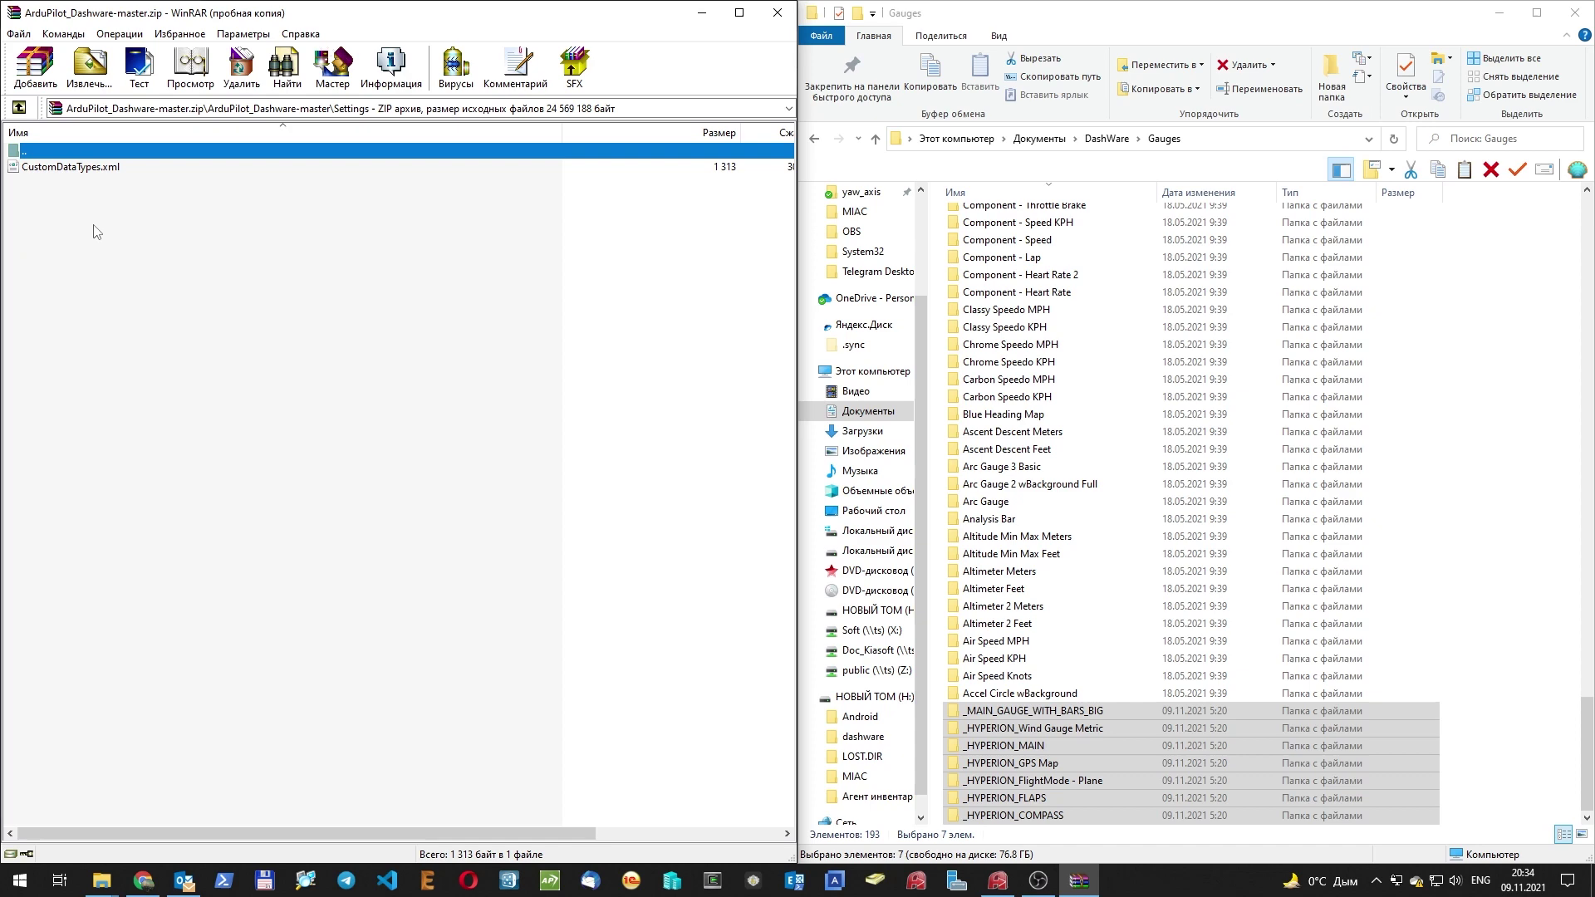
left_click(58, 167)
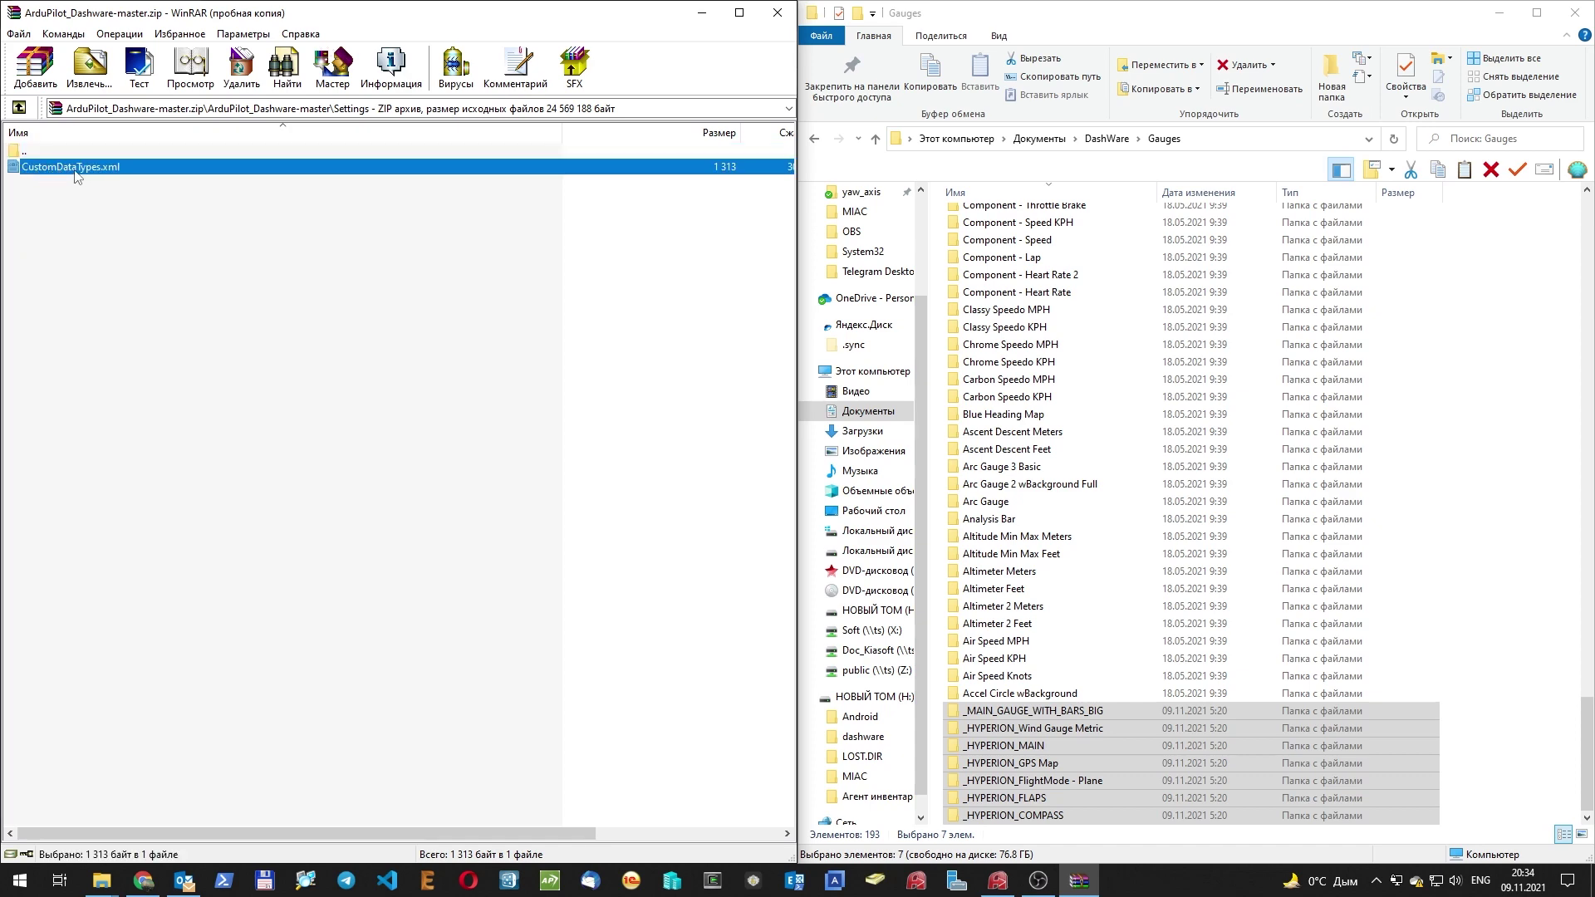
Sort DashWare's Gauges folder by modification date to check the newly added gauge folders, and return to sorting by name.
left_click(1199, 192)
left_click(1080, 285)
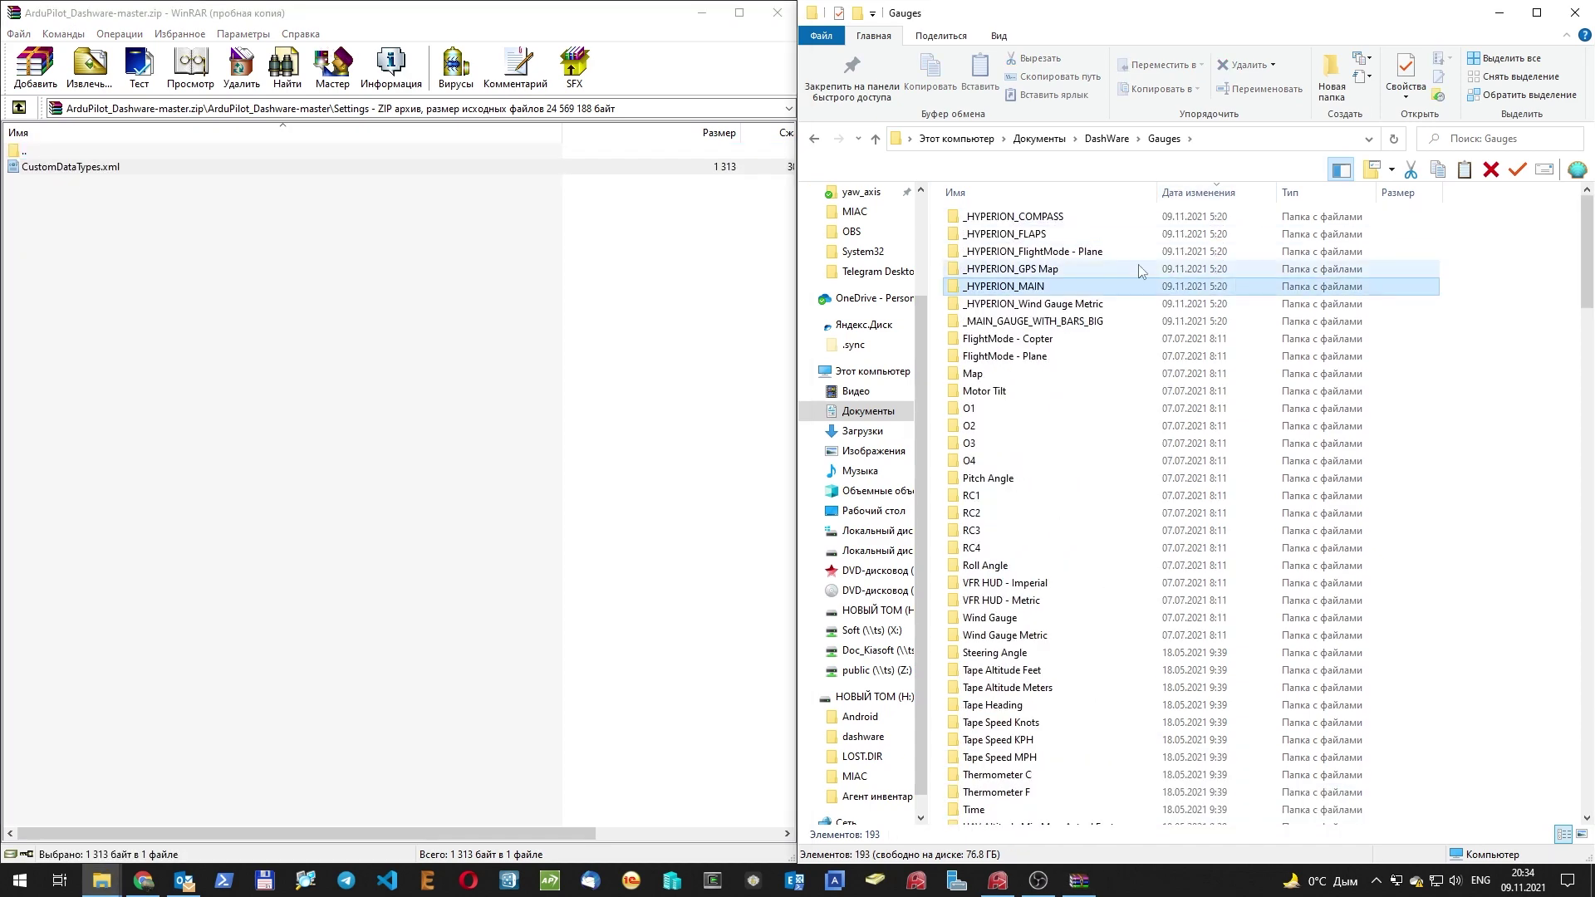
left_click(1089, 194)
left_click(1089, 194)
Extract CustomDataTypes.xml from the archive into DashWare's Settings folder, replacing the existing file.
key("alt+Up")
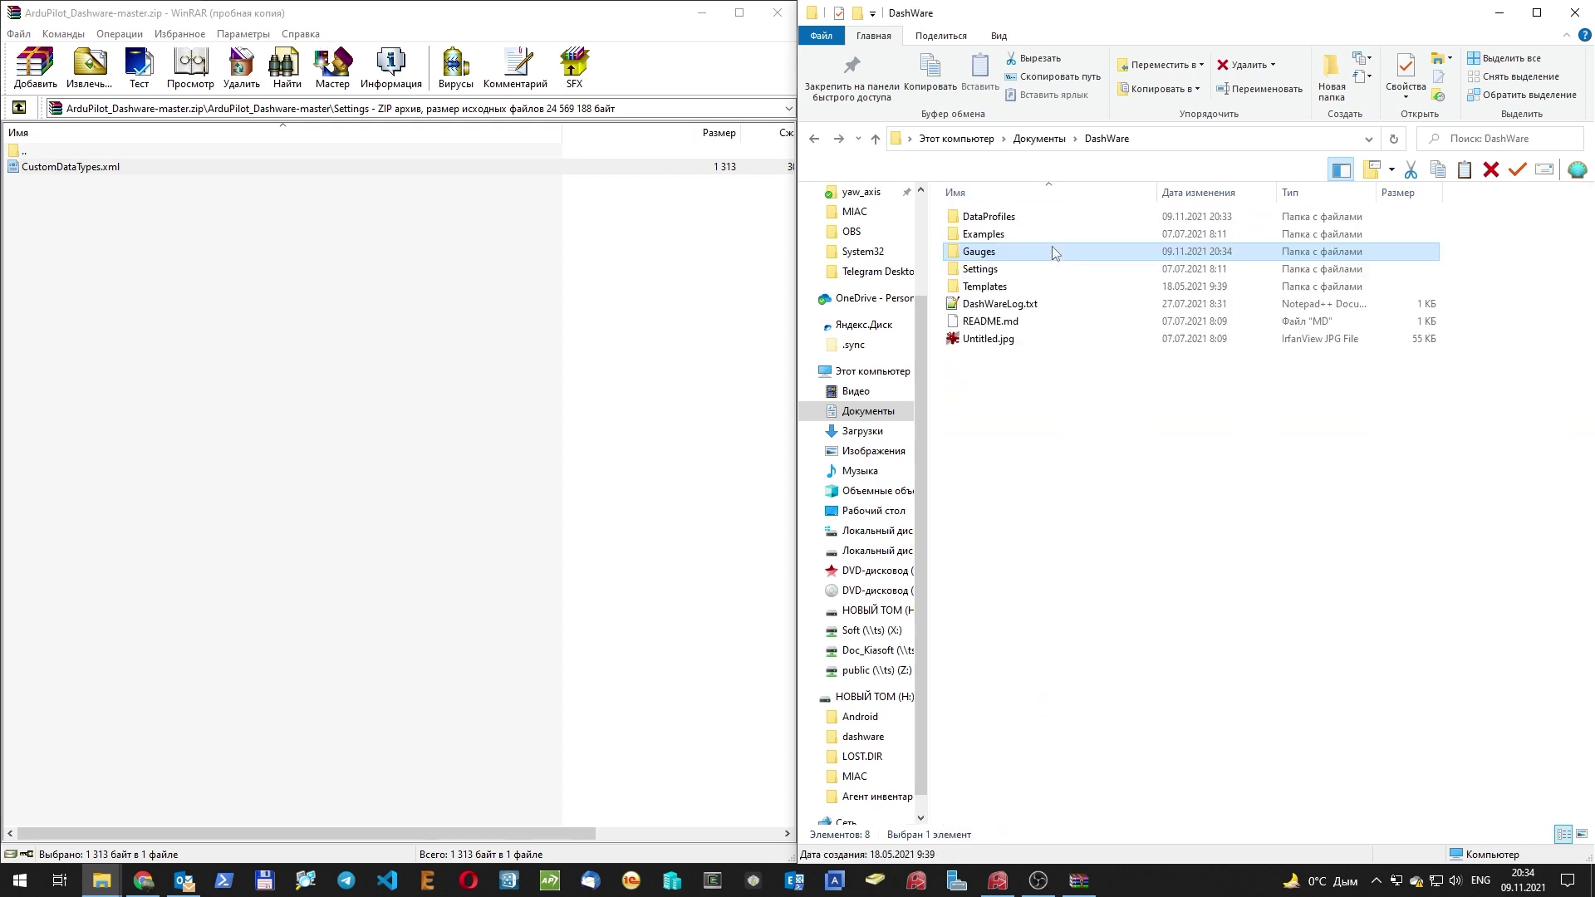
double_click(1001, 286)
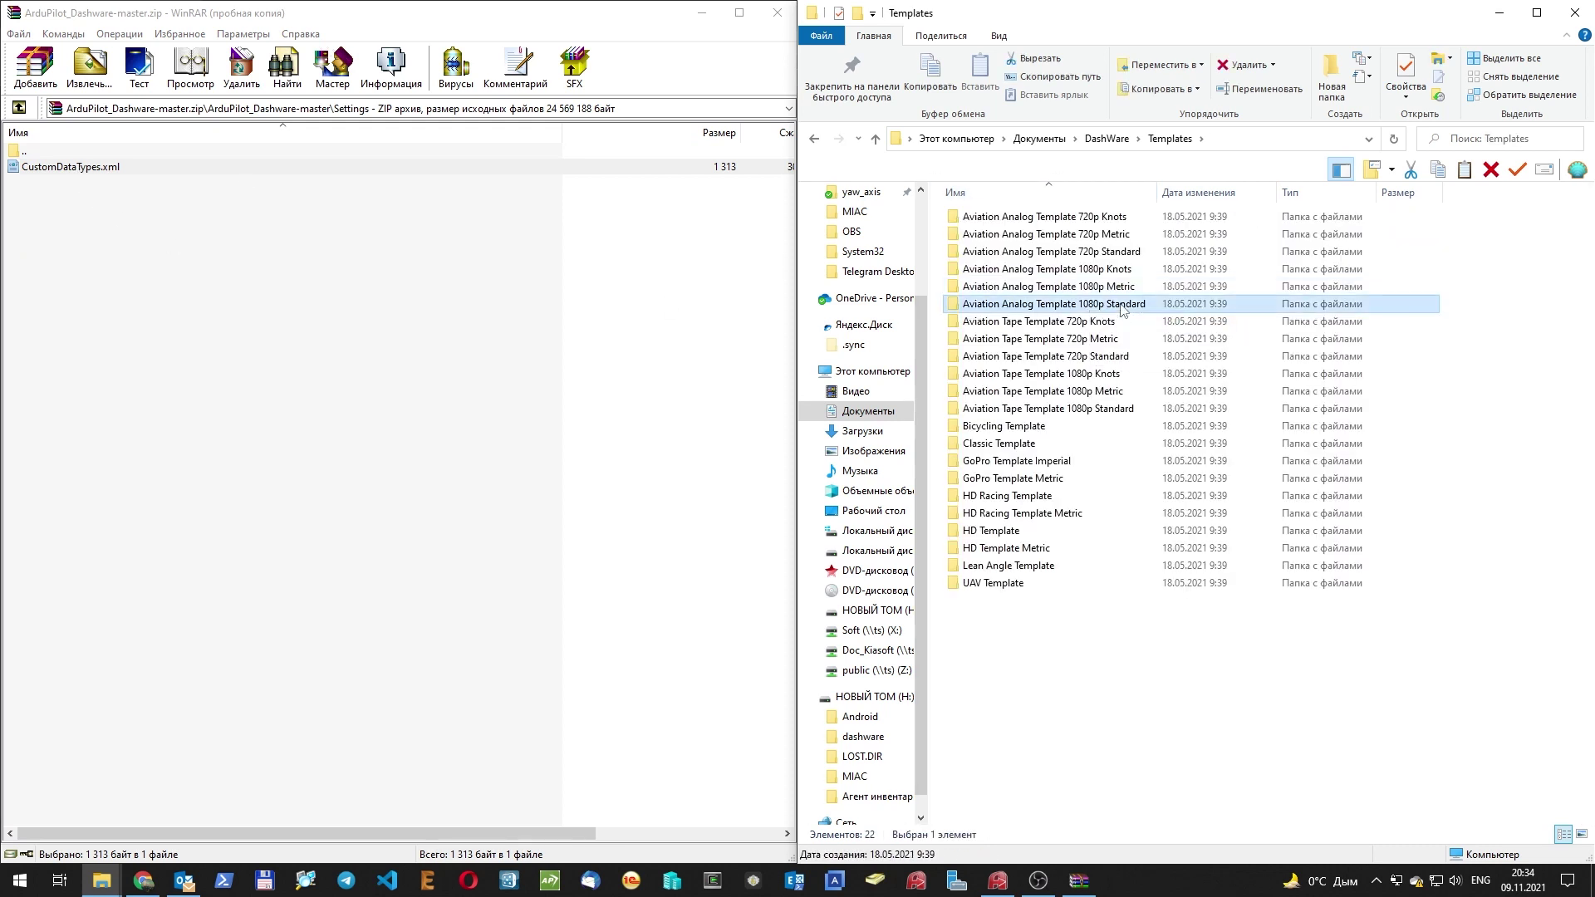
key("alt+Up")
double_click(1005, 268)
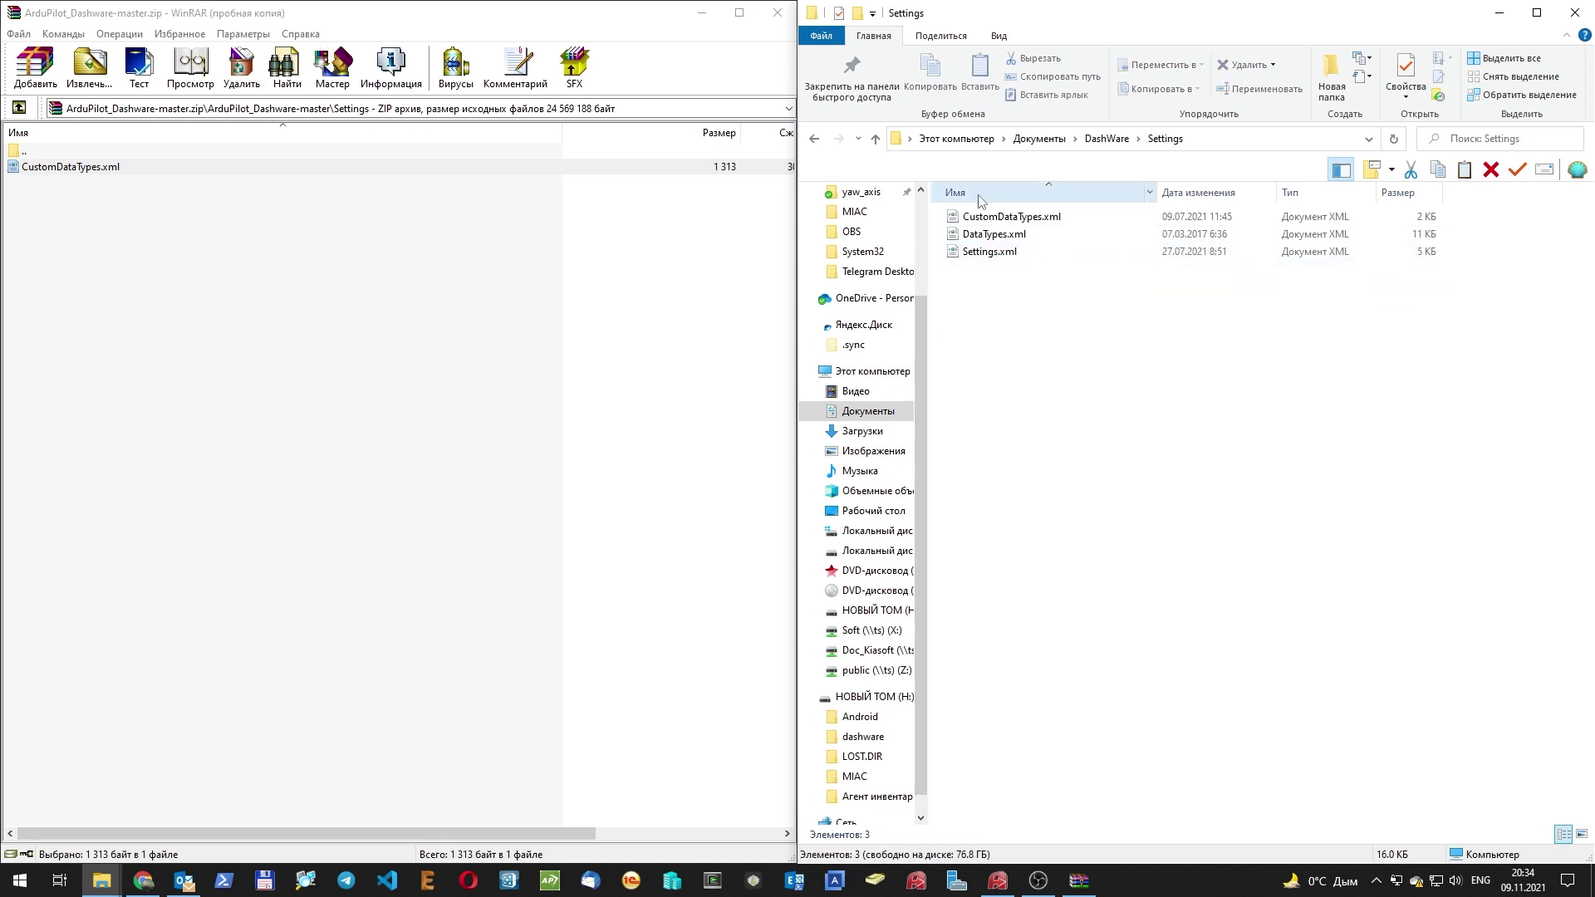
left_click_drag(50, 167, 1165, 410)
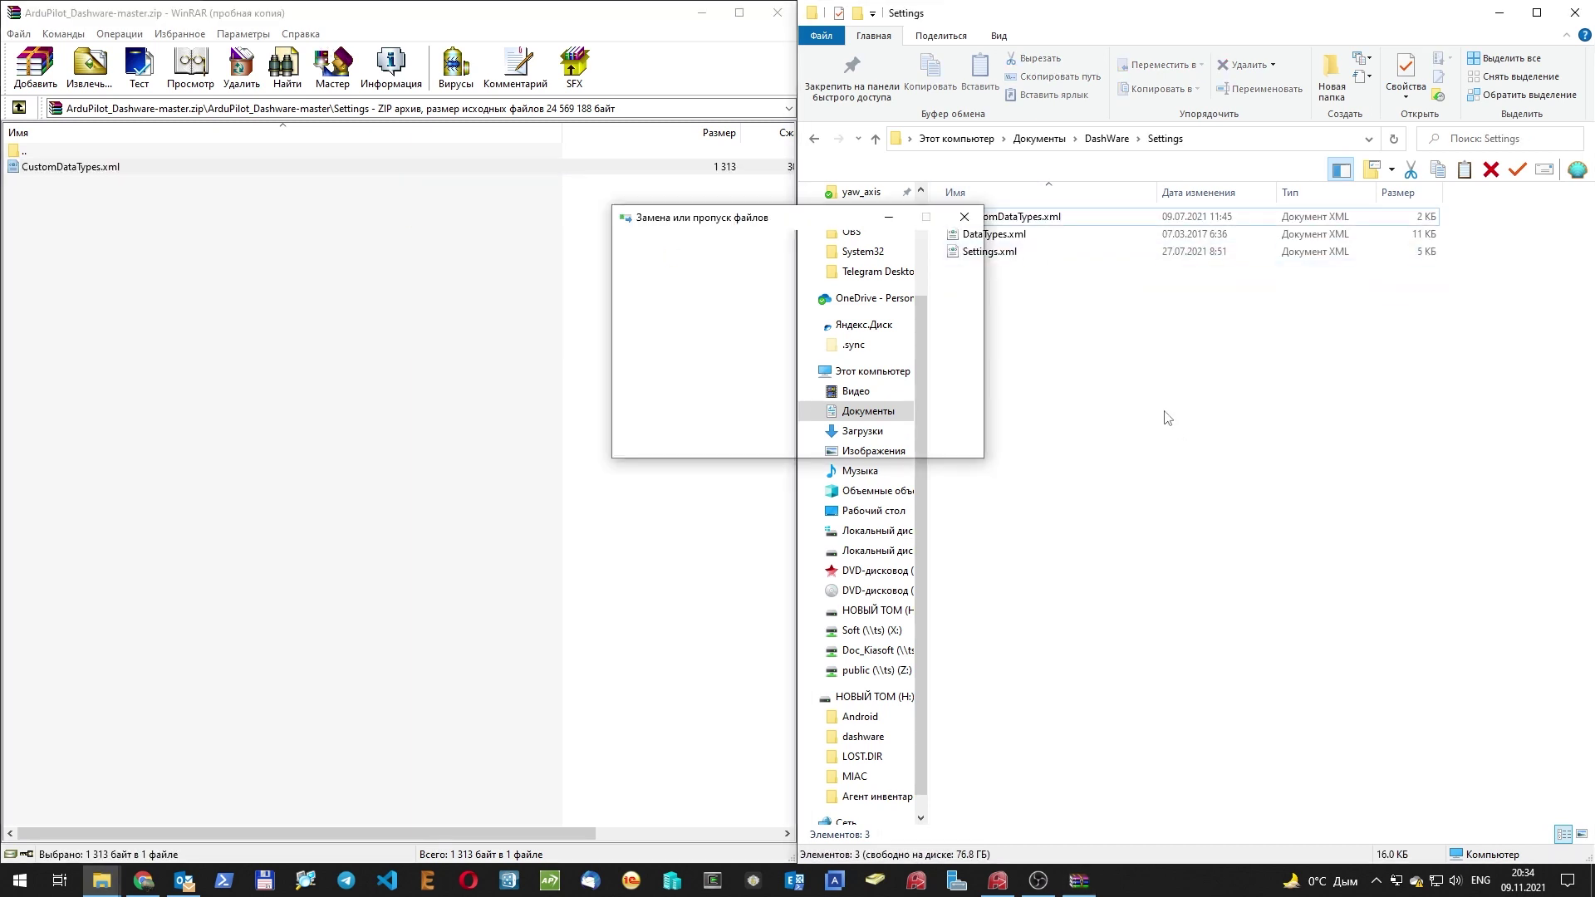
left_click(725, 324)
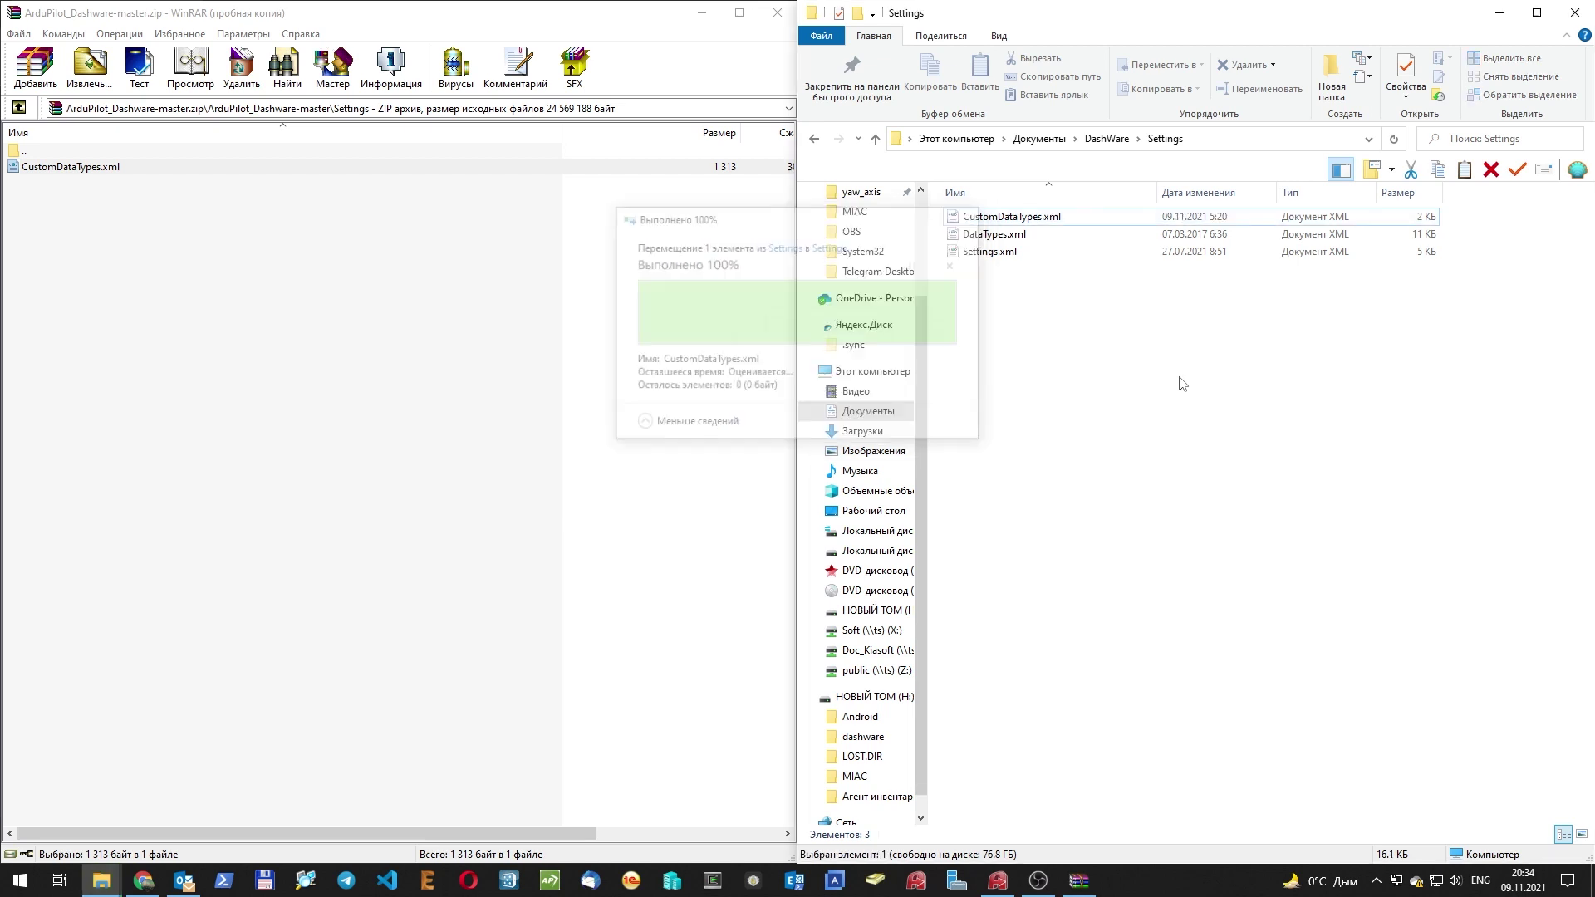
Close the archive and the Settings folder window, and dismiss the clone options on the ArduPilot_Dashware repository page.
left_click(439, 373)
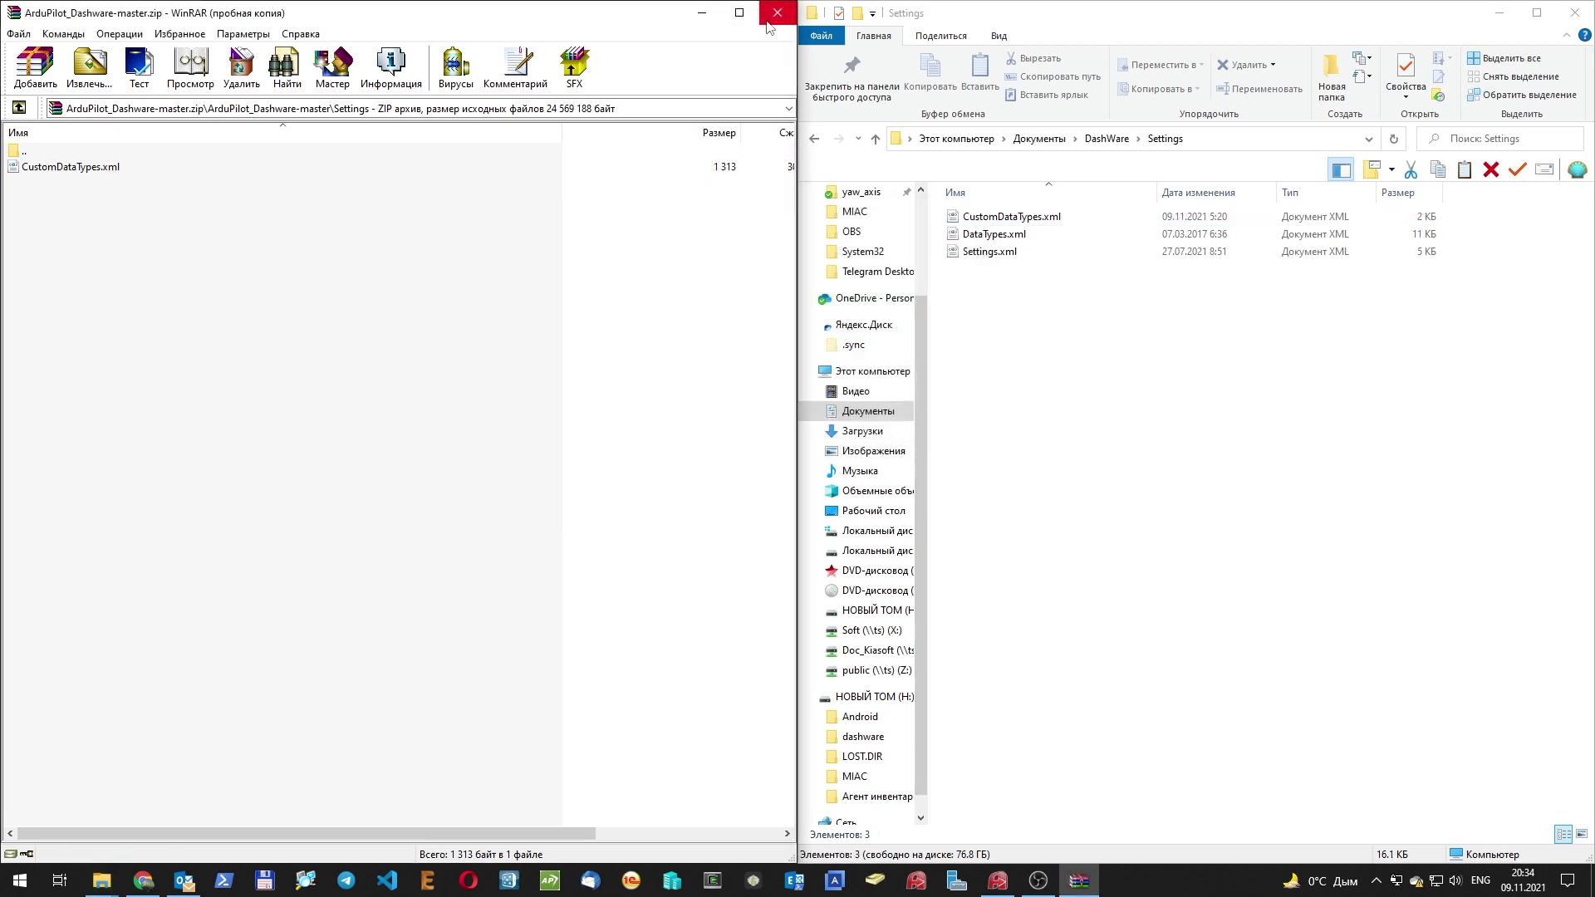
left_click(777, 12)
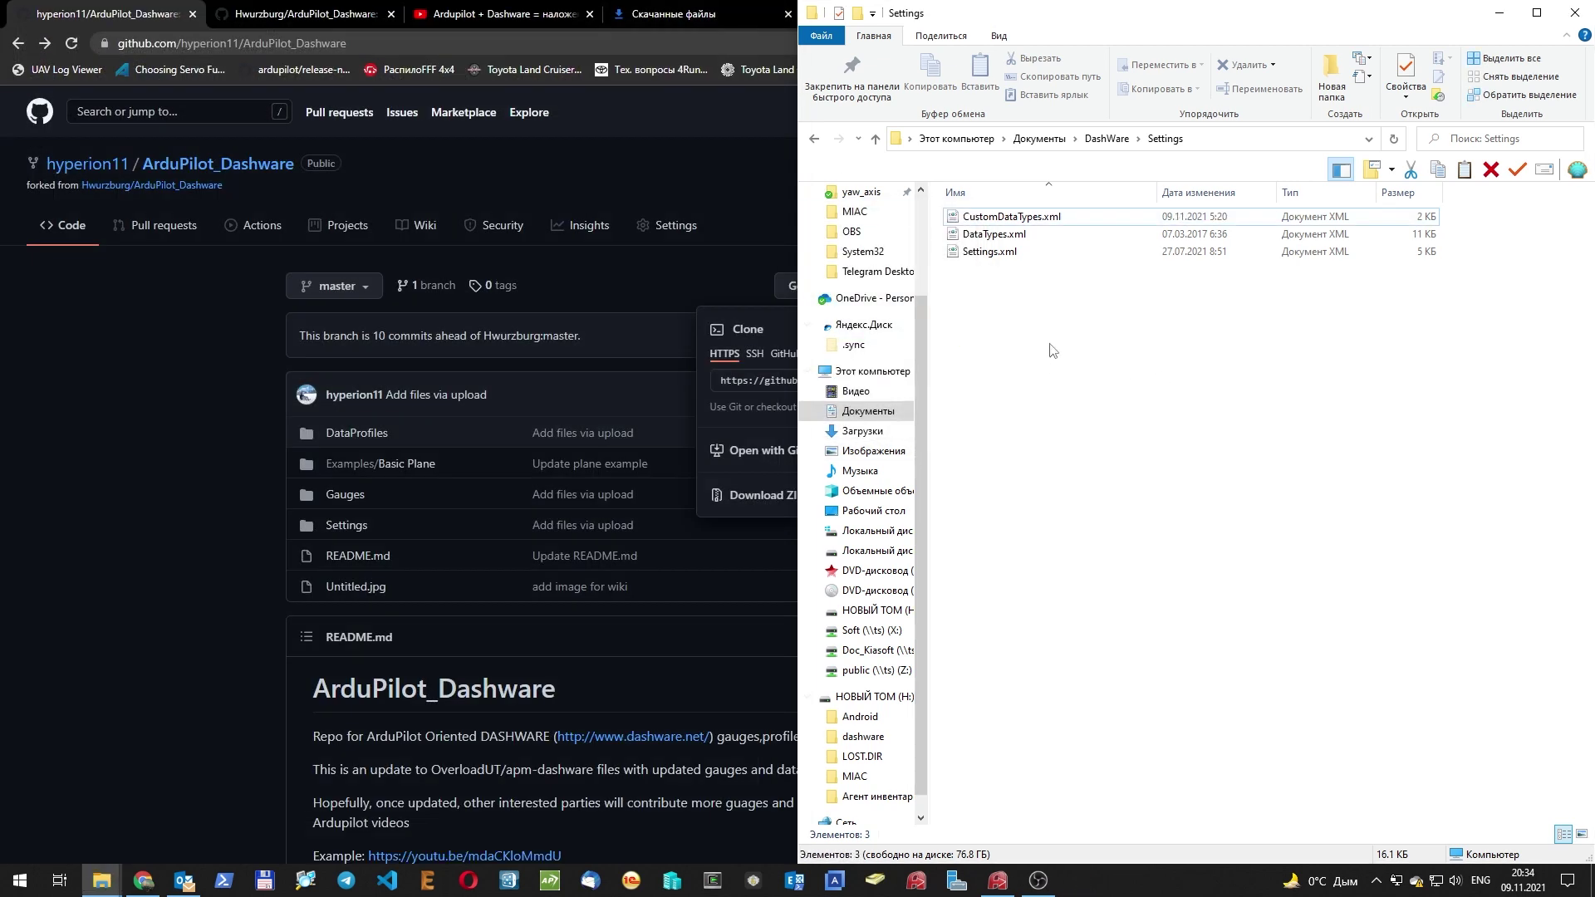
left_click(1575, 12)
scroll(635, 467, "down", 4)
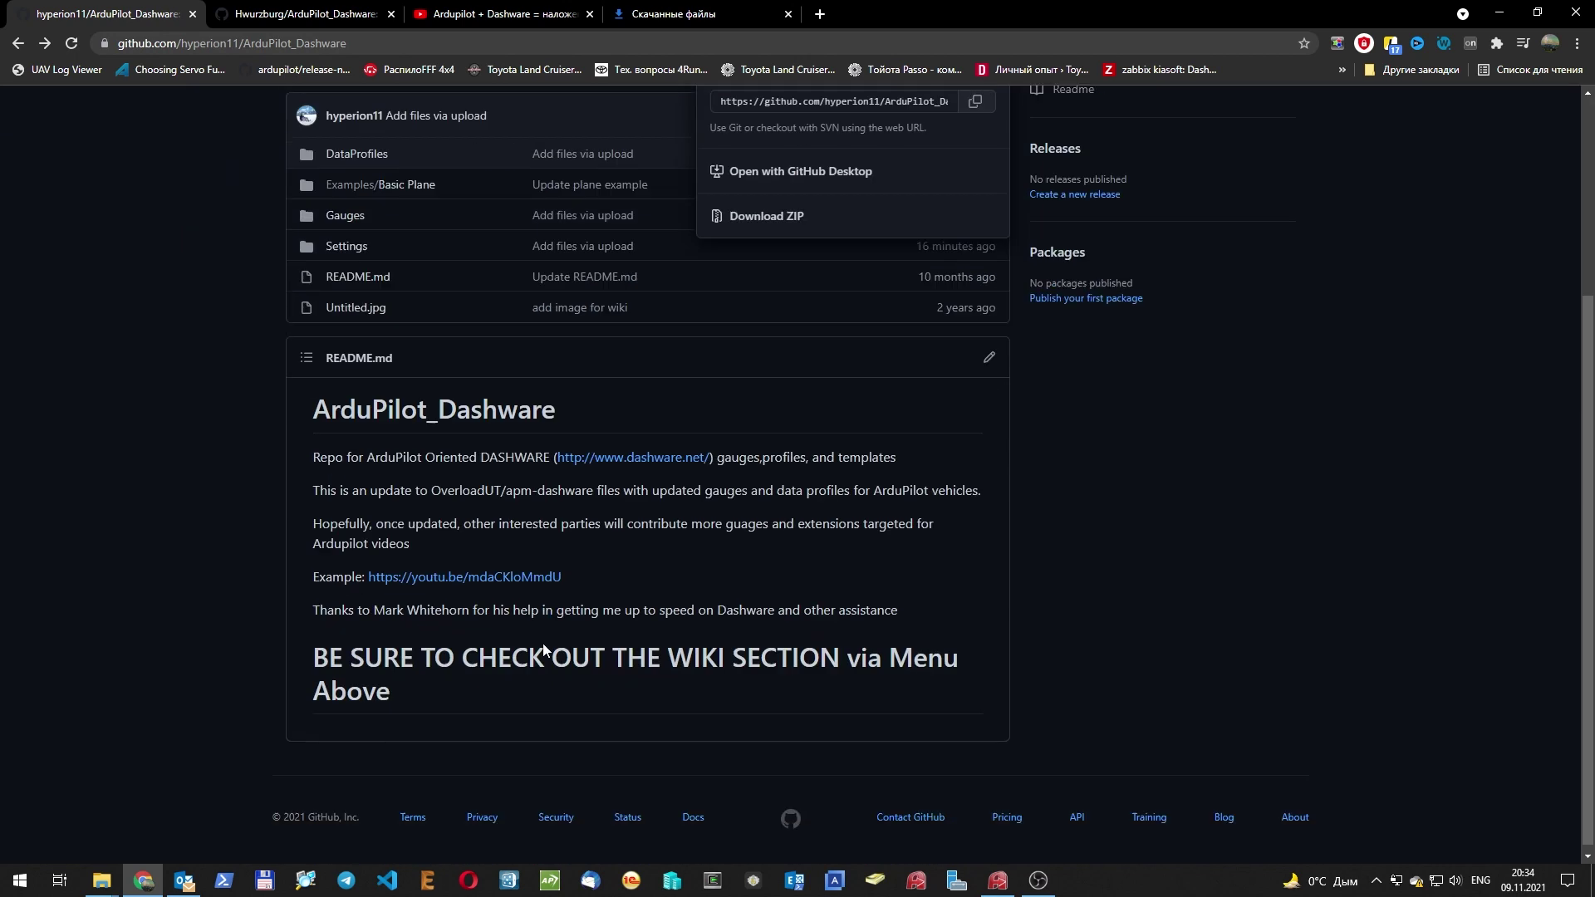
left_click(447, 501)
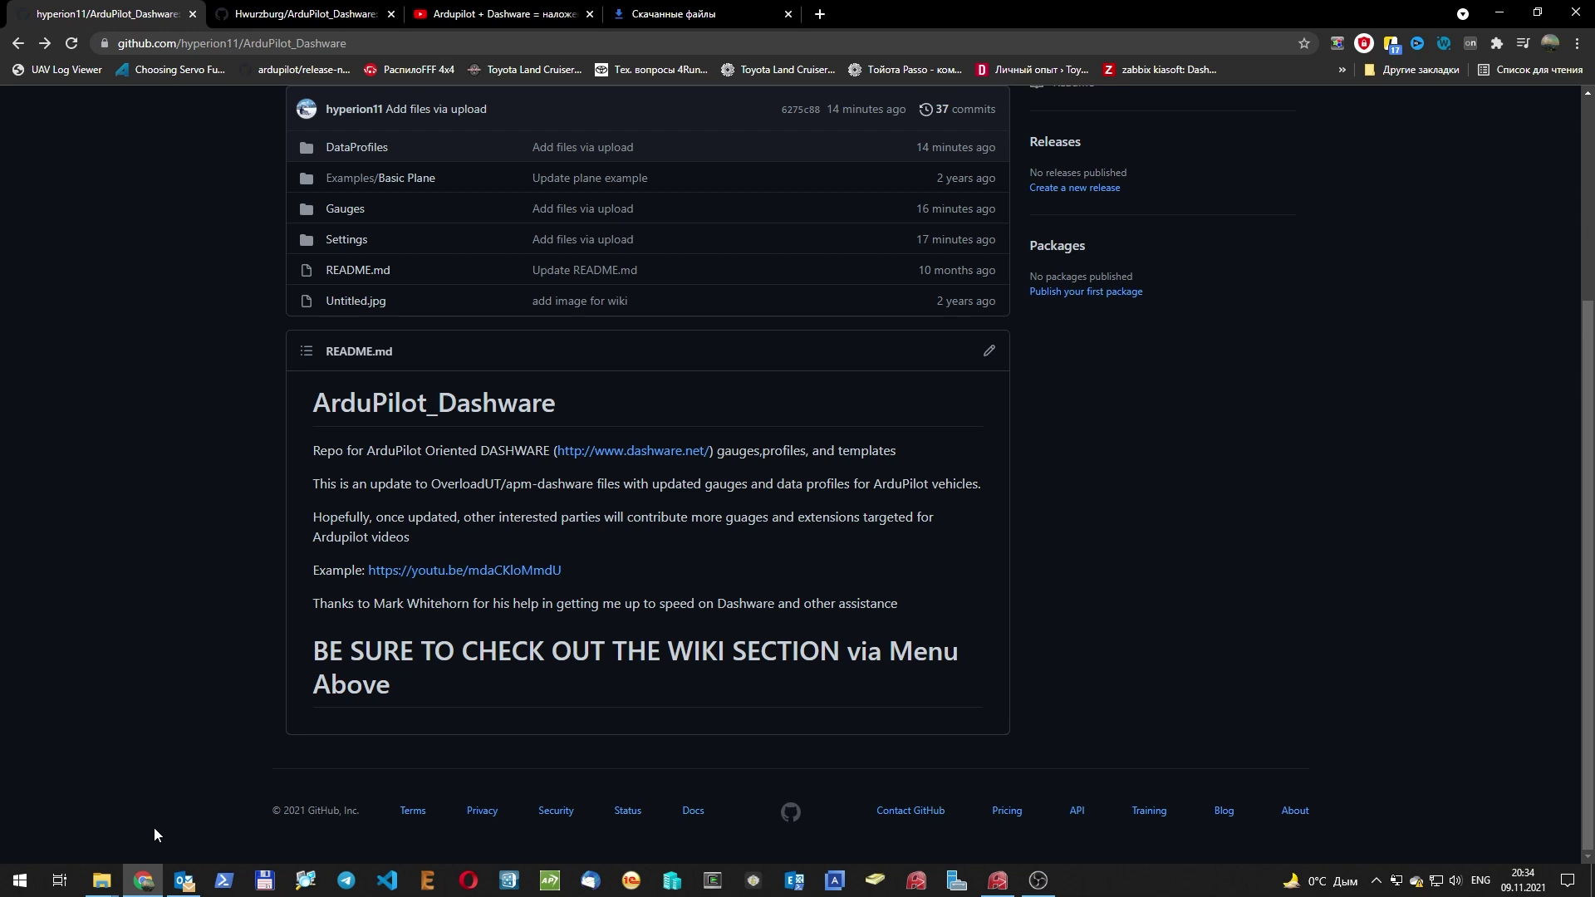
Launch Mission Planner.
key("super")
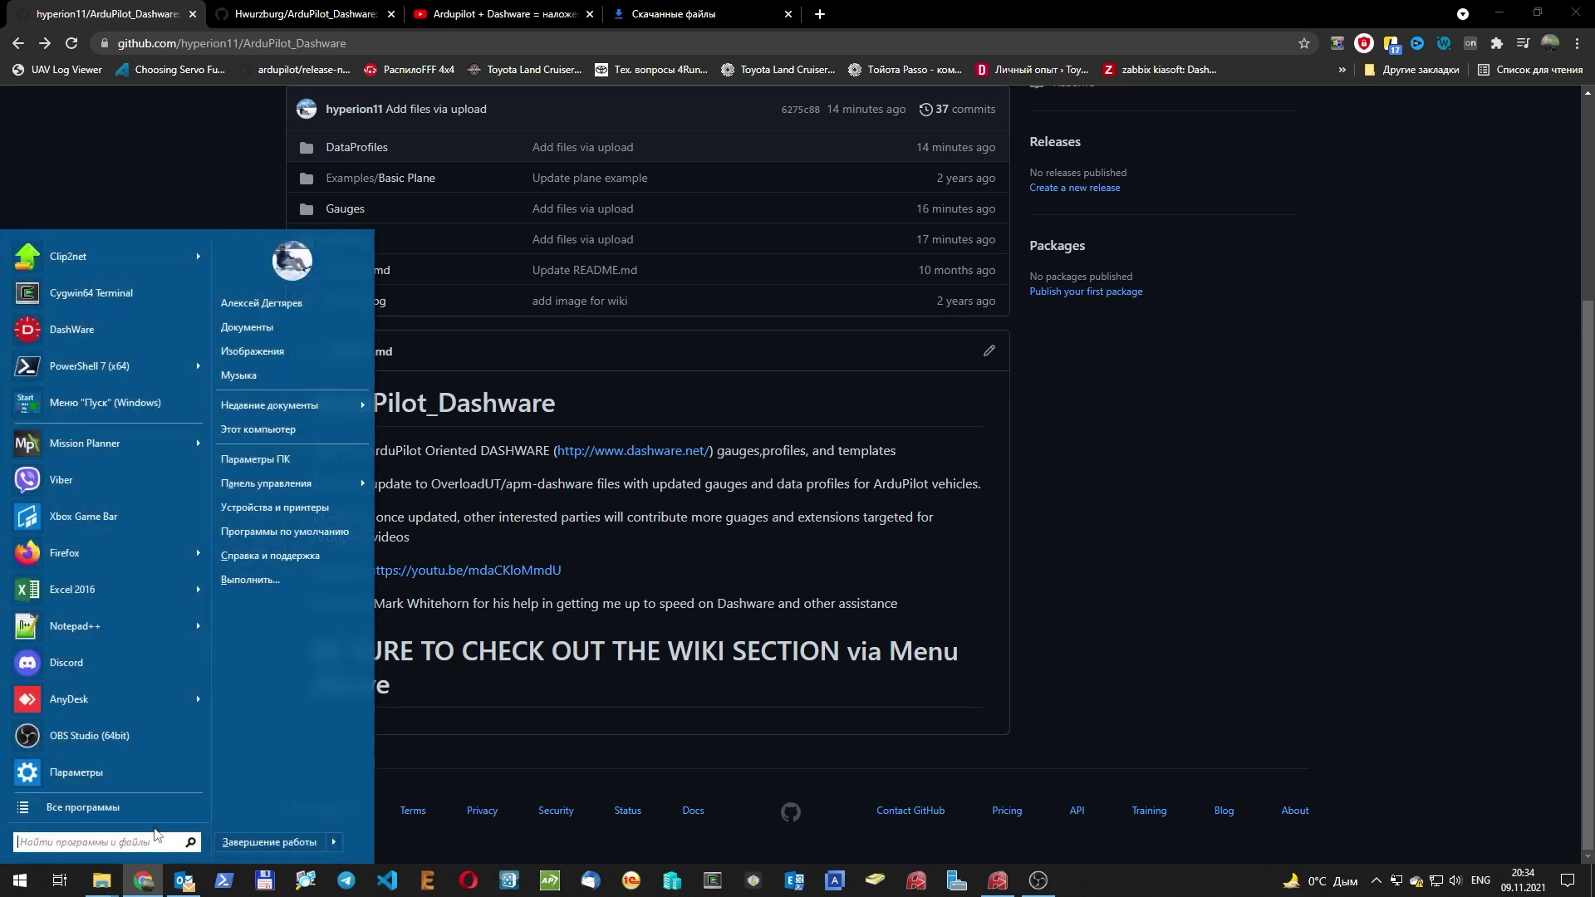
type("mi")
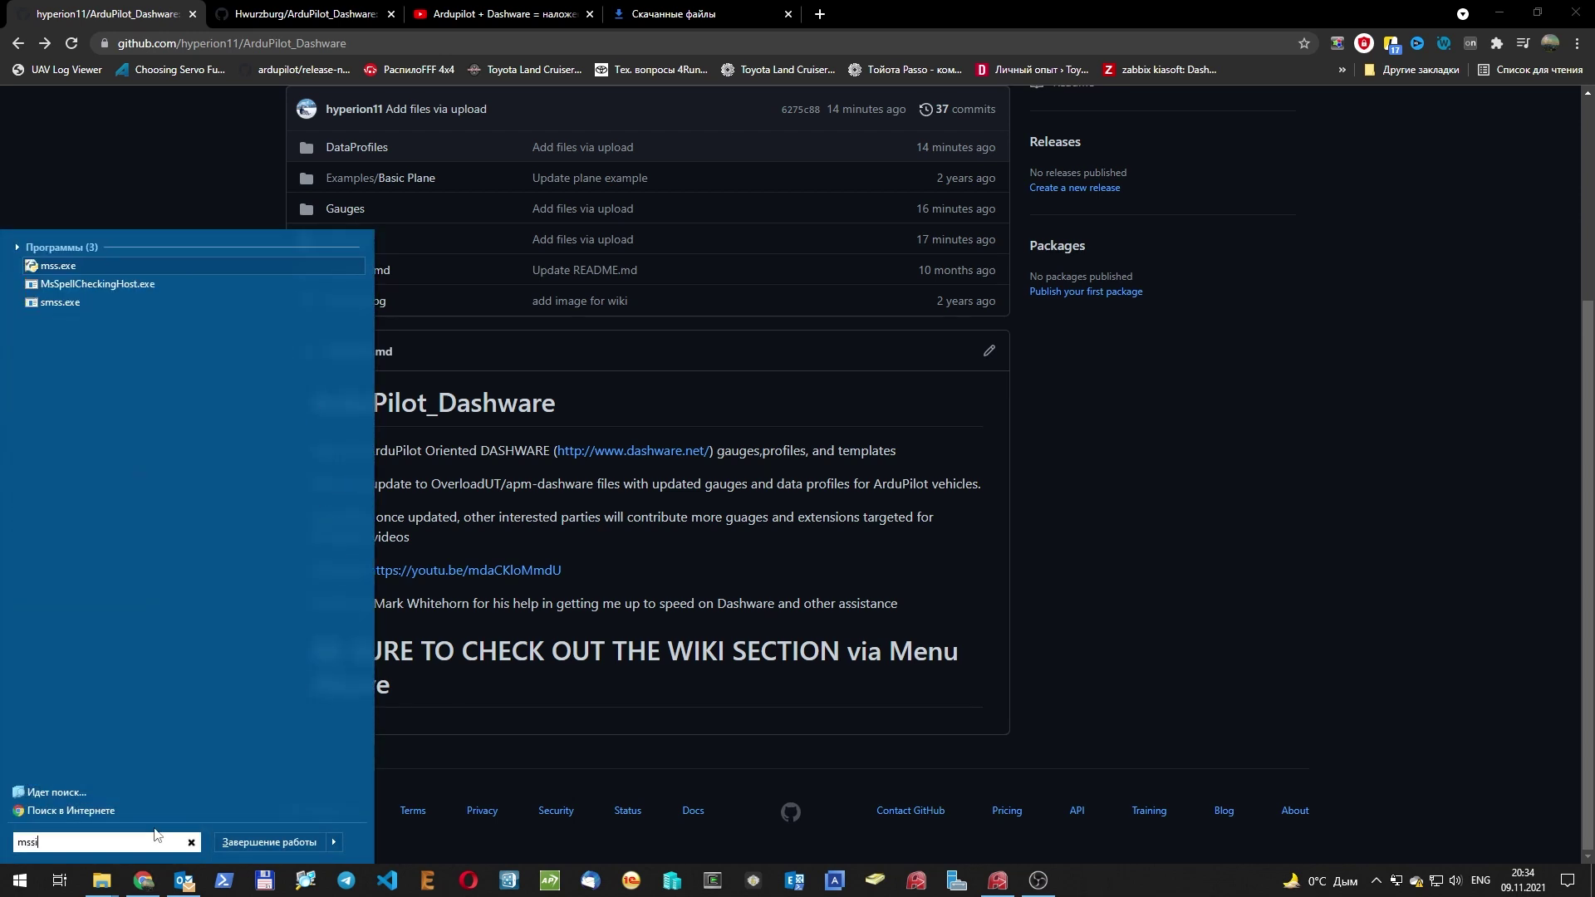
key("Return")
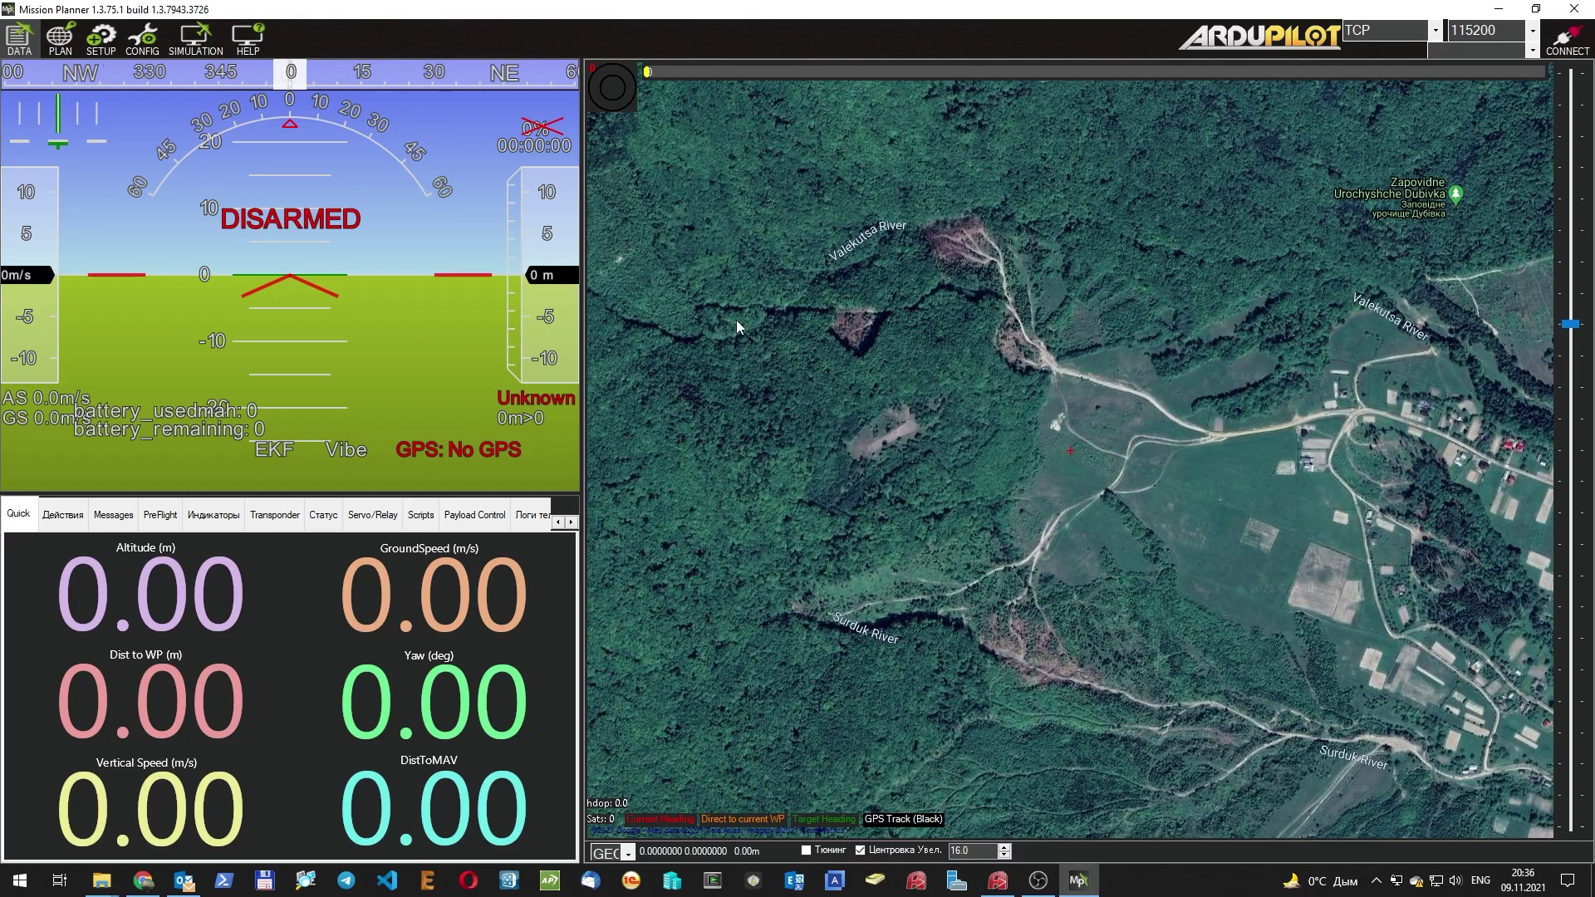
key("ctrl+f")
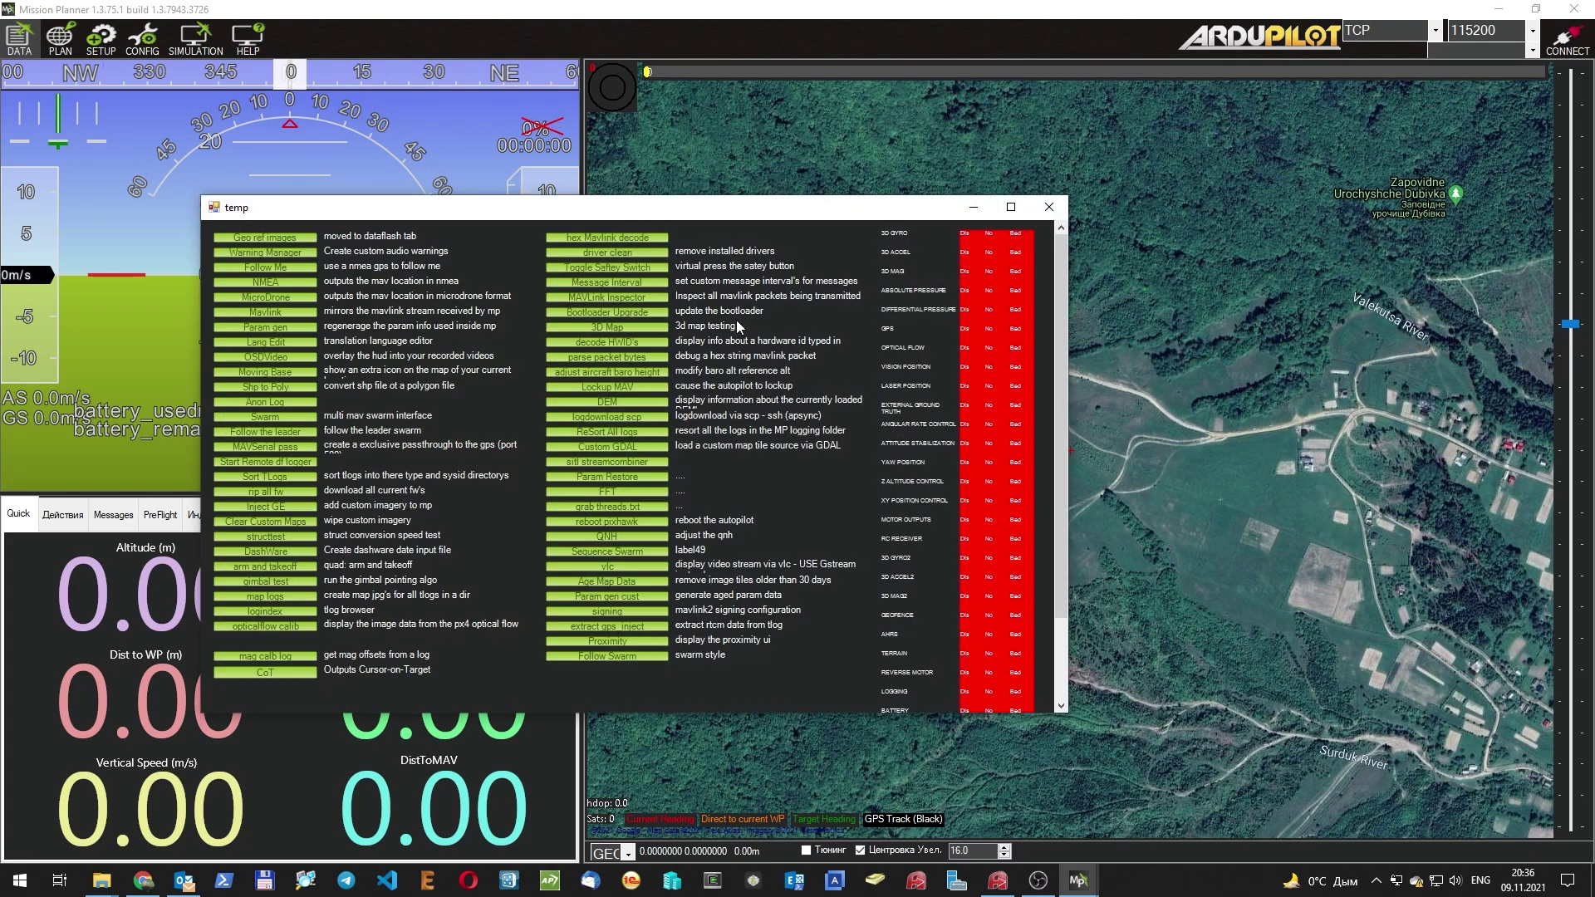
left_click(266, 551)
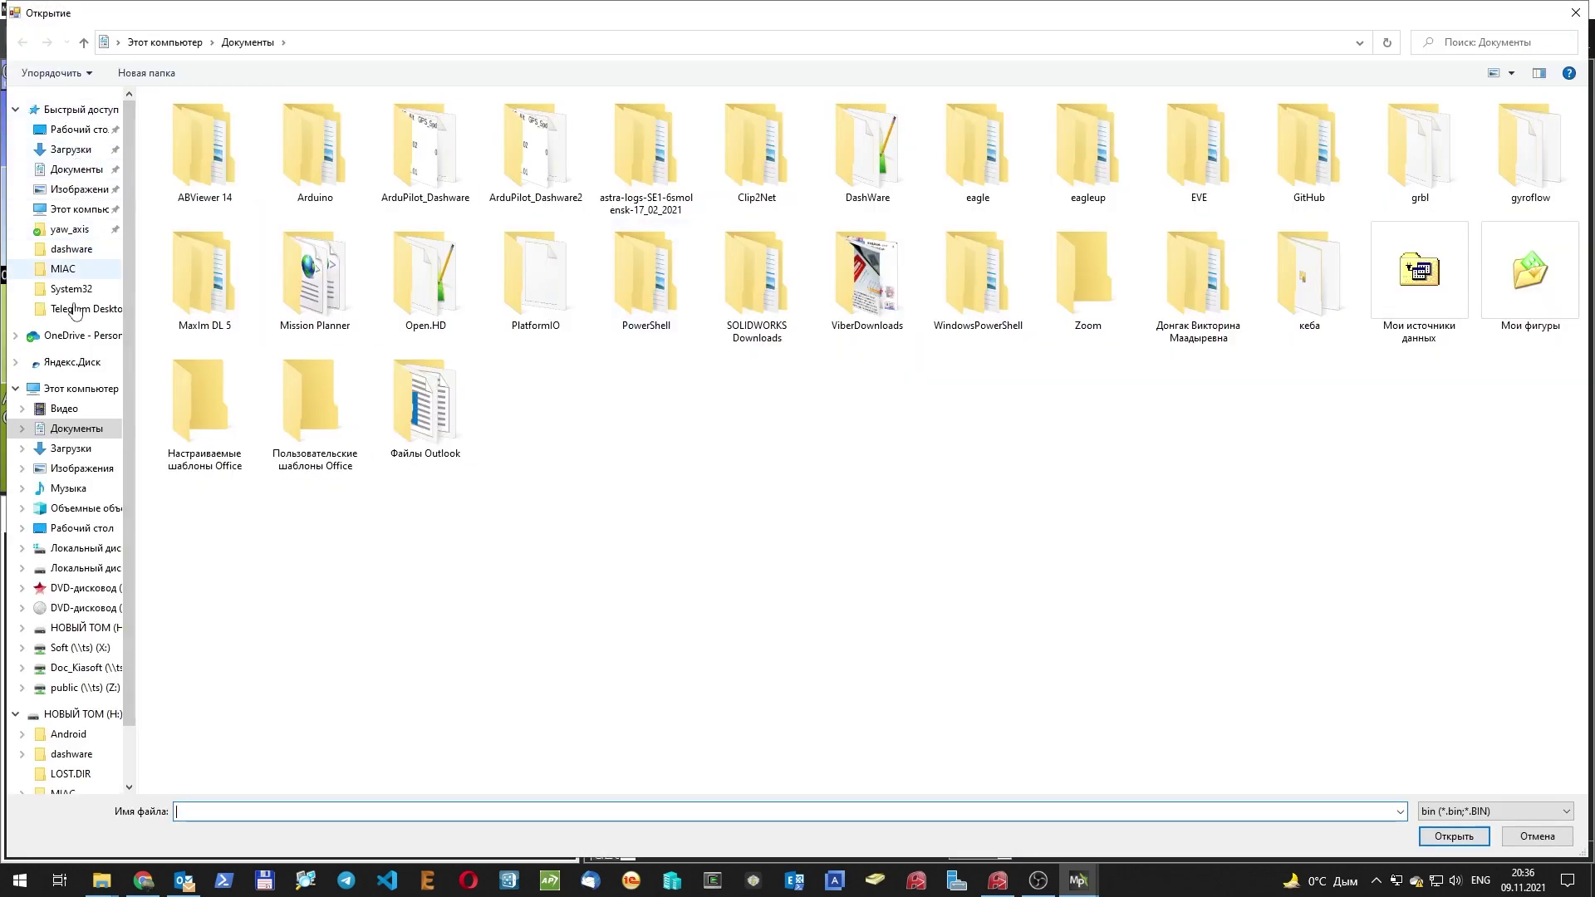
left_click(72, 249)
left_click(222, 175)
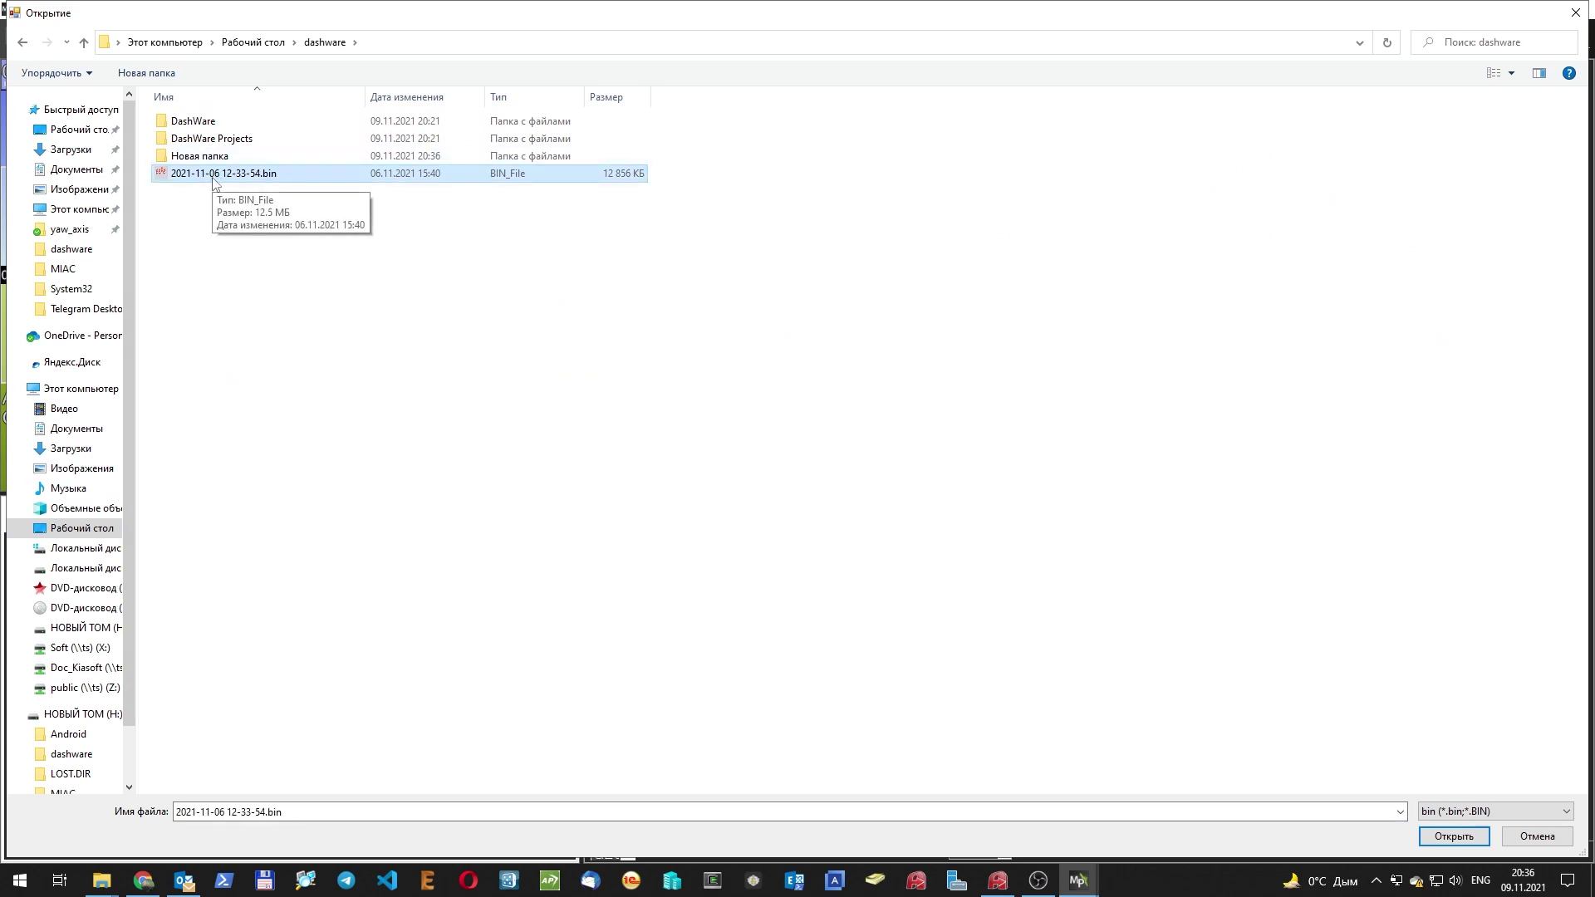
double_click(213, 175)
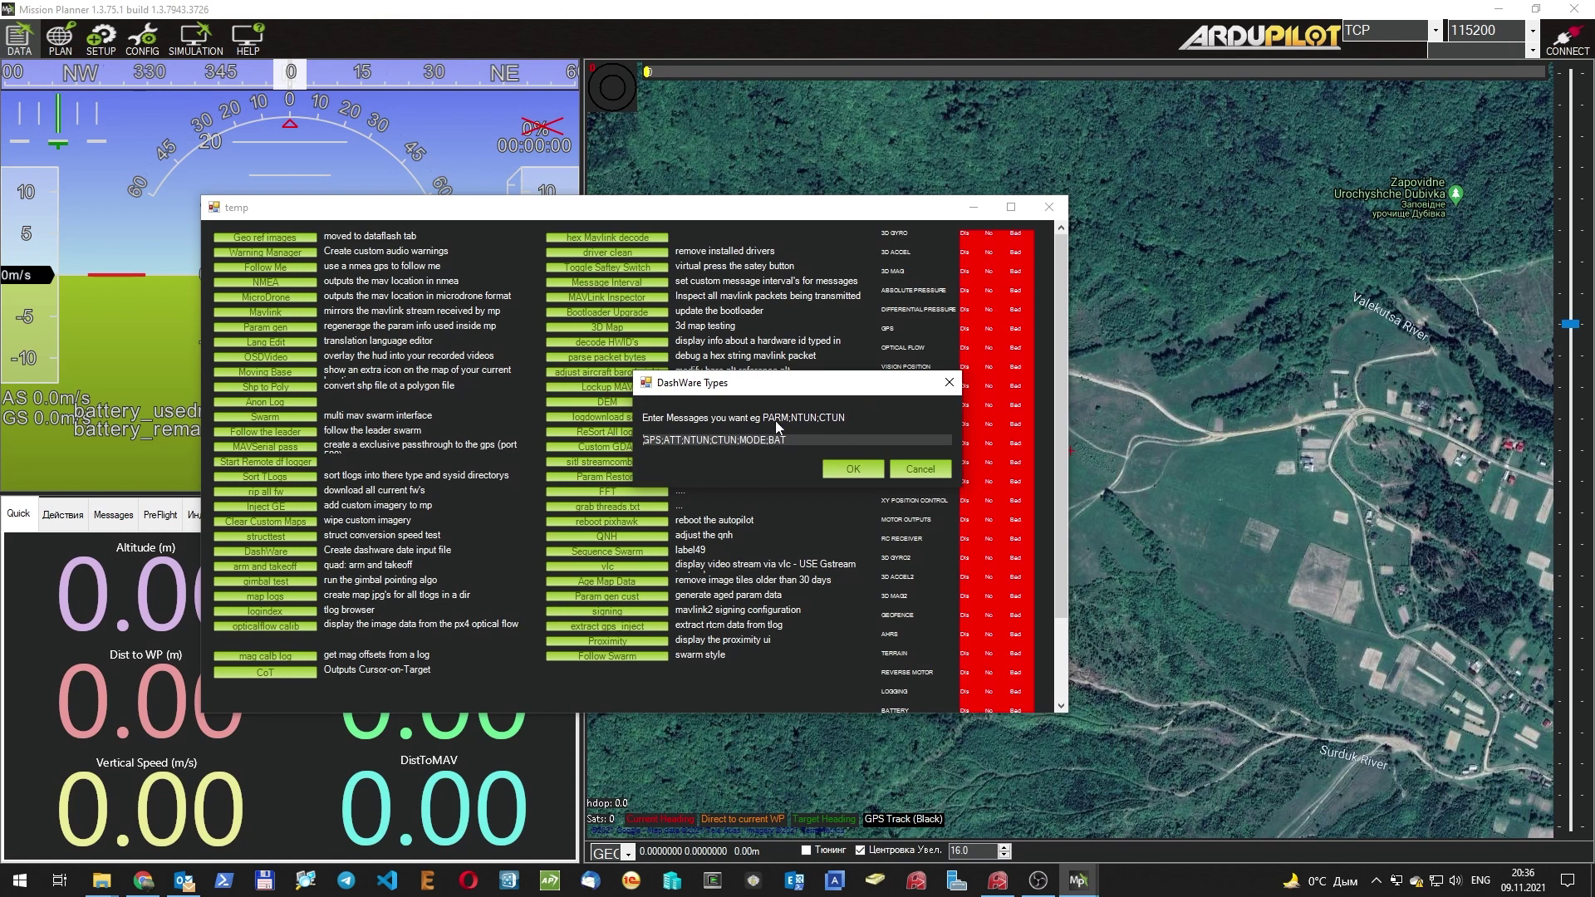
Switch to the Новая папка window in File Explorer and copy the name of the CSV file GPS;ATT;NTUN;CTUN;MODE;BAT;BARO;RCIN;RCOU;ESC;RSSI without its extension.
key("alt+Tab")
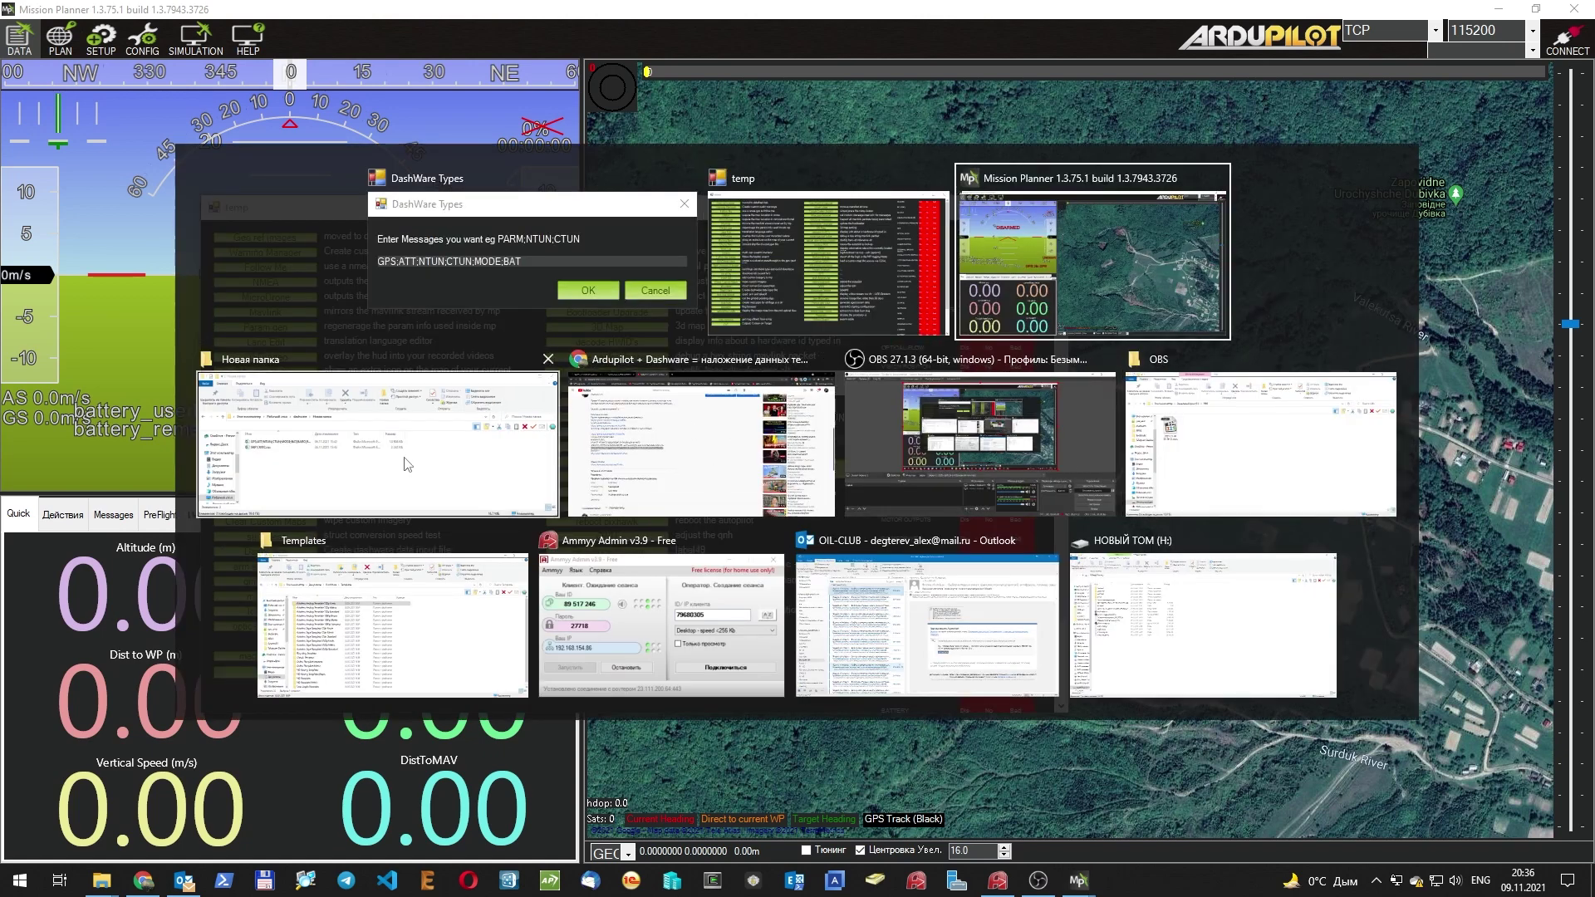
left_click(356, 458)
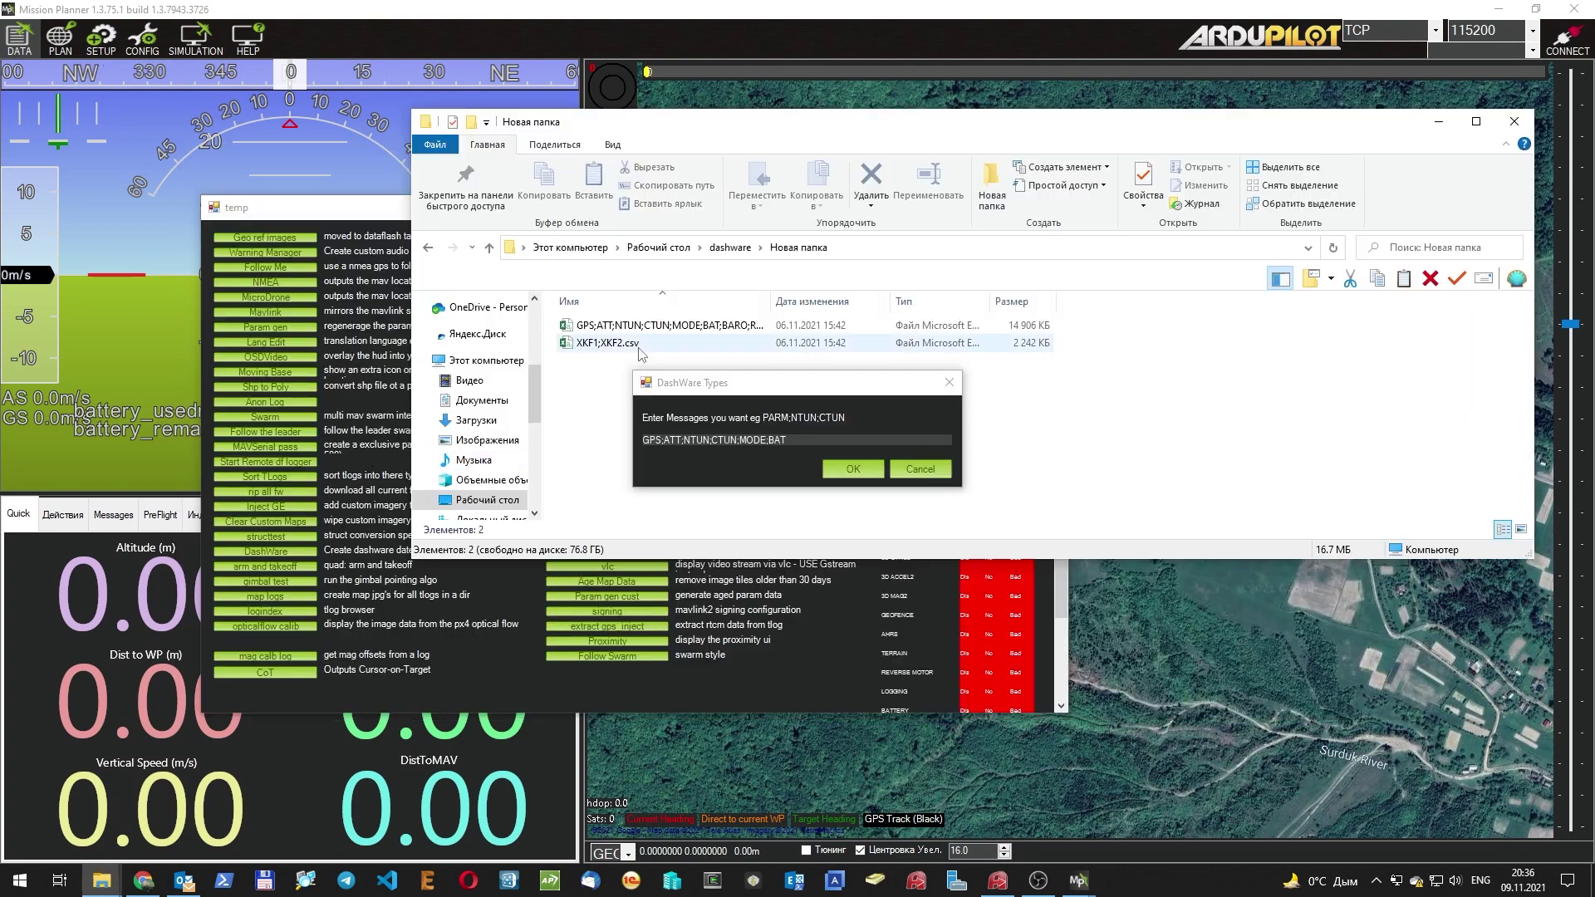
left_click_drag(639, 125, 770, 123)
left_click_drag(1130, 114, 988, 99)
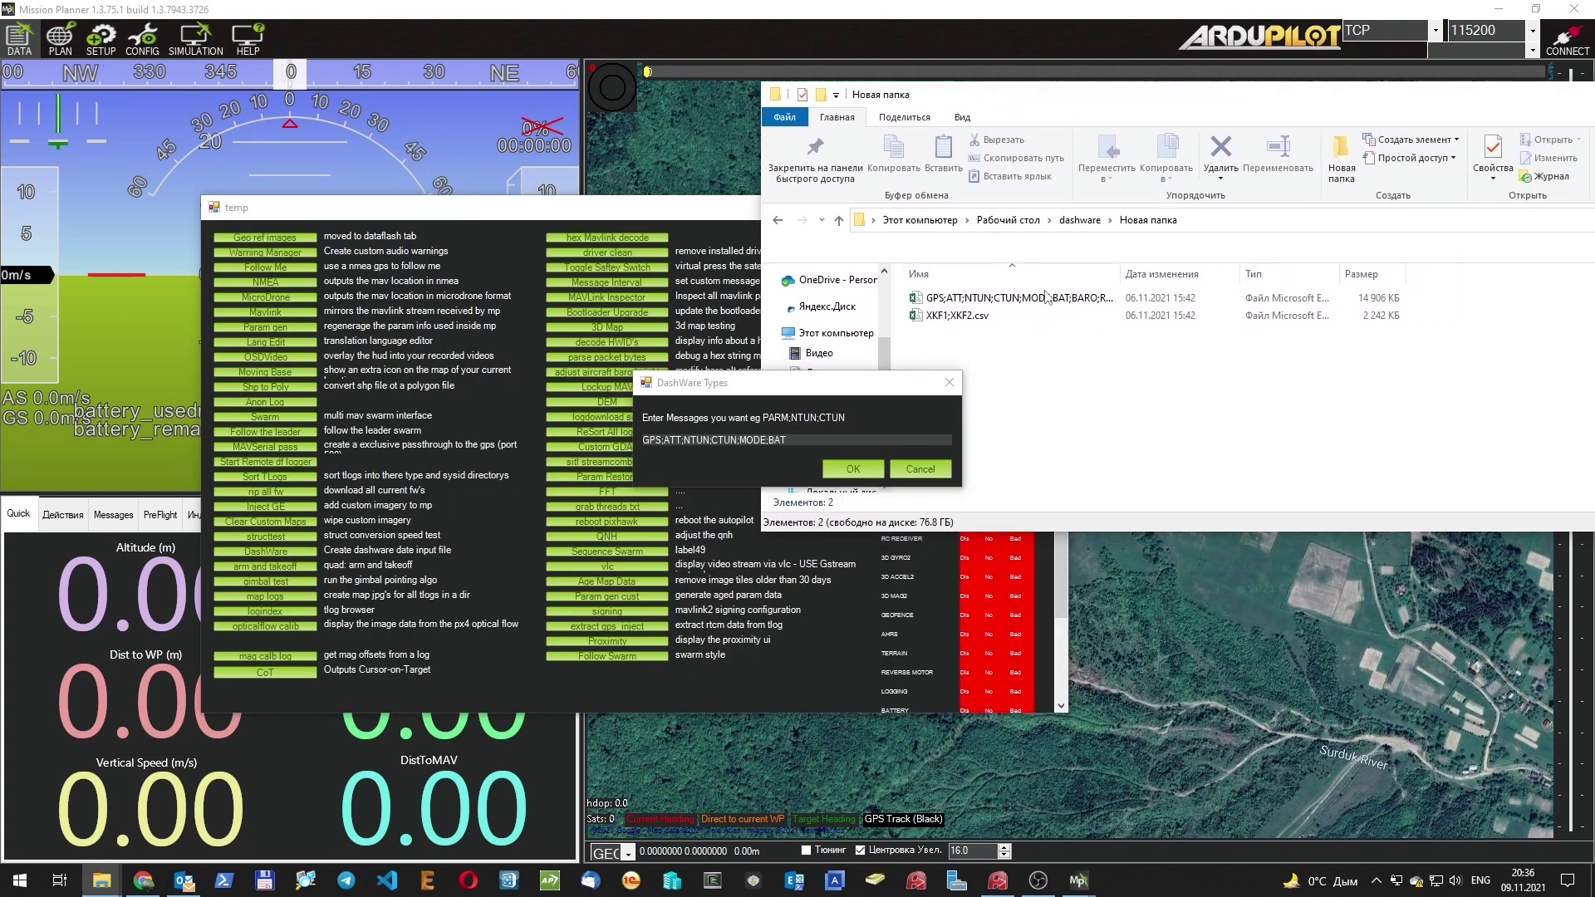
left_click_drag(1121, 268, 1333, 268)
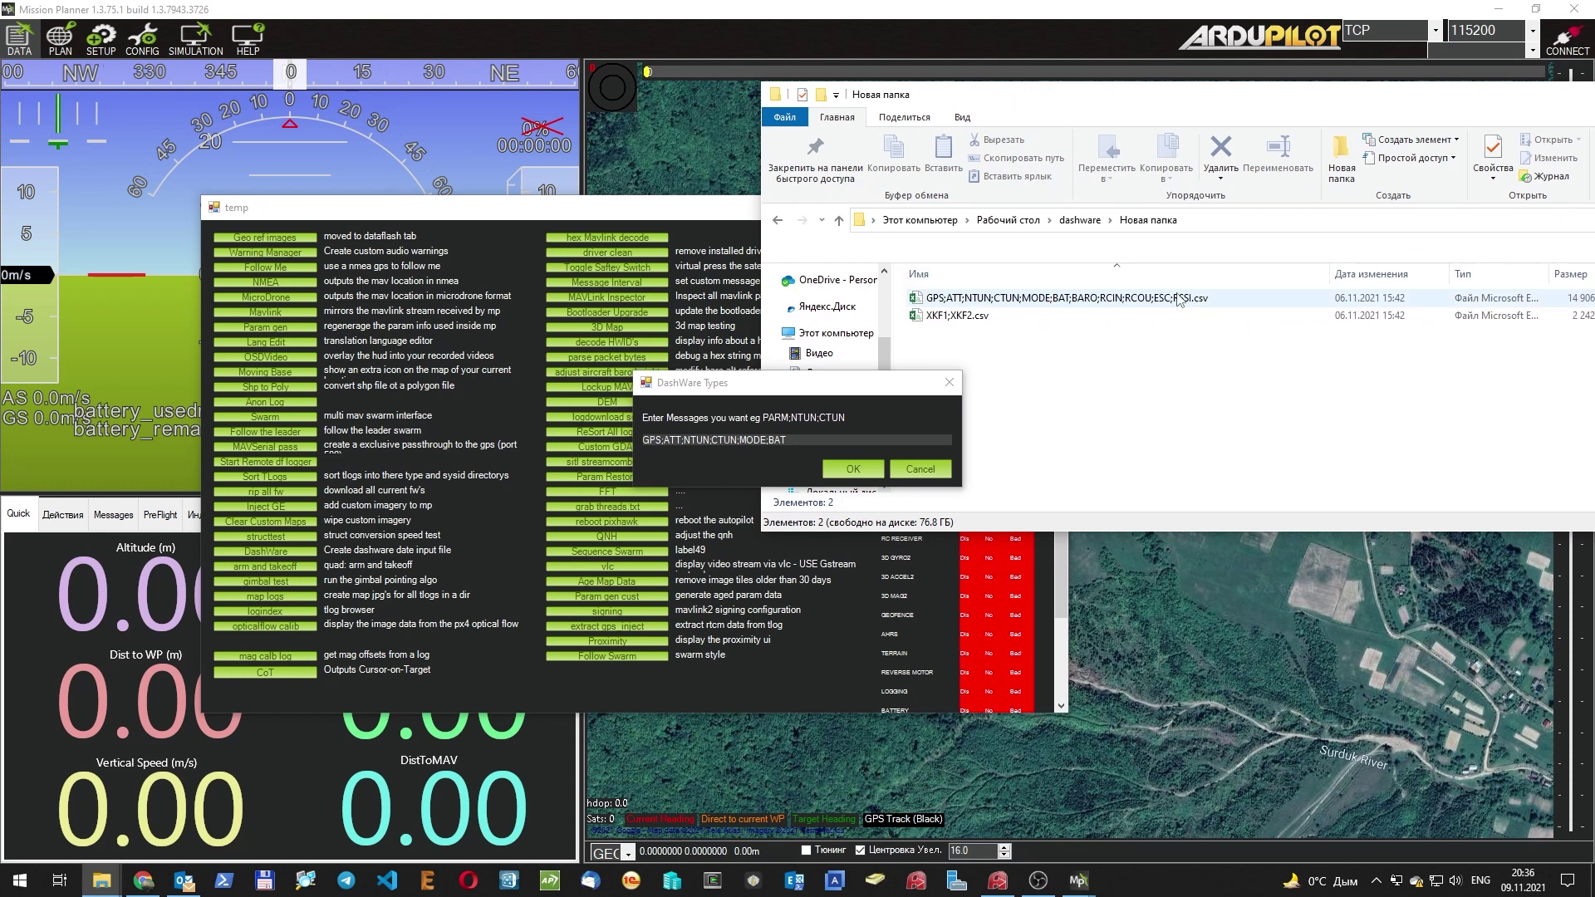
left_click(1122, 304)
left_click(1123, 303)
key("ctrl+c")
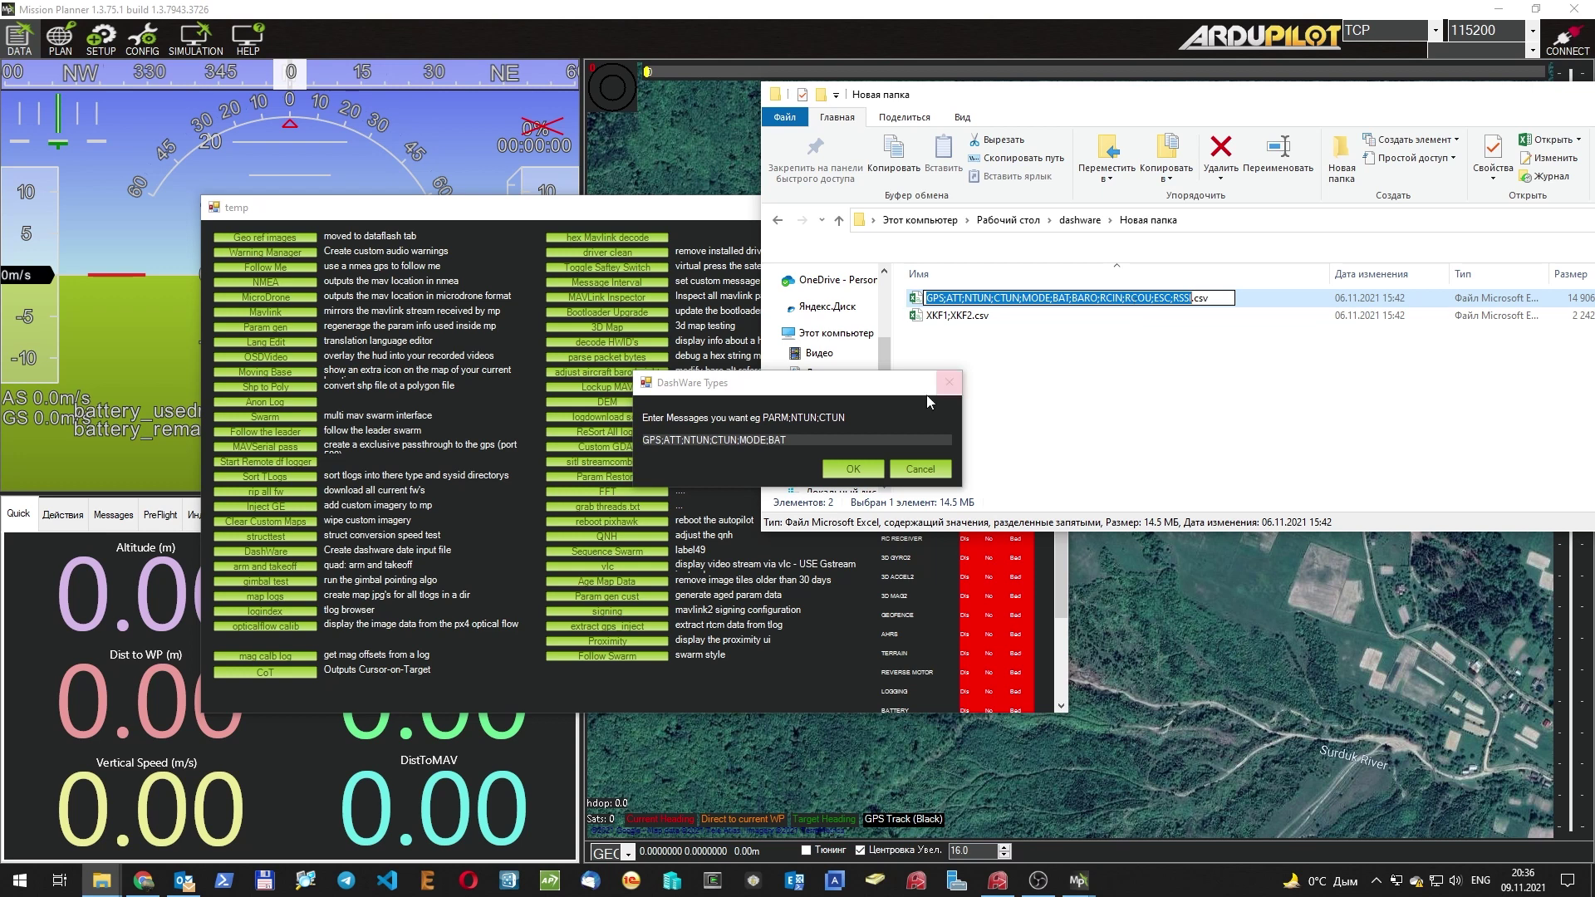
Set the DashWare message types to GPS;ATT;NTUN;CTUN;MODE;BAT;BARO;RCIN;RCOU;ESC;RSSI and generate the CSV file.
left_click(814, 444)
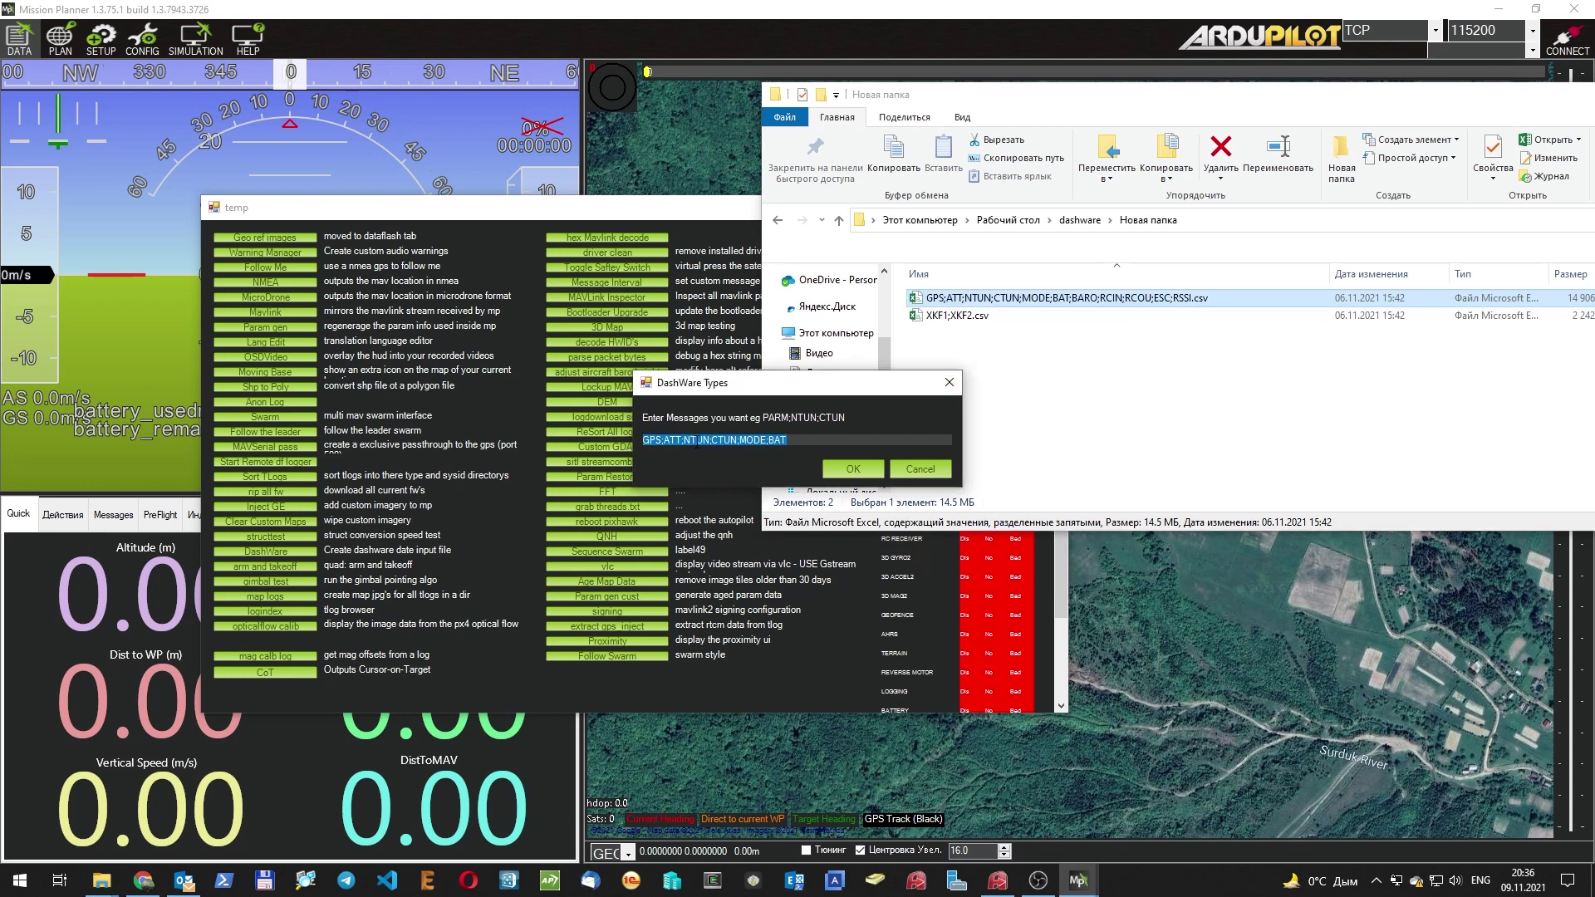
key("ctrl+v")
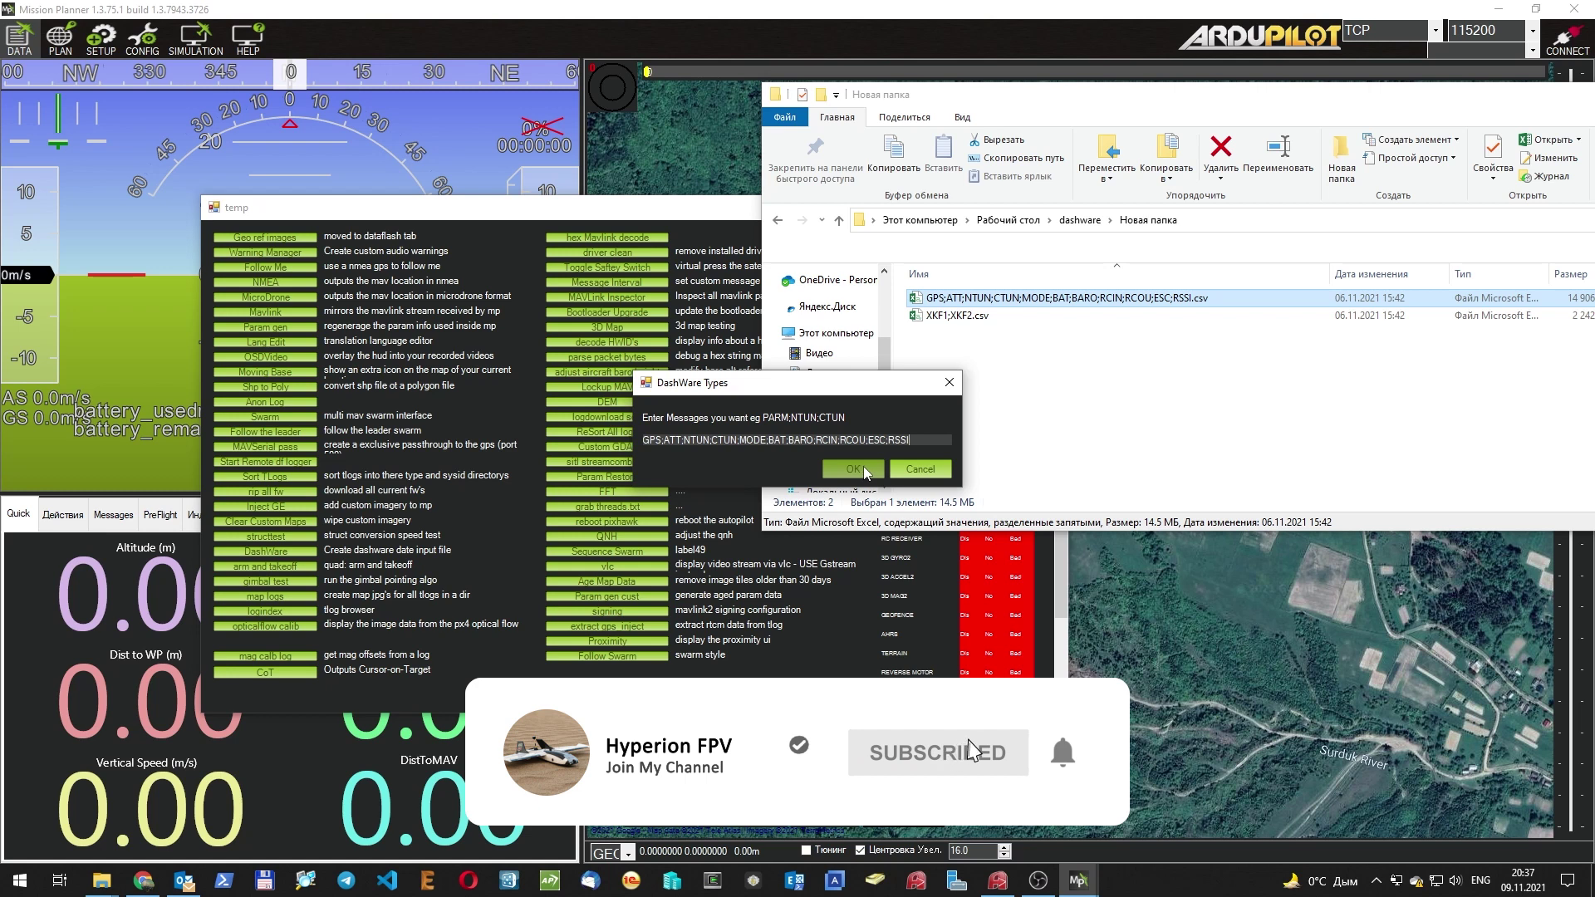
left_click(864, 471)
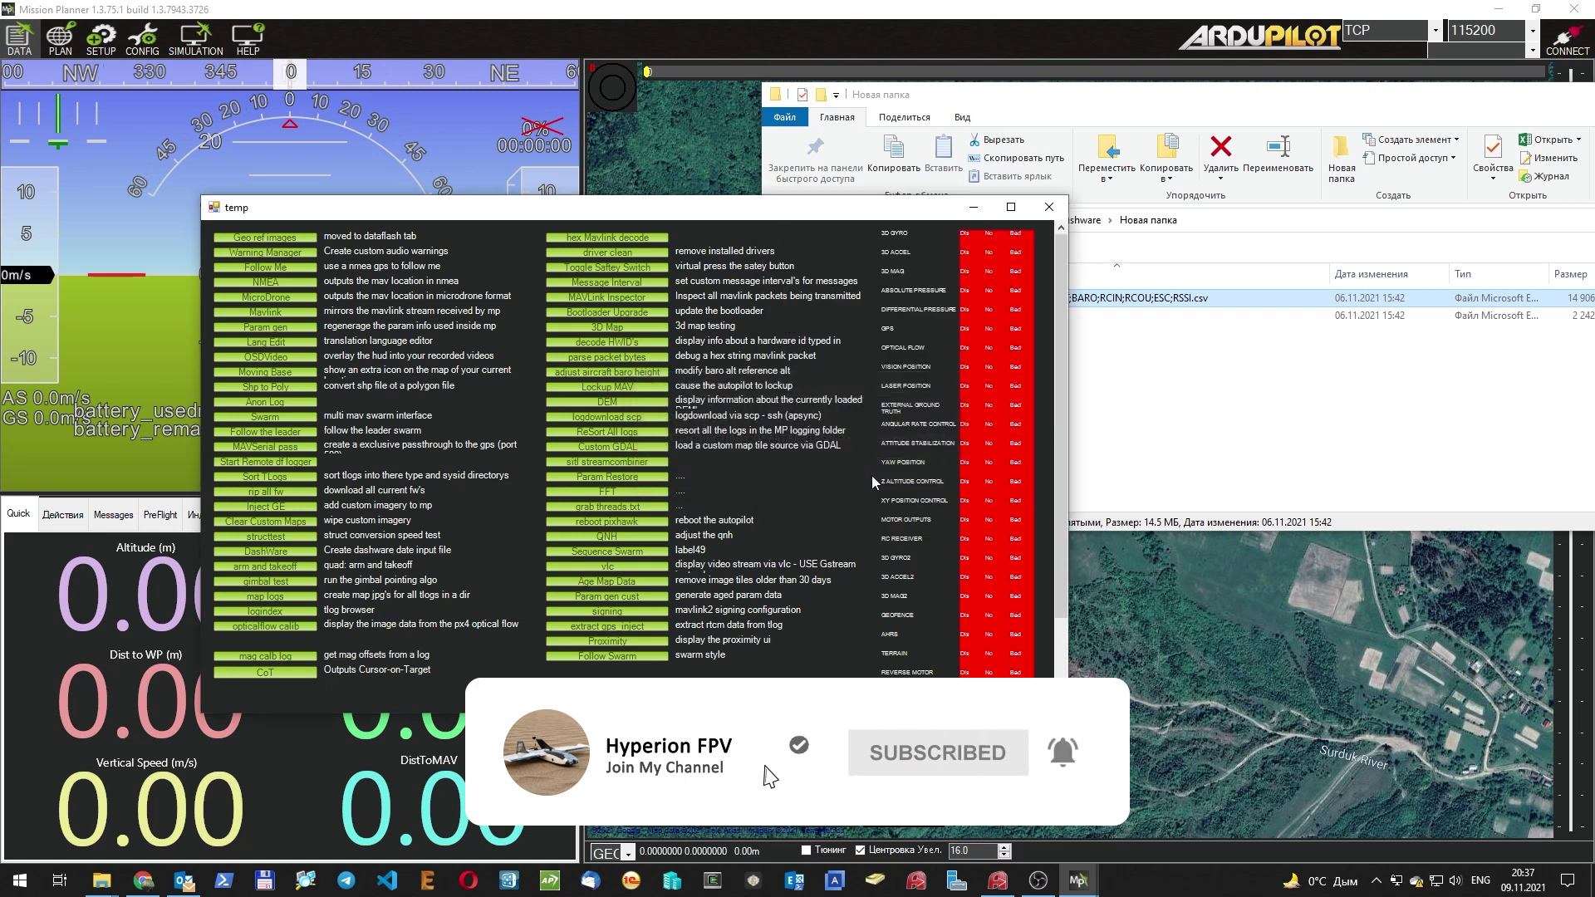
left_click(1179, 412)
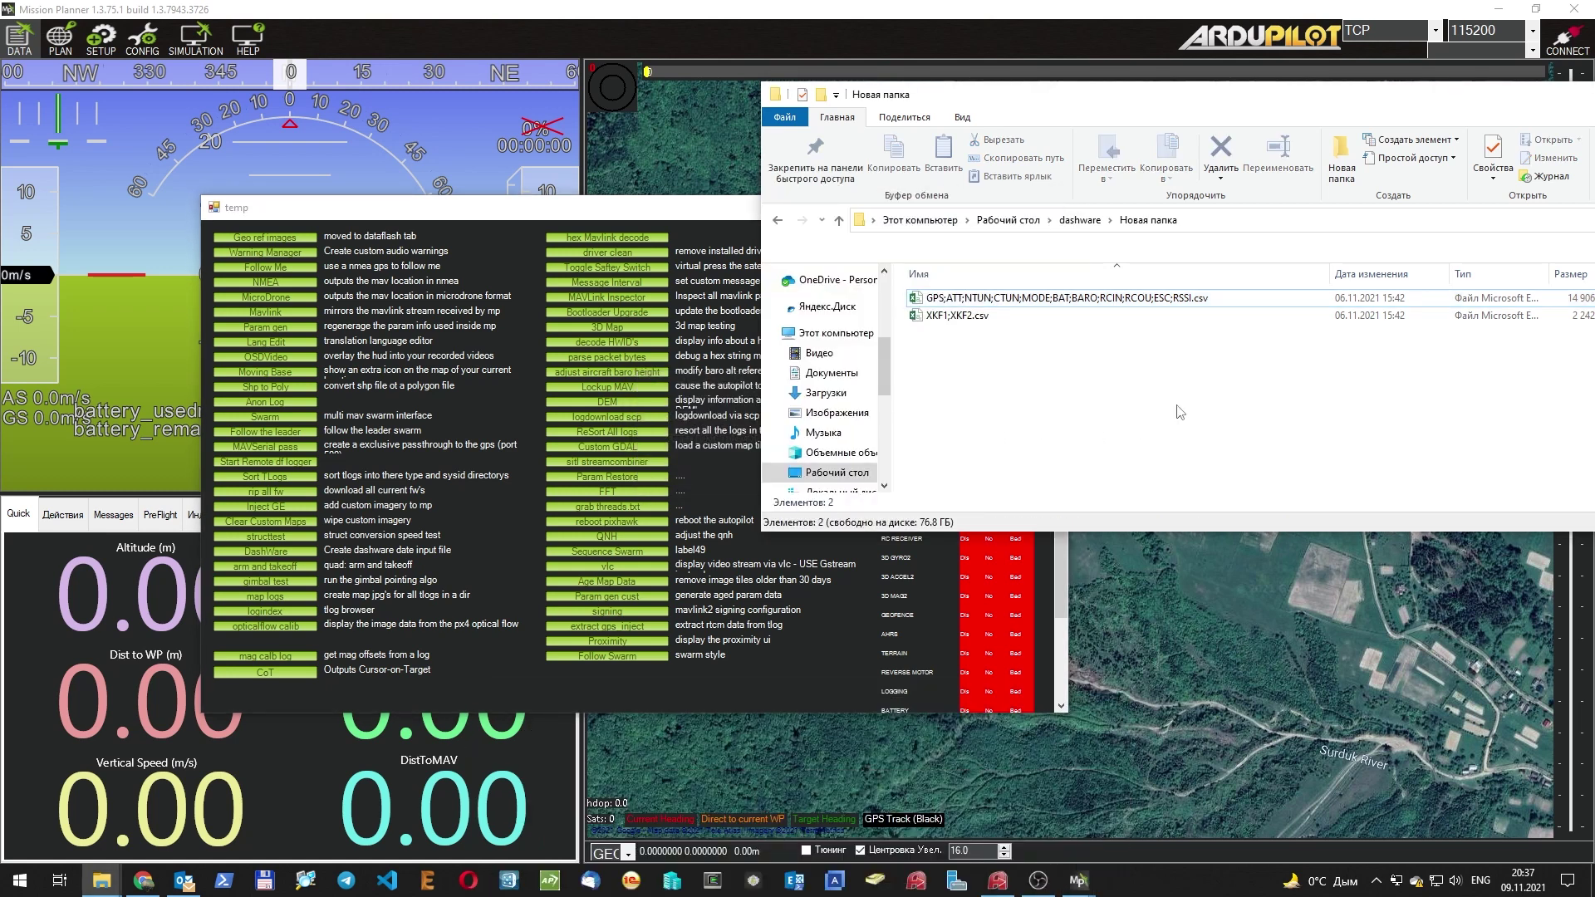
left_click(1080, 221)
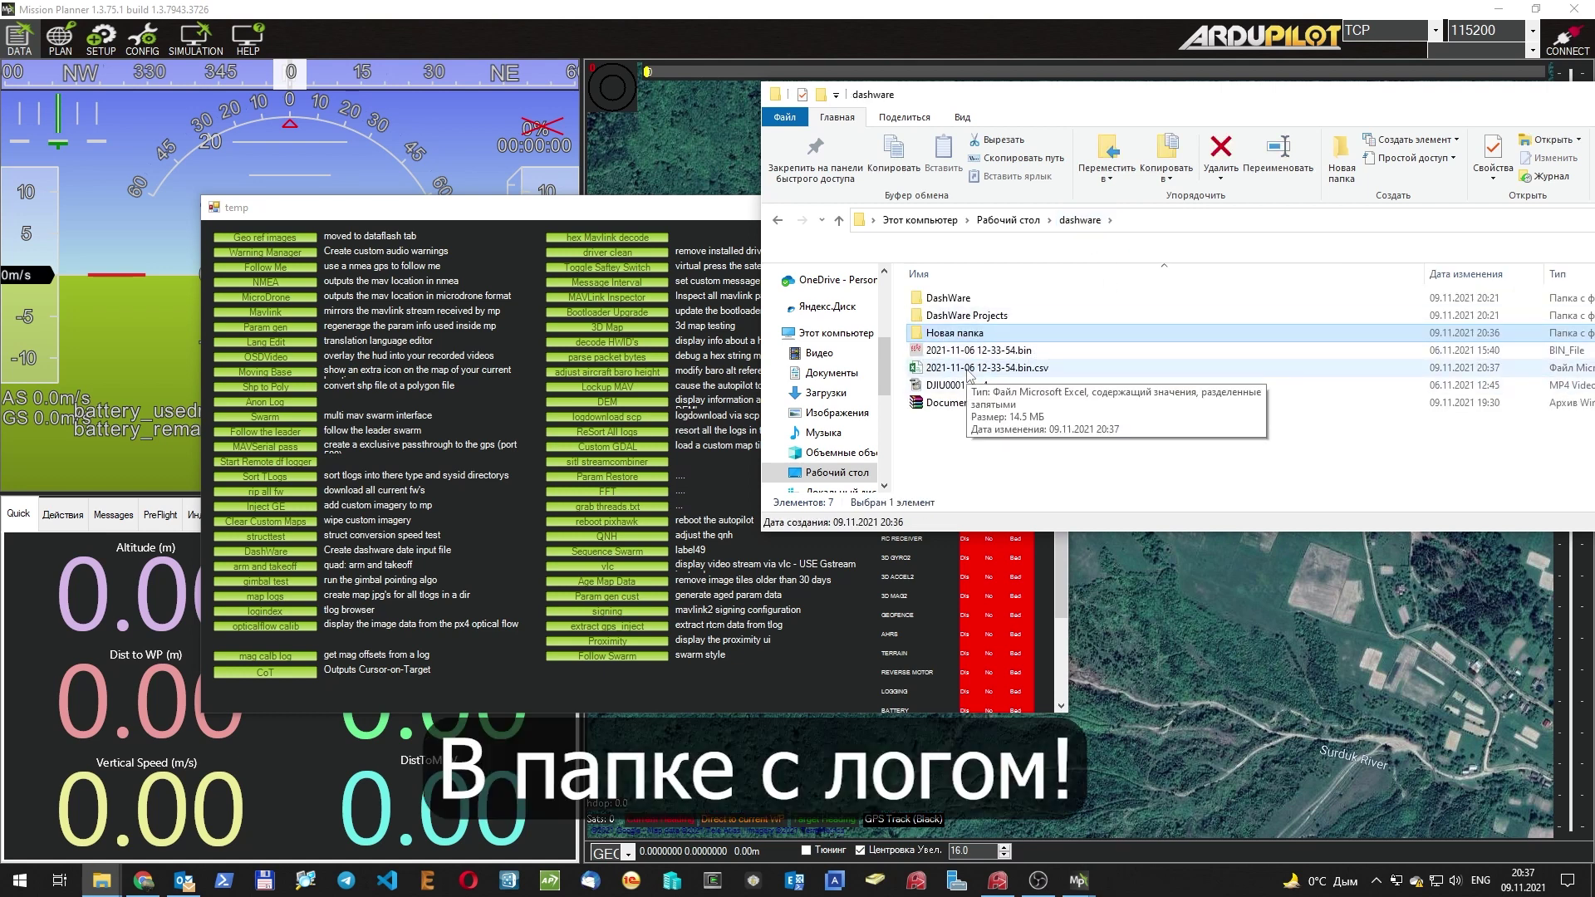
left_click(972, 370)
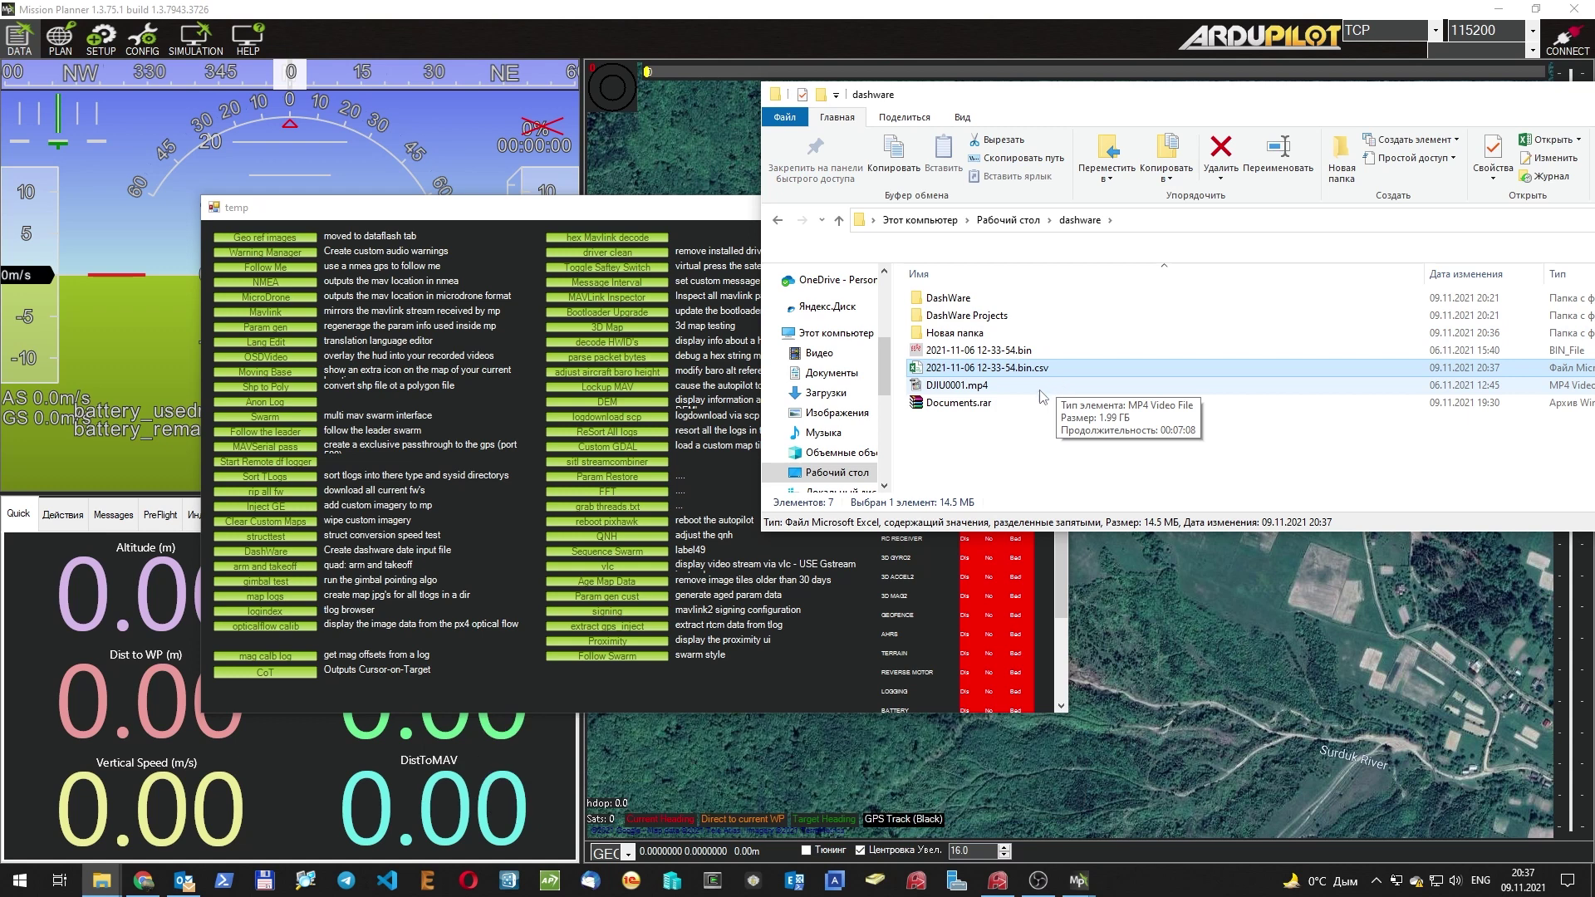
key("F2")
key("ctrl+v")
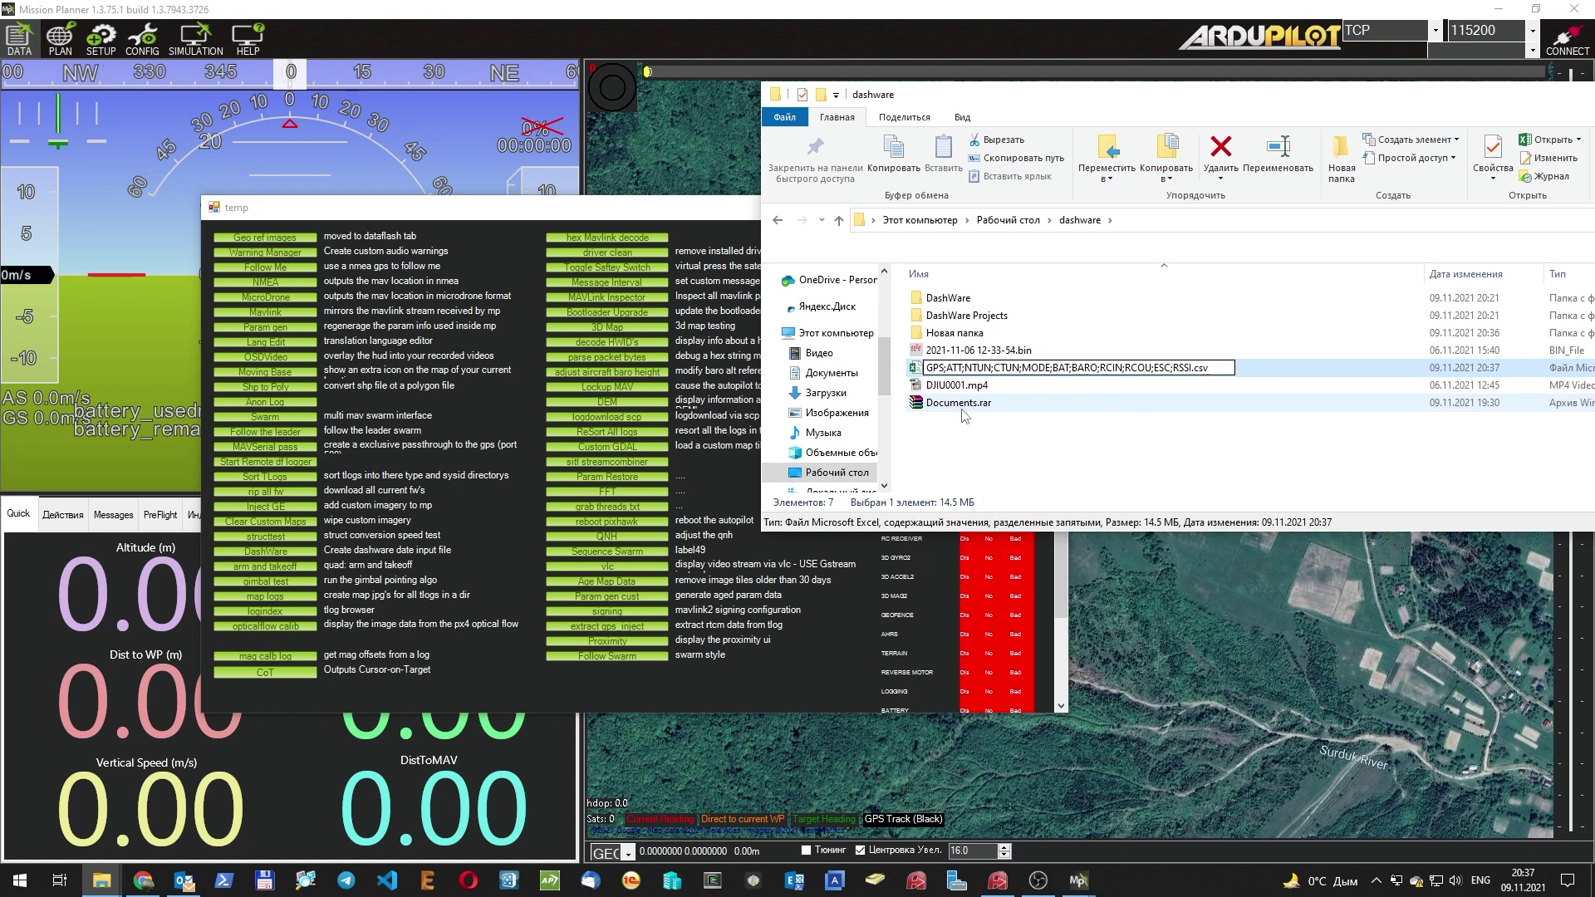
key("Return")
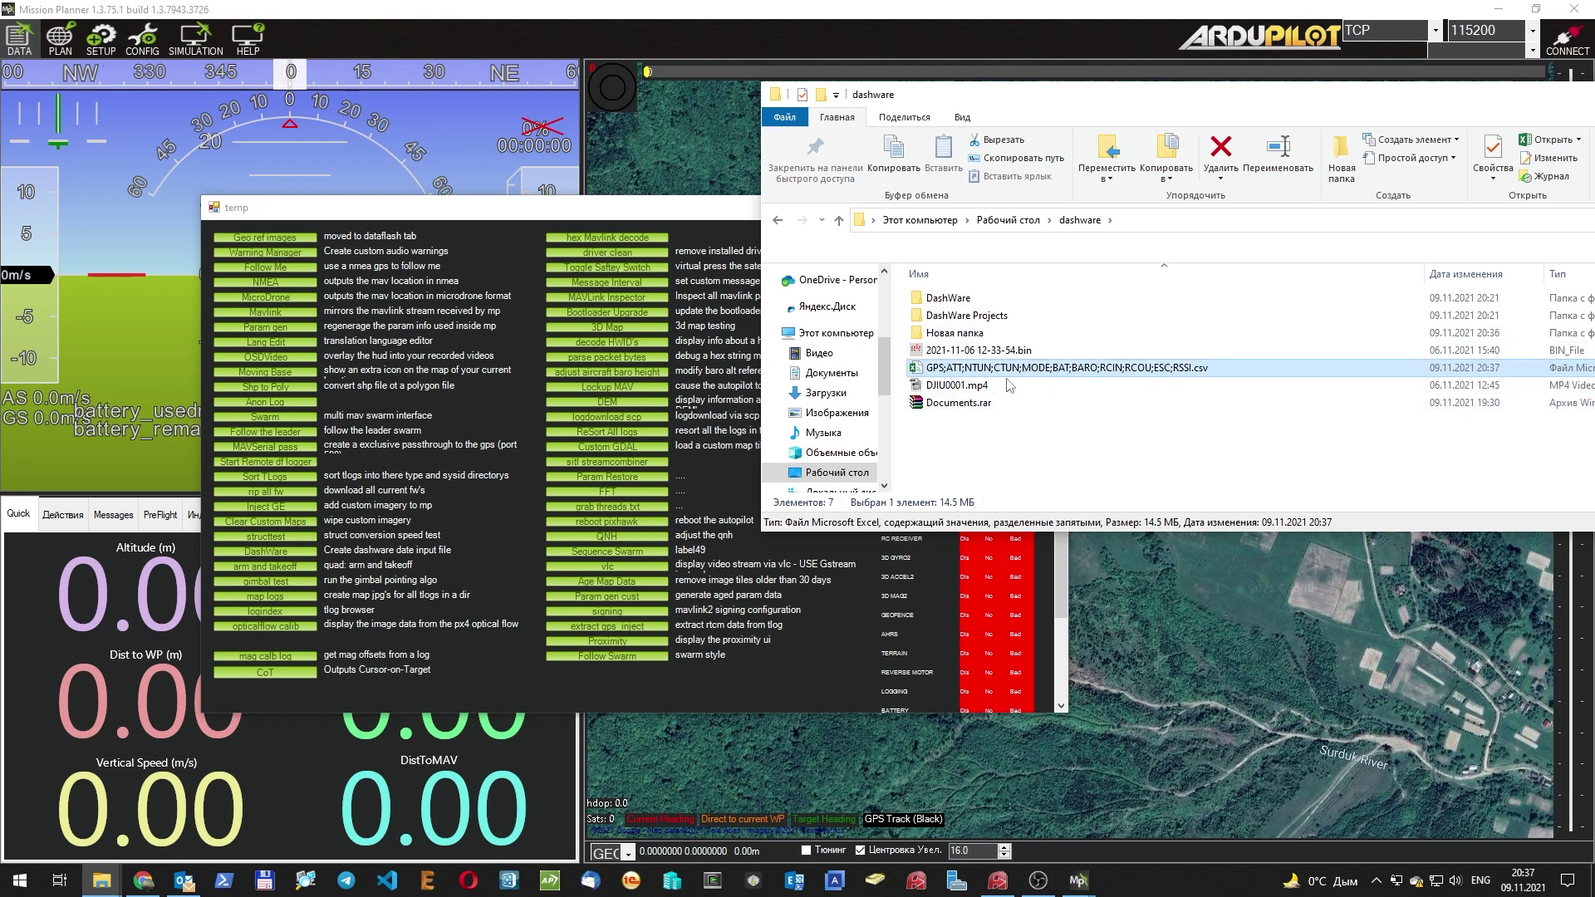
In the Новая папка folder, copy the name of the XKF1;XKF2 CSV file without its extension.
double_click(968, 339)
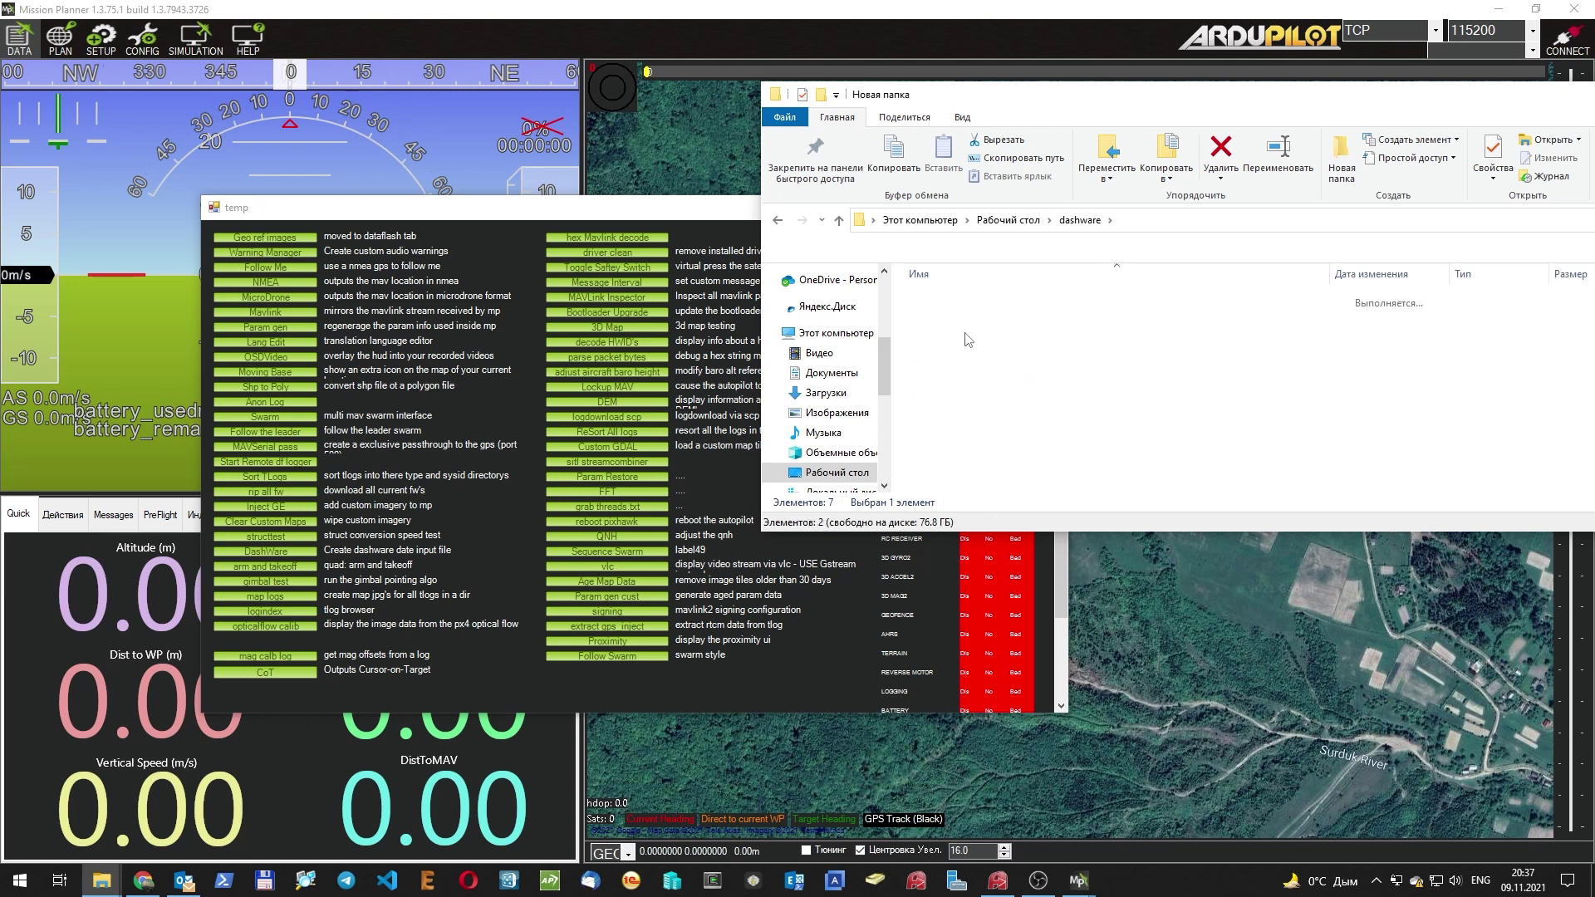
left_click(972, 317)
left_click(972, 317)
key("ctrl+c")
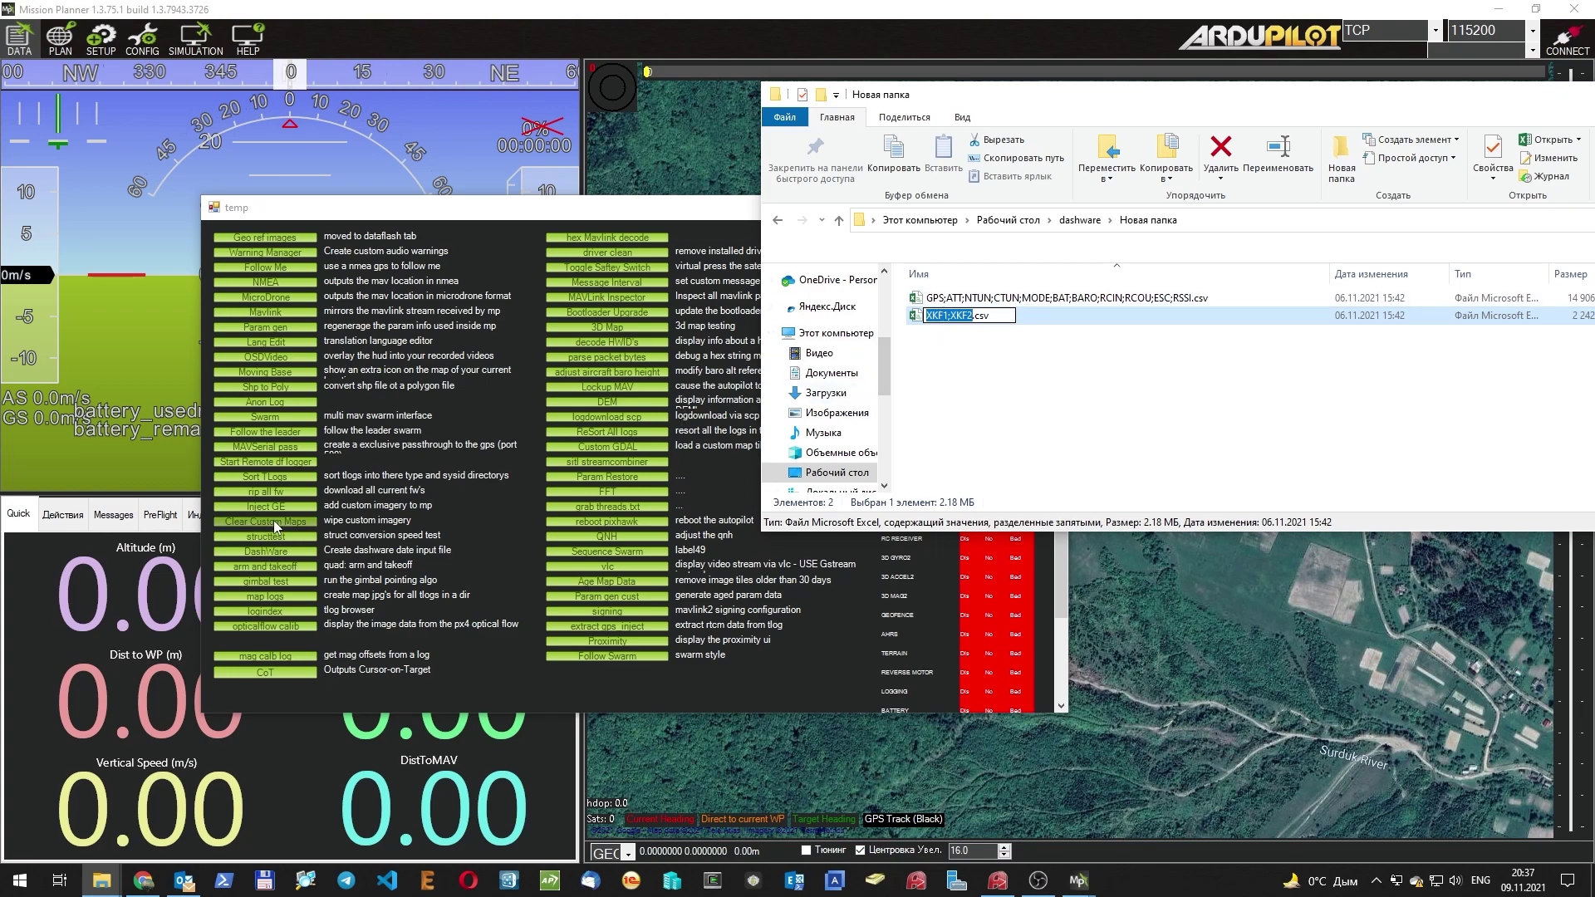
left_click(276, 549)
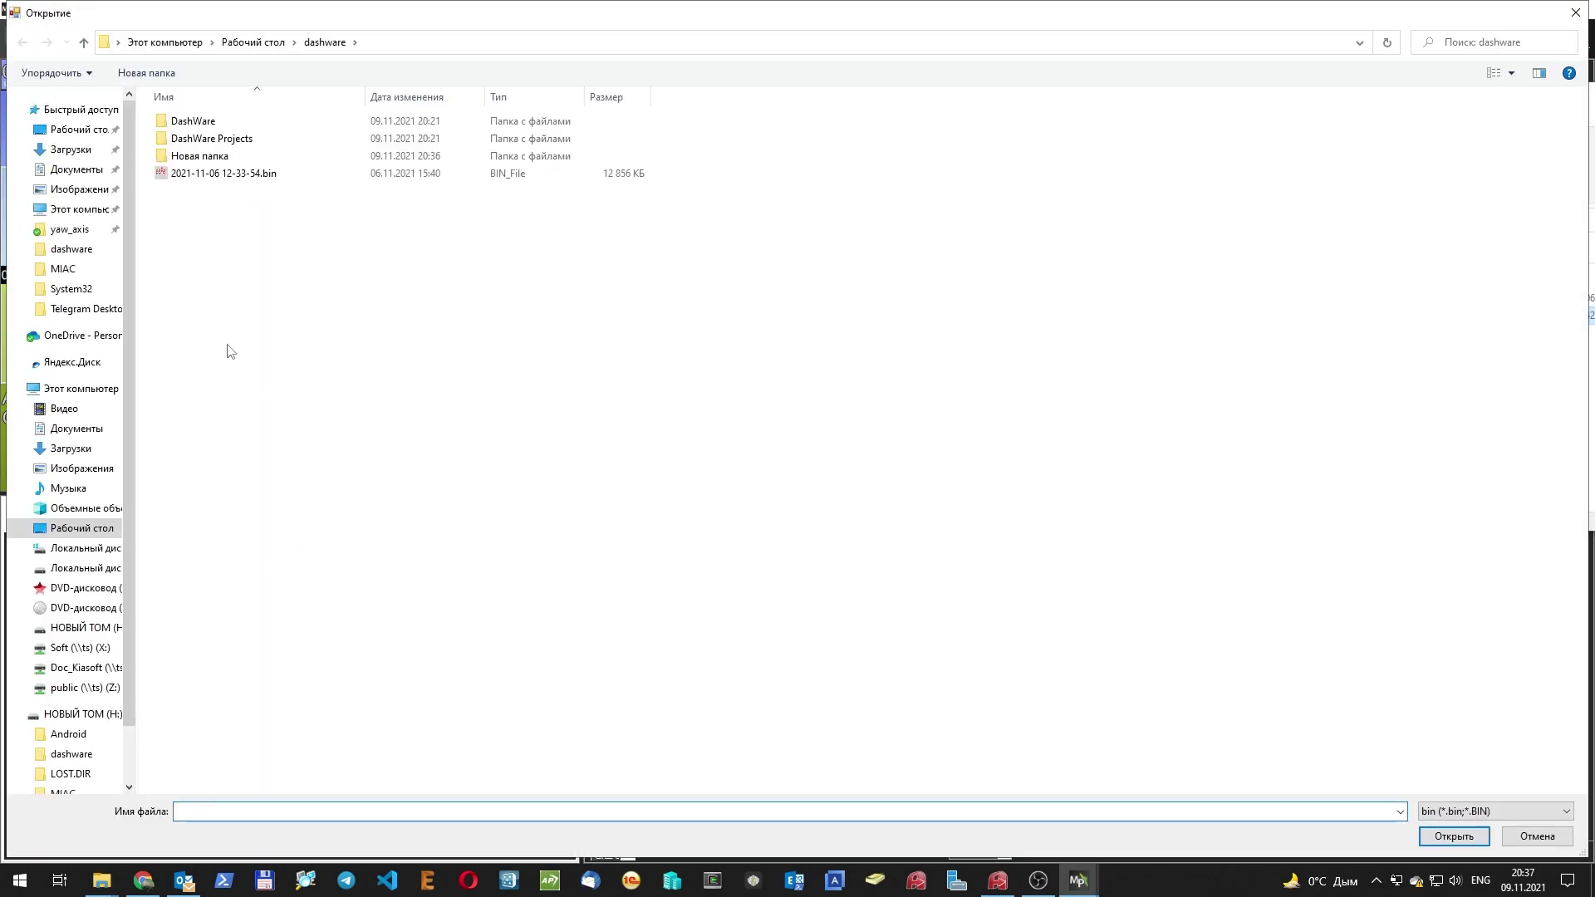
left_click(212, 176)
double_click(212, 176)
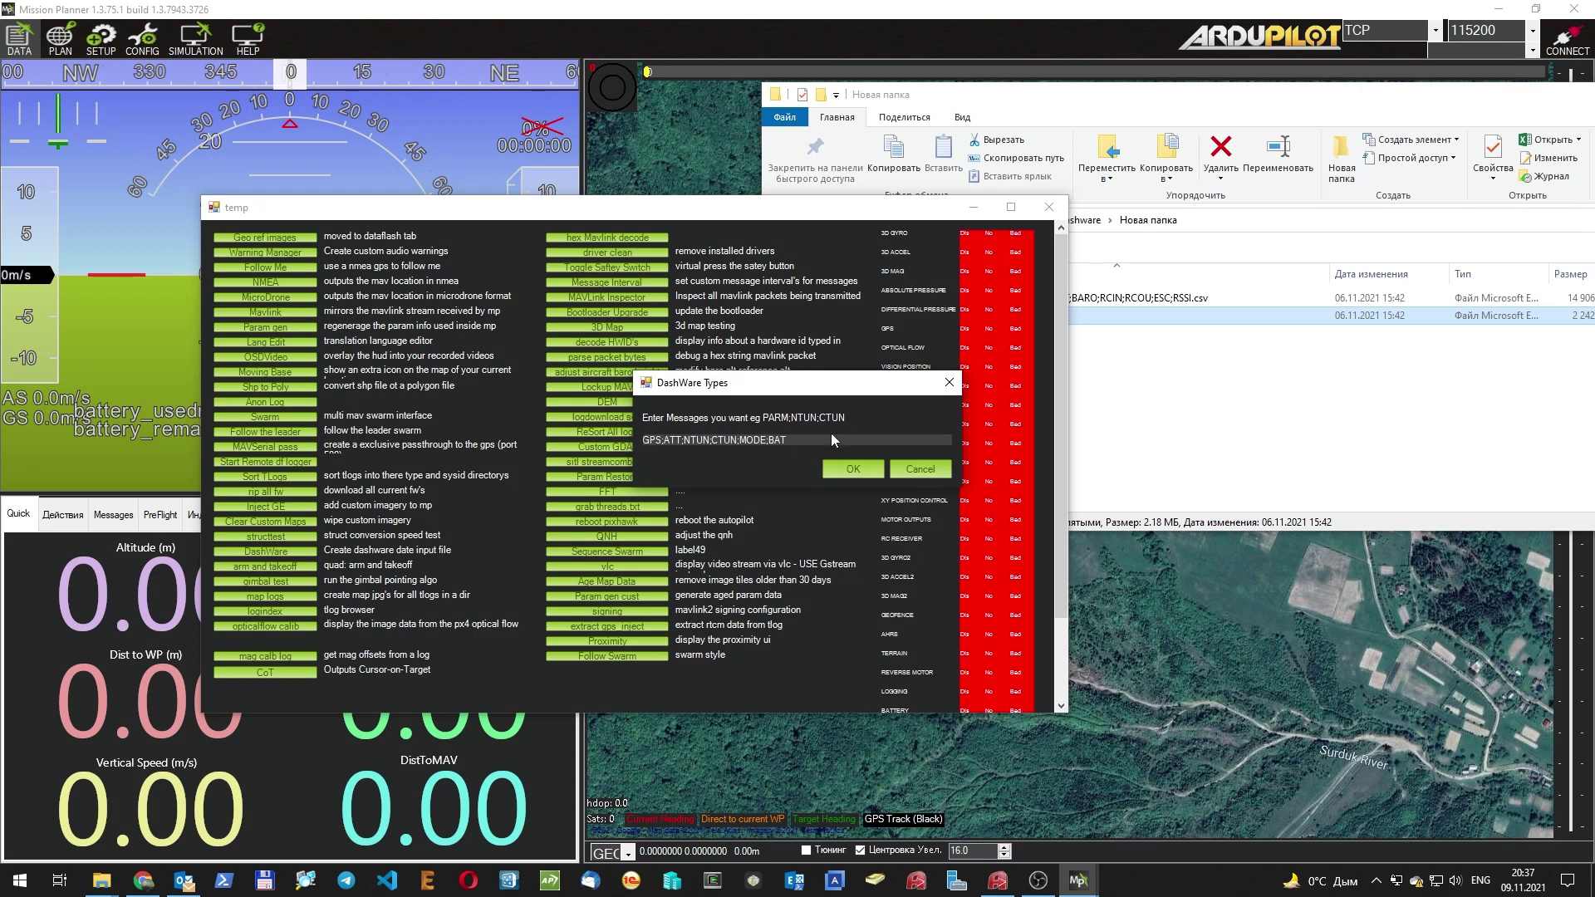
key("ctrl+v")
left_click(839, 471)
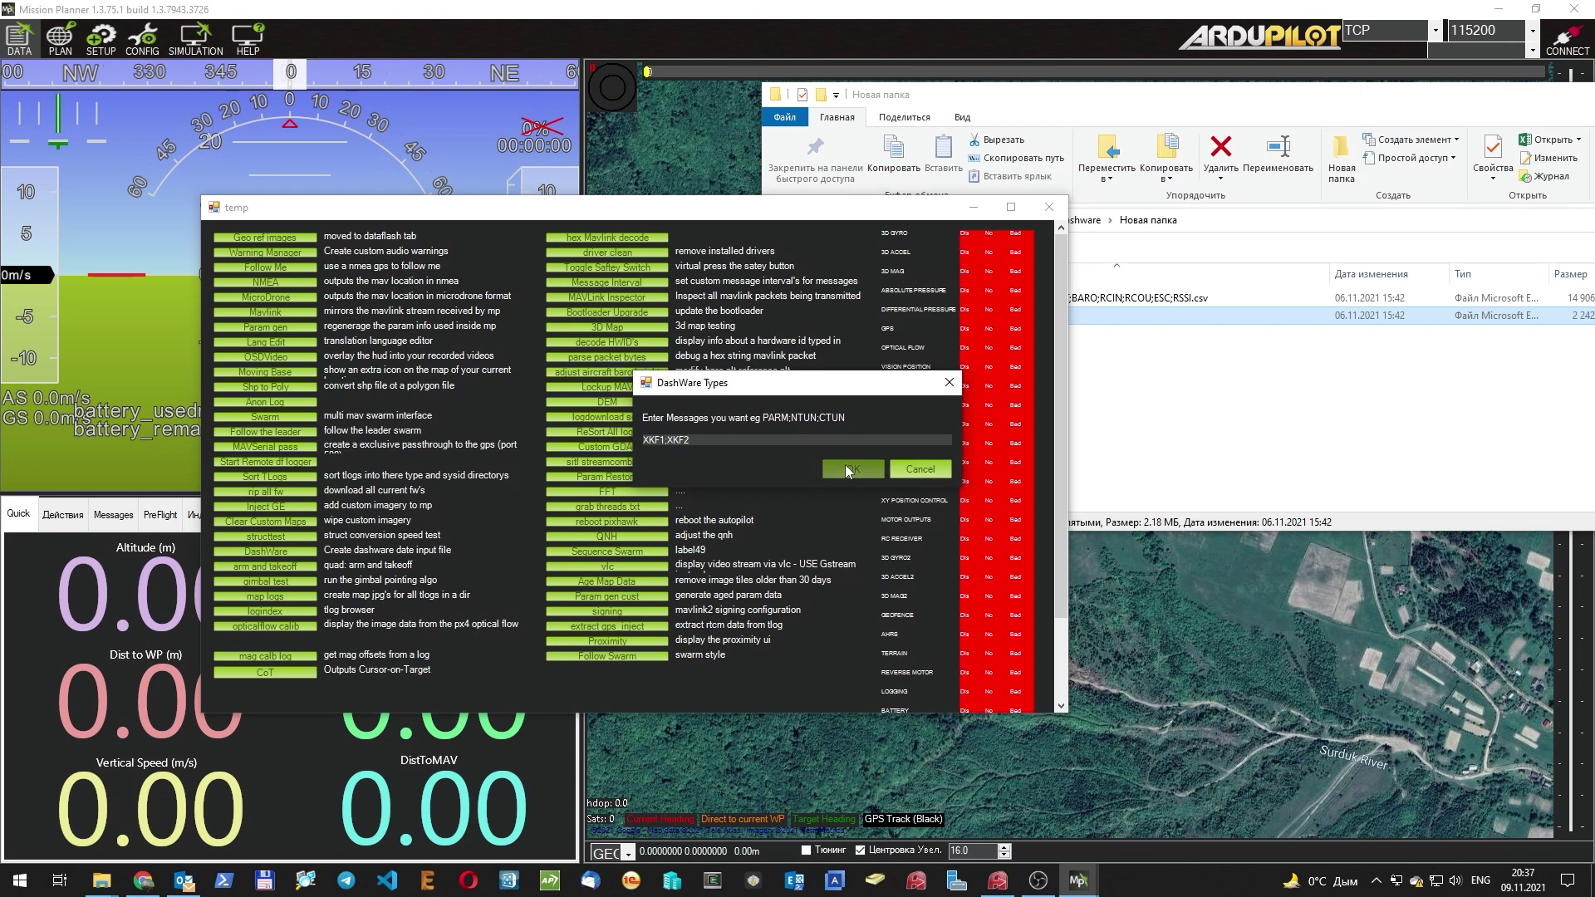
left_click(1164, 369)
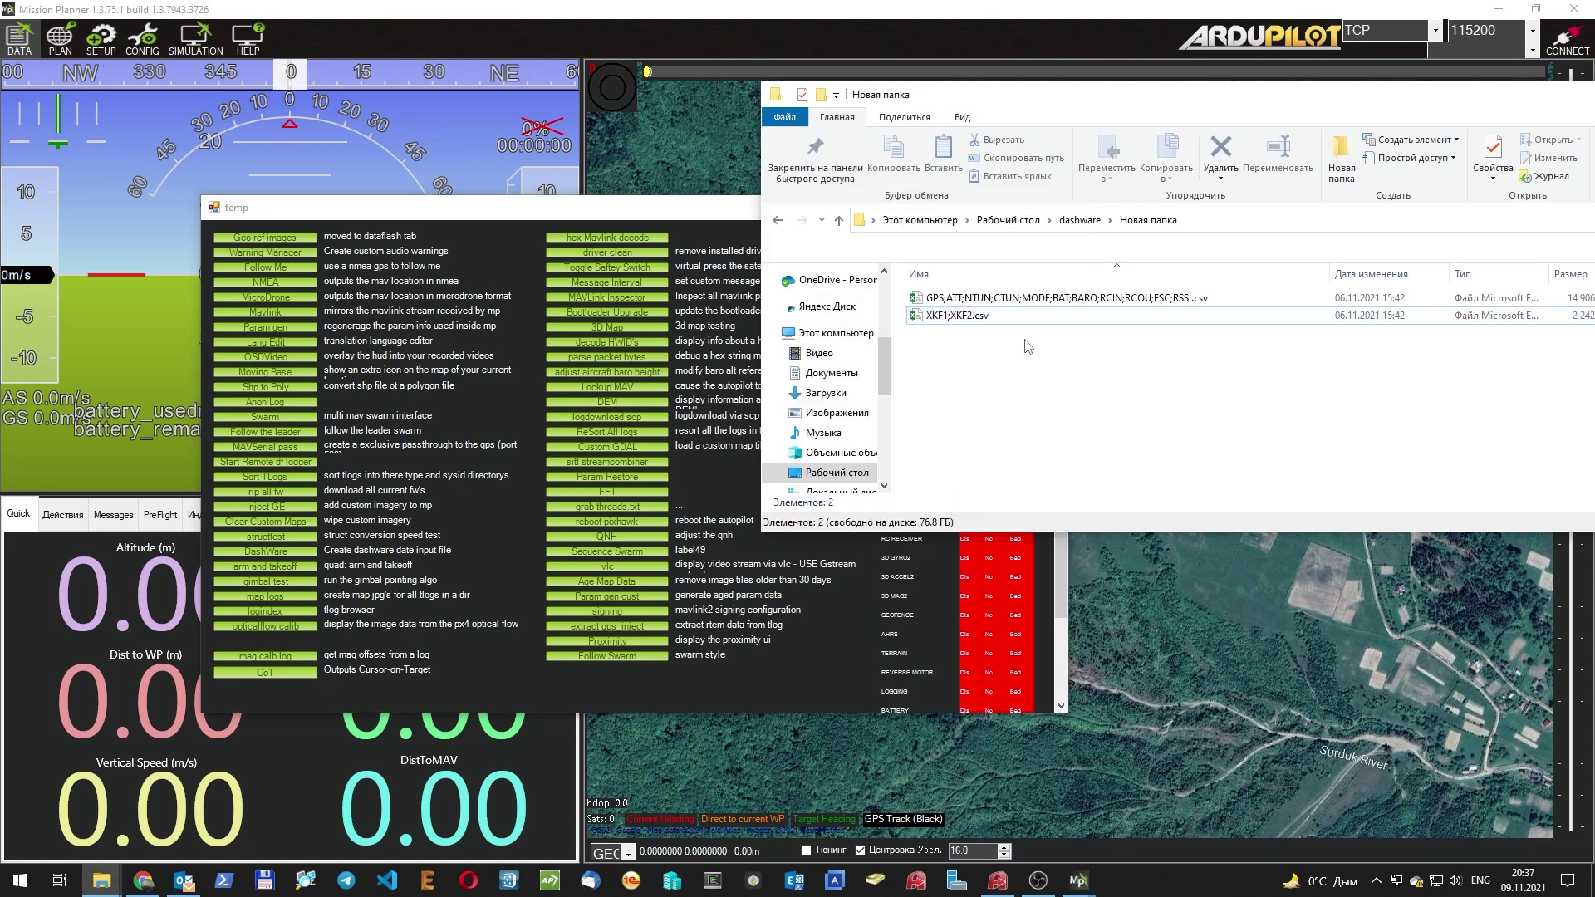
left_click(1087, 224)
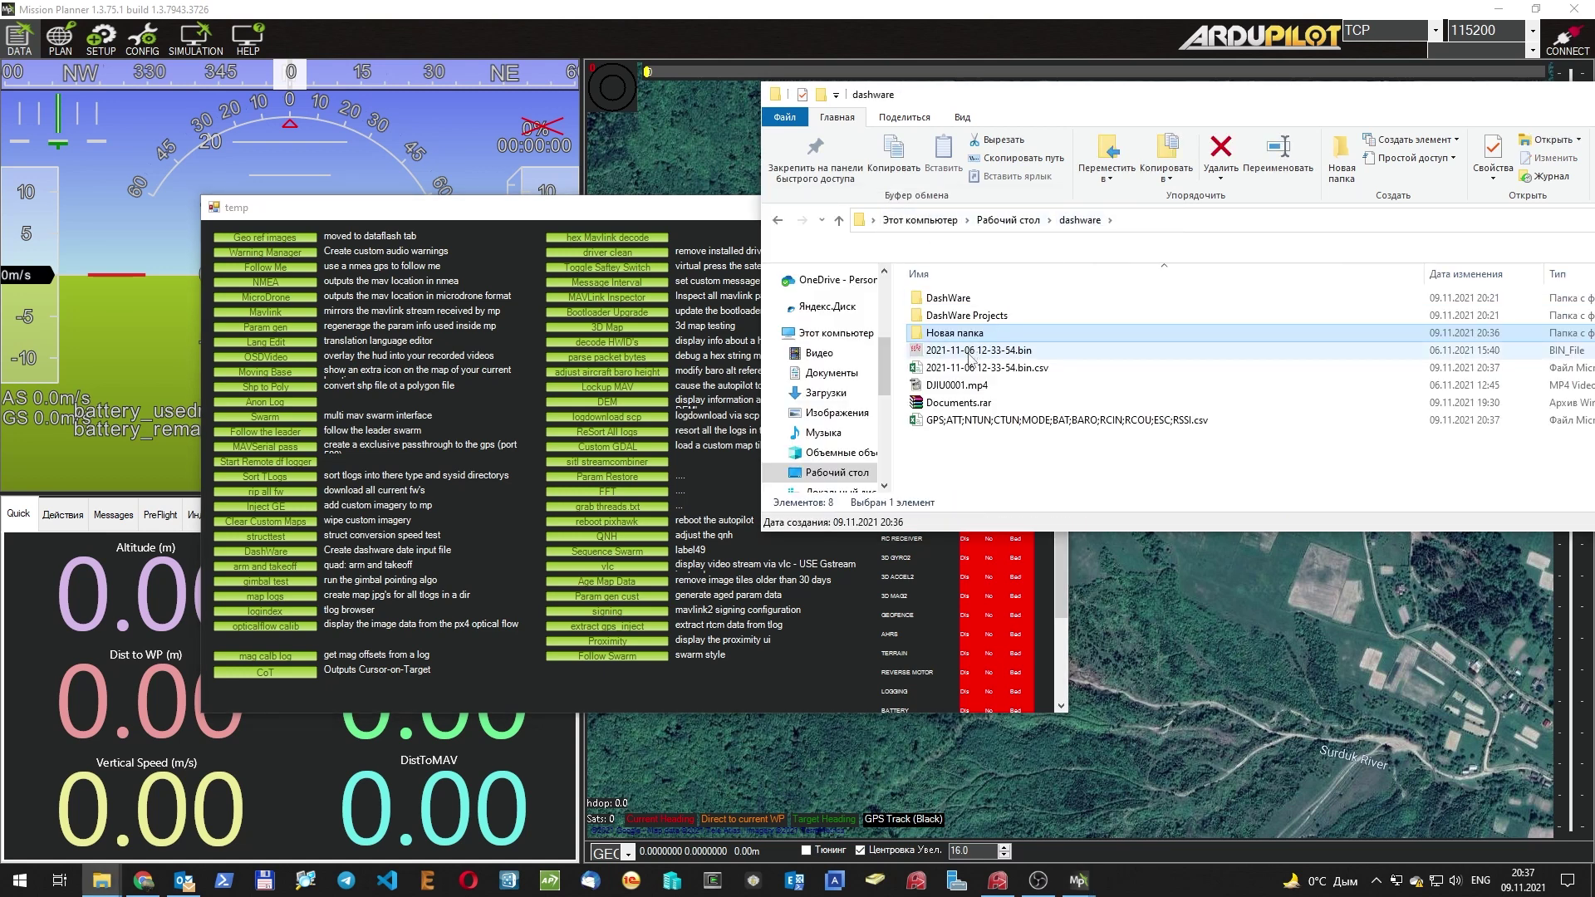
left_click(968, 372)
key("F2")
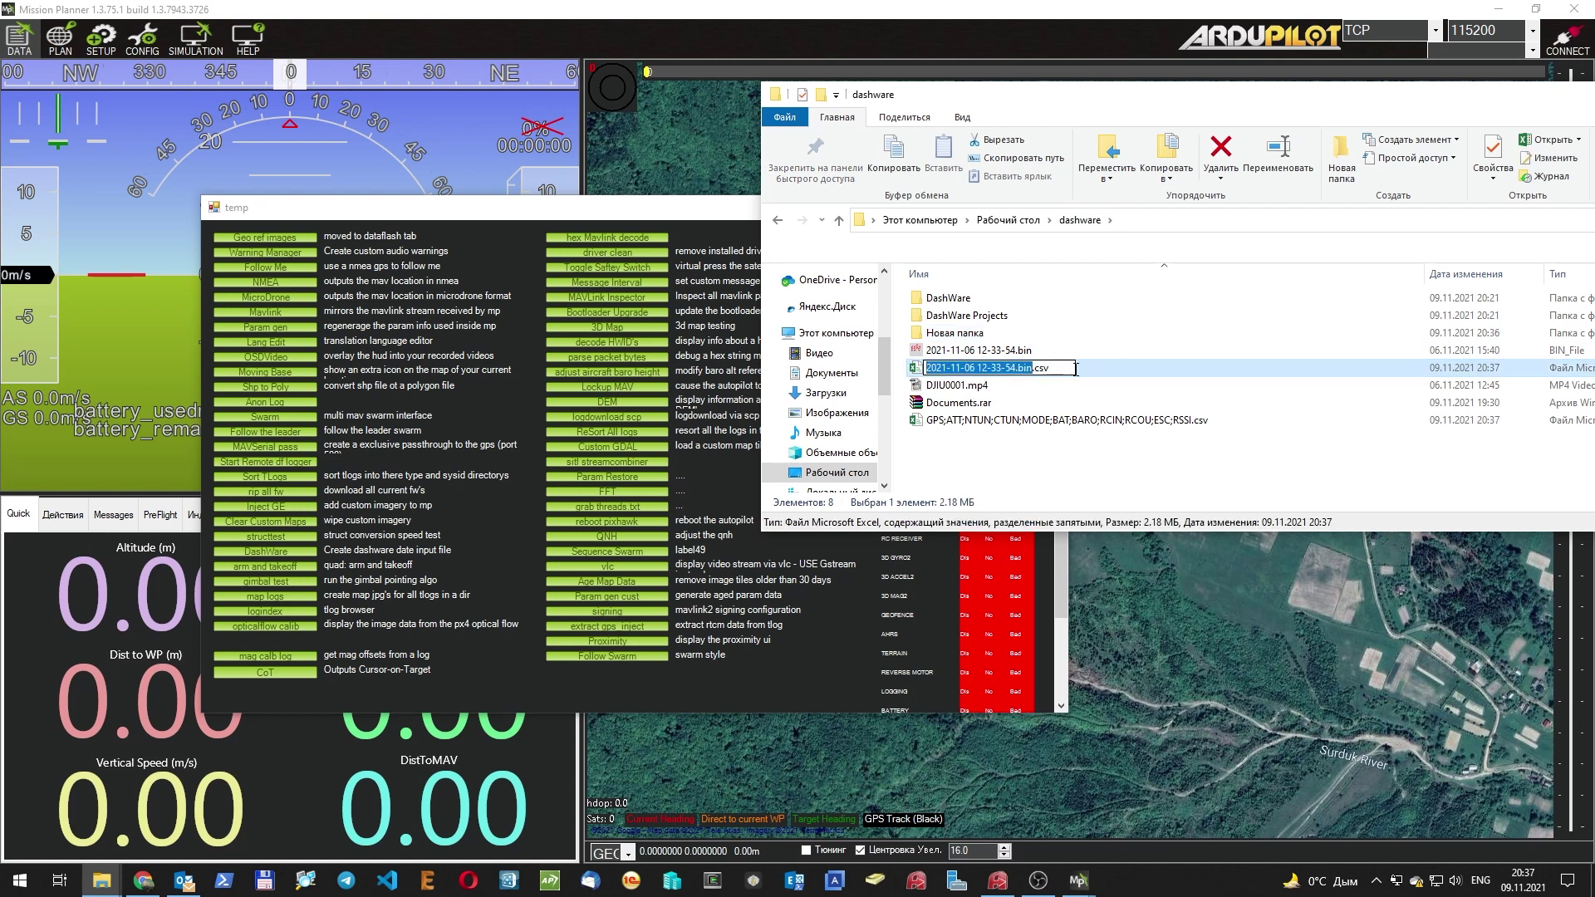
key("ctrl+v")
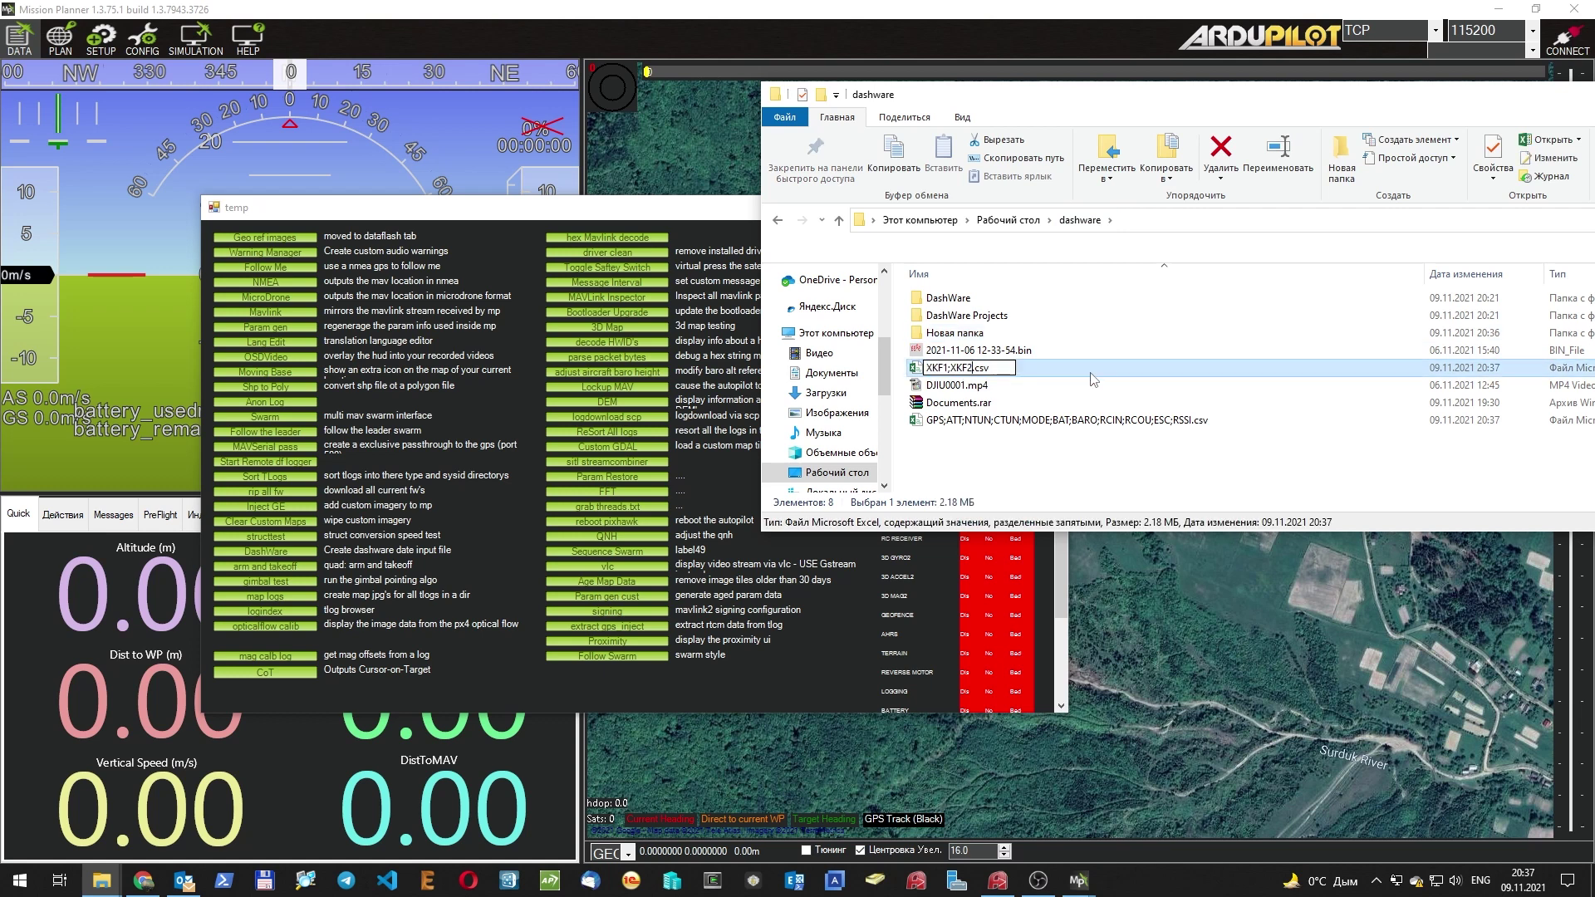
key("Return")
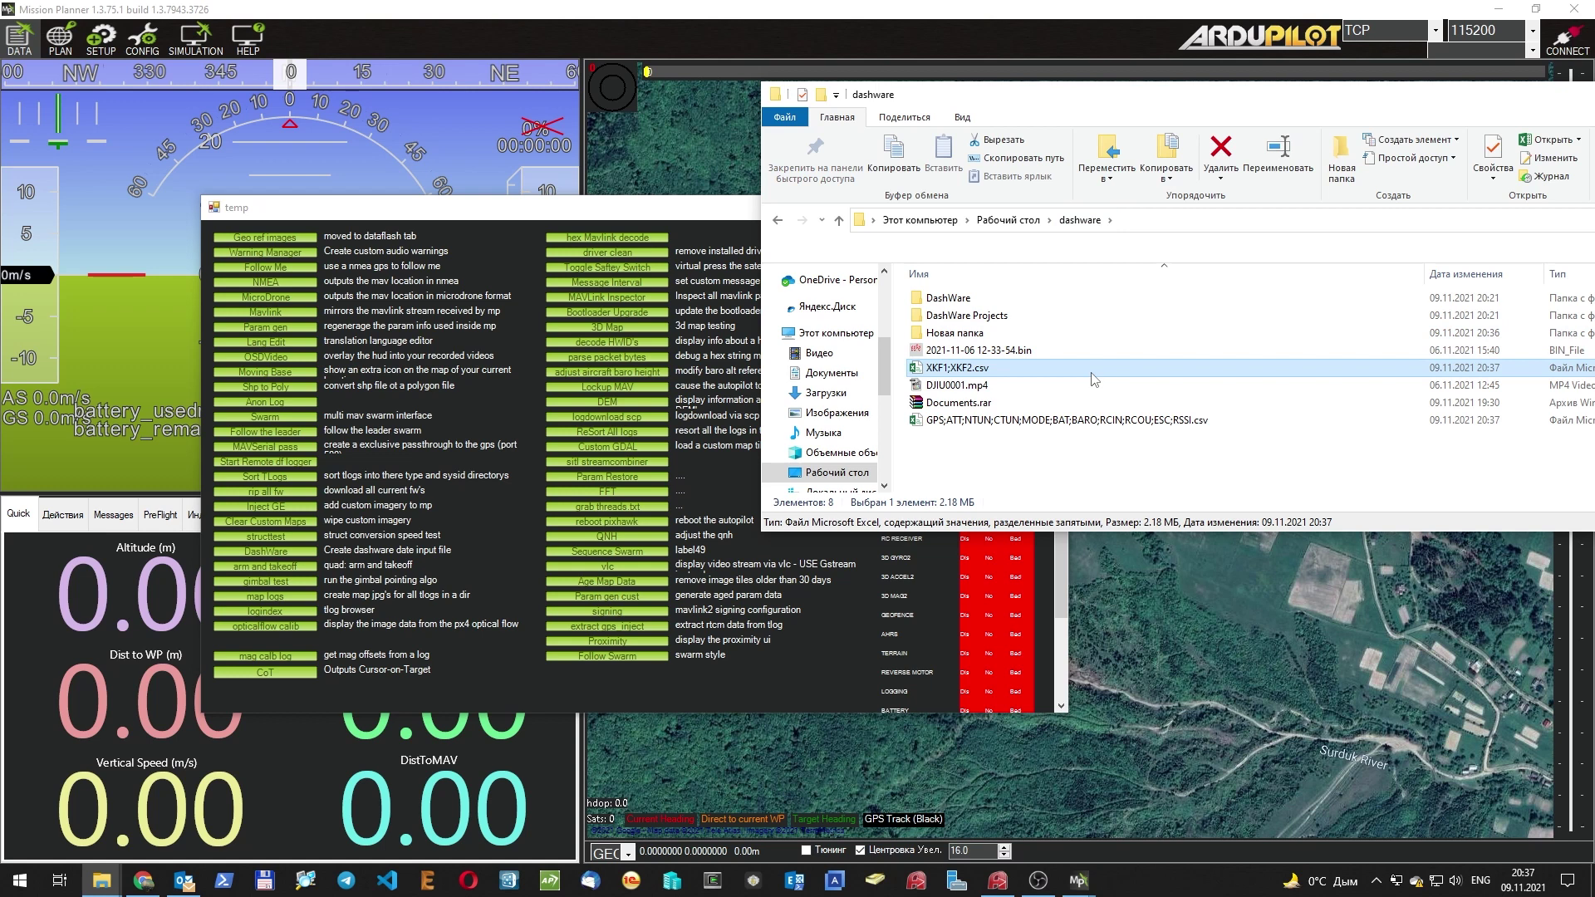
left_click(1011, 445)
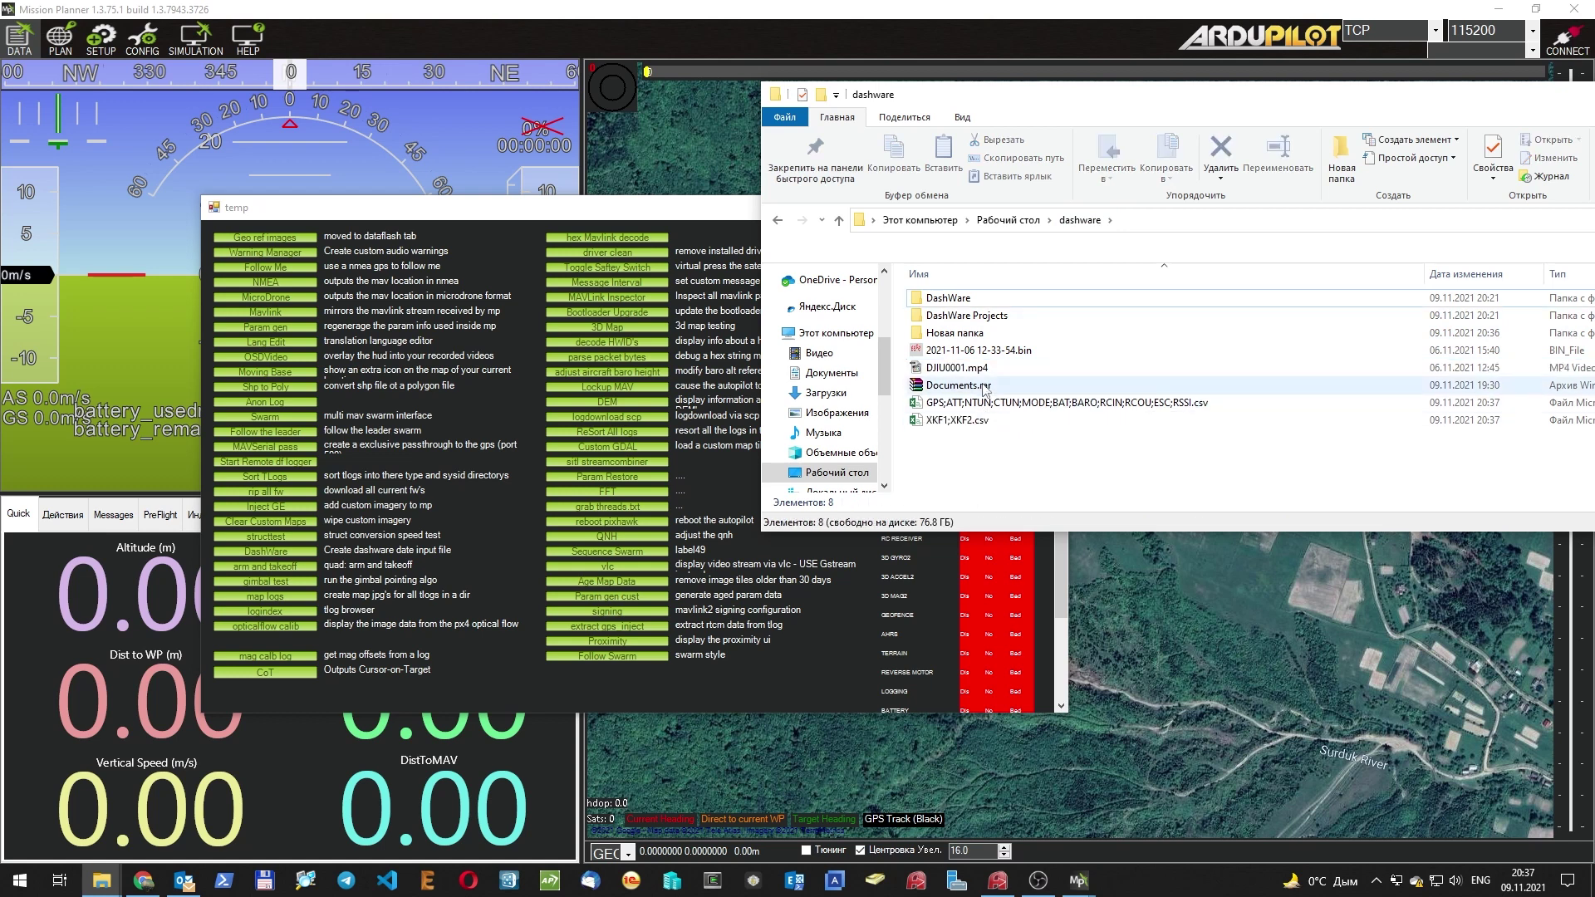
left_click(967, 422)
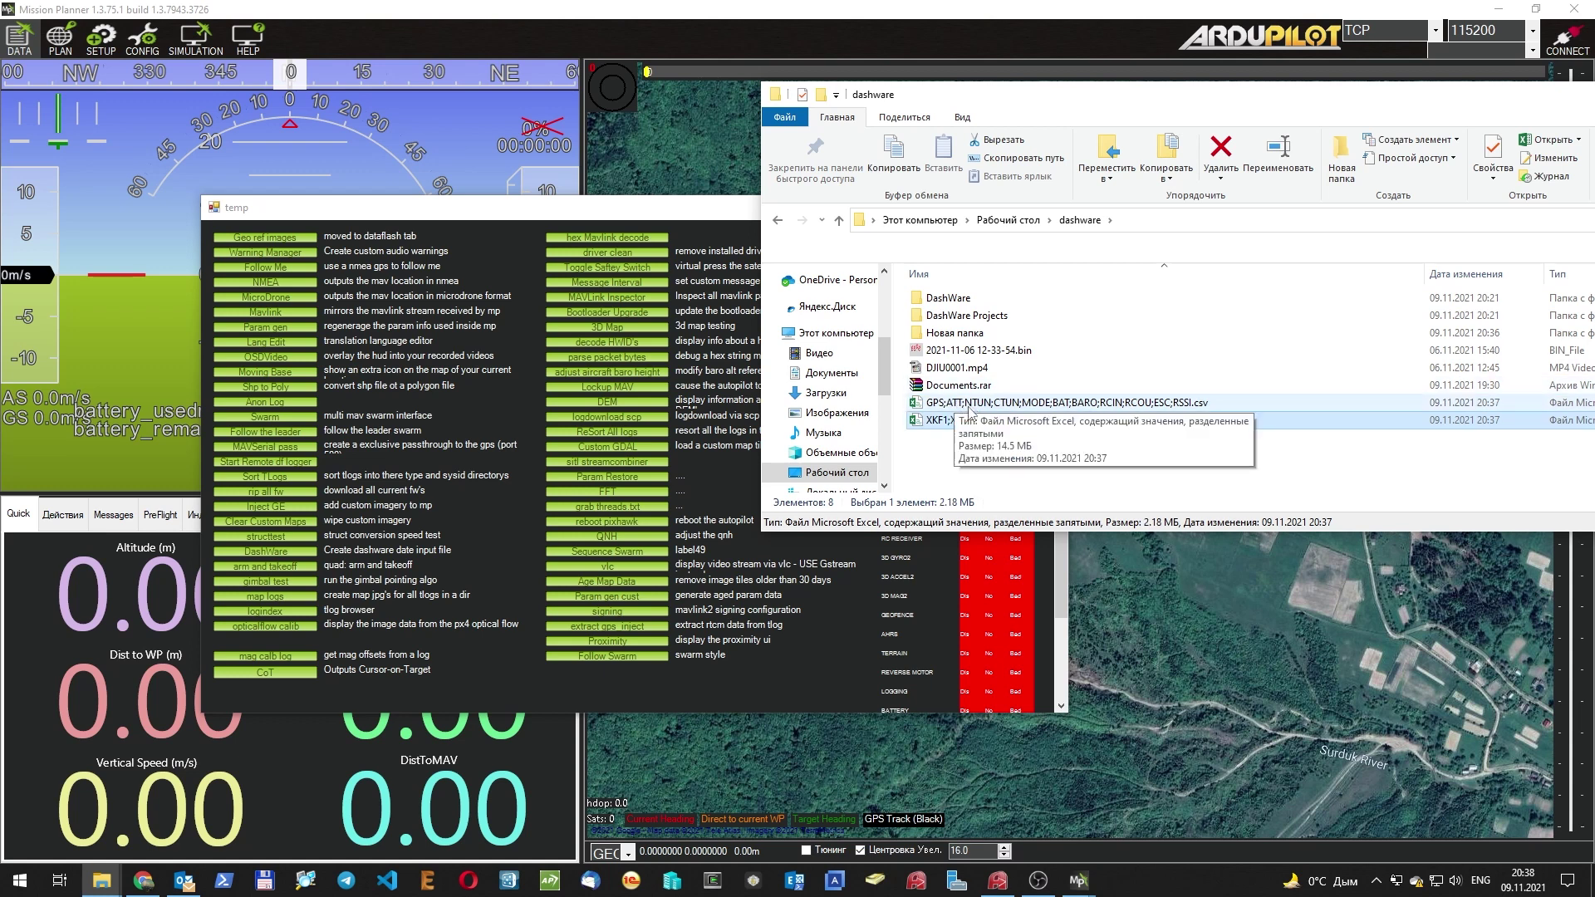
Close Mission Planner's advanced tools window and start DashWare.
left_click(648, 209)
left_click(1048, 207)
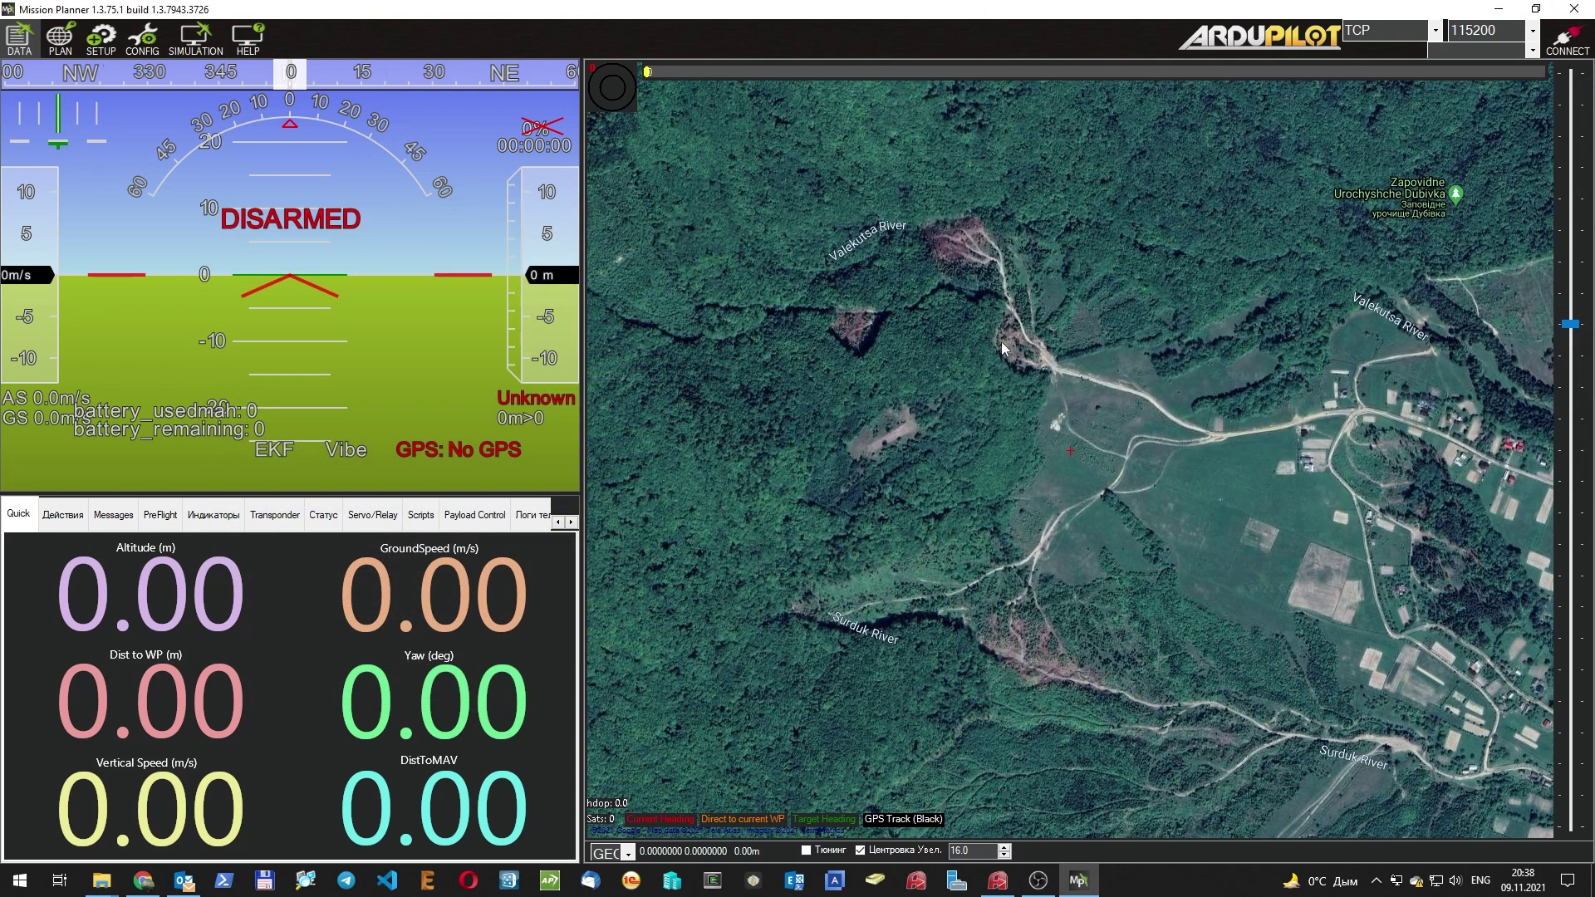
key("alt+Tab")
key("super")
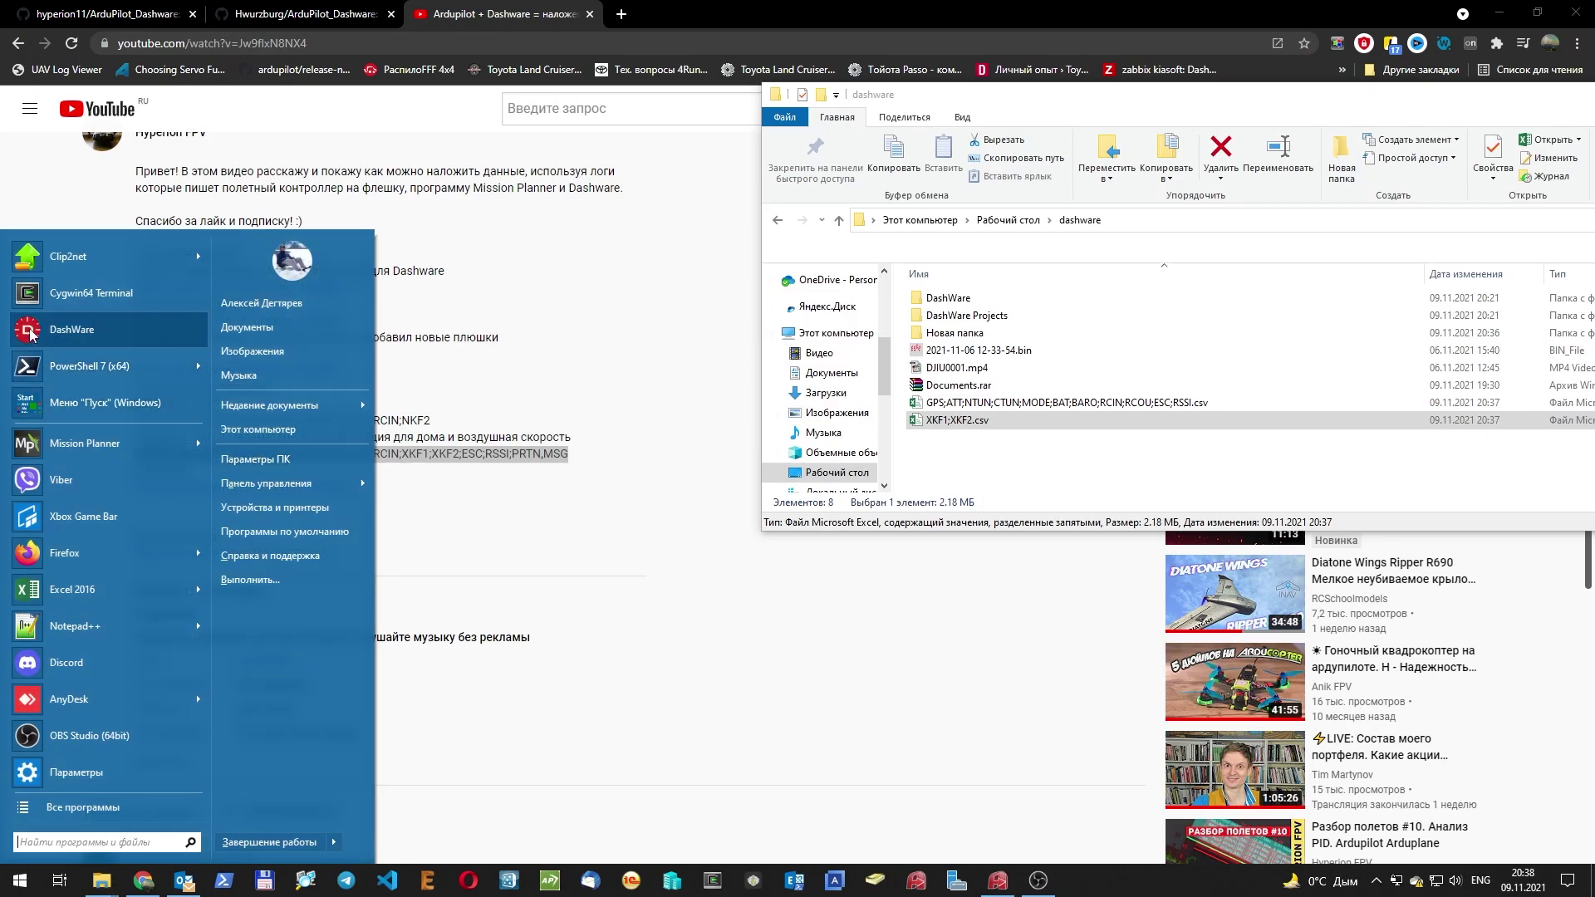
left_click(30, 331)
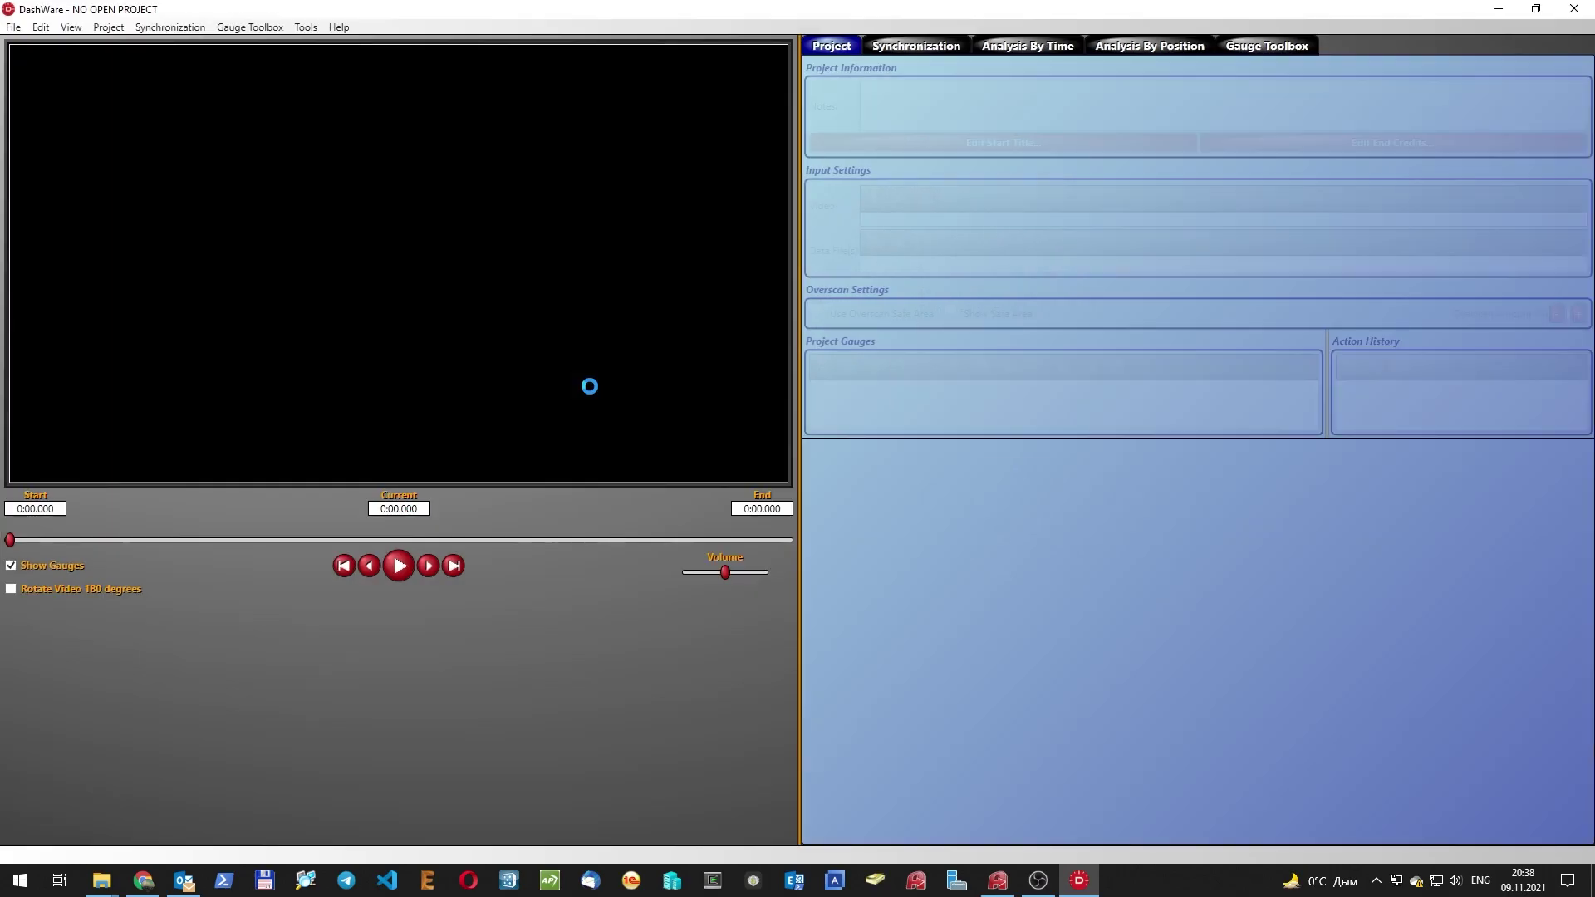
Create a new project named 2021-11-09 DashWare Project with the project template set to <None>.
left_click(14, 28)
left_click(40, 69)
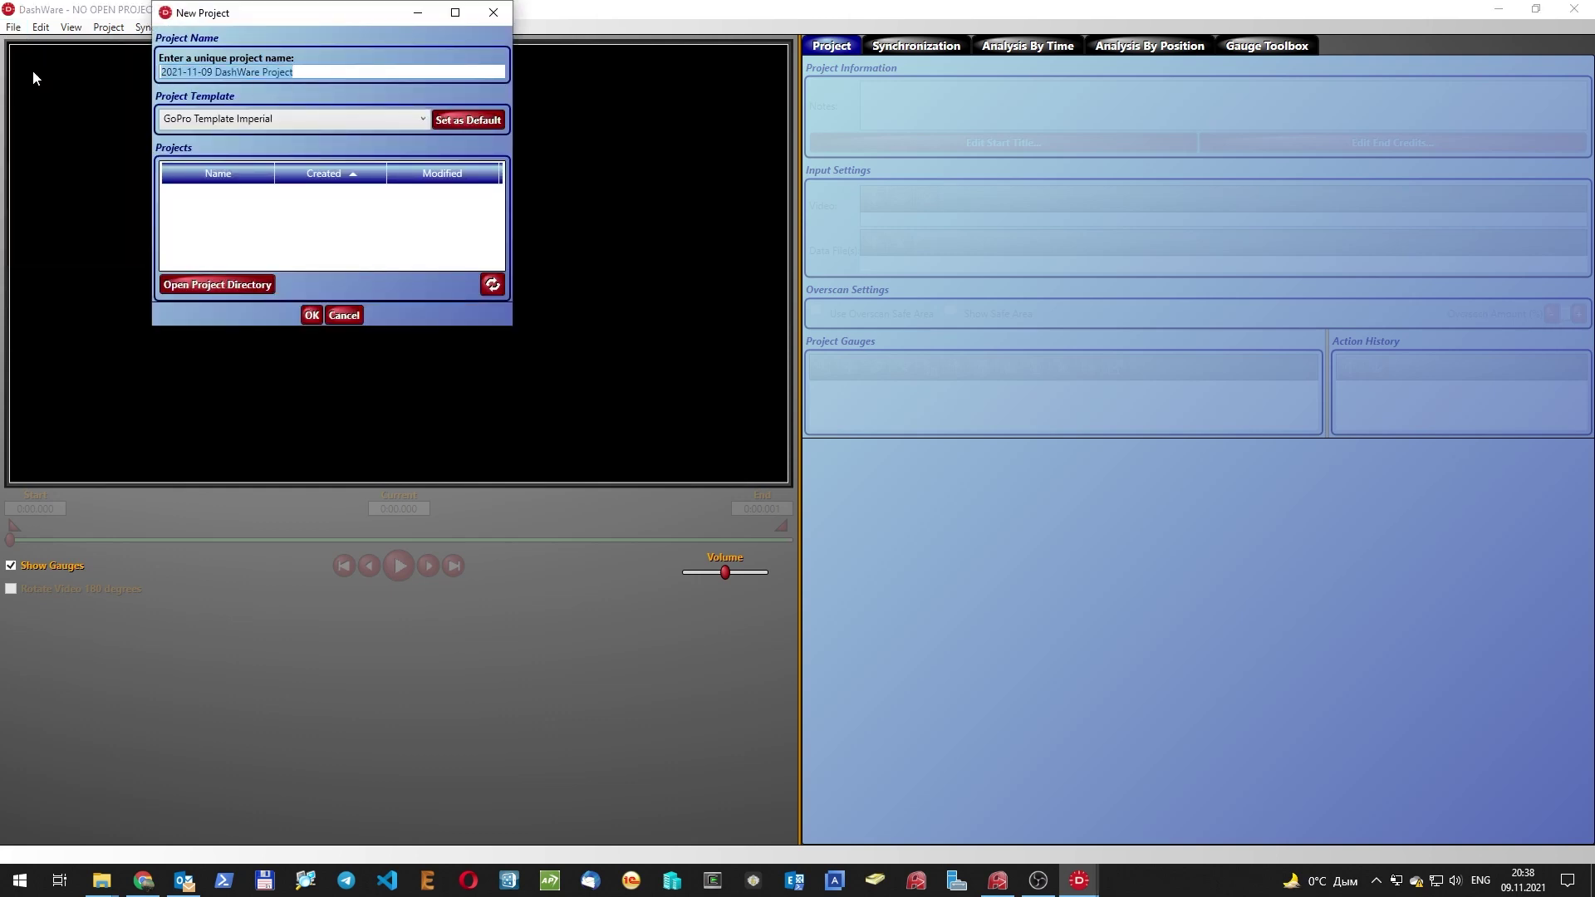
left_click(330, 114)
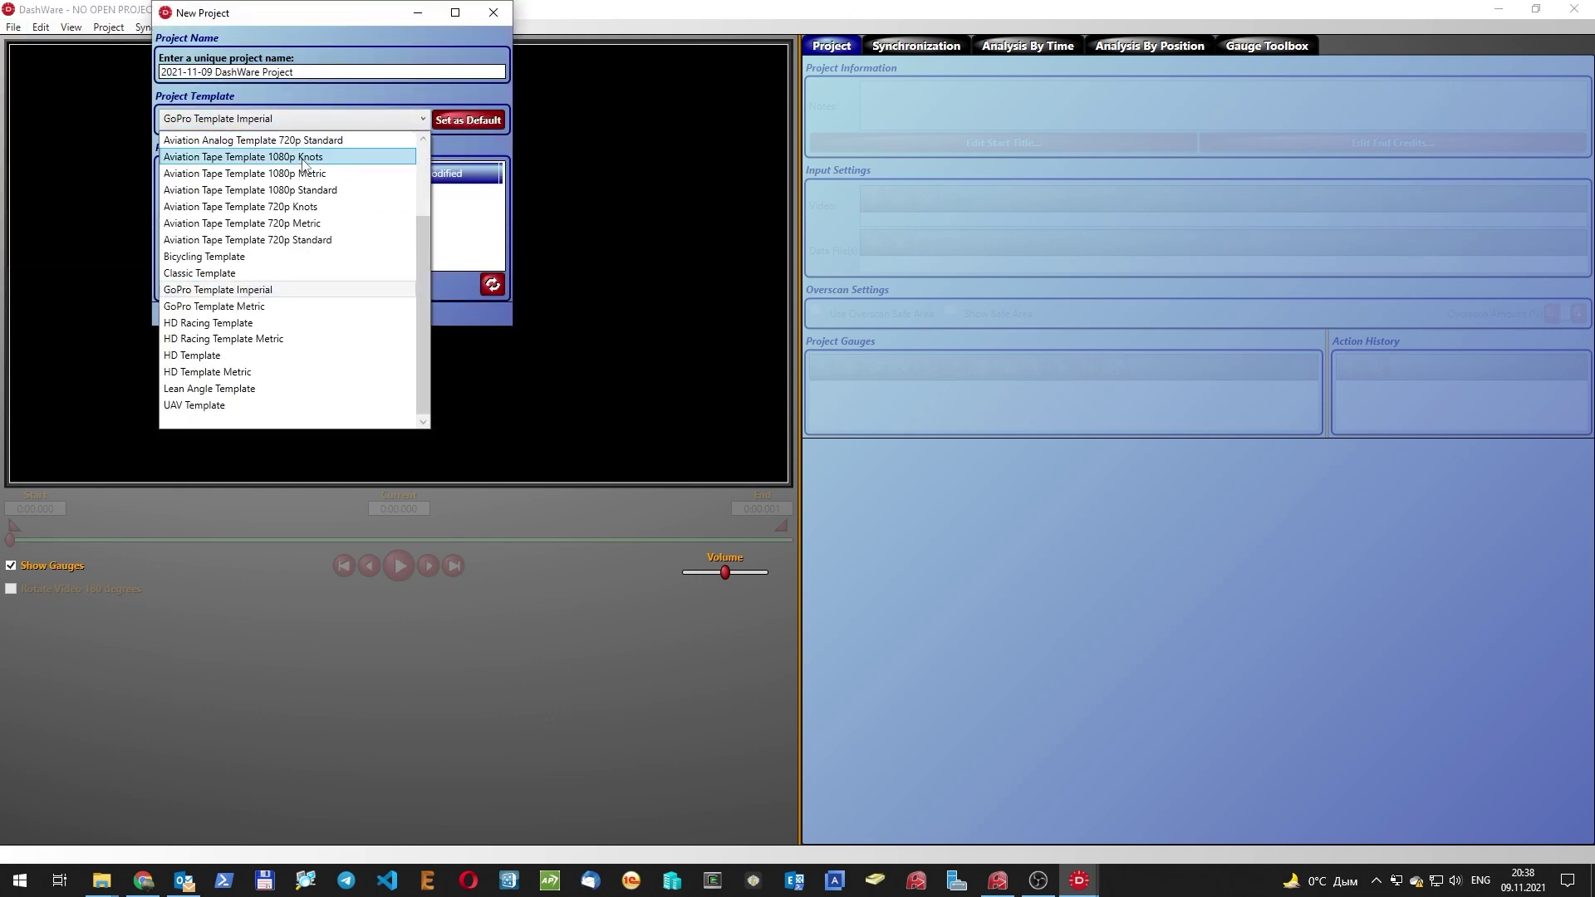
scroll(303, 166, "up", 2)
left_click(210, 143)
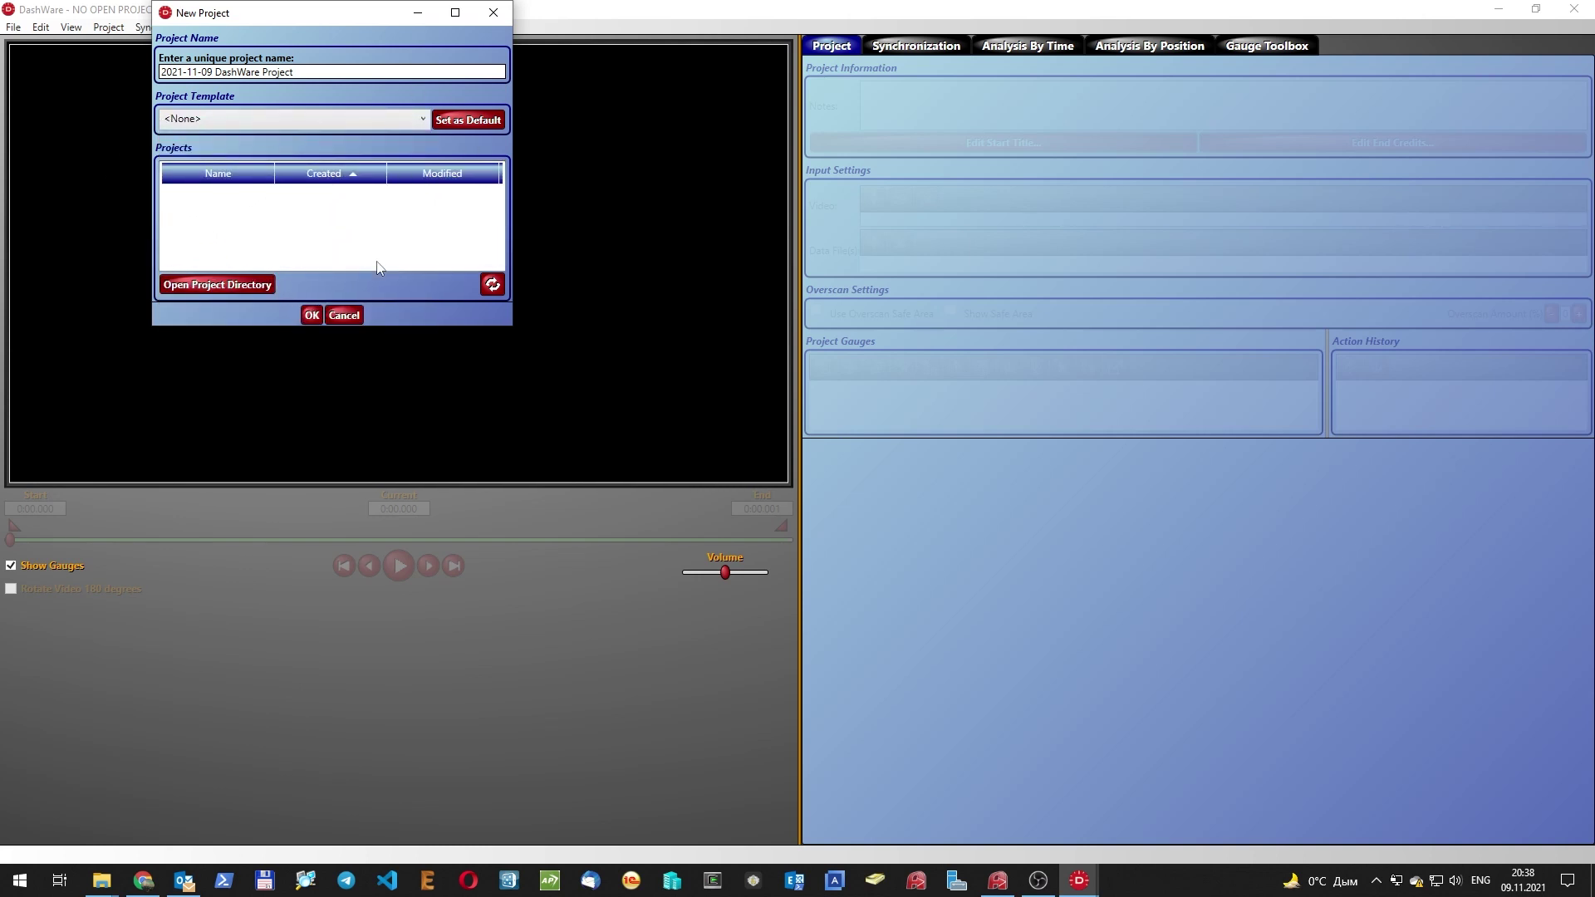
left_click(312, 315)
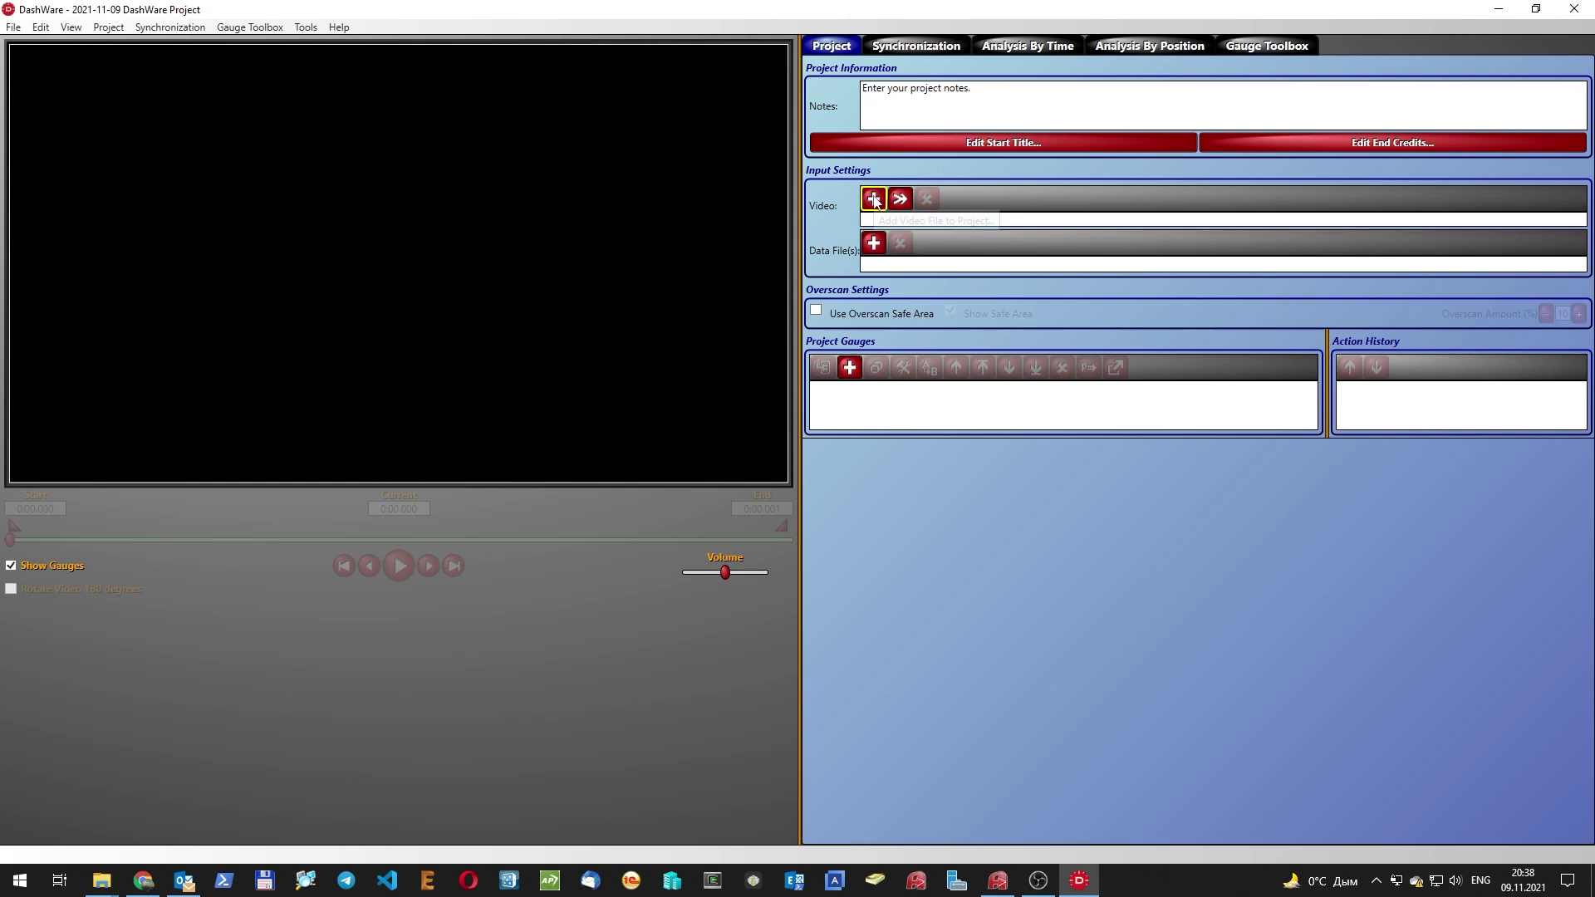
Add DJIU0001.mp4 from the dashware folder as the project's video file.
left_click(873, 199)
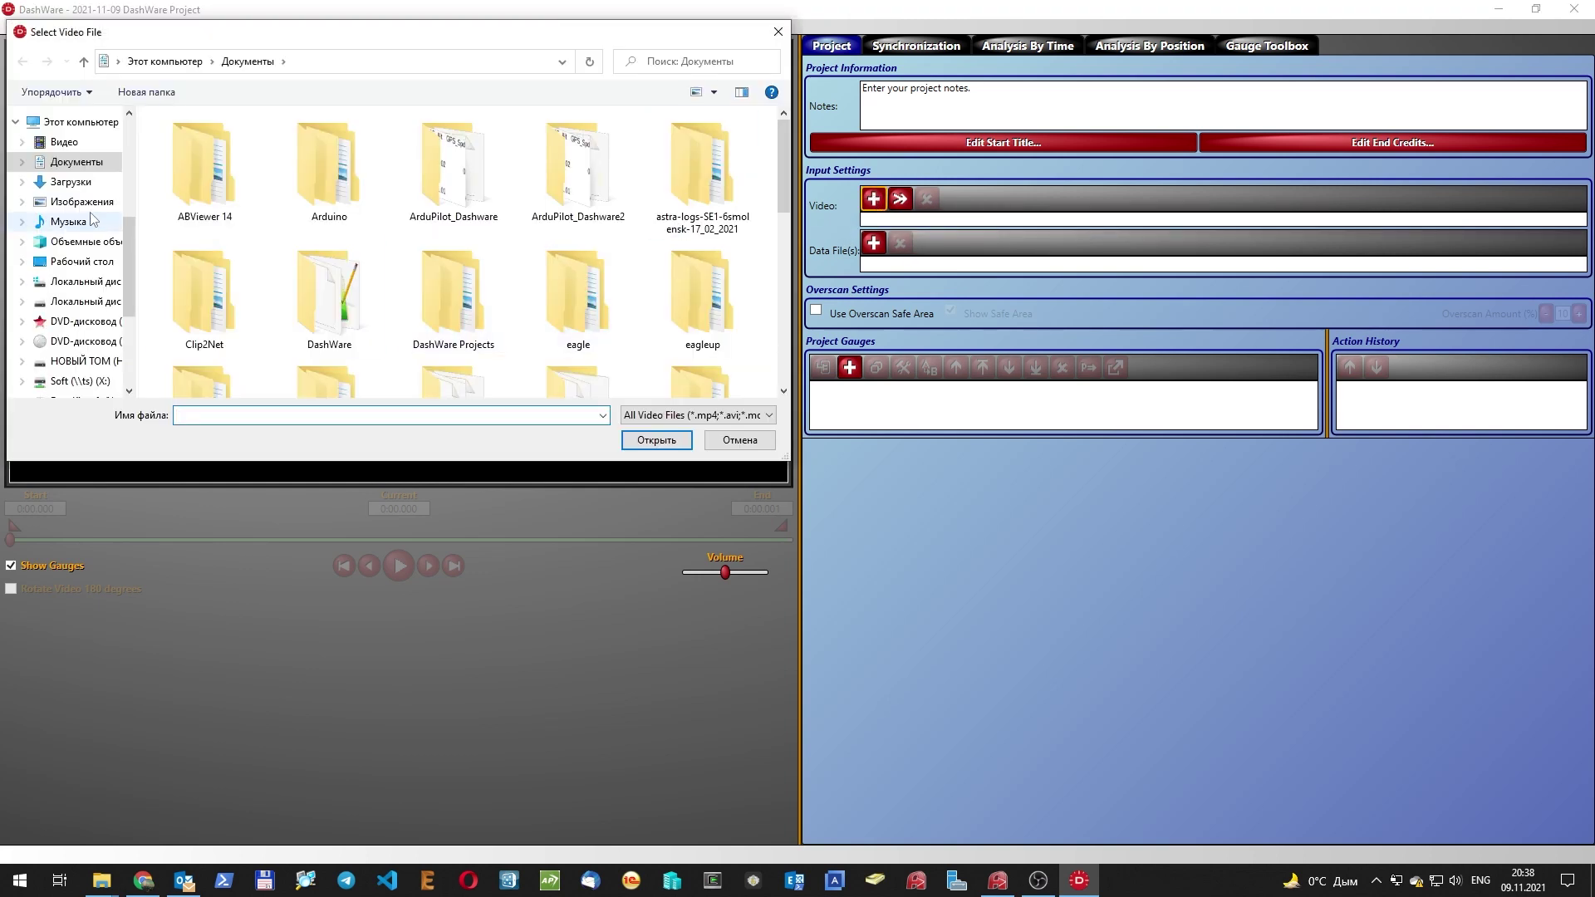
scroll(74, 199, "up", 3)
left_click(71, 175)
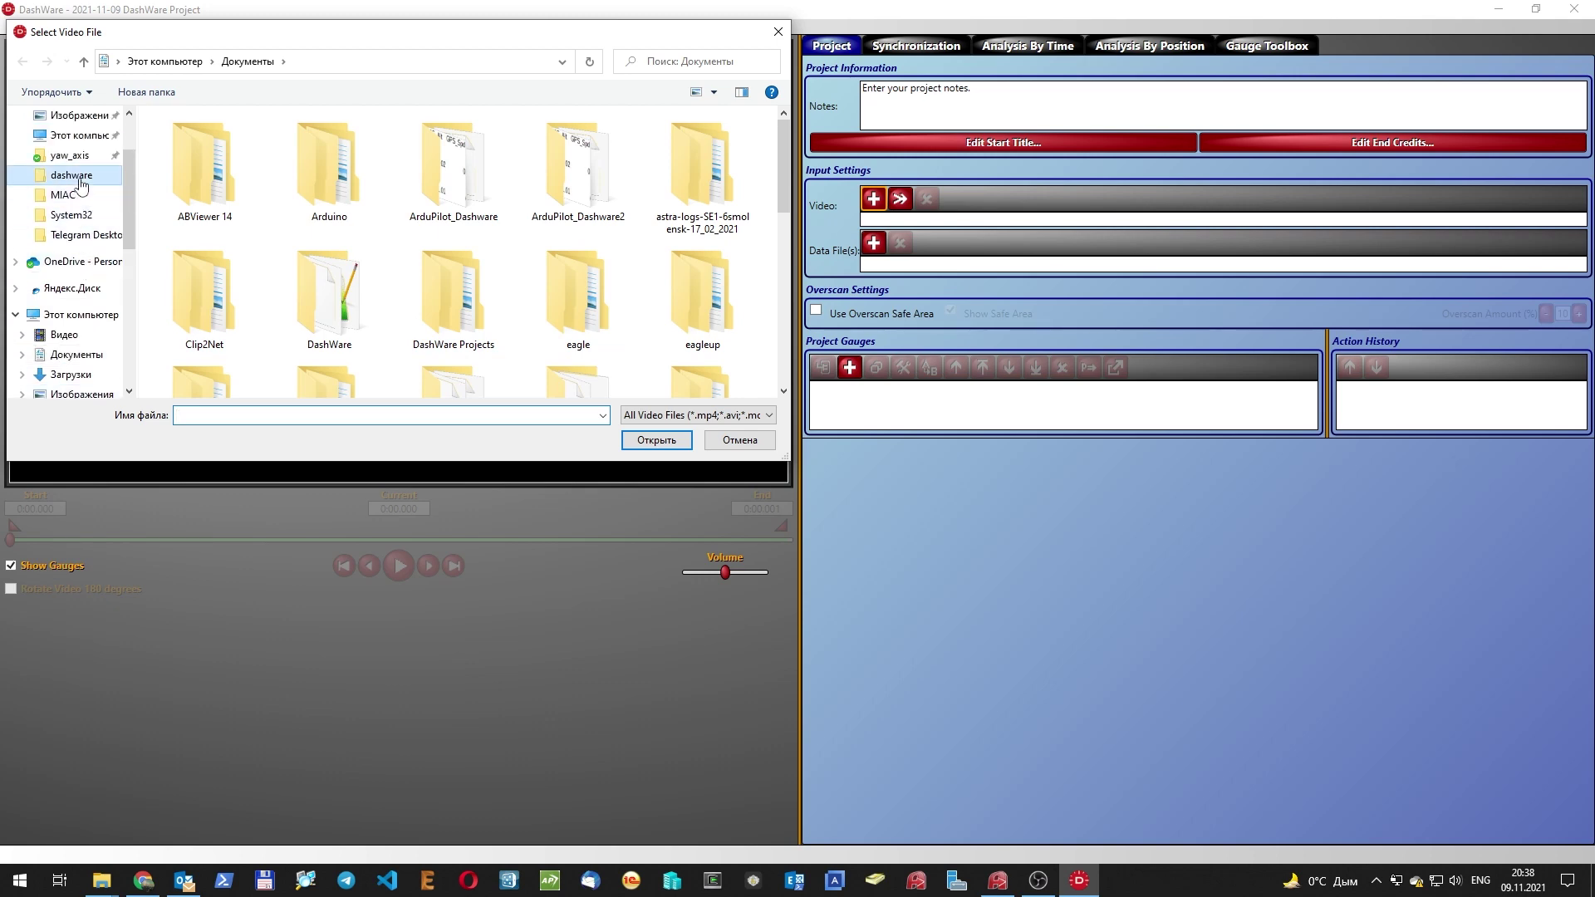
left_click(207, 193)
double_click(208, 193)
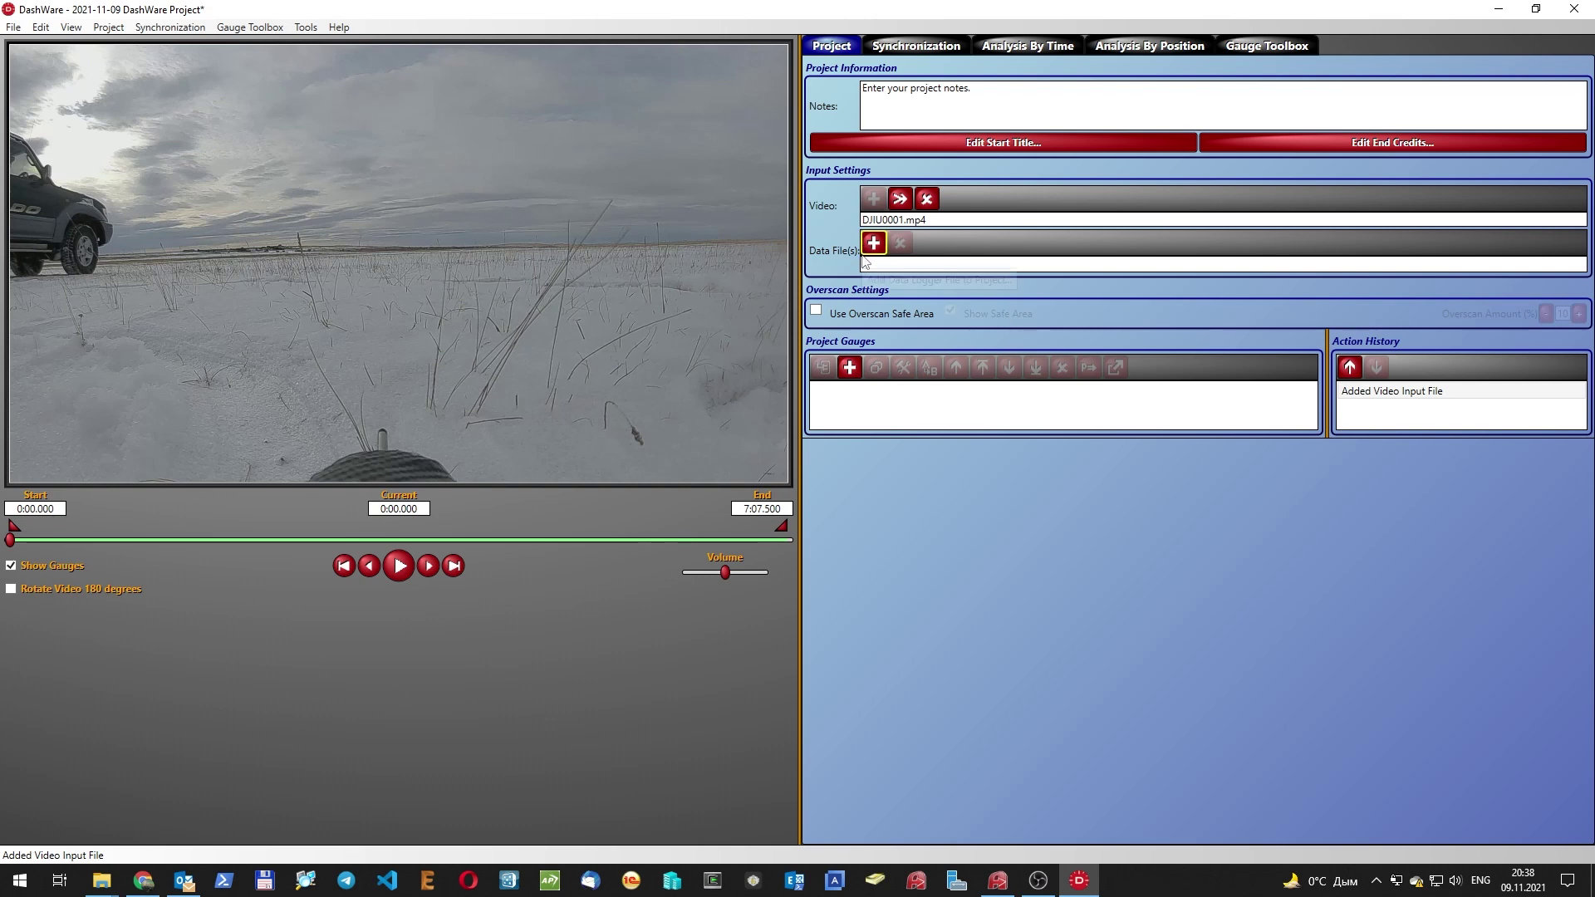
Add the data file GPS;ATT;NTUN;CTUN;MODE;BAT;BARO;RCIN;RCOU;ESC;RSSI.csv to the project with the ArduPilot(4.1) data profile.
left_click(874, 244)
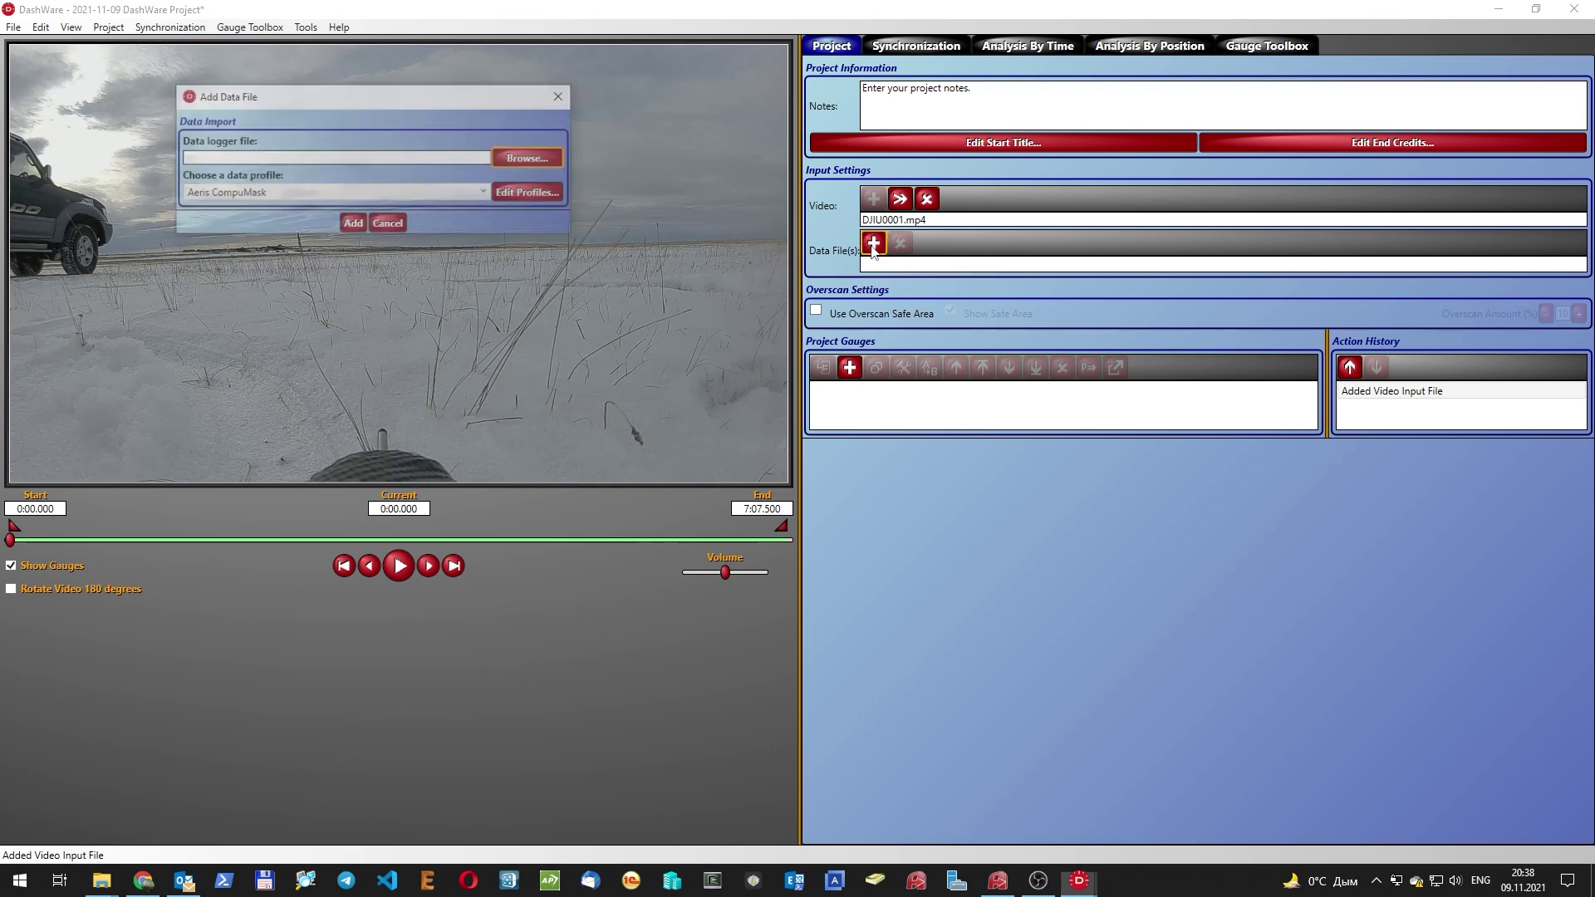
left_click(548, 166)
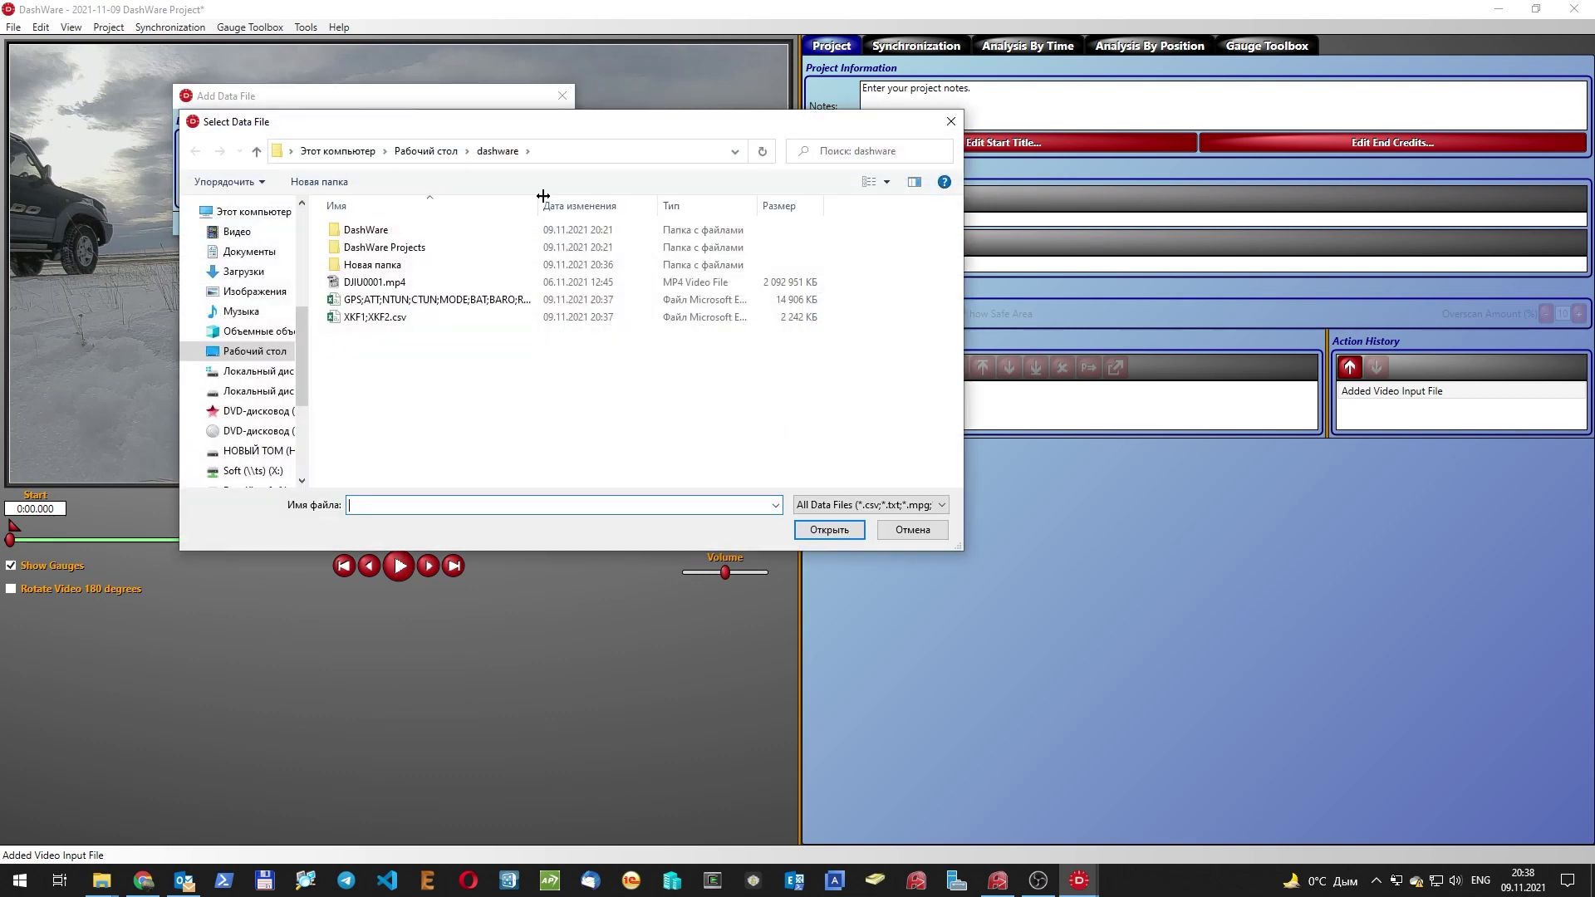
double_click(395, 301)
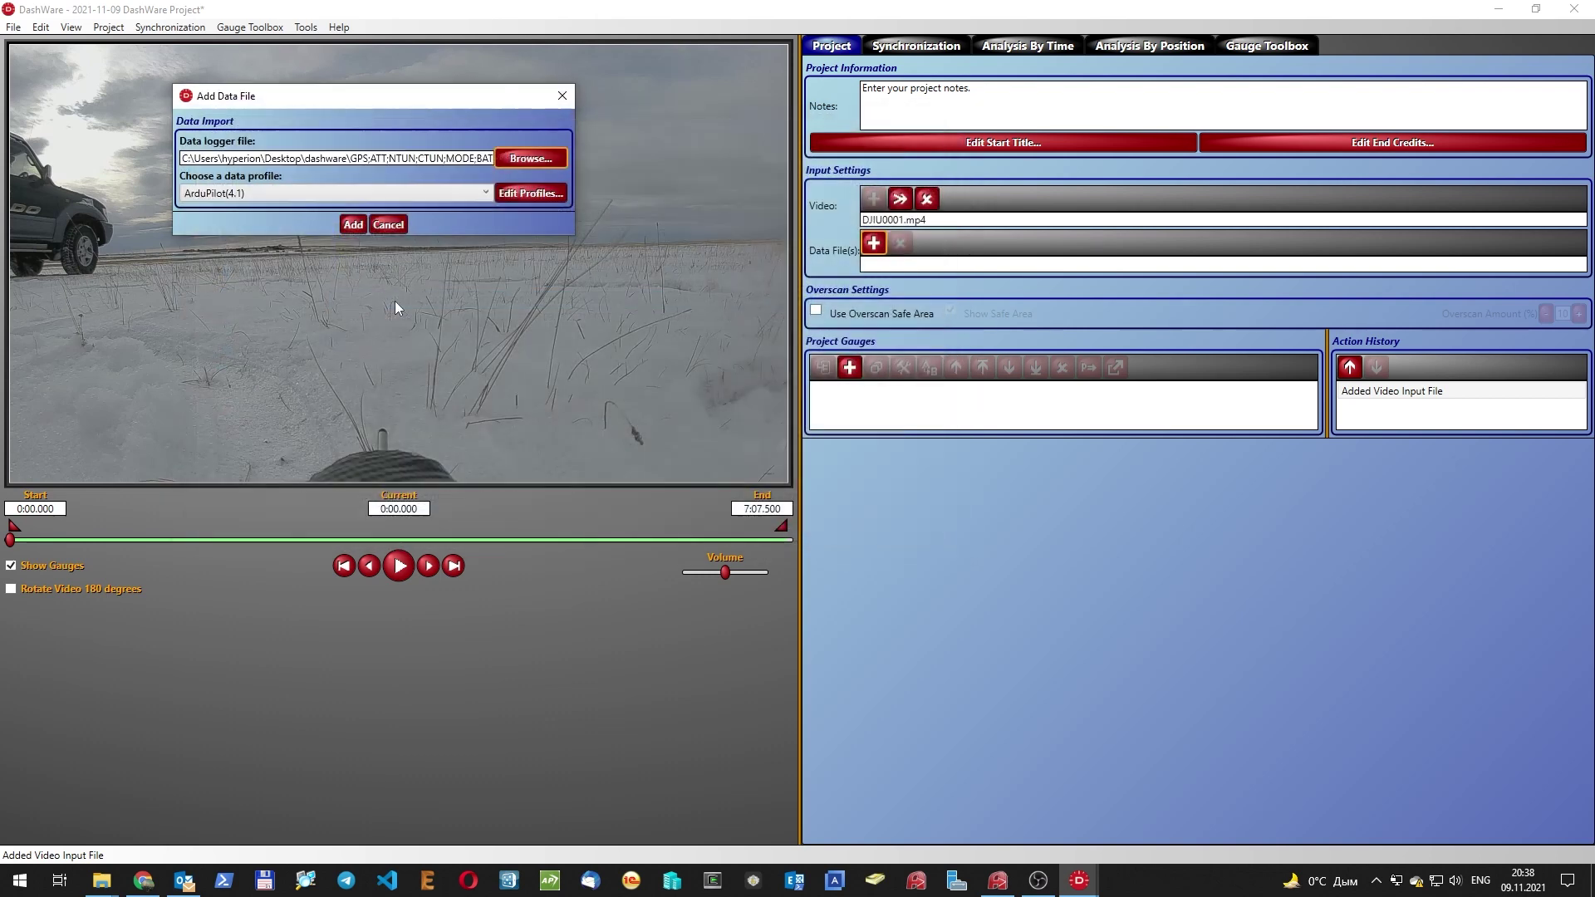
left_click(223, 202)
left_click(283, 188)
left_click(352, 225)
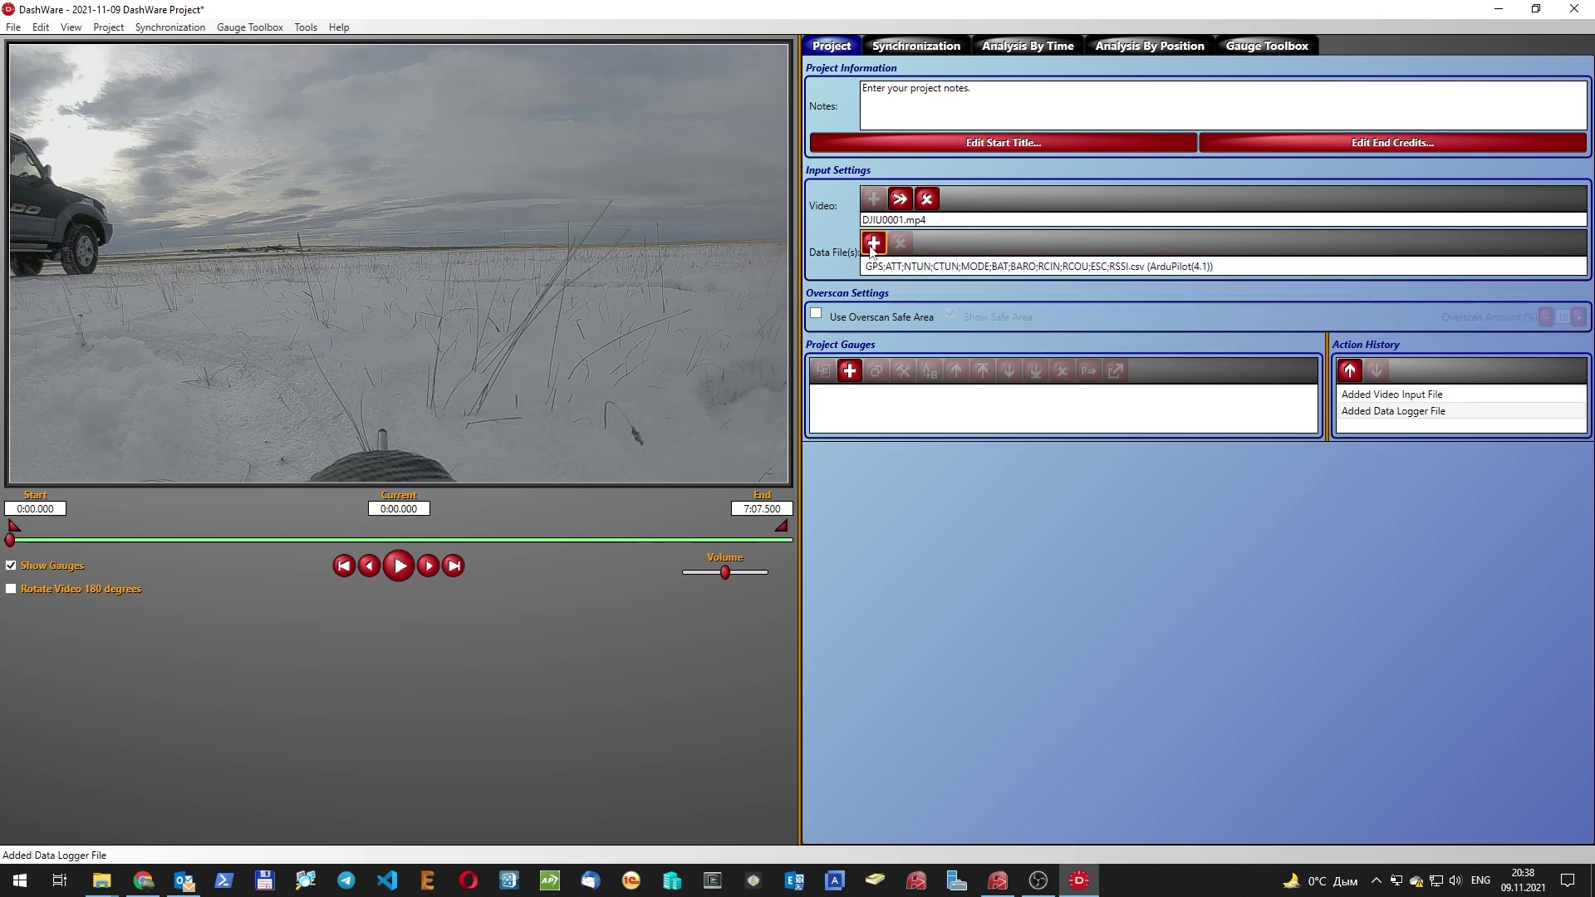
Add XKF1;XKF2.csv as a second project data file with the ArduPilot(4.1) data profile.
left_click(872, 245)
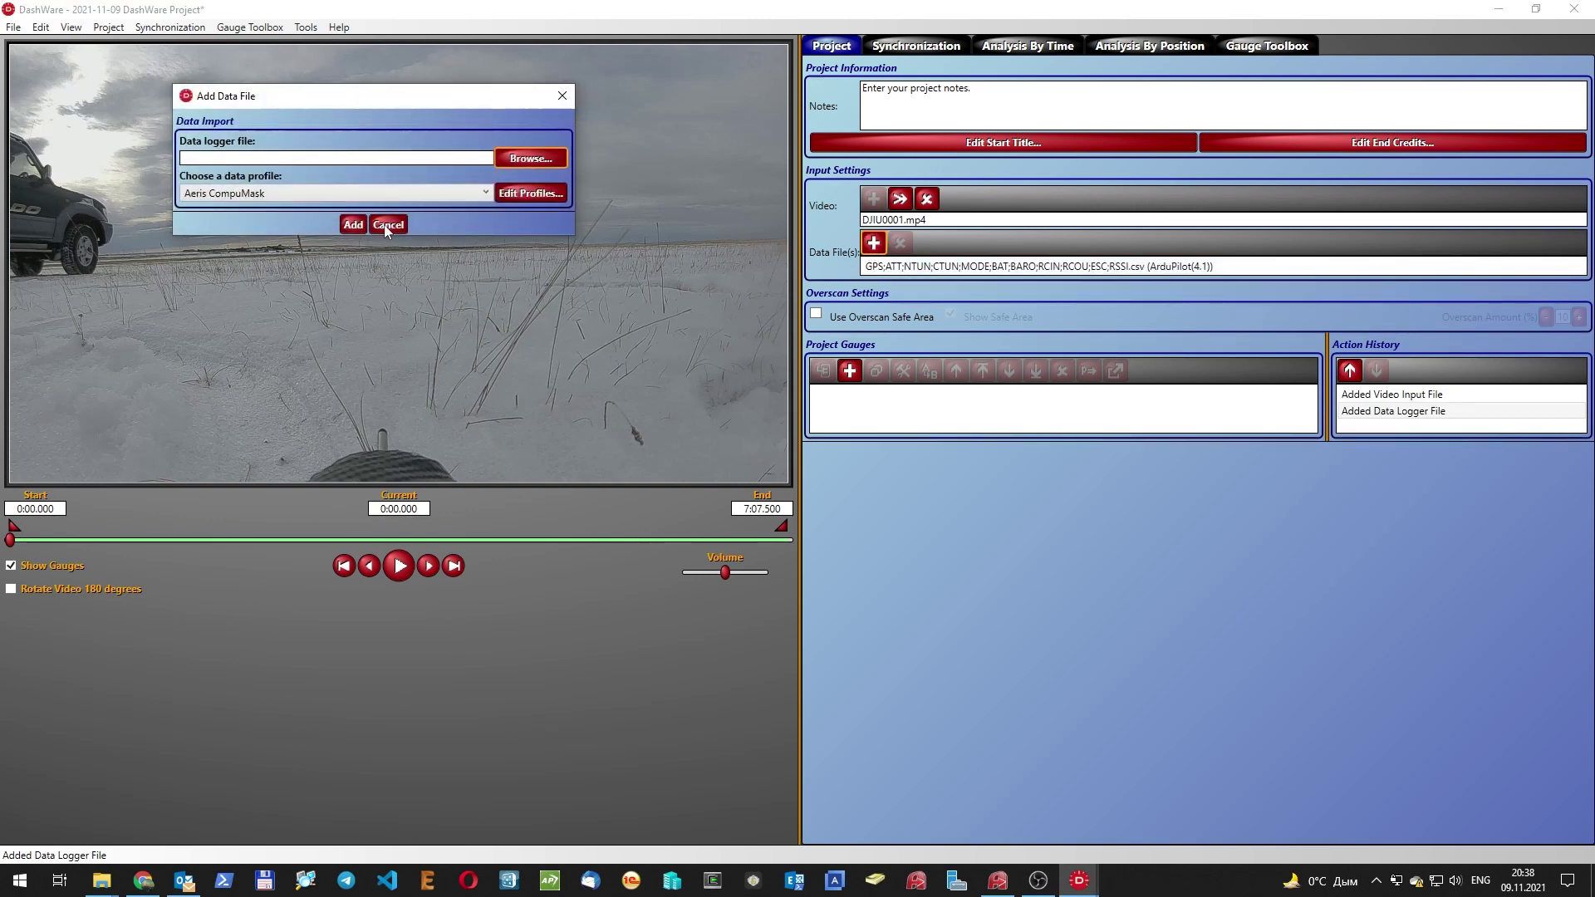
left_click(550, 154)
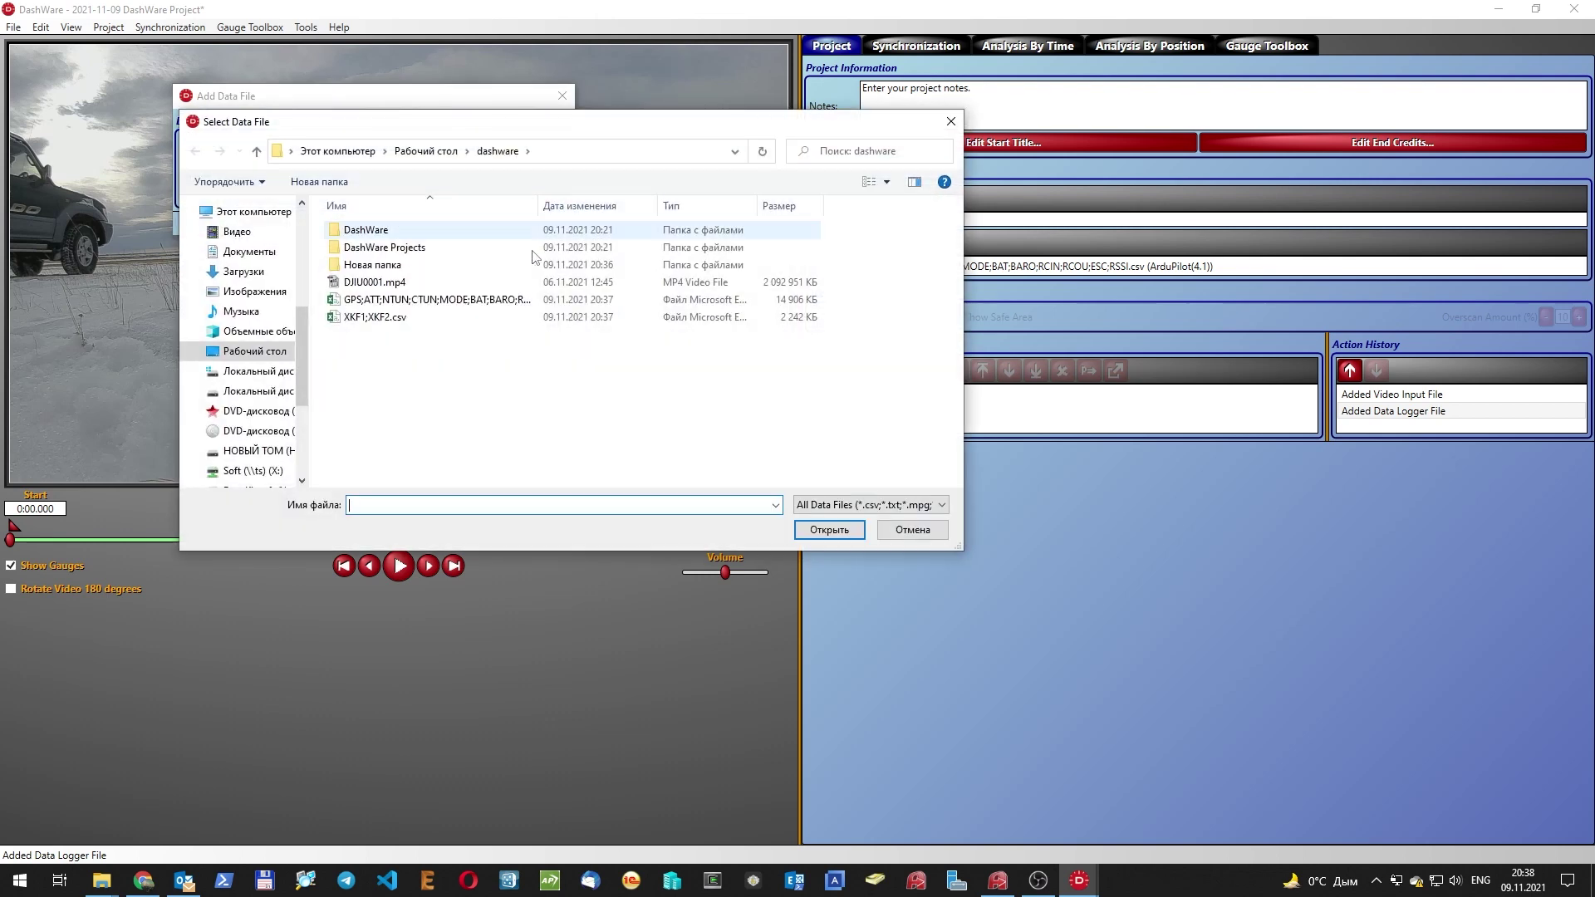
double_click(394, 322)
left_click(353, 224)
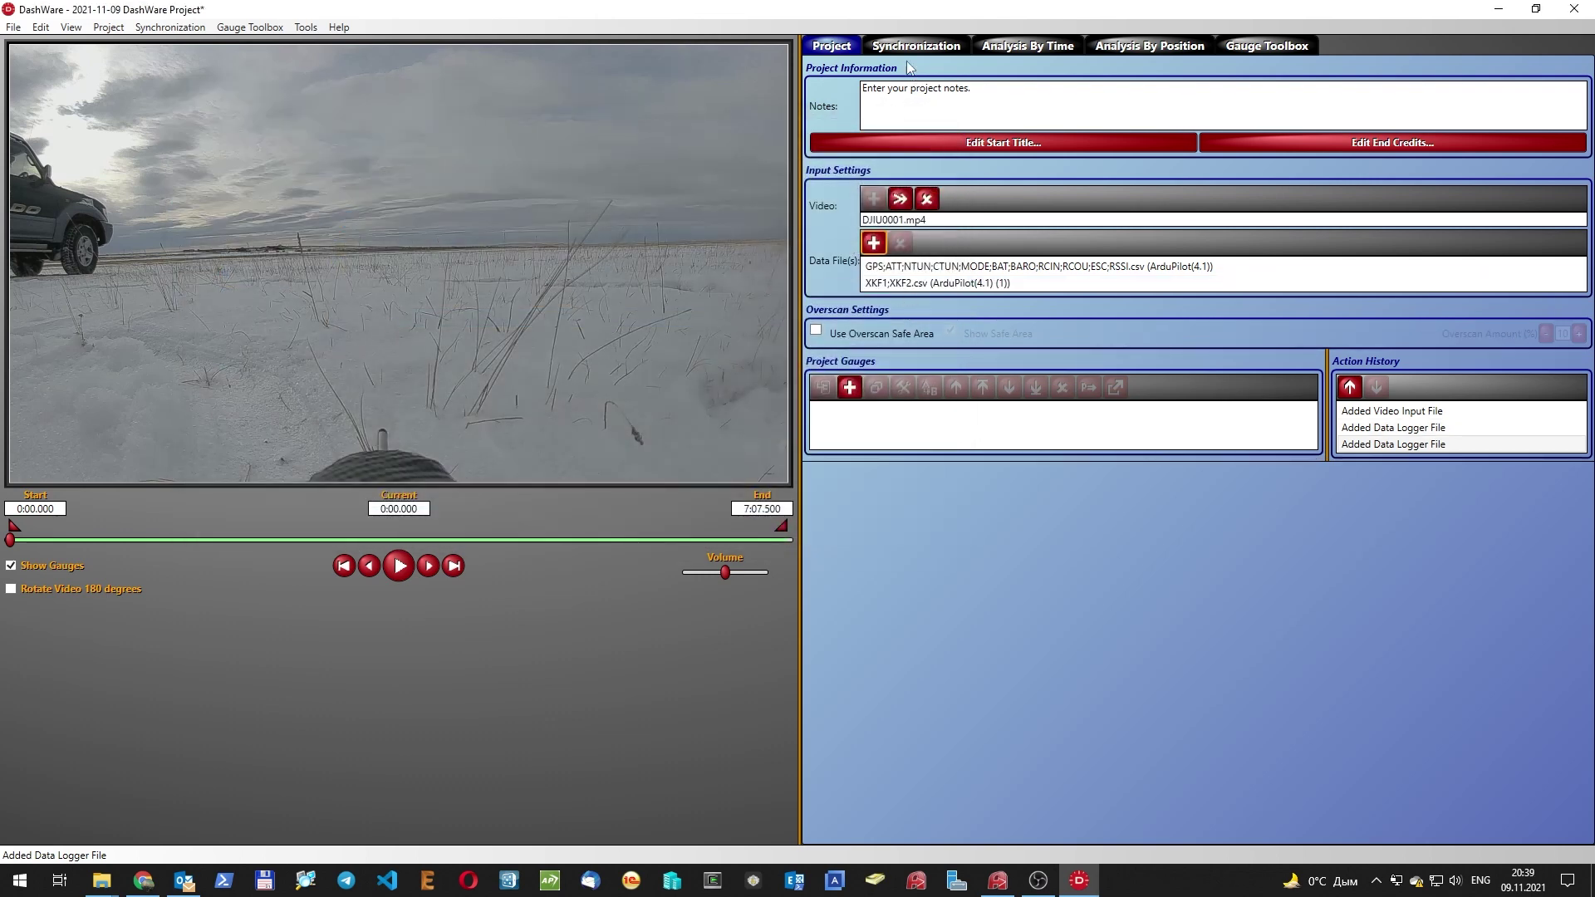
Overlay the main gauge with its upper and lower data bars on the video, trying a smaller size and undoing it.
left_click(1258, 48)
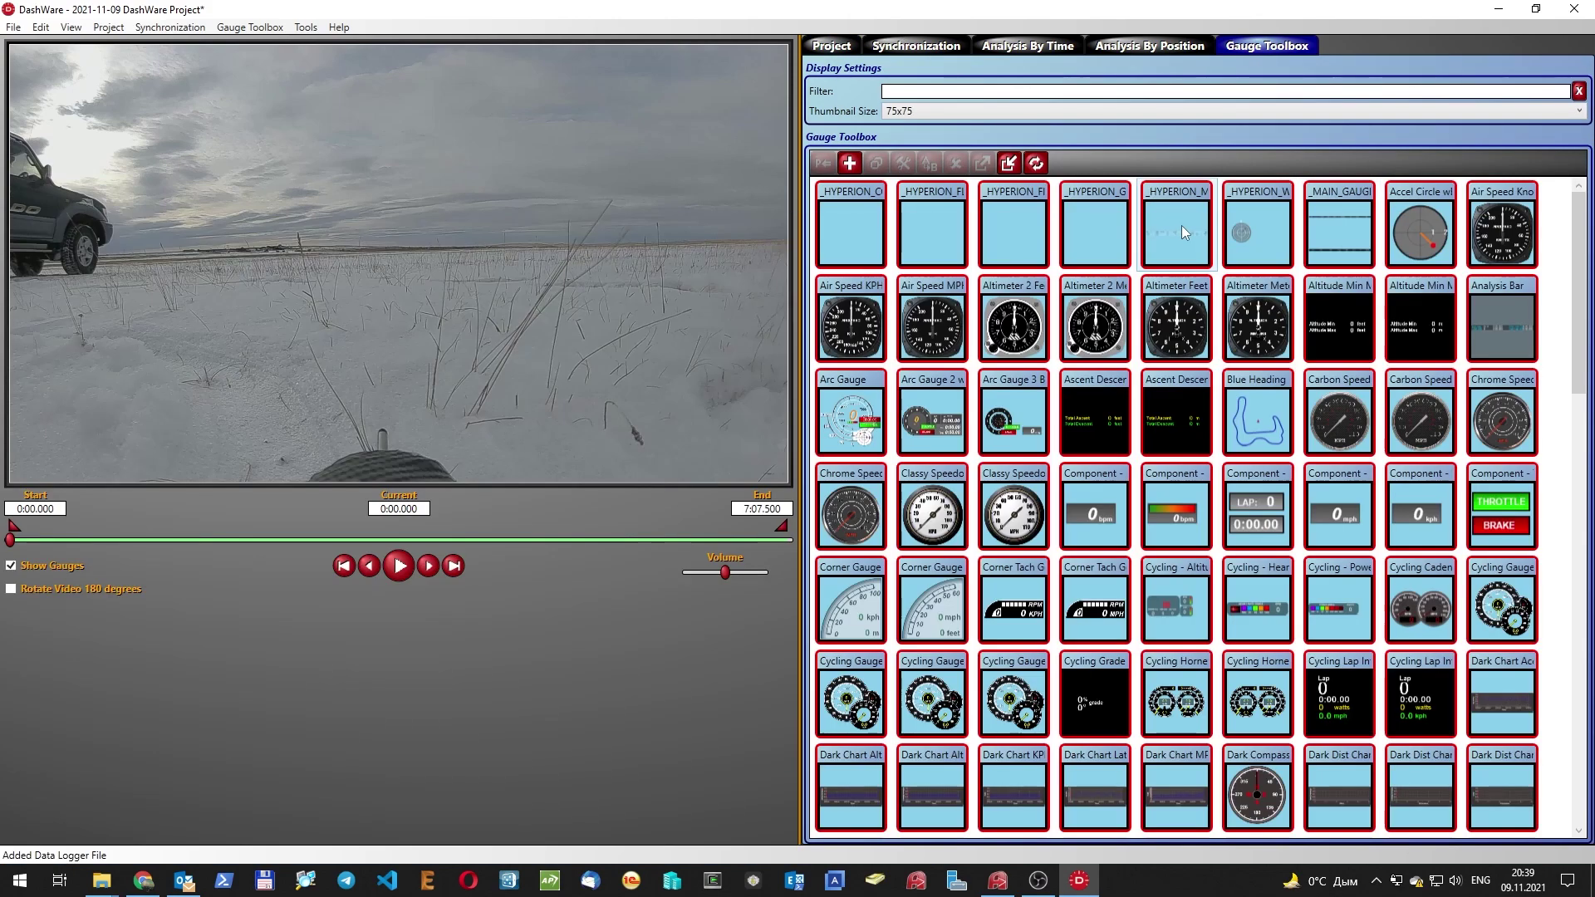
left_click_drag(1182, 226, 259, 172)
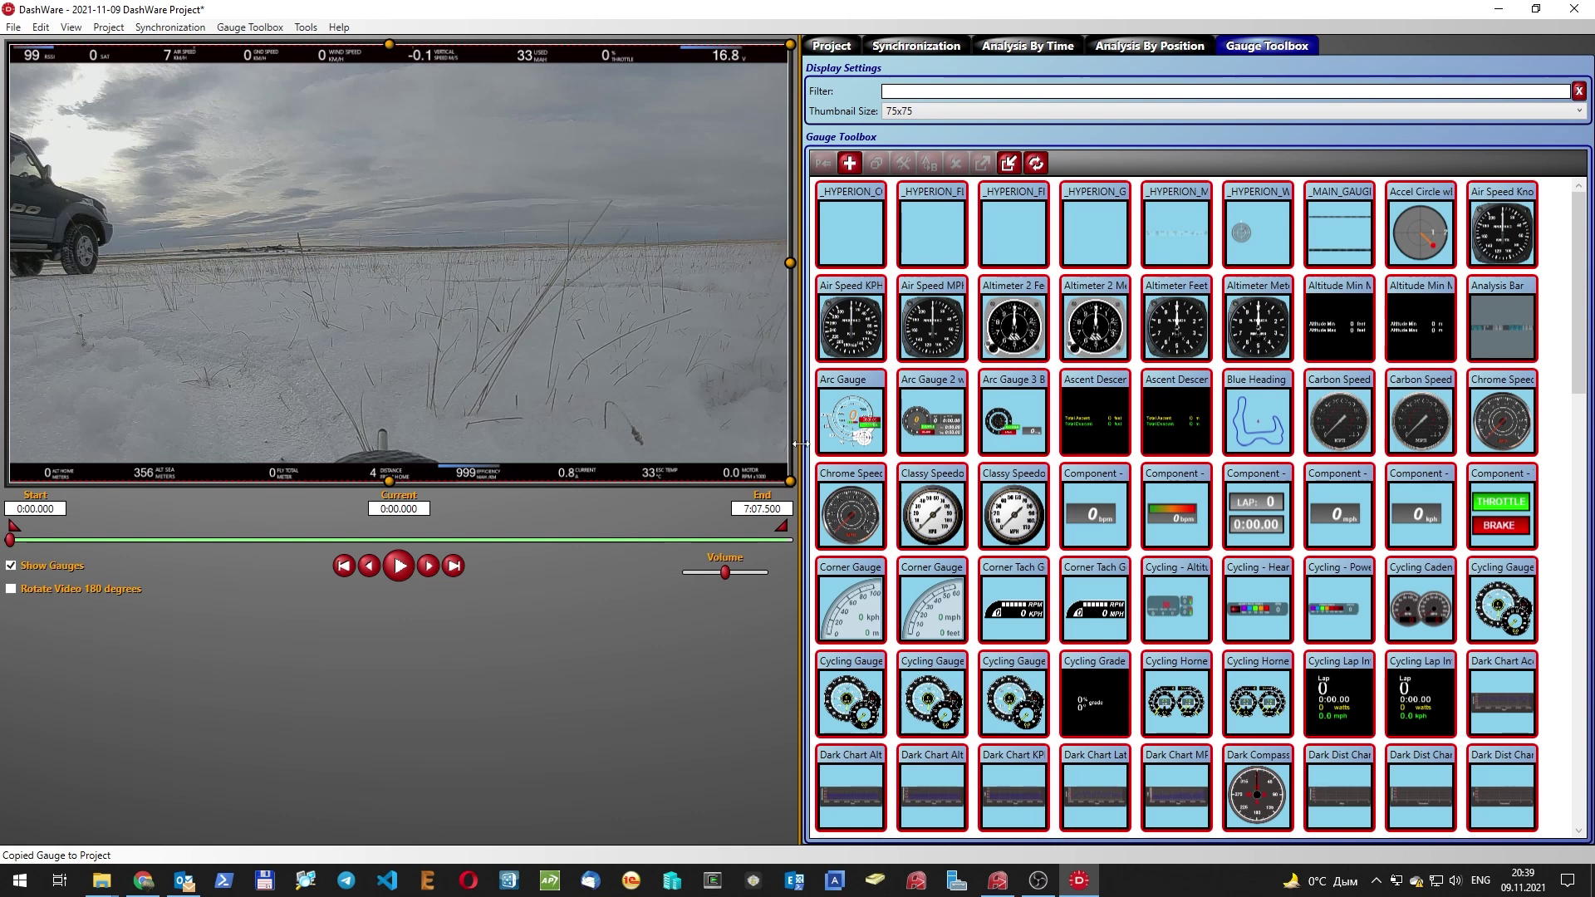
left_click_drag(791, 481, 737, 453)
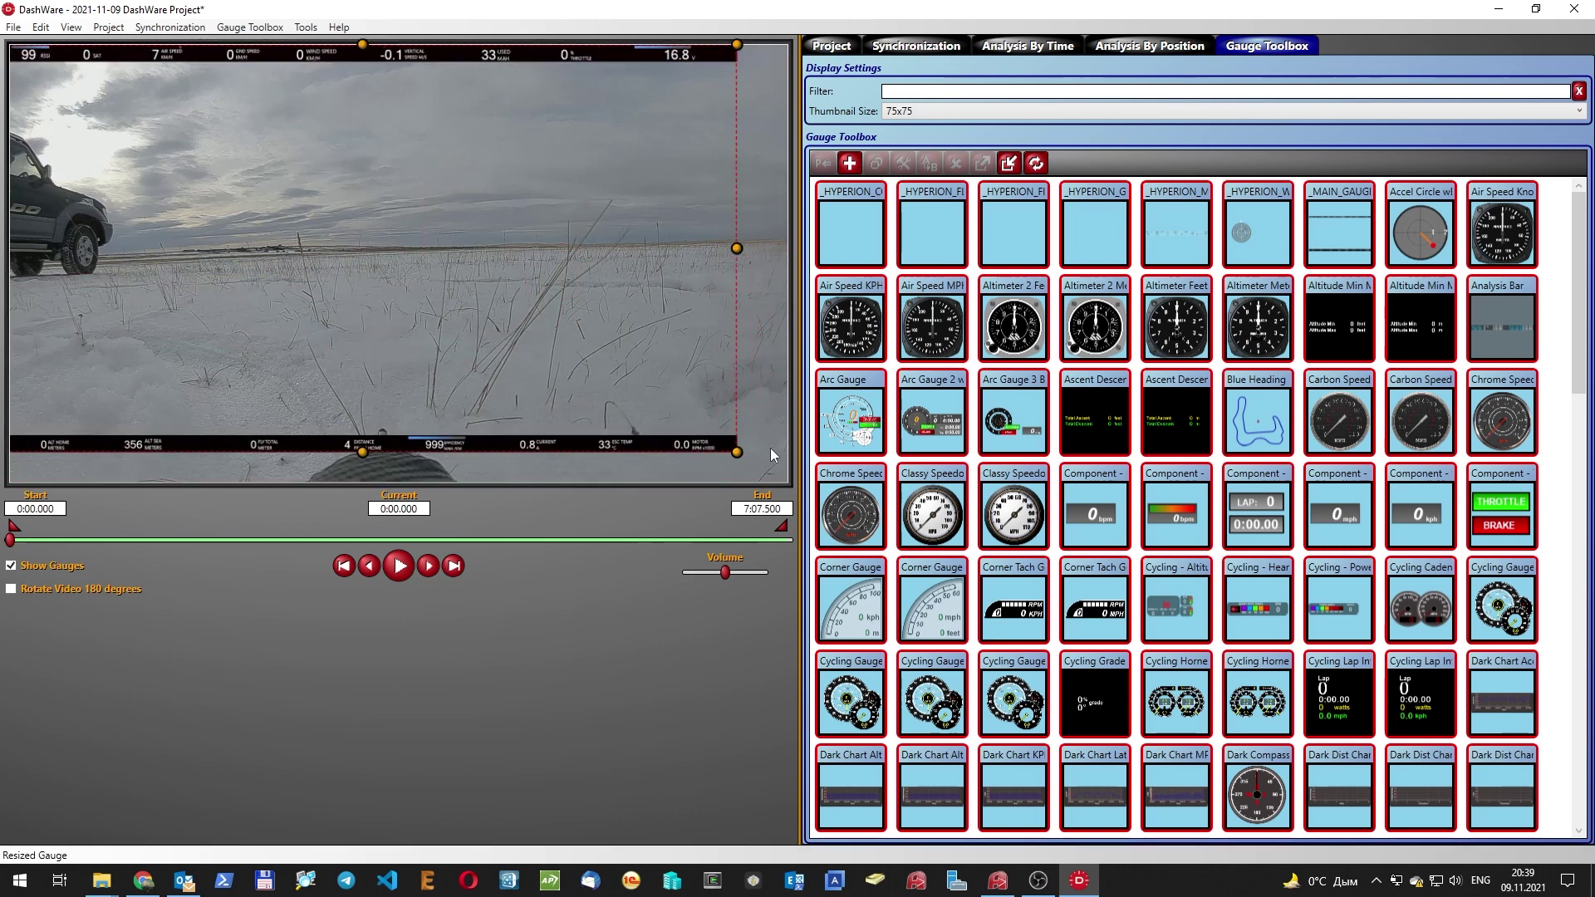
key("ctrl+z")
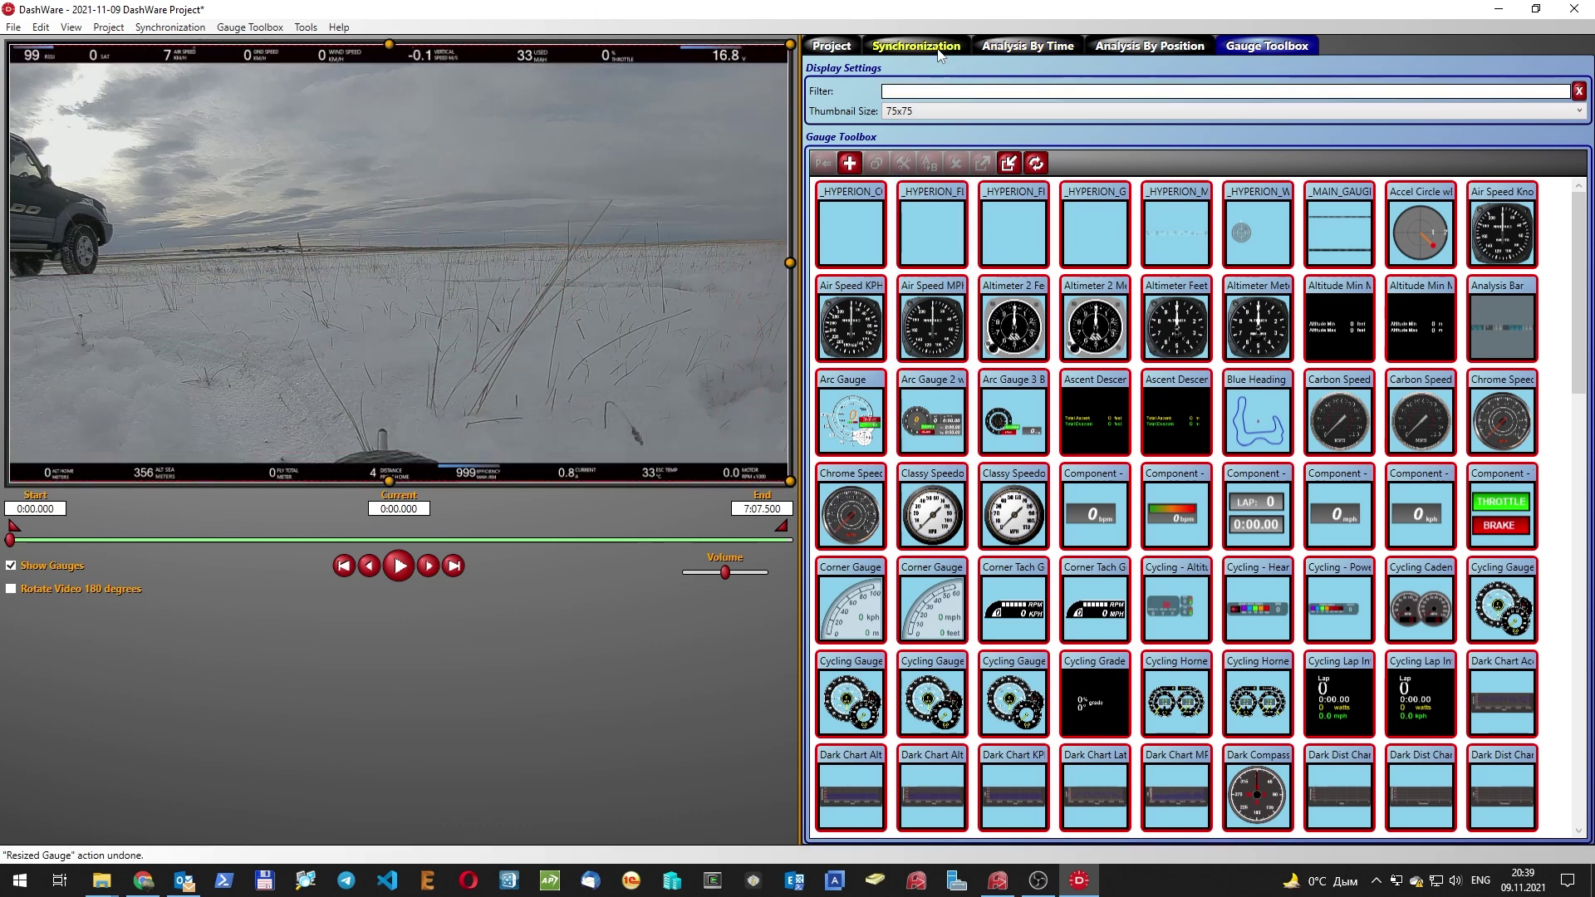
Open the synchronization view and advance the video to 0:09.551.
left_click(916, 47)
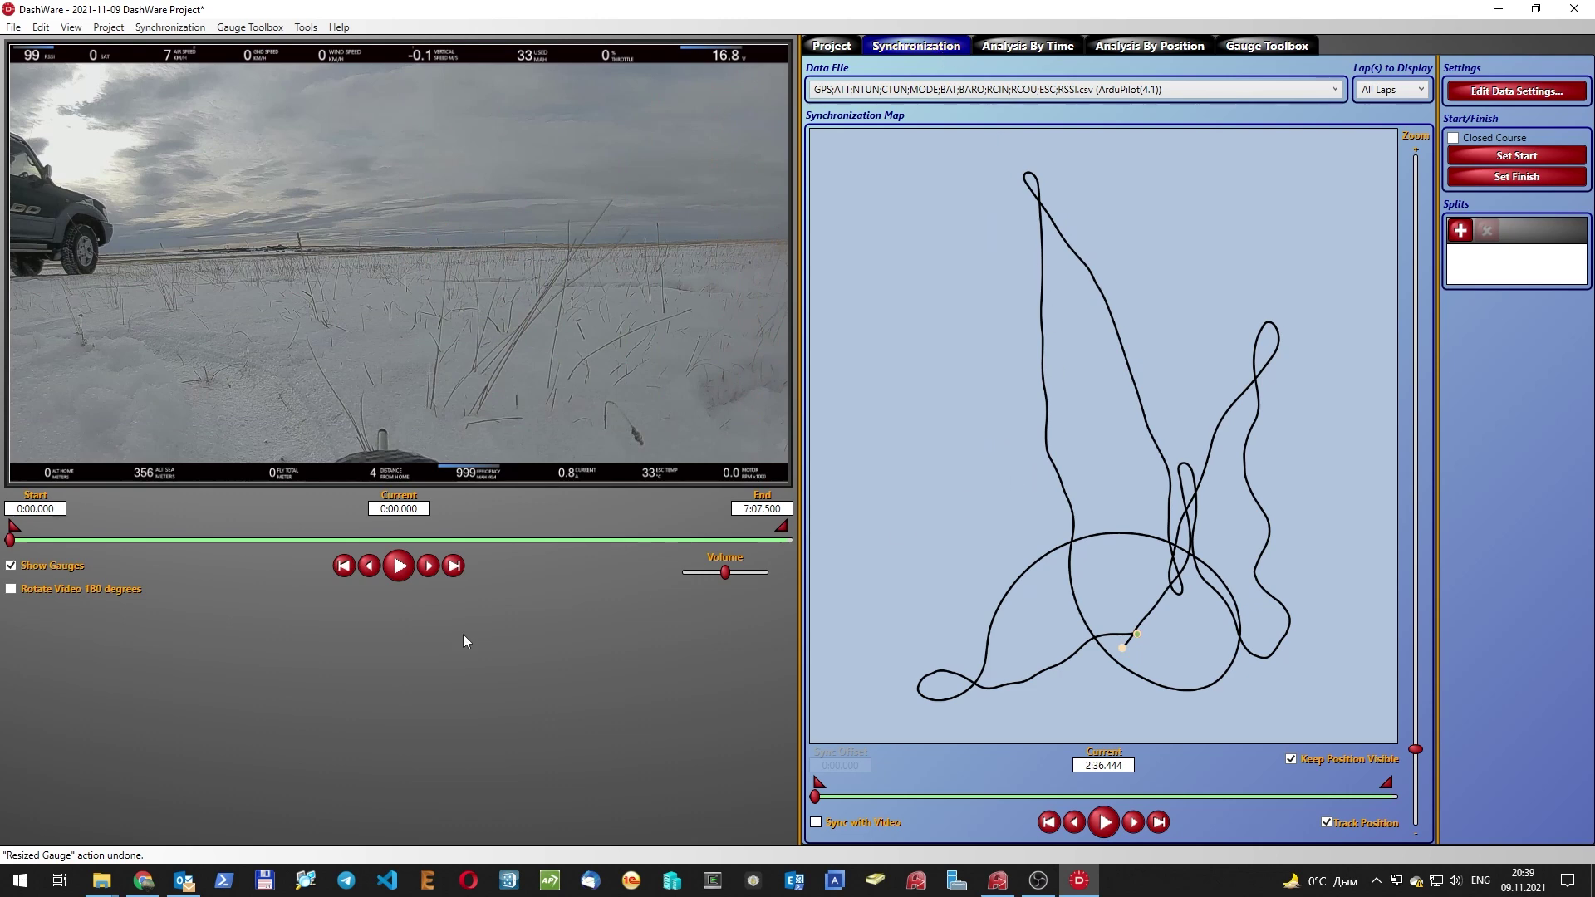
left_click_drag(10, 540, 23, 544)
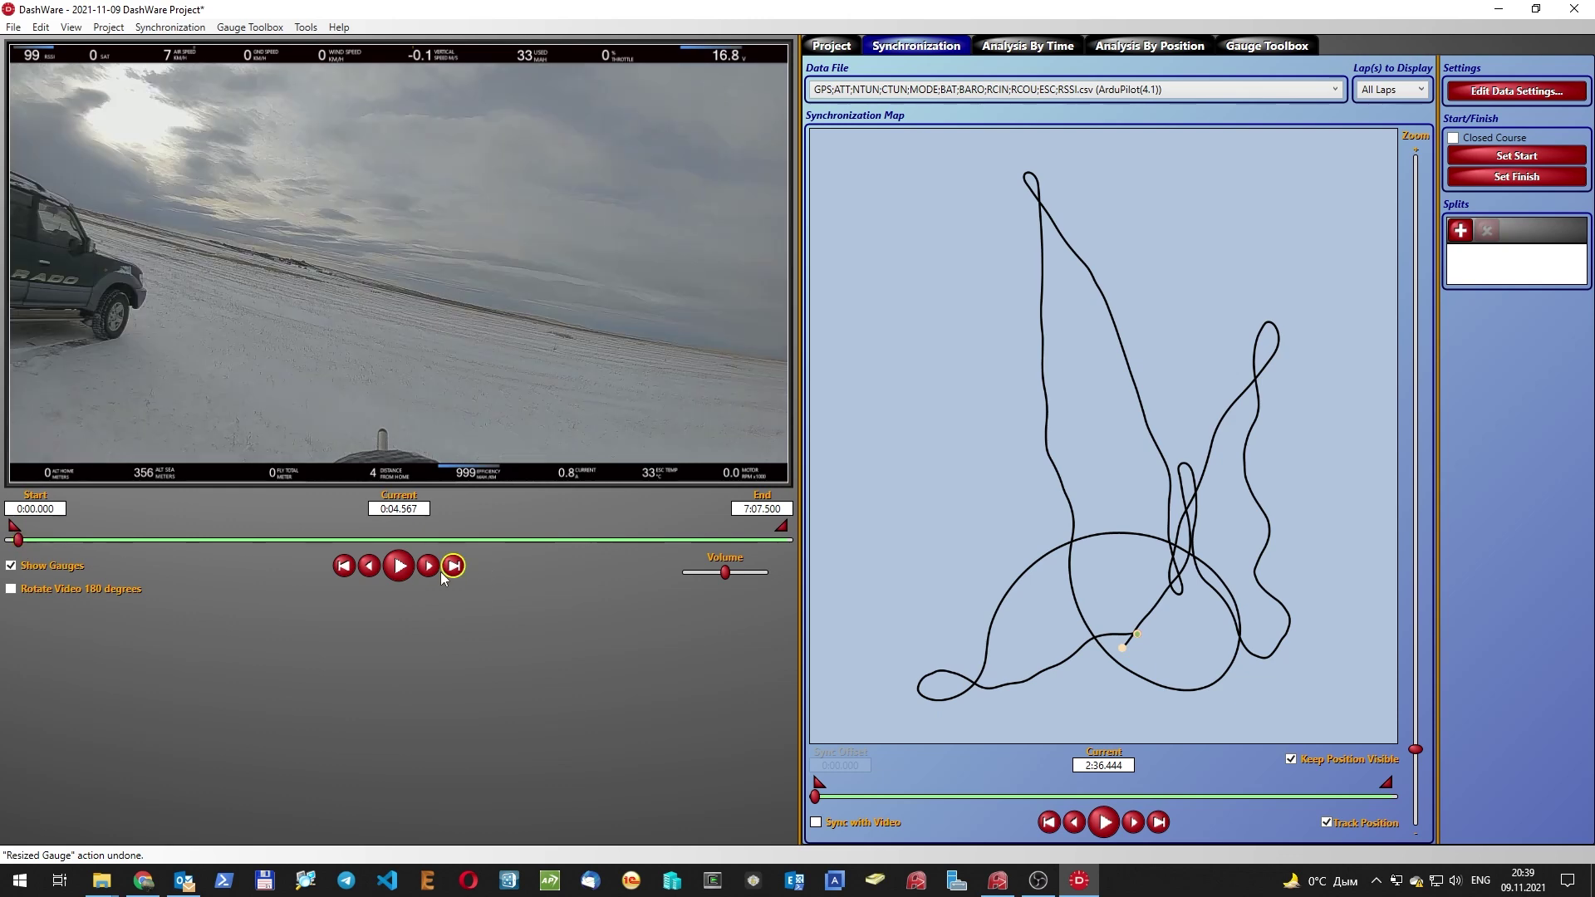
left_click(399, 566)
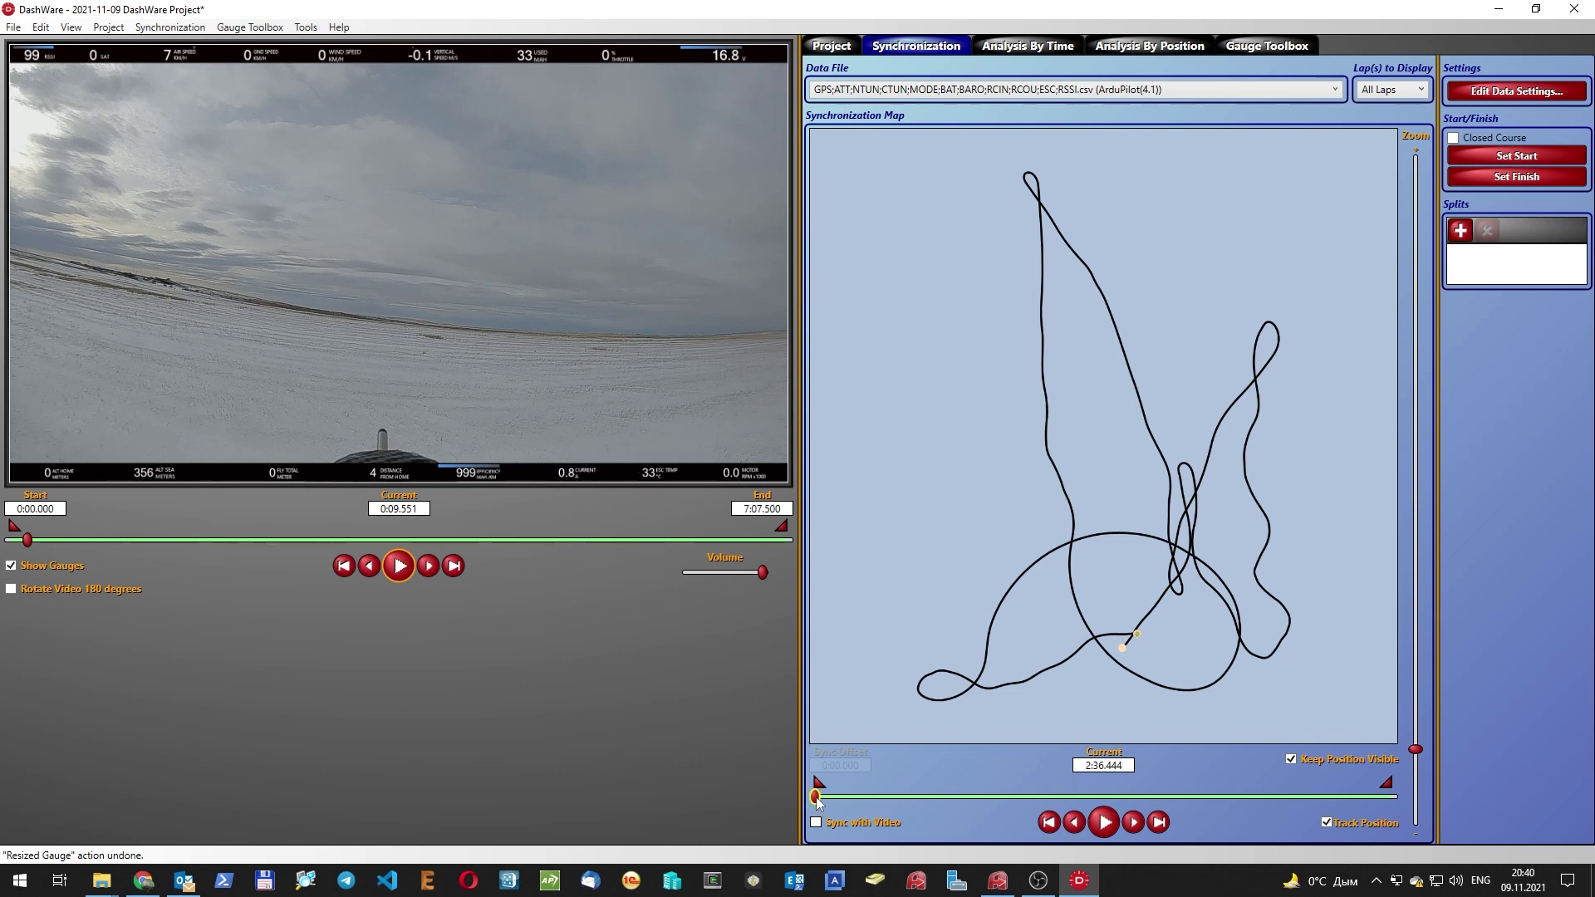
Move the position of the GPS;ATT;NTUN;CTUN;MODE;BAT;BARO;RCIN;RCOU;ESC;RSSI.csv data to 3:27.495.
left_click_drag(817, 799, 876, 767)
left_click_drag(877, 765, 879, 765)
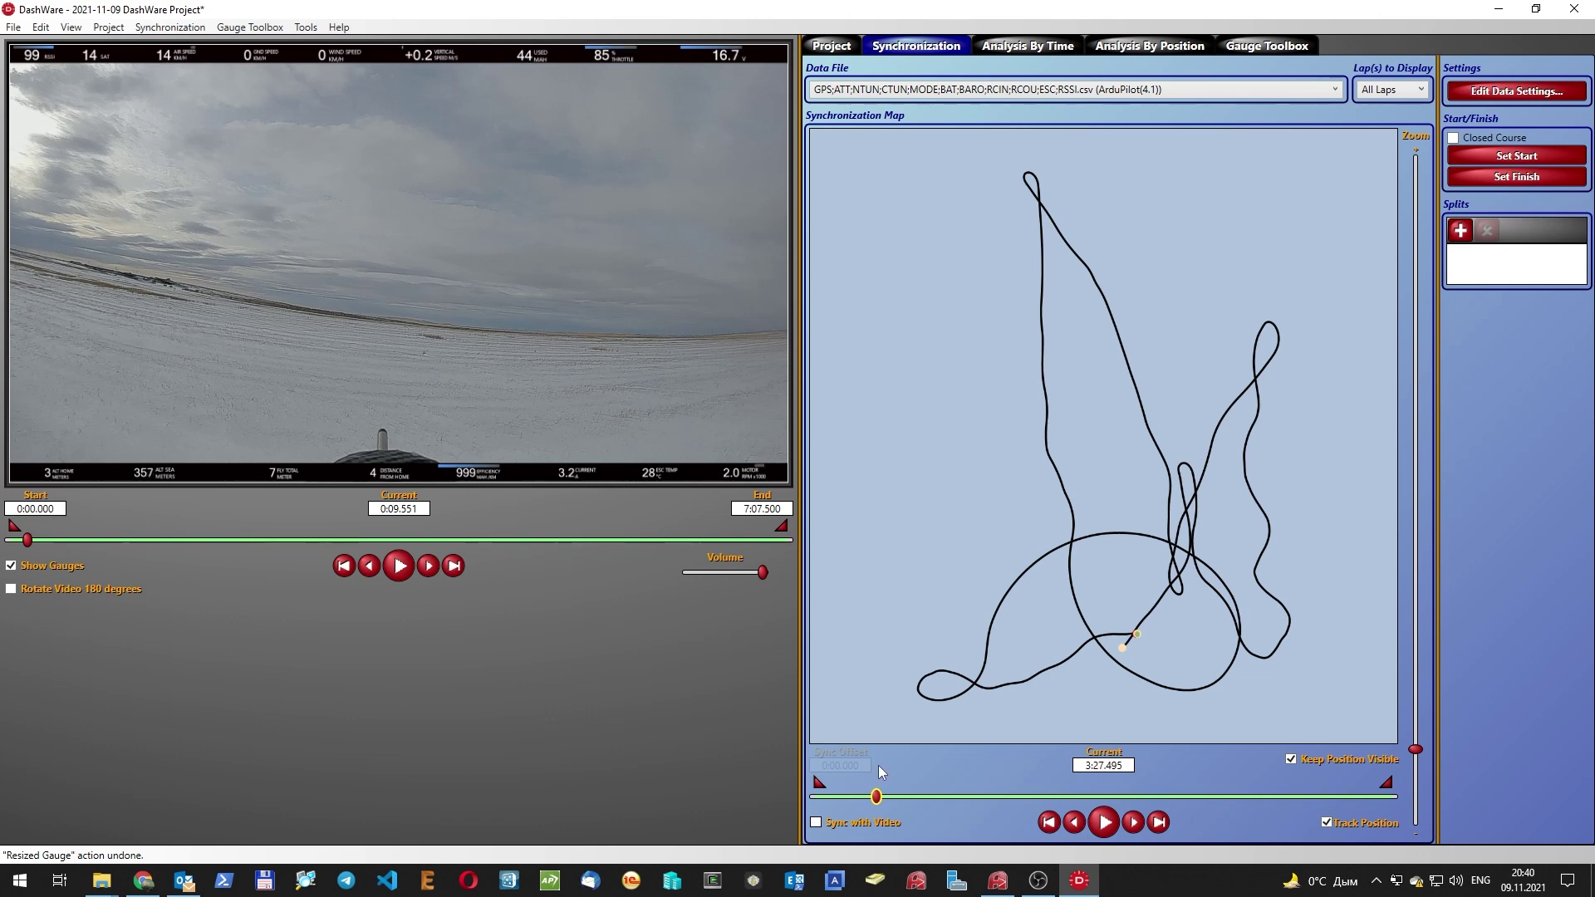
left_click_drag(879, 765, 879, 764)
left_click_drag(1087, 769, 1130, 767)
Move the XKF1;XKF2.csv data position to 3:27.511 and sync this data file with the video.
left_click(895, 91)
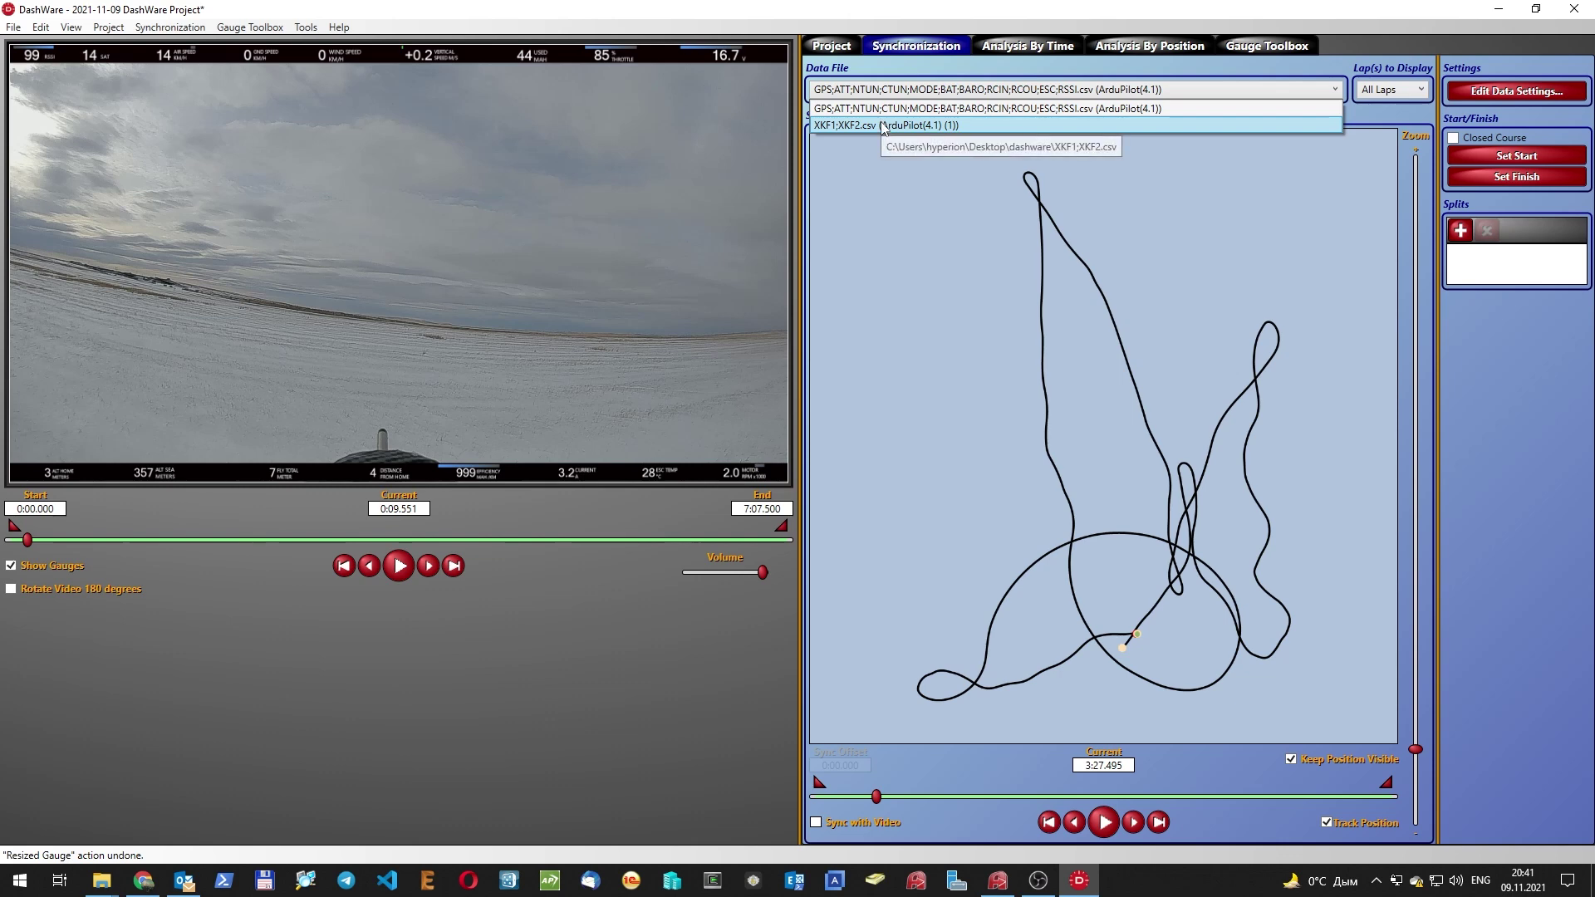
left_click(884, 128)
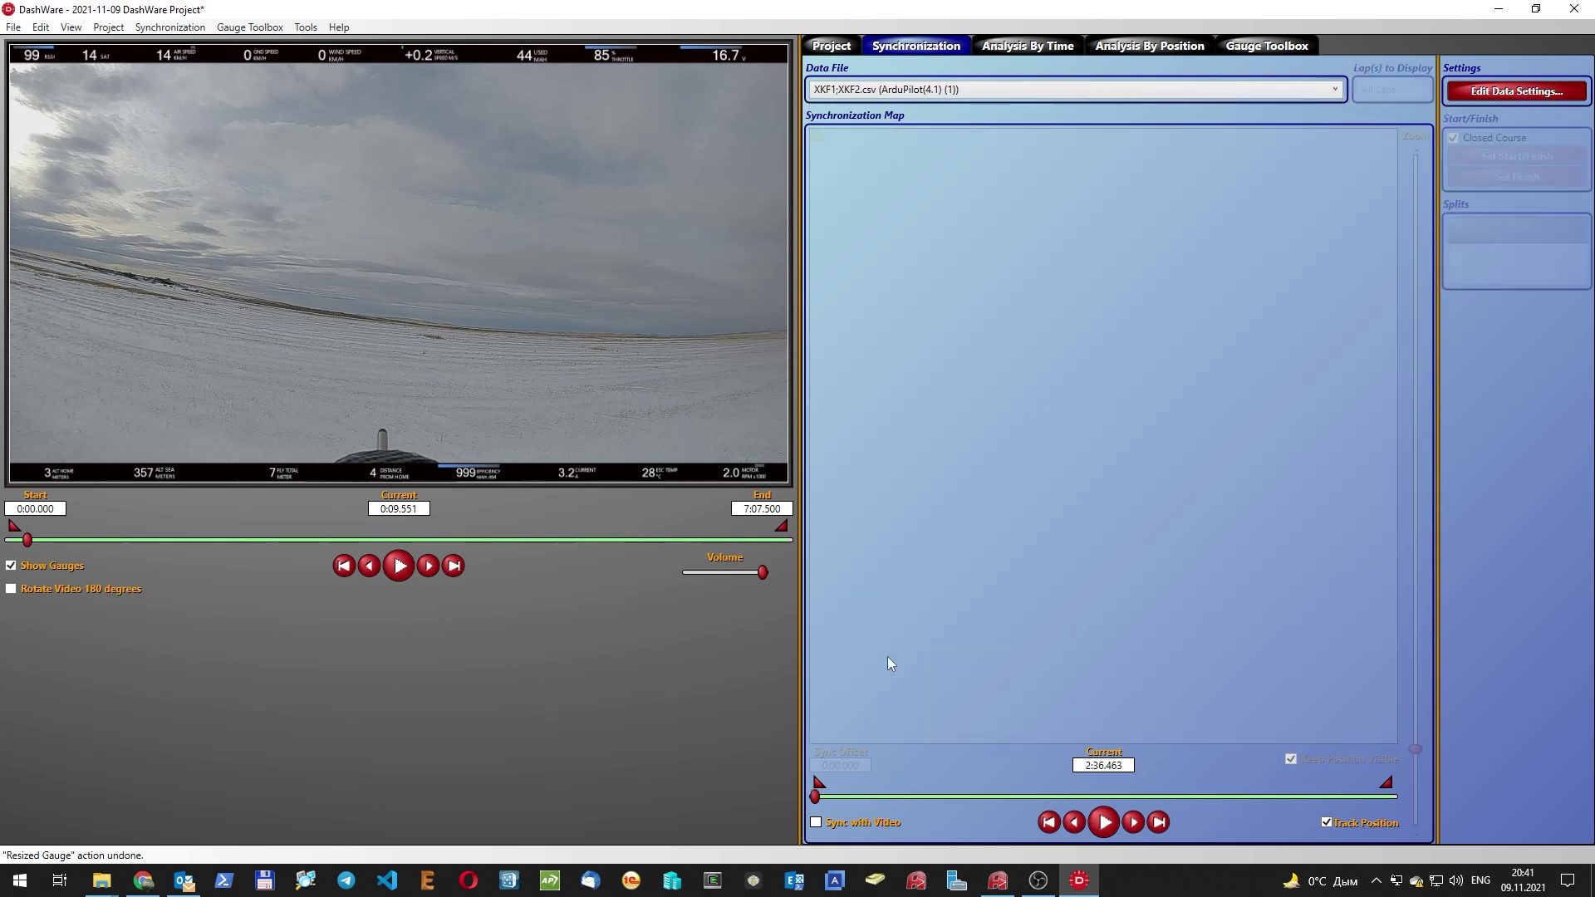
left_click(931, 94)
left_click(927, 109)
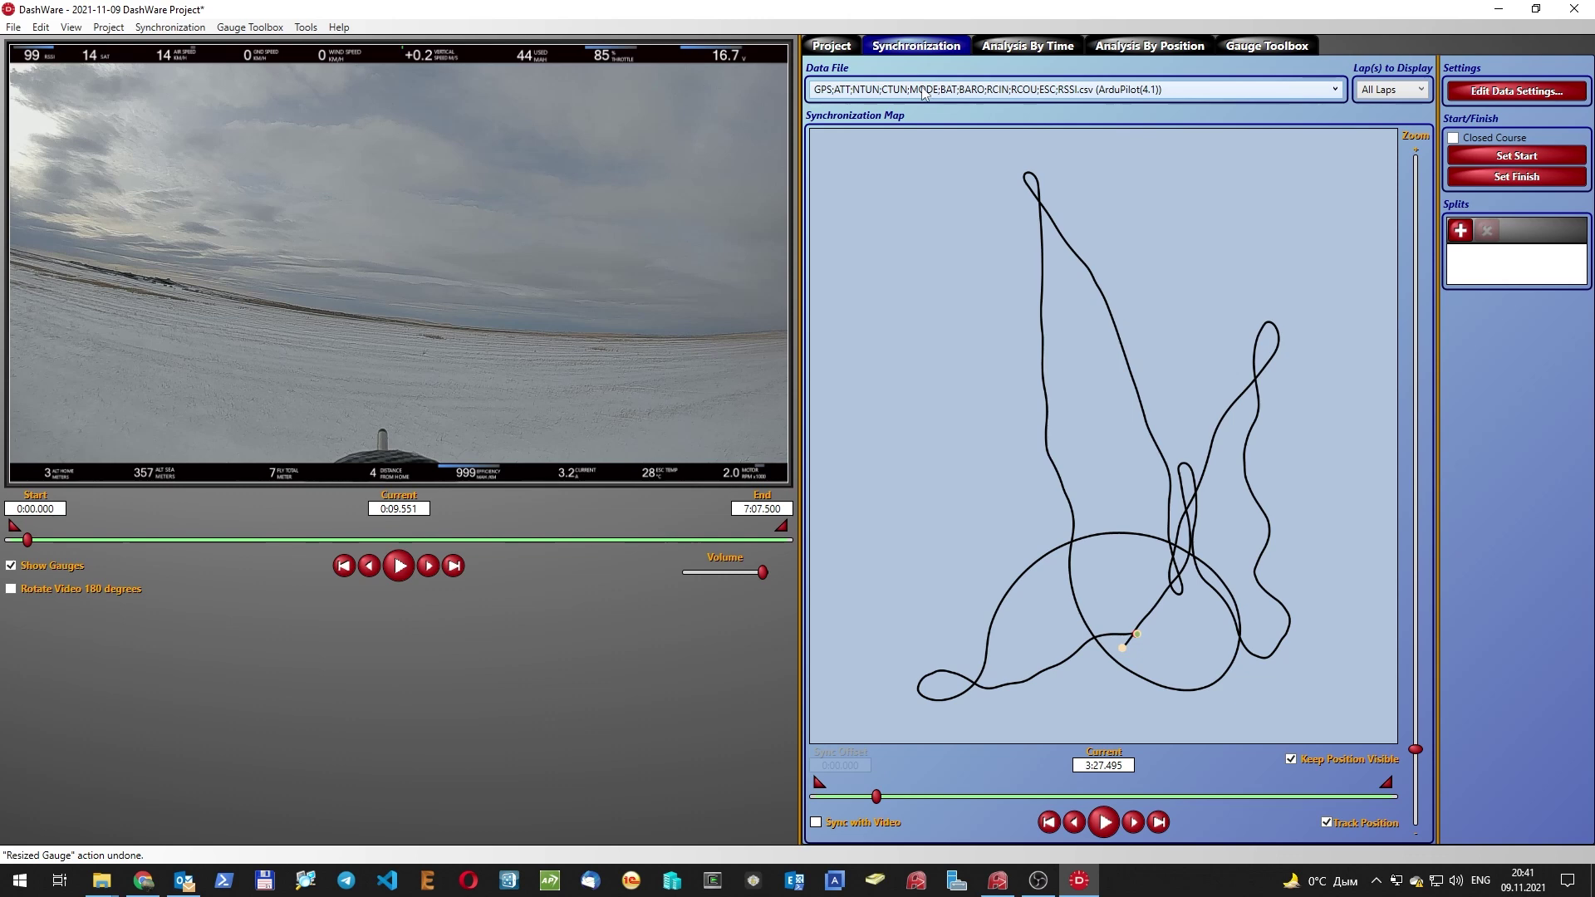
left_click(922, 92)
left_click(884, 127)
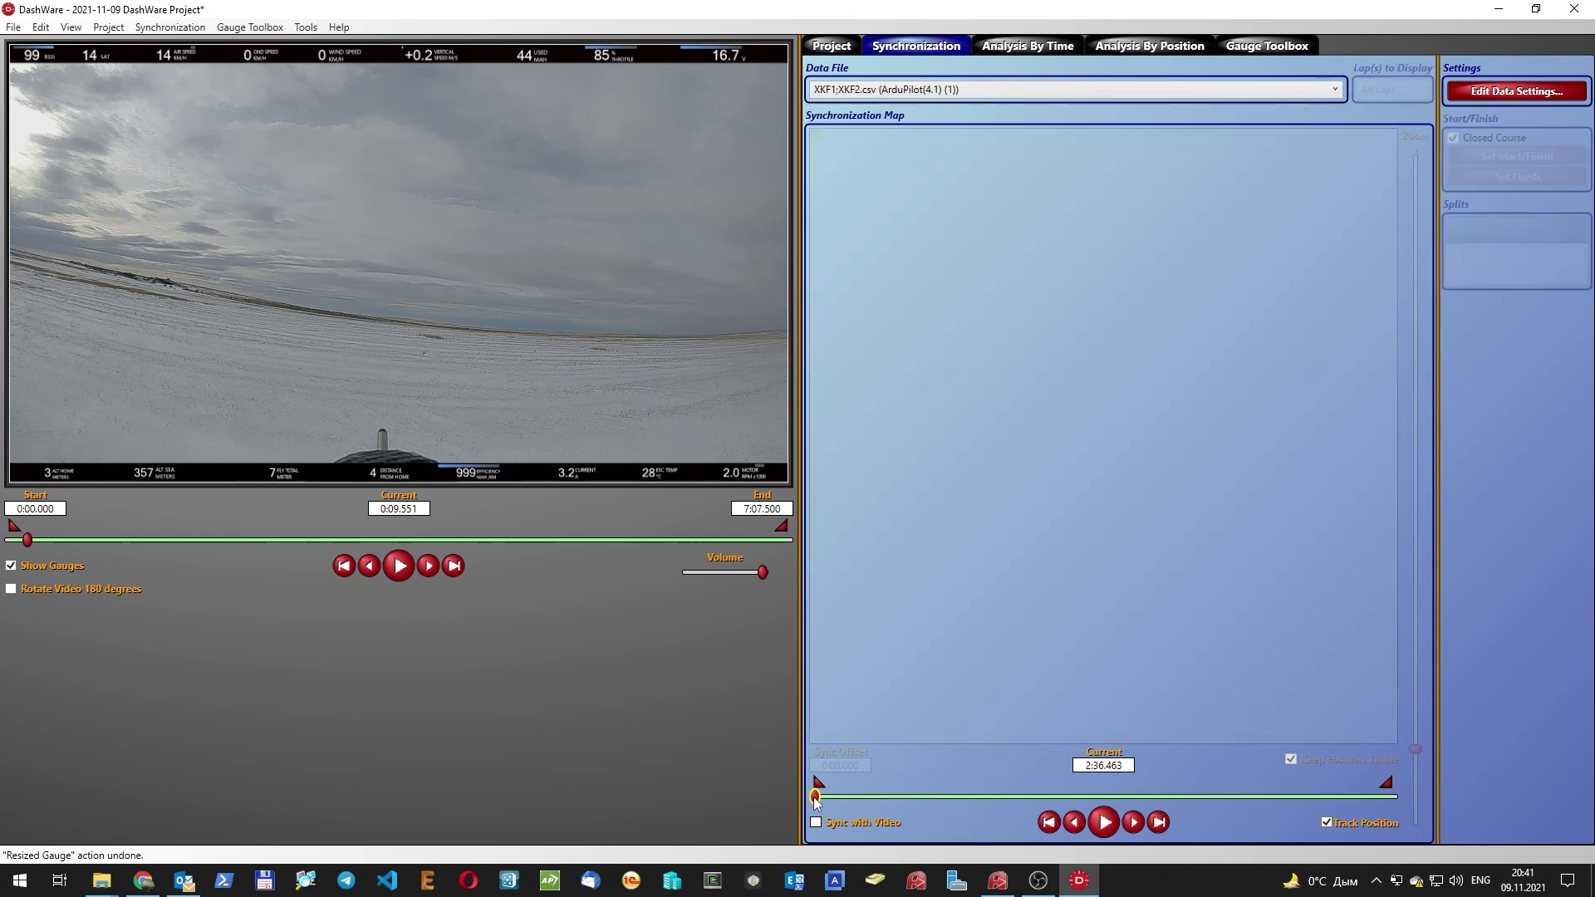
left_click_drag(815, 799, 878, 778)
key("Left")
left_click(815, 822)
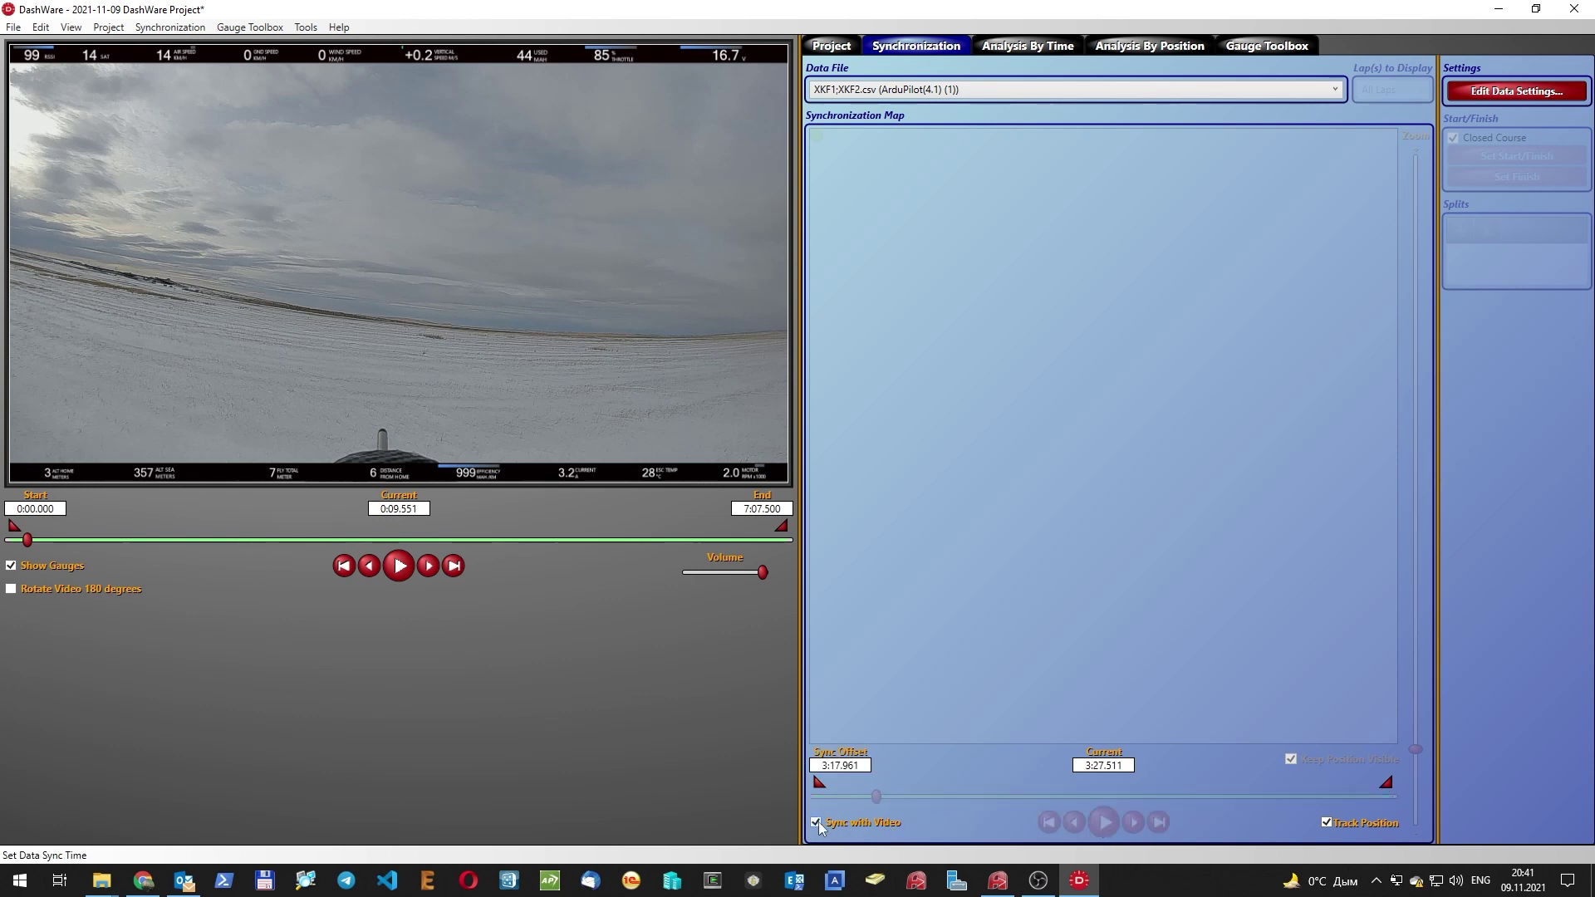
Sync the GPS;ATT;NTUN;CTUN;MODE;BAT;BARO;RCIN;RCOU;ESC;RSSI.csv data with the video at 3:27.495 and play the video on to 0:18.108.
left_click(911, 93)
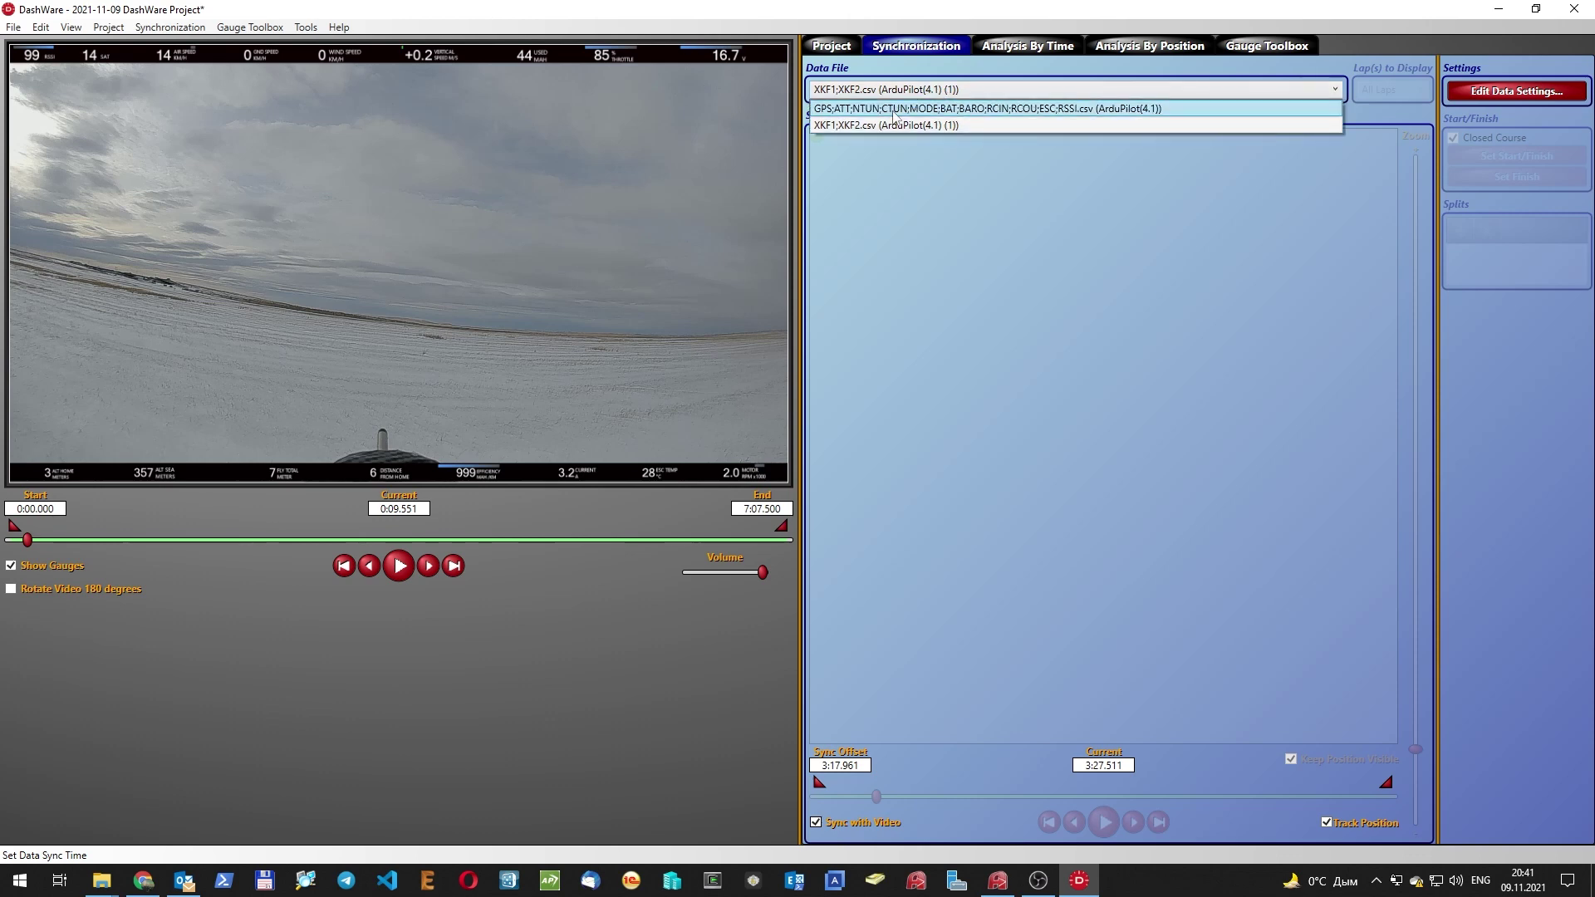
left_click(894, 108)
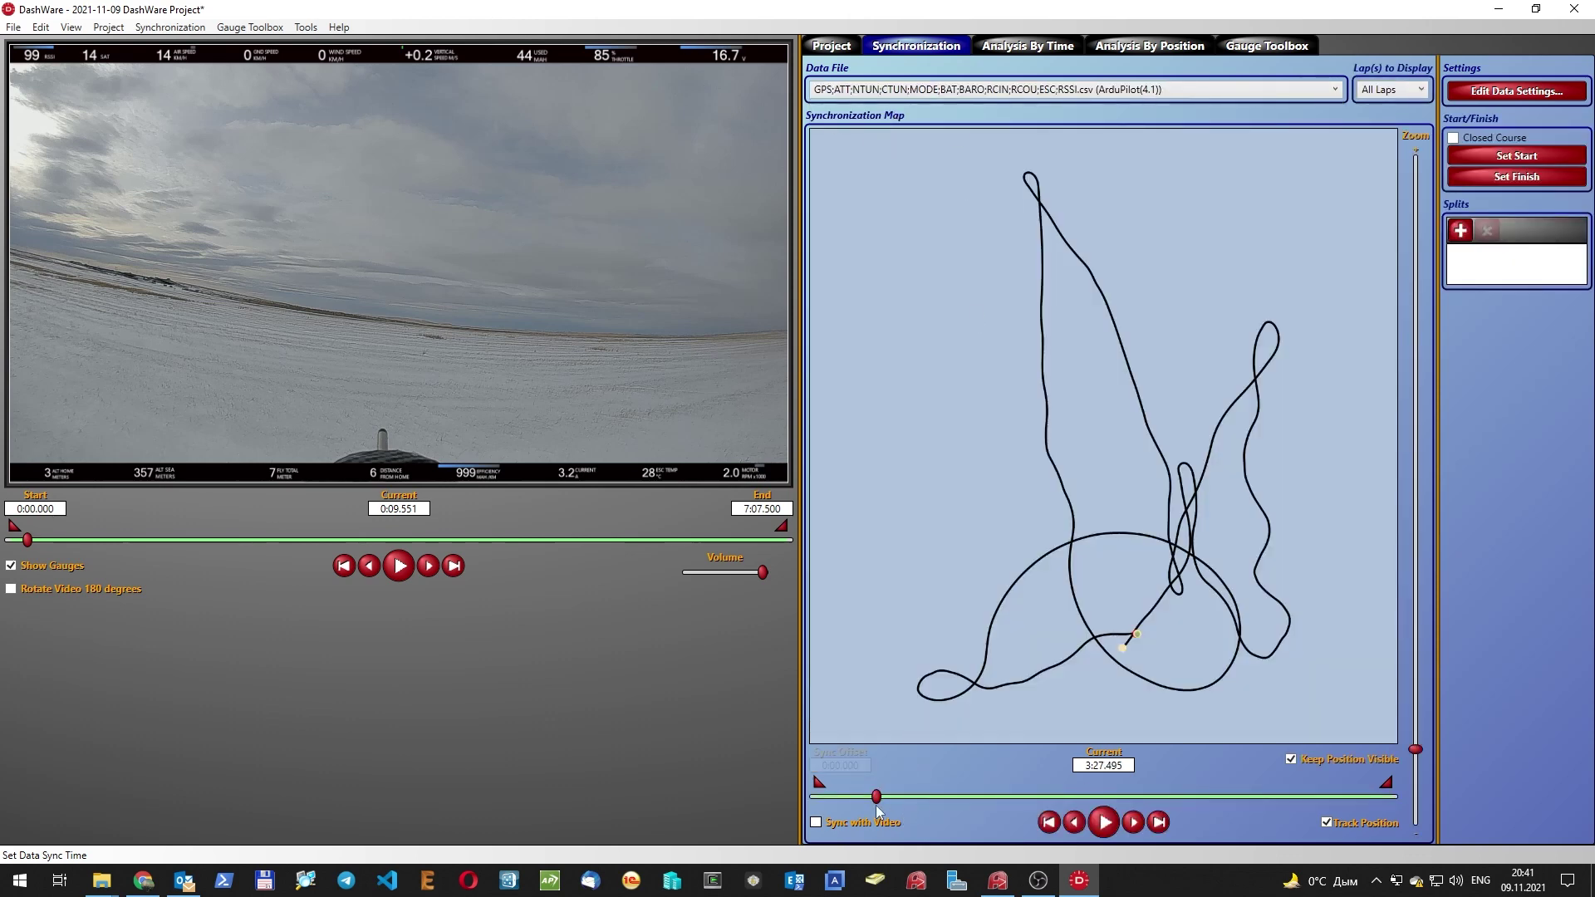
left_click(815, 821)
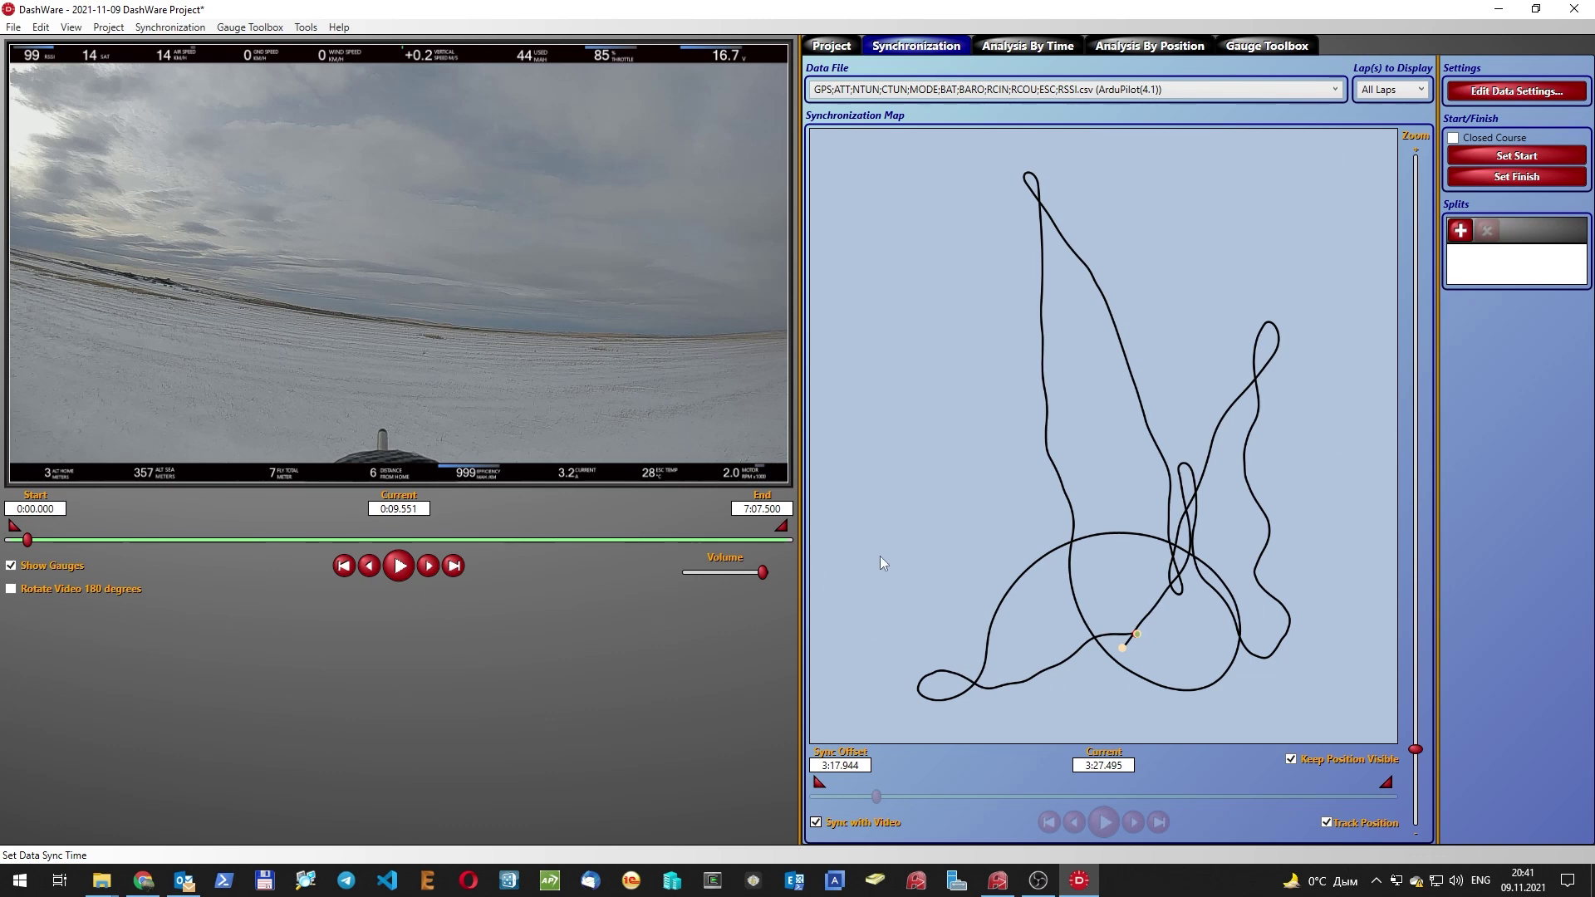
left_click(401, 568)
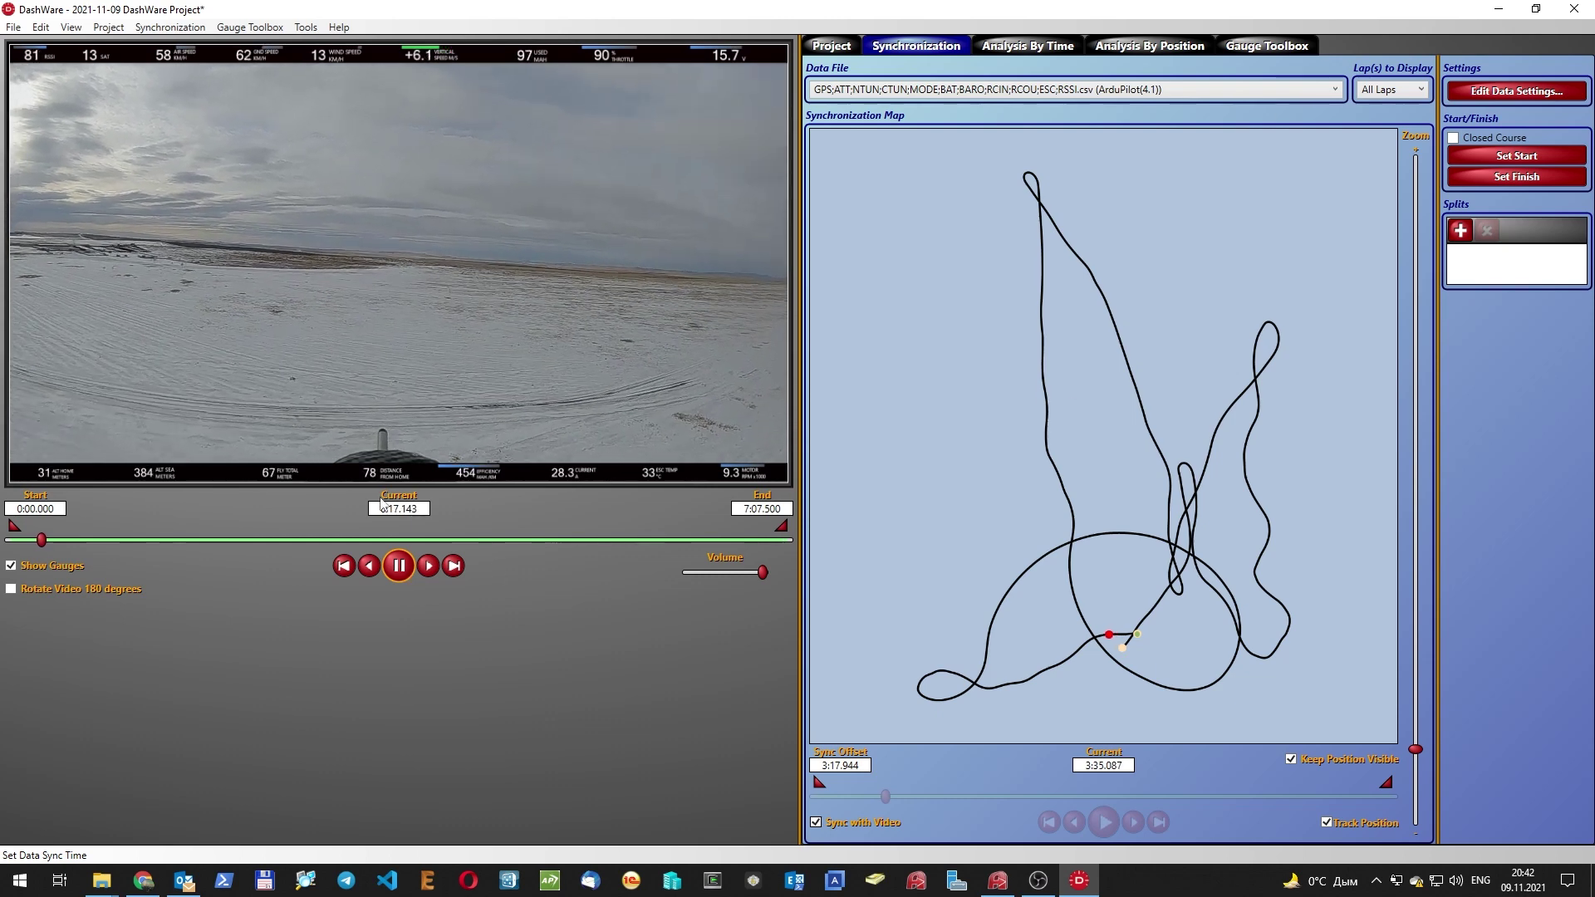
left_click(399, 568)
Overlay the _HYPERION_COMPASS gauge in the video's upper-right corner and the _HYPERION_FLAPS gauge in its lower-right corner.
left_click(1271, 46)
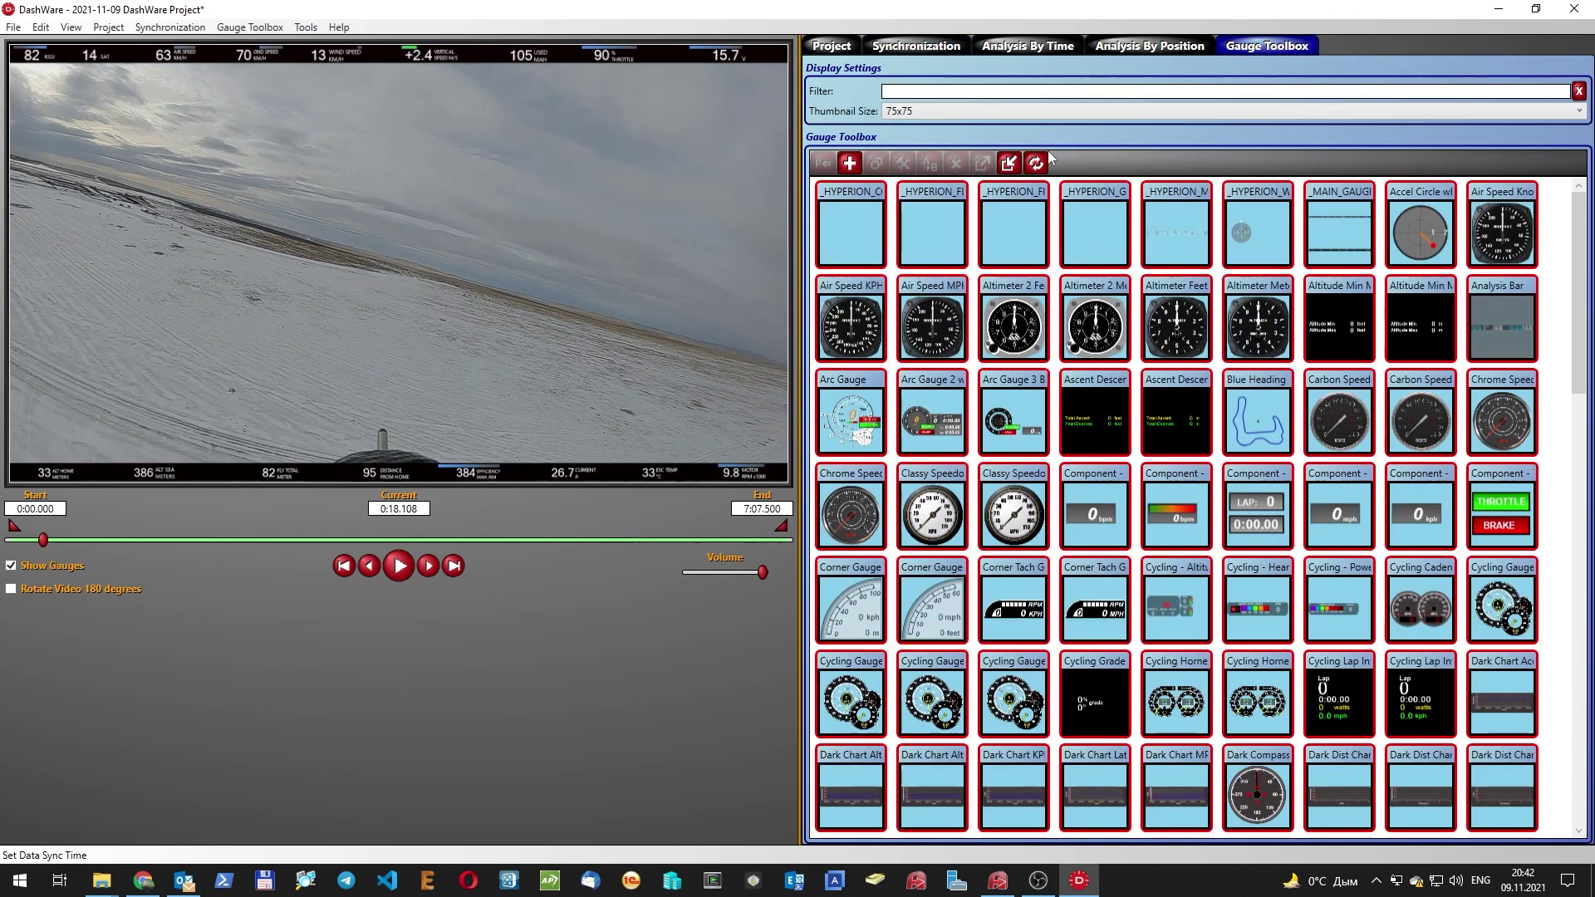
mouse_move(844, 225)
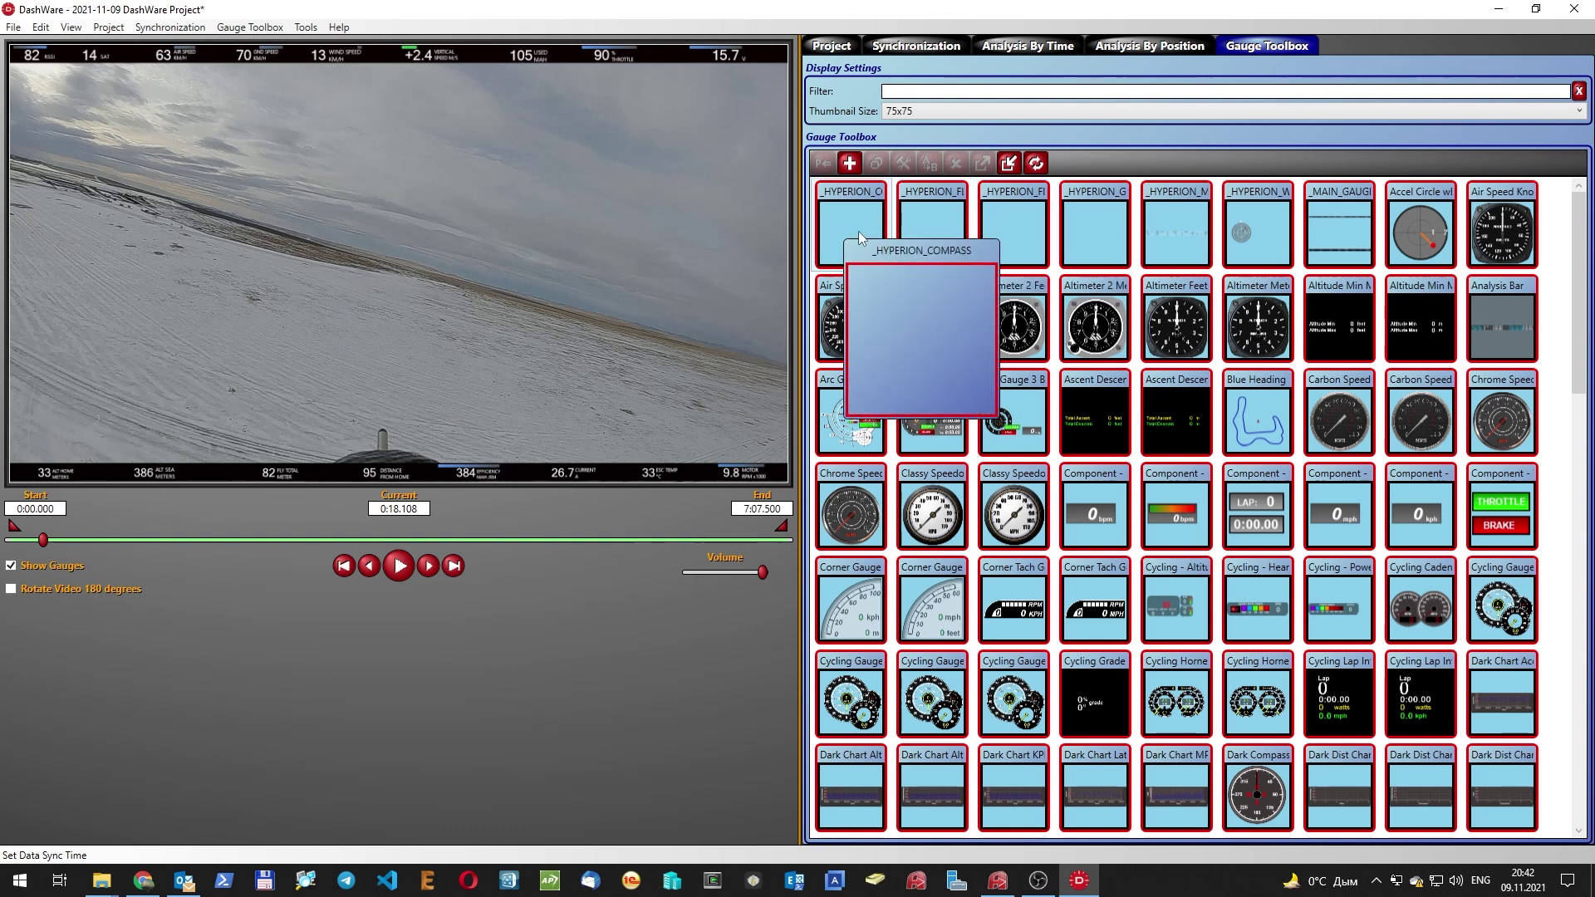
left_click_drag(859, 231, 766, 221)
left_click_drag(718, 114, 720, 122)
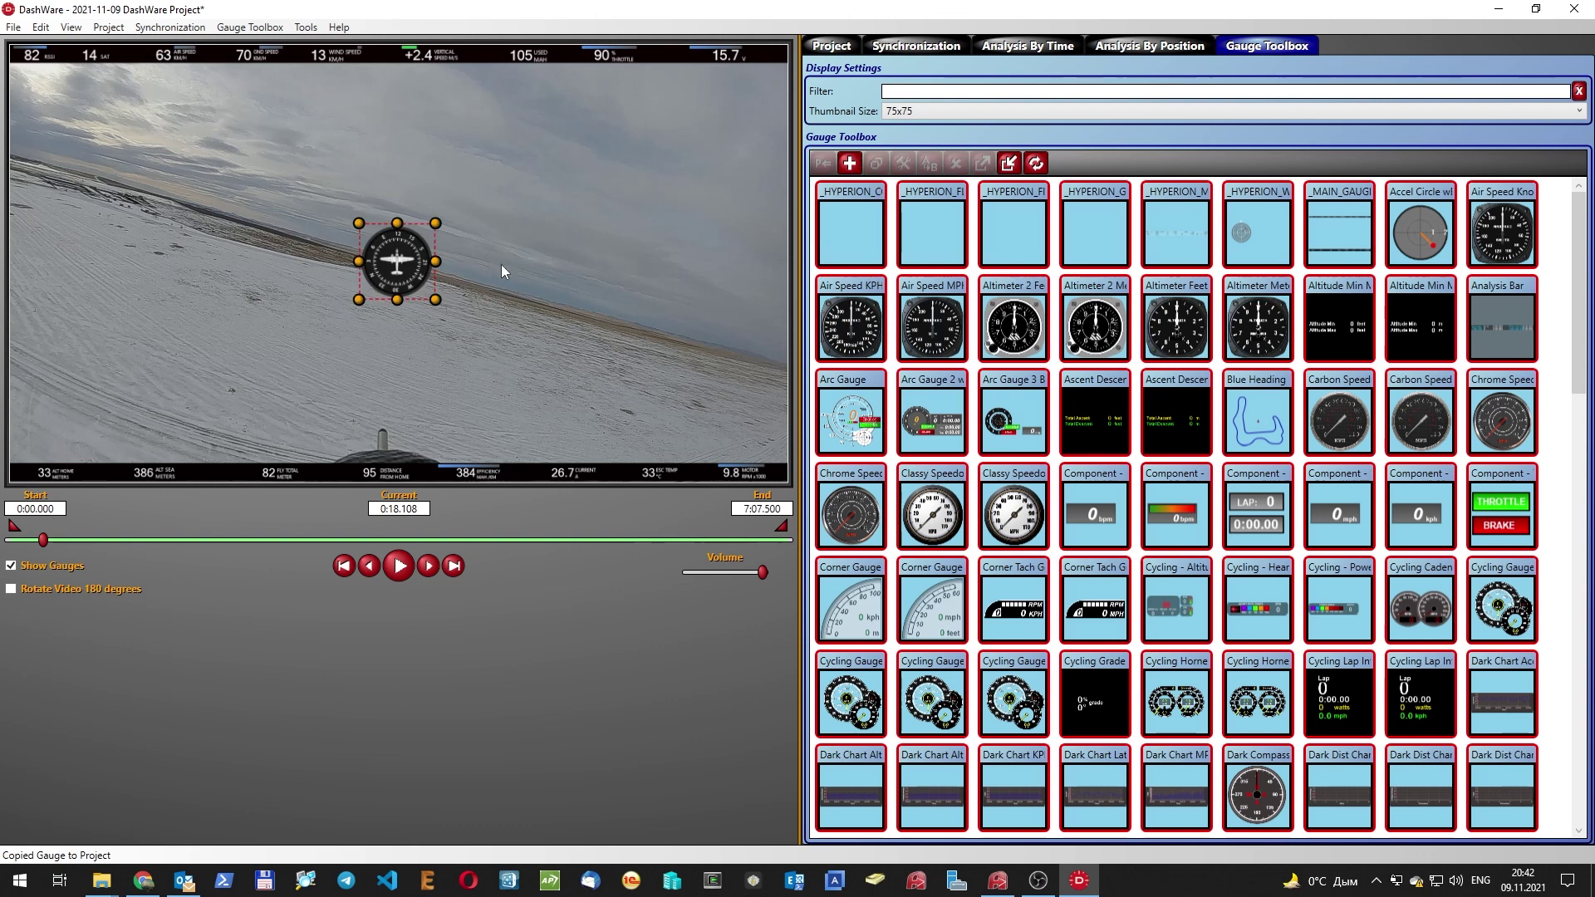
left_click_drag(409, 262, 768, 126)
left_click_drag(922, 265, 701, 450)
Examine the SERVO4 input of the flaps gauge and the data types offered in the RCIN,SERVO category, leaving the gauge as is.
double_click(698, 449)
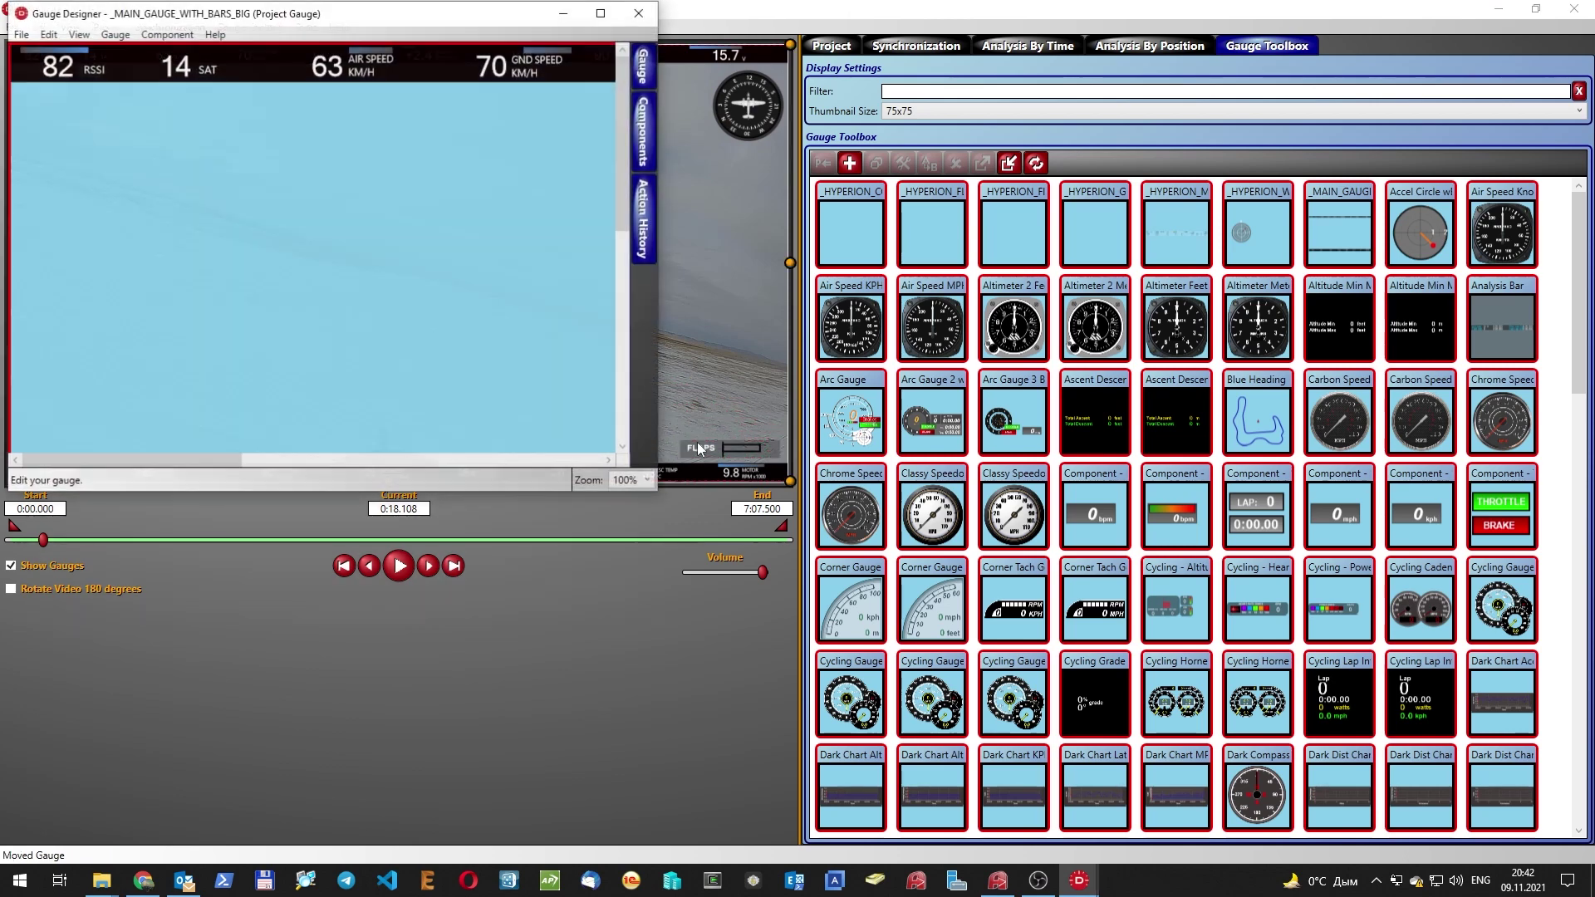
left_click(638, 12)
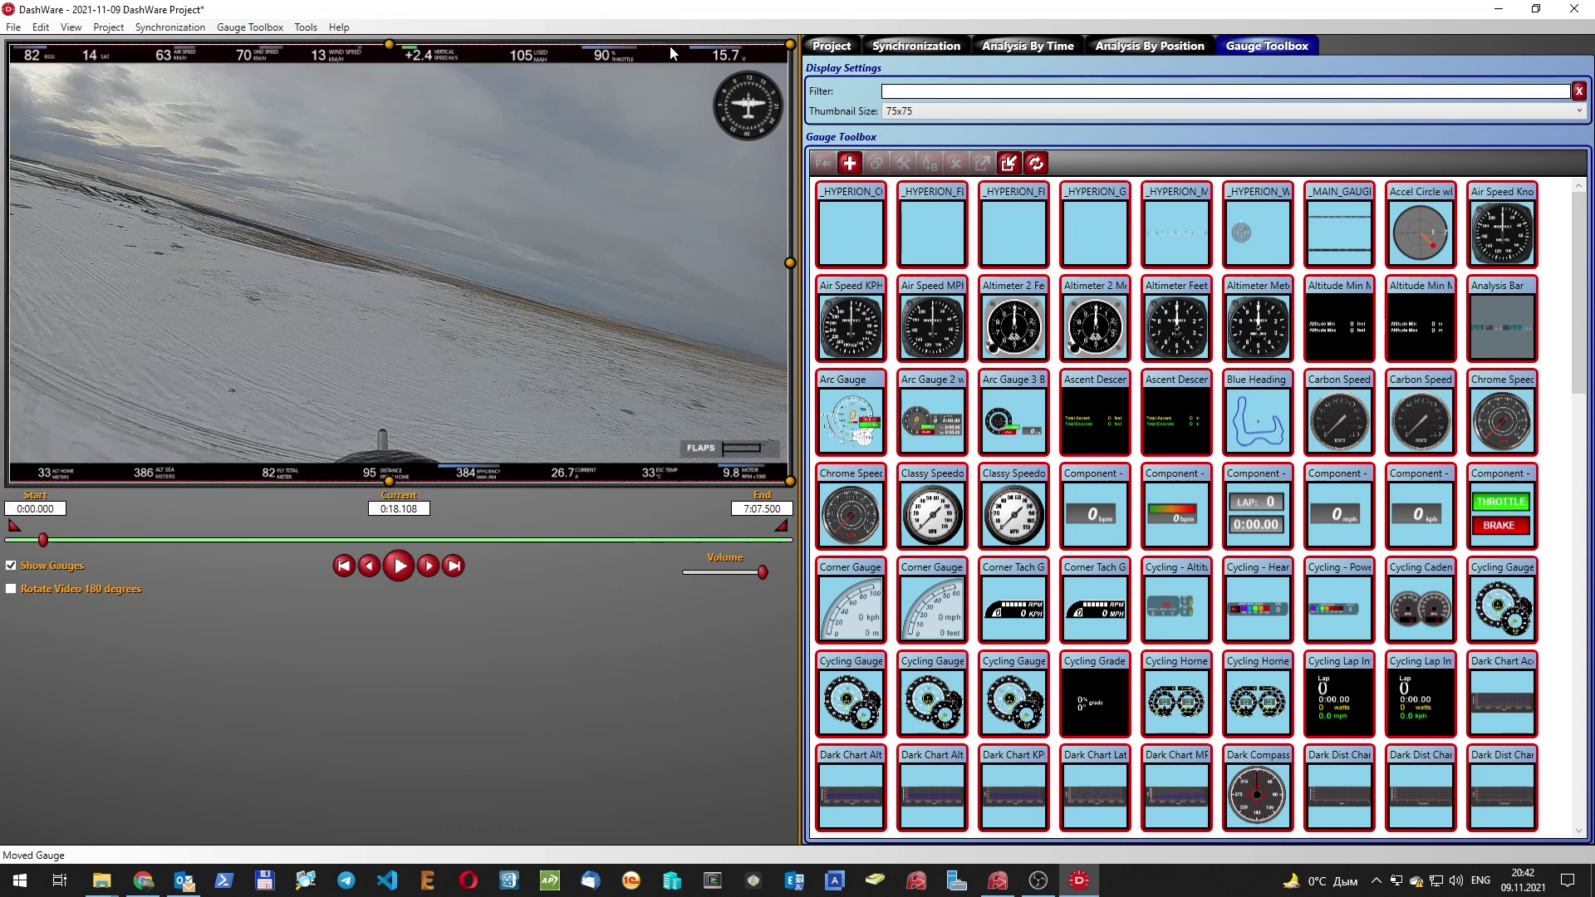
double_click(733, 450)
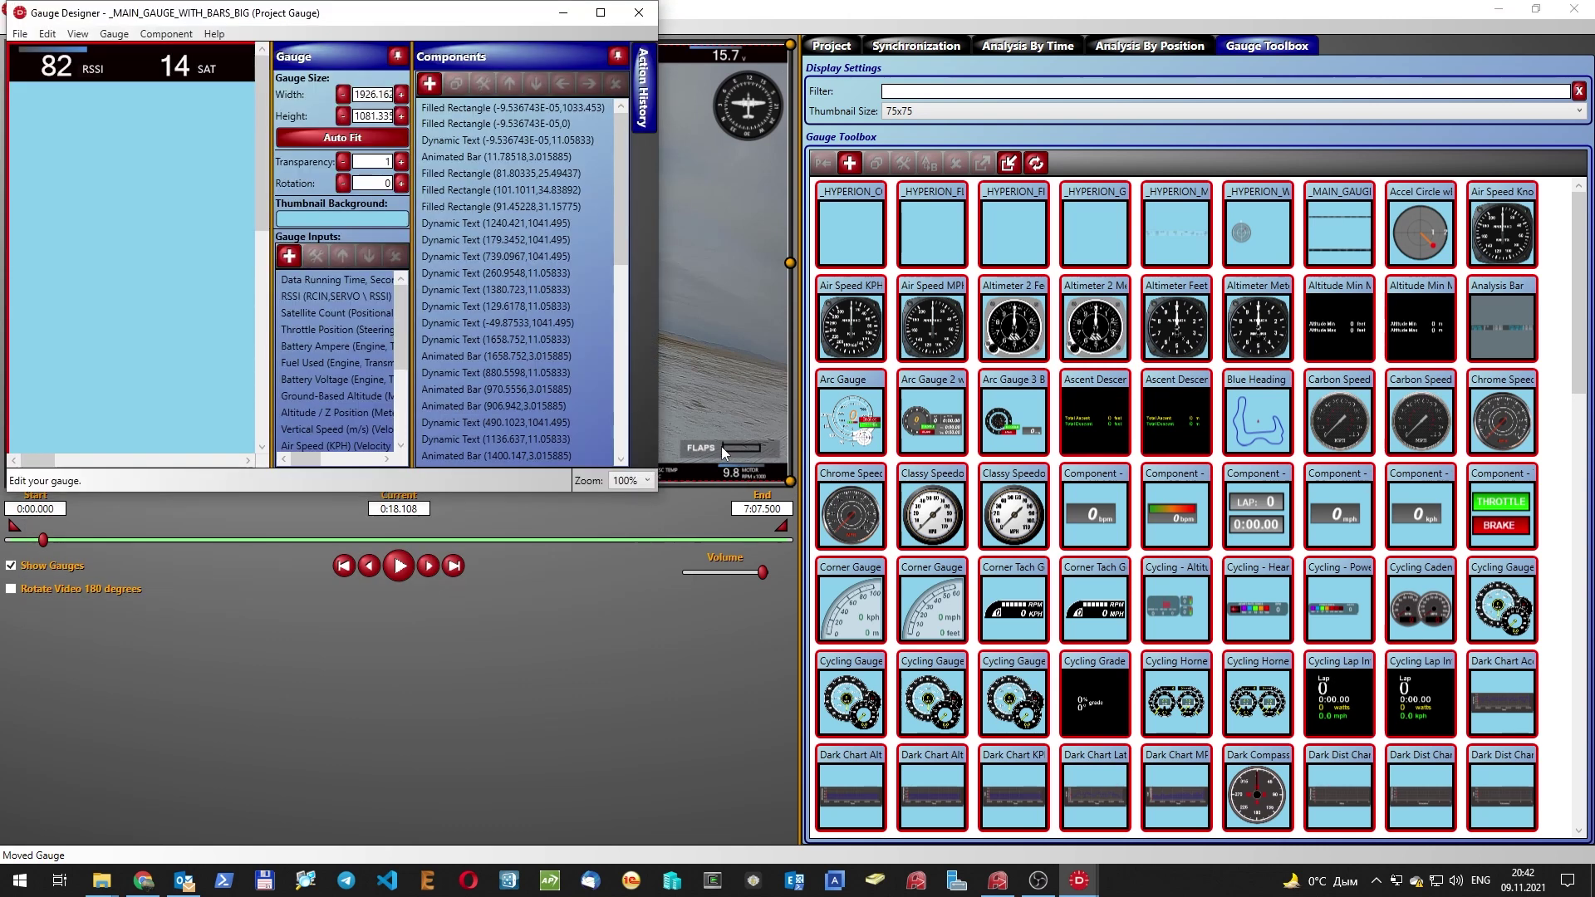
left_click(638, 12)
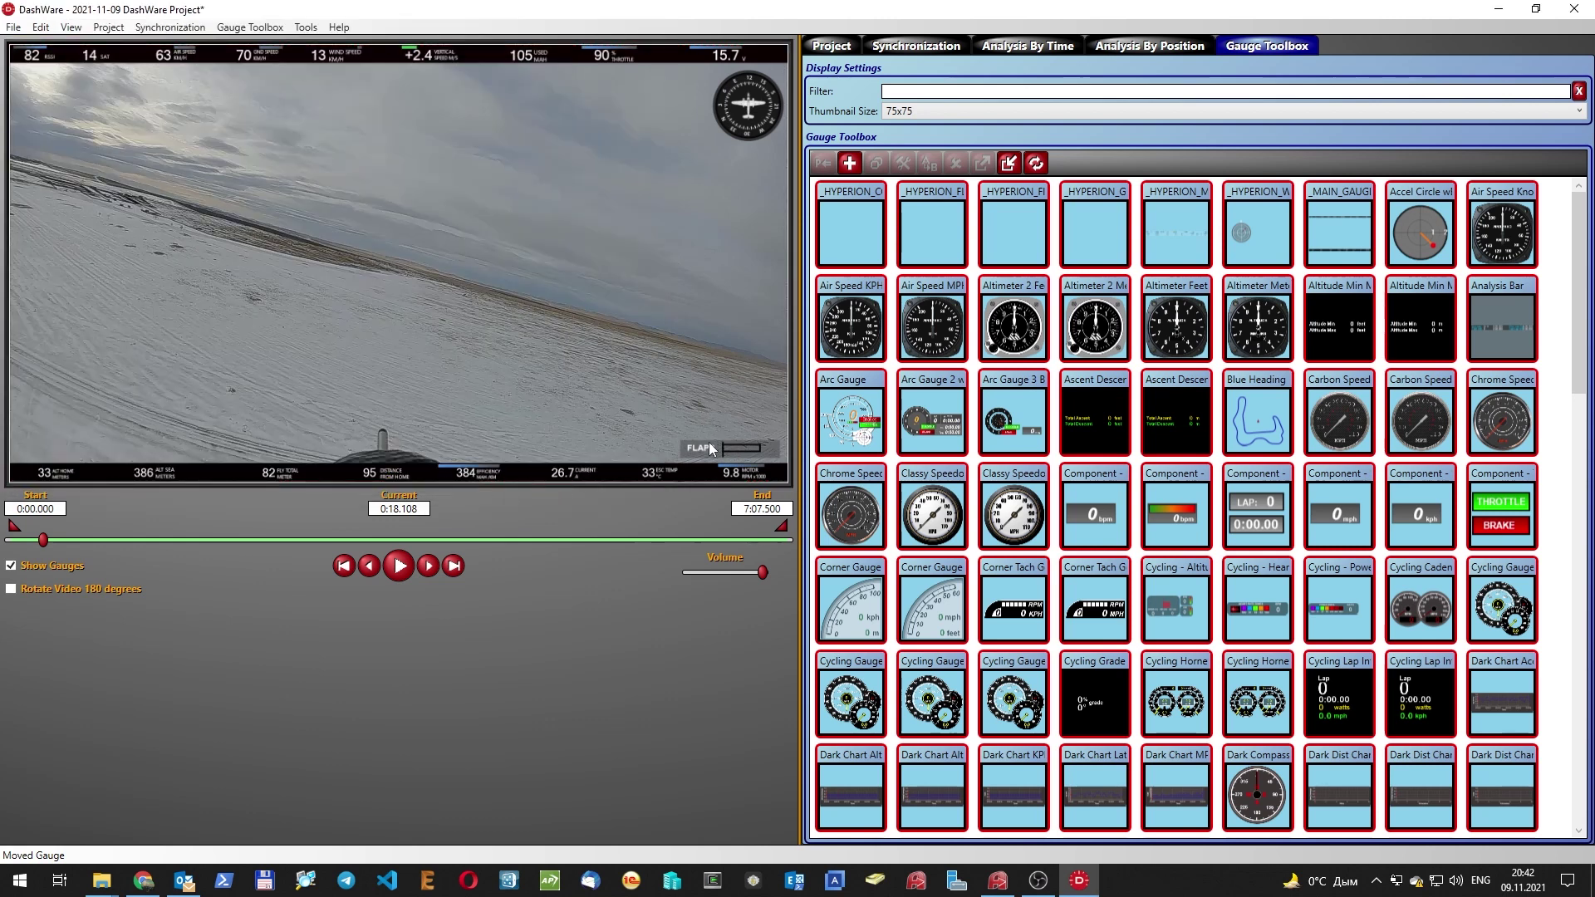
double_click(709, 442)
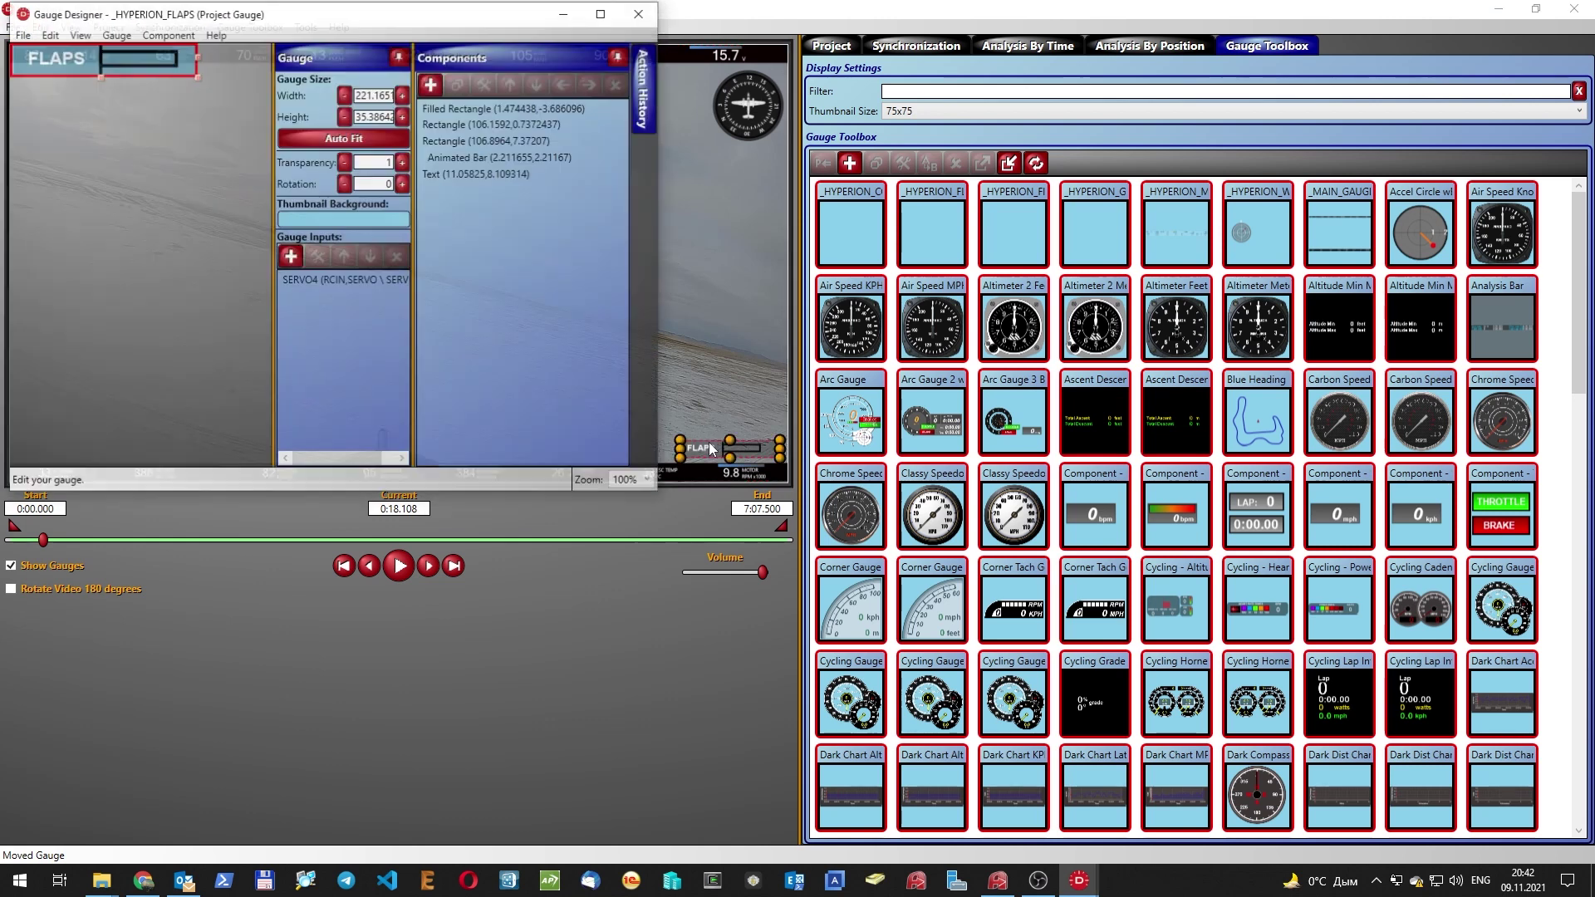
left_click(337, 281)
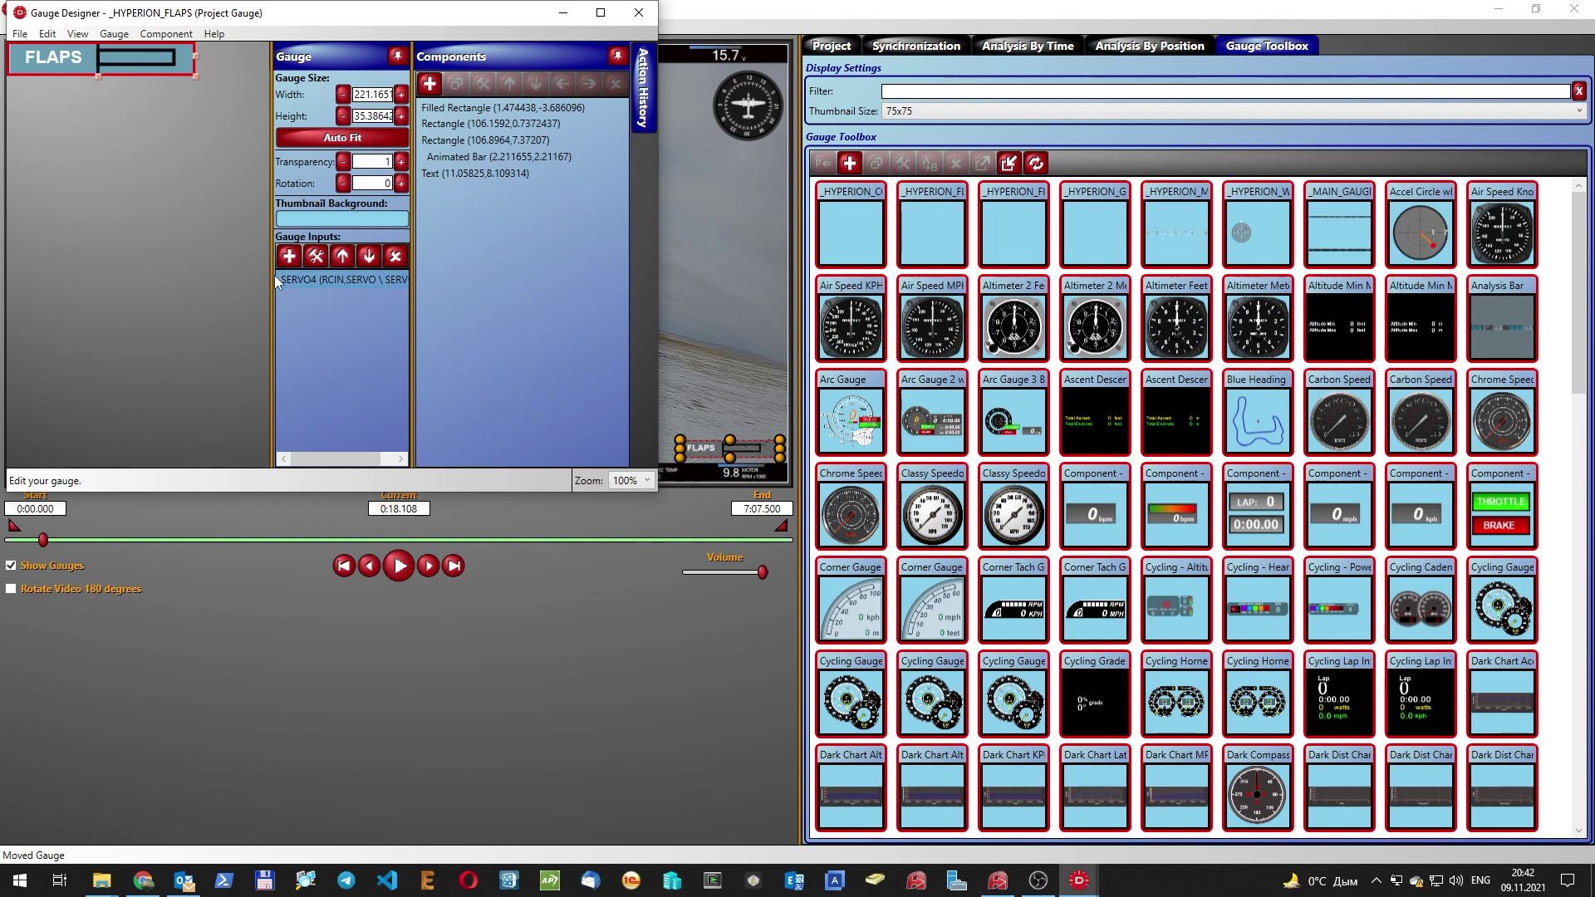
left_click_drag(275, 281, 198, 277)
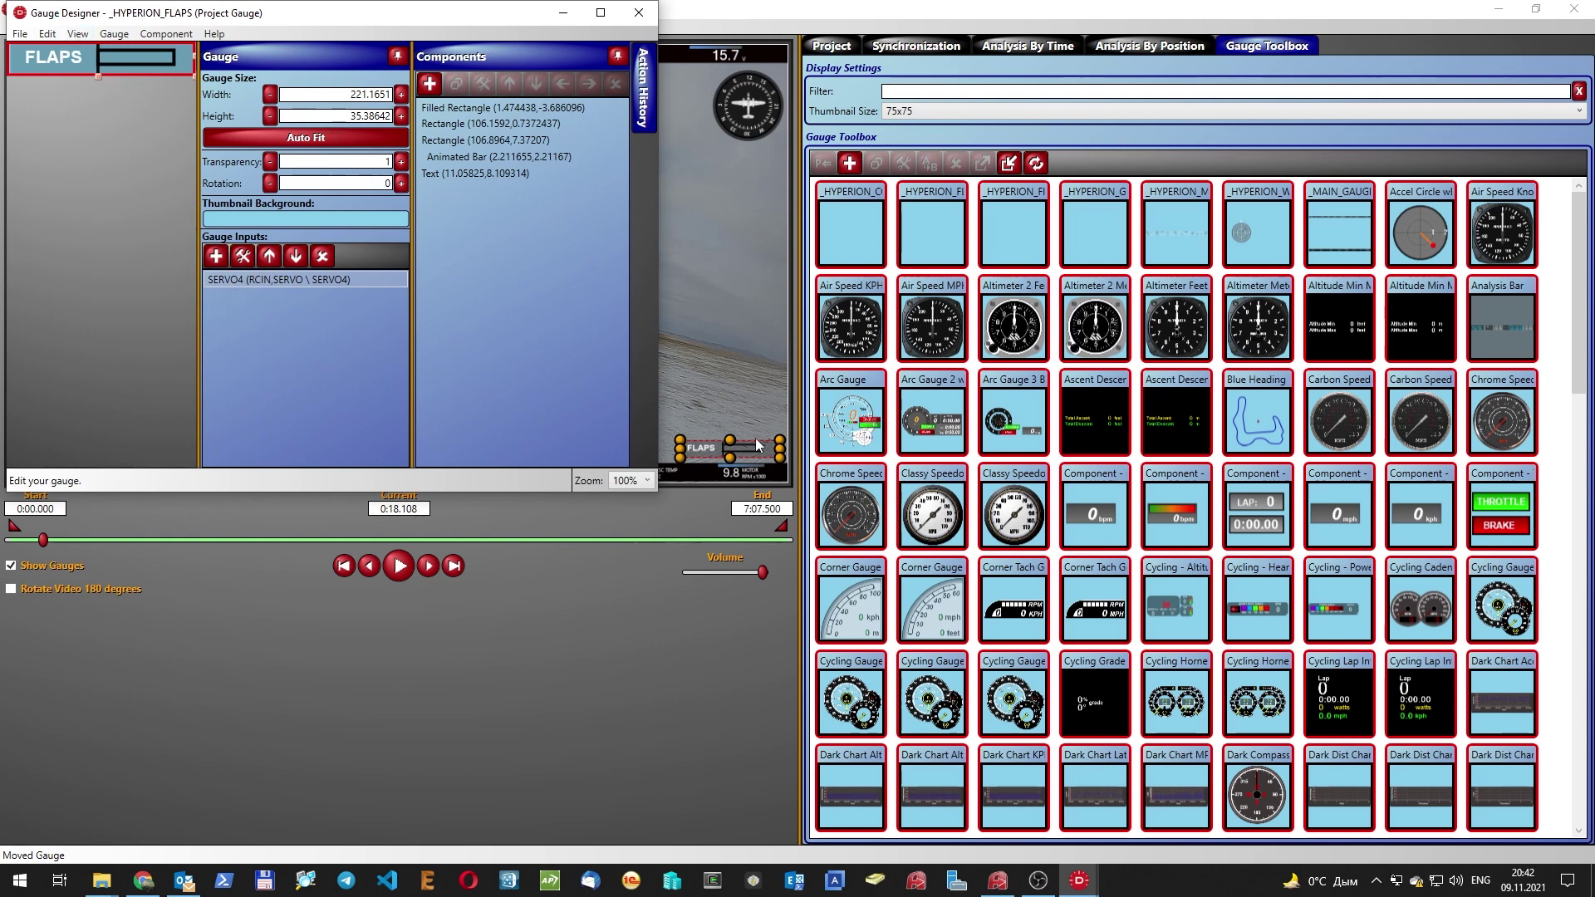
double_click(236, 279)
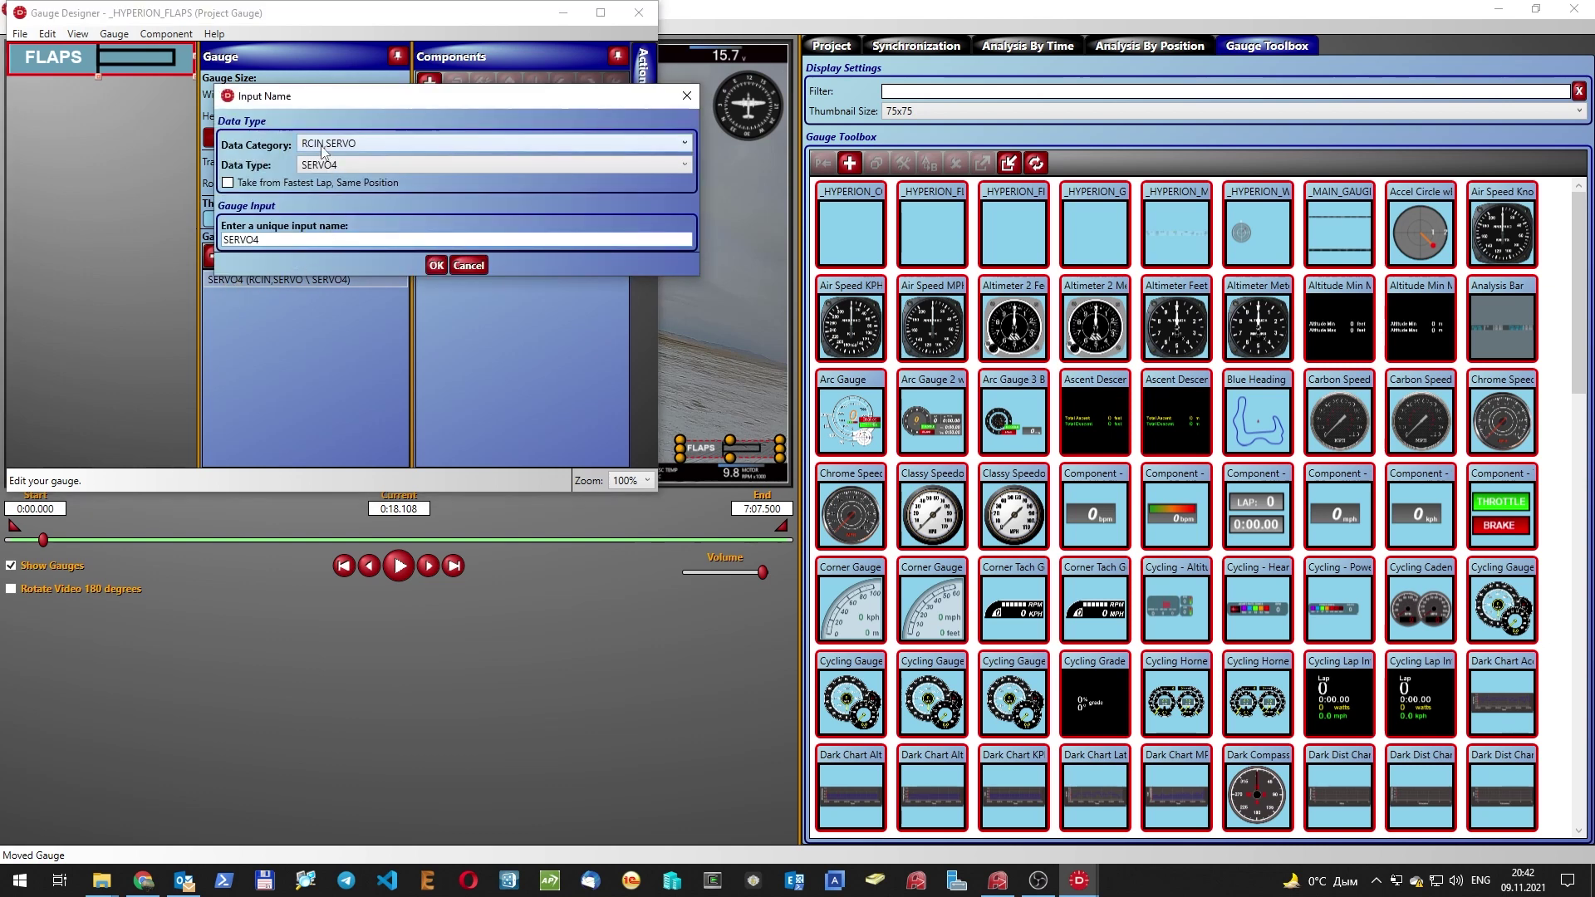
left_click(339, 165)
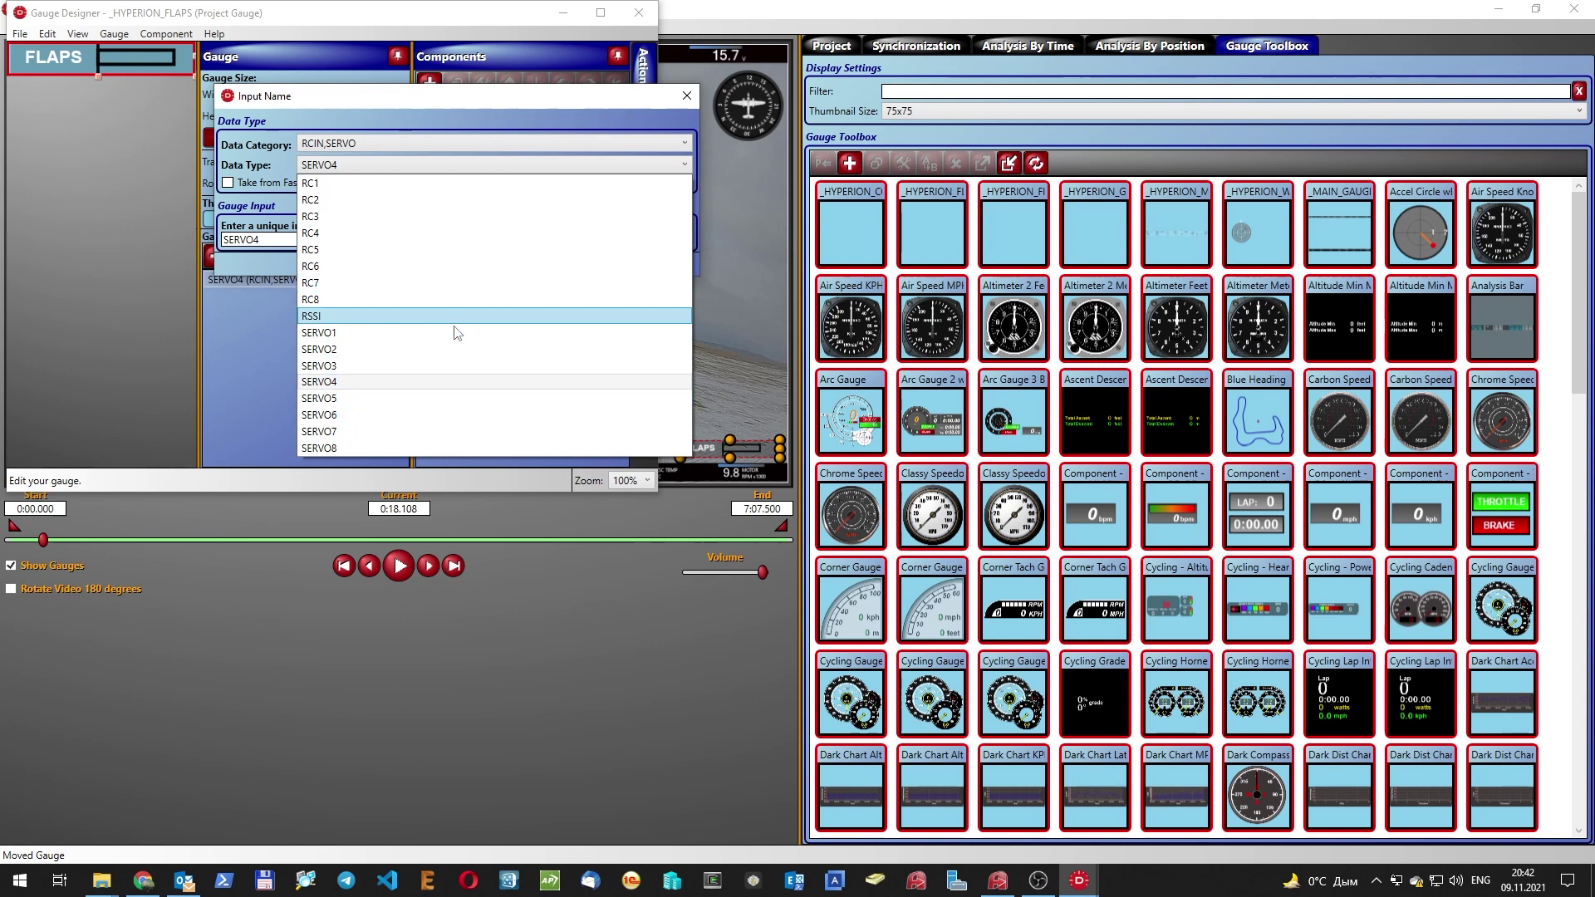
left_click(915, 217)
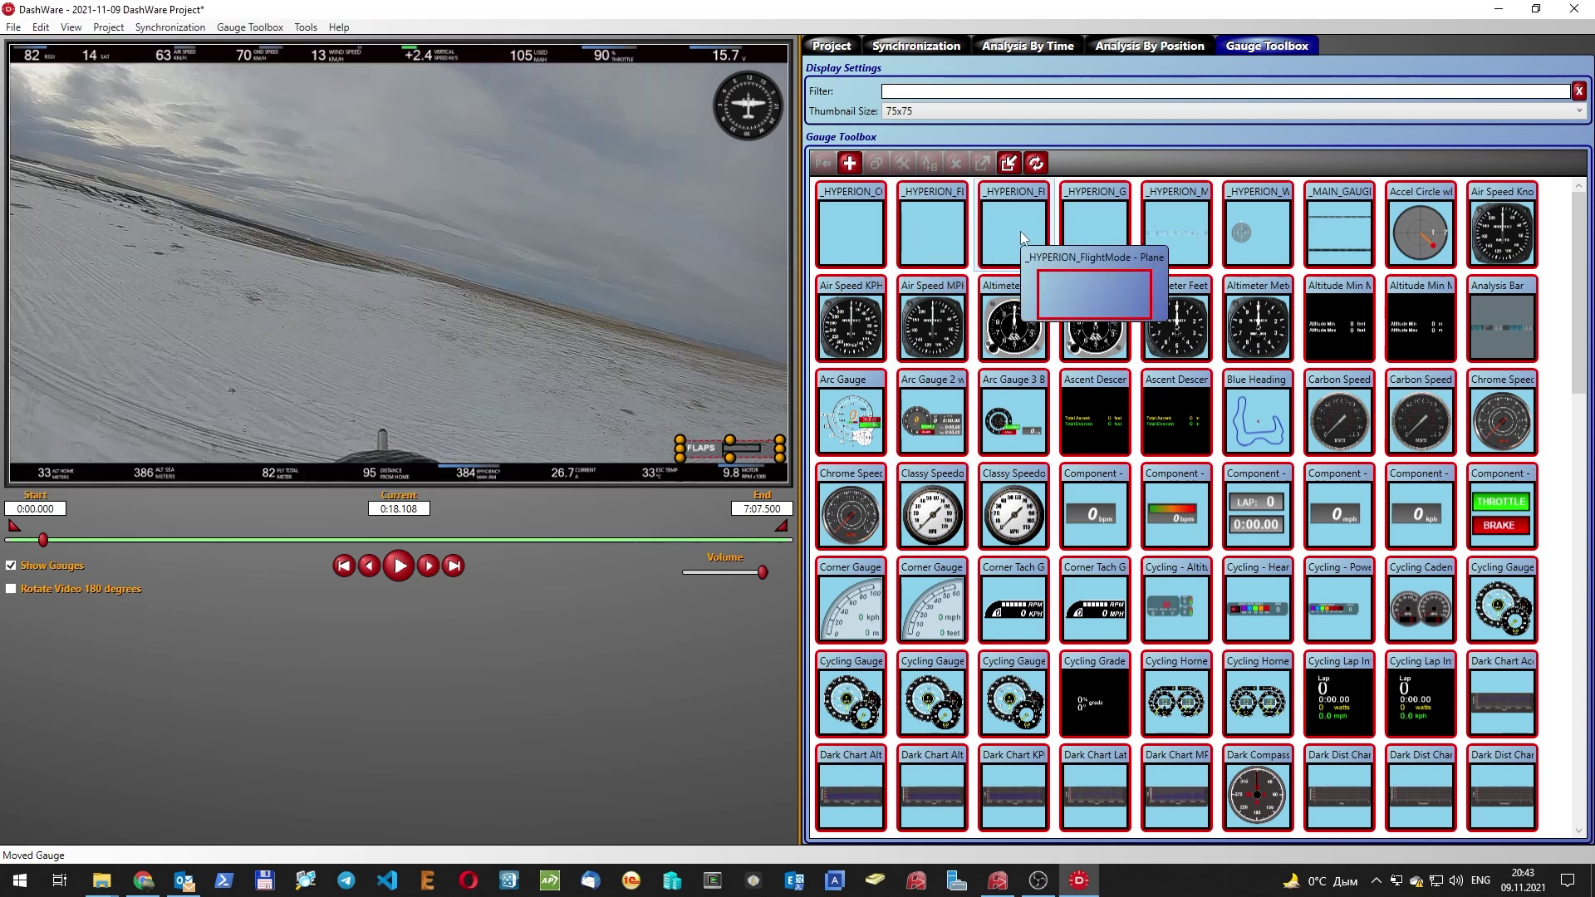
Overlay the _HYPERION_FlightMode - Plane gauge in the video's lower-left corner.
left_click_drag(1020, 231, 187, 334)
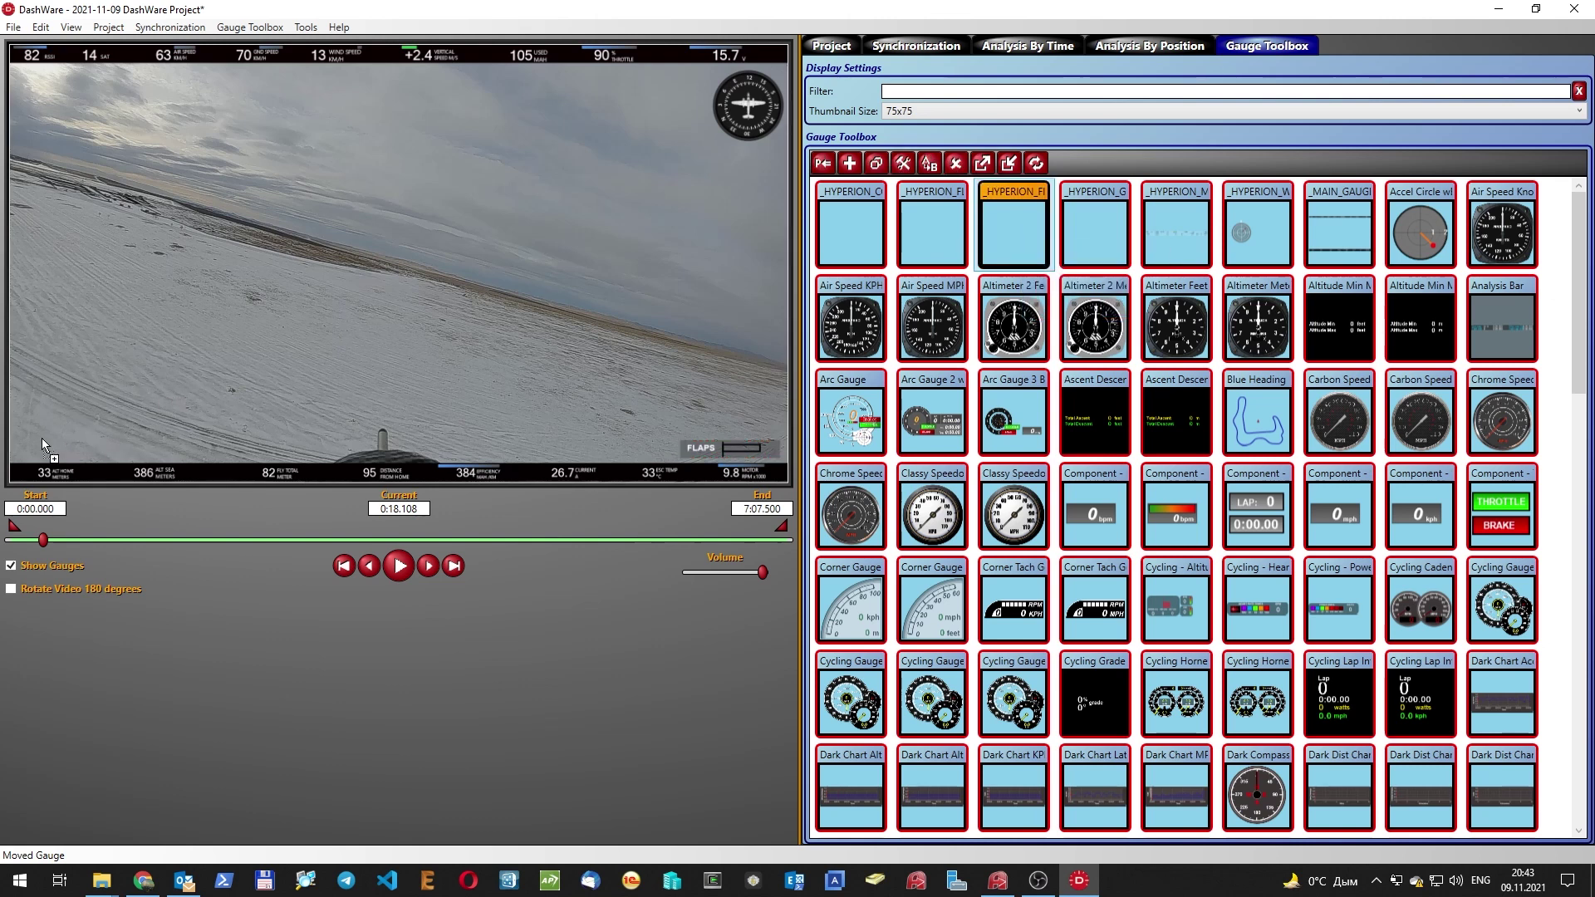
left_click_drag(41, 437, 43, 436)
left_click_drag(390, 266, 51, 422)
Undo adding the _HYPERION_M gauge and overlay the _HYPERION_G flight-track map beside the flight mode gauge.
left_click_drag(1179, 220, 396, 297)
key("ctrl+z")
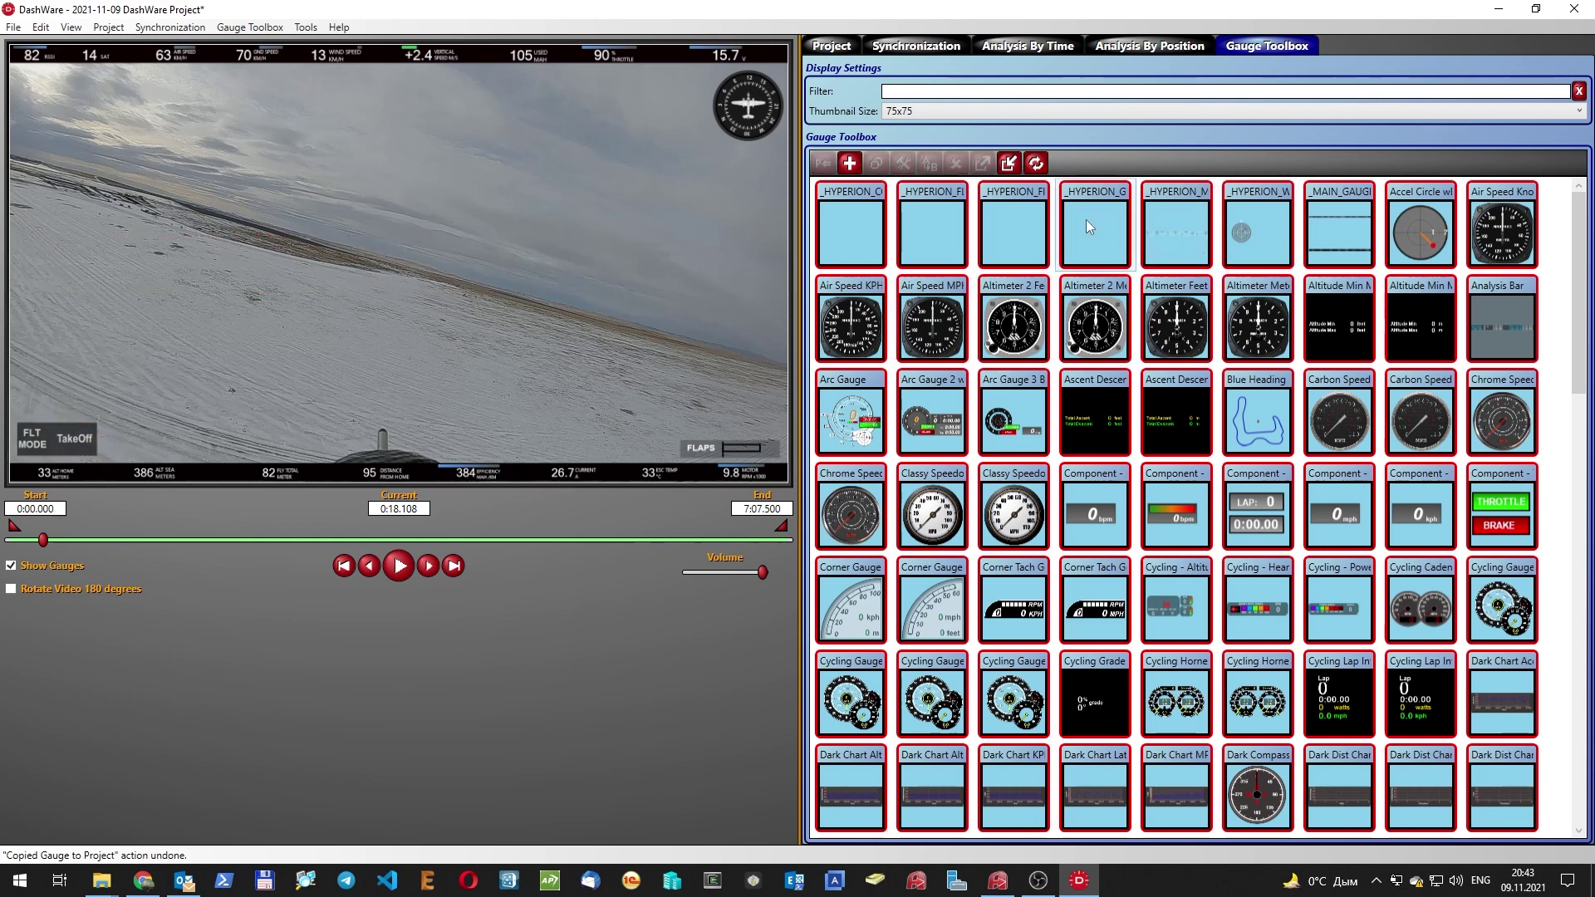
mouse_move(1089, 221)
left_click_drag(1089, 221, 377, 349)
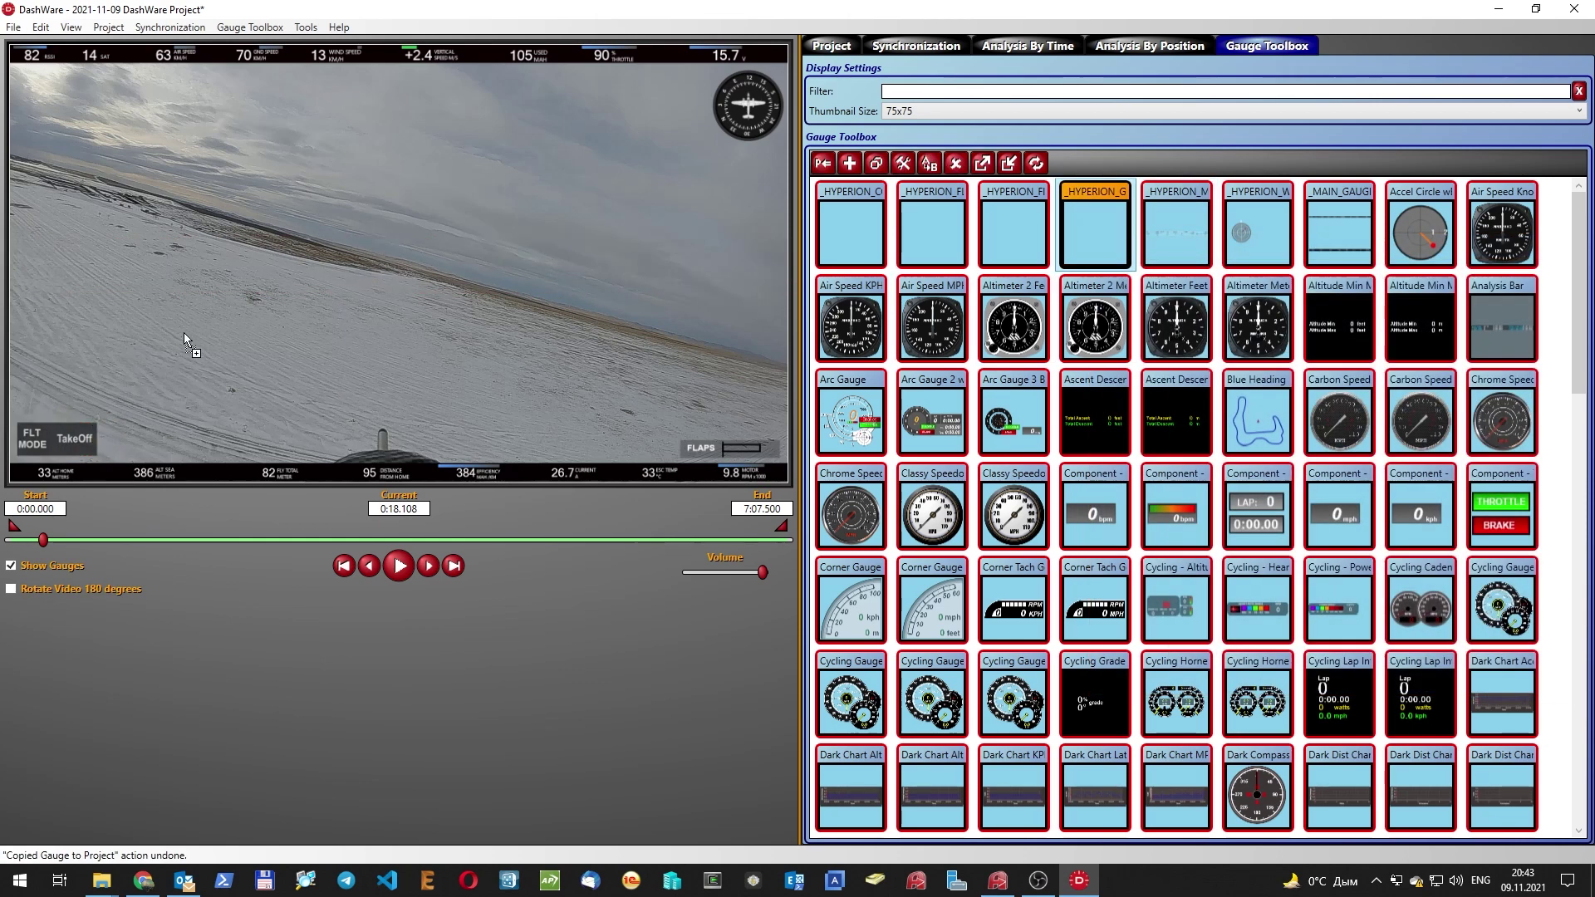
left_click_drag(185, 337, 192, 336)
left_click_drag(402, 305, 202, 404)
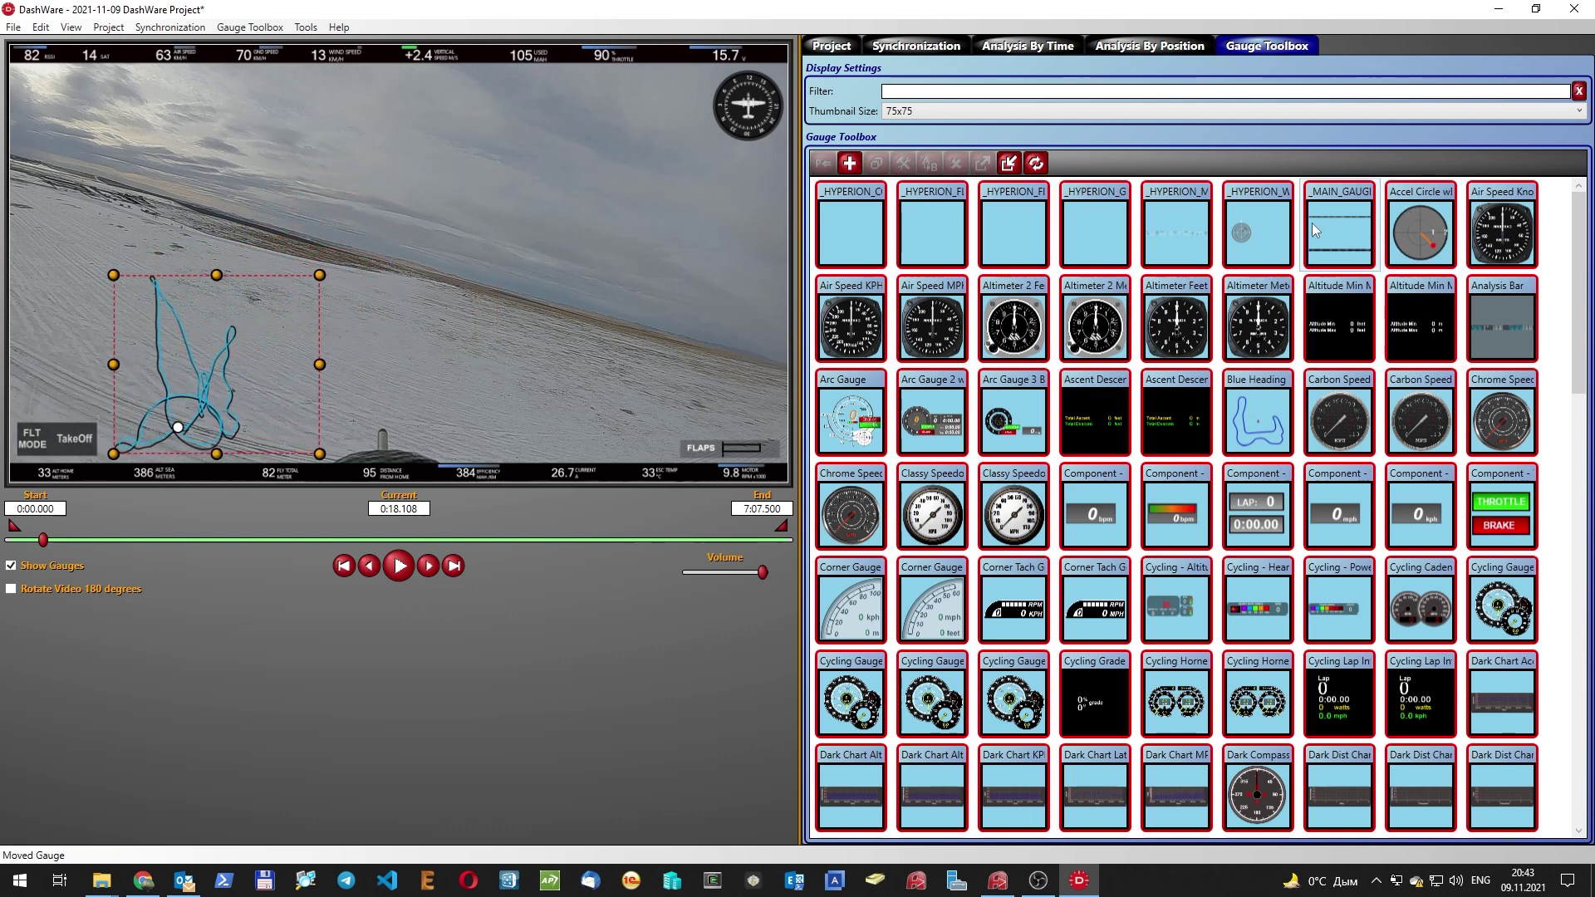
Overlay the round _HYPERION_W crosshair gauge in the video's upper-left corner, slightly enlarged.
left_click_drag(1257, 231, 96, 144)
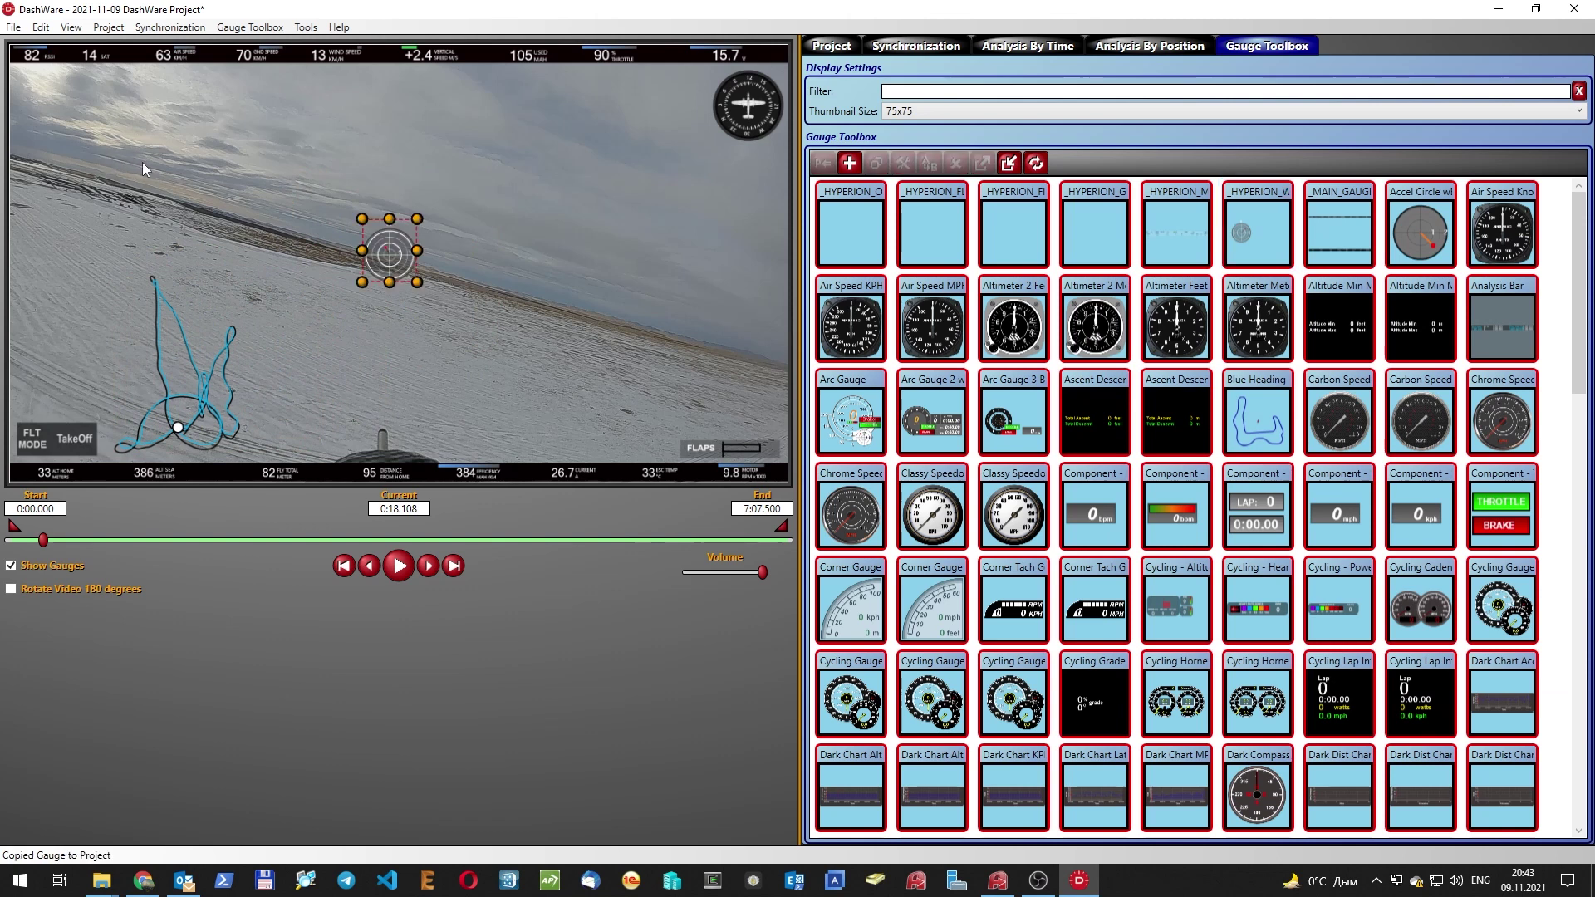
left_click_drag(376, 236, 77, 95)
left_click(304, 129)
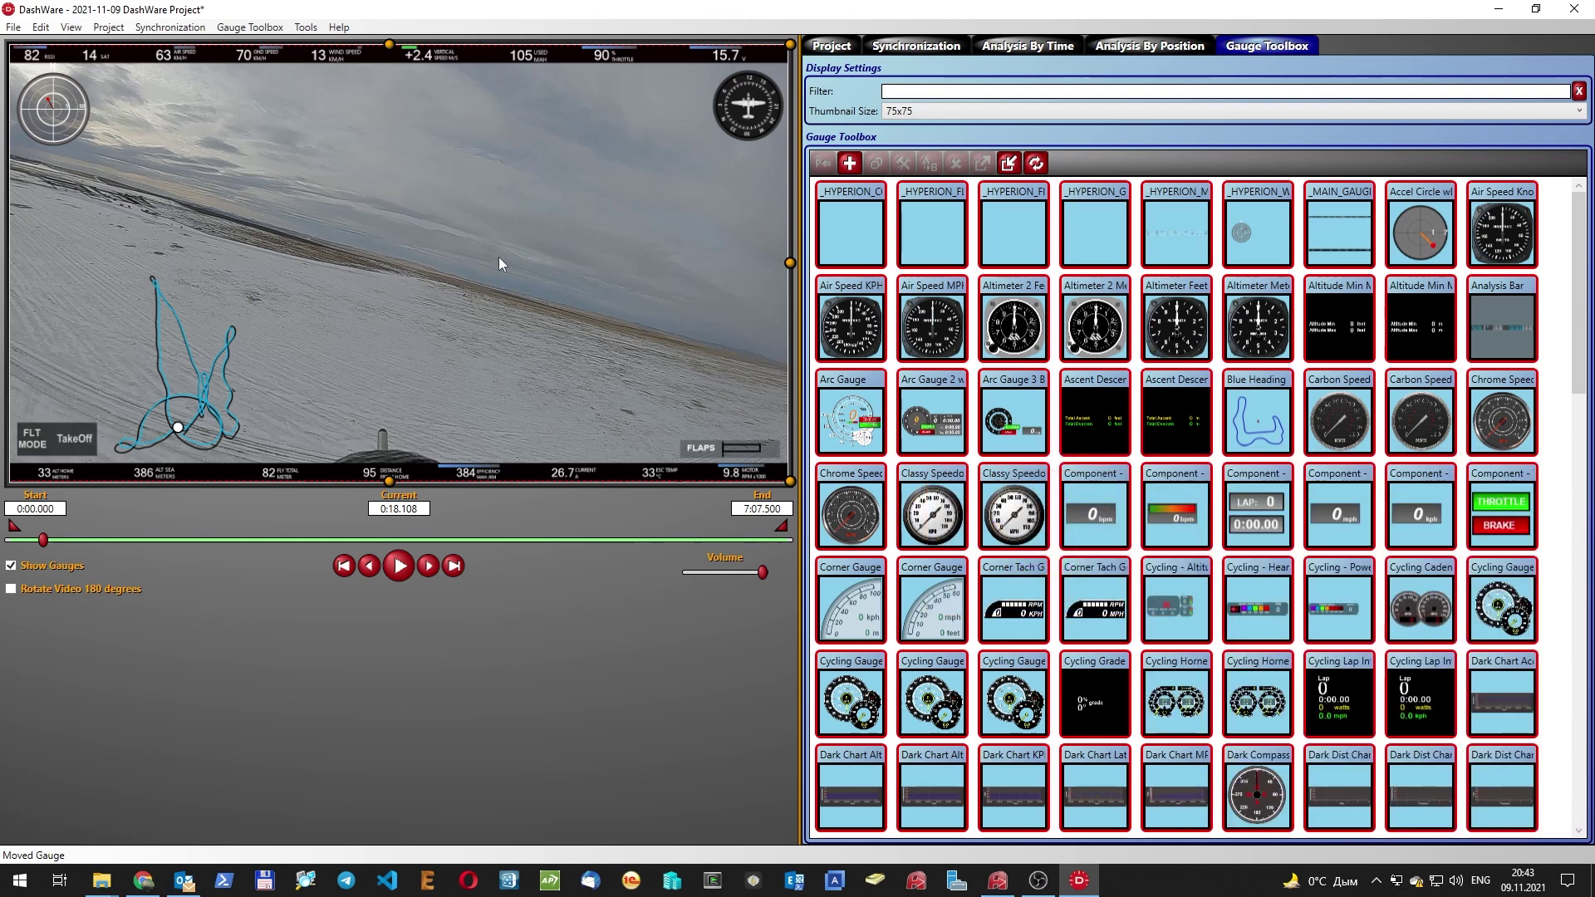
Browse the remaining gauges in the toolbox and widen the video preview area.
mouse_move(1035, 428)
scroll(1035, 428, "down", 2)
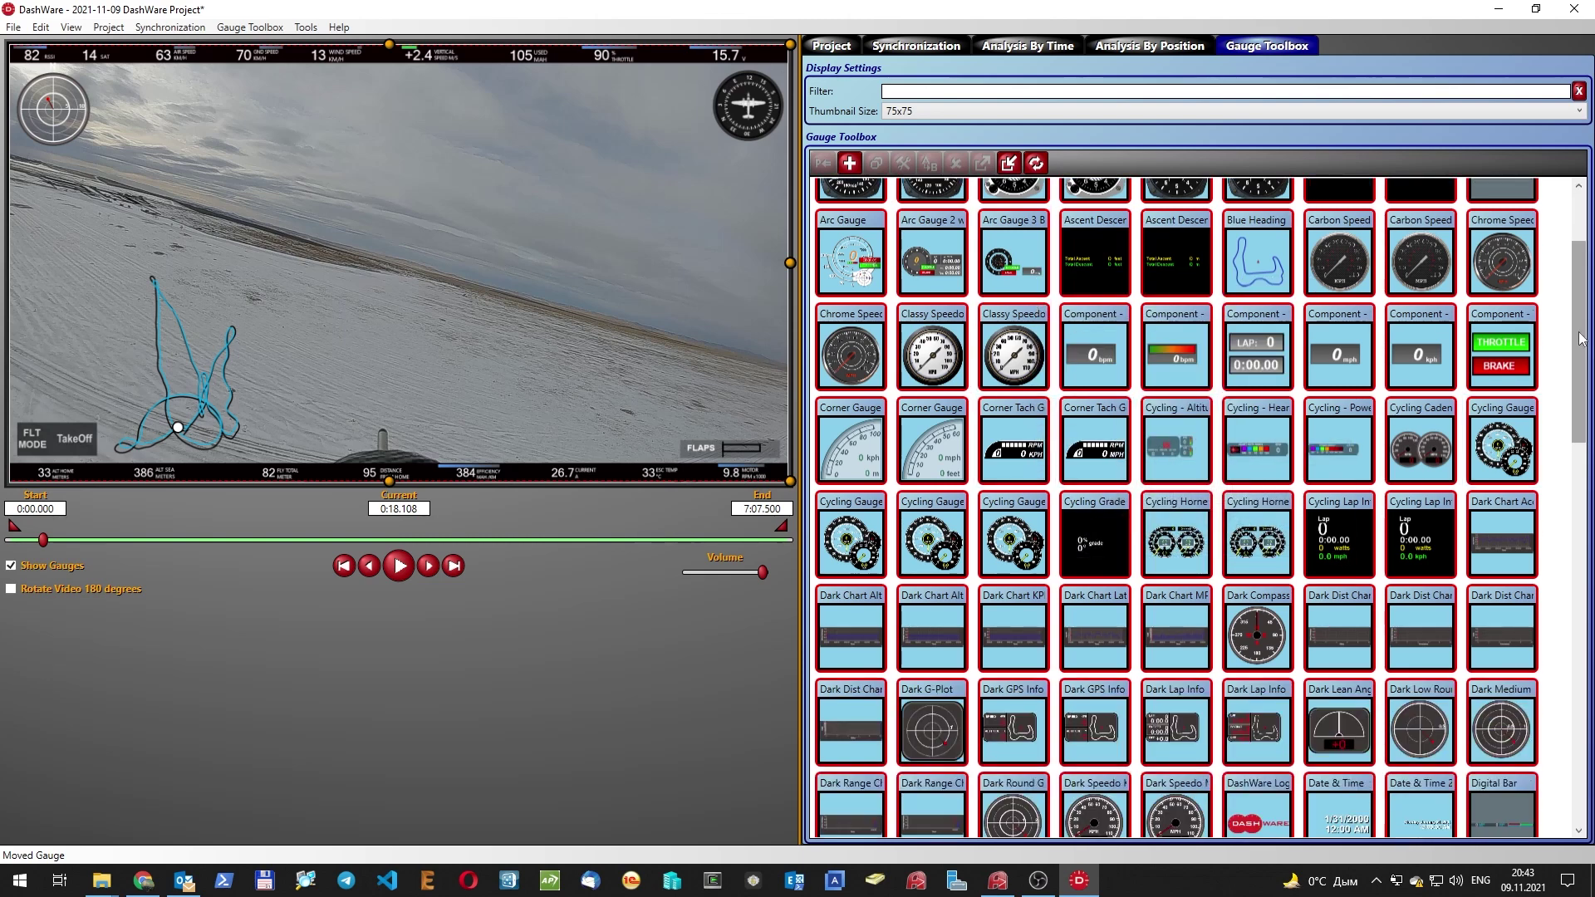
left_click_drag(1581, 339, 1582, 628)
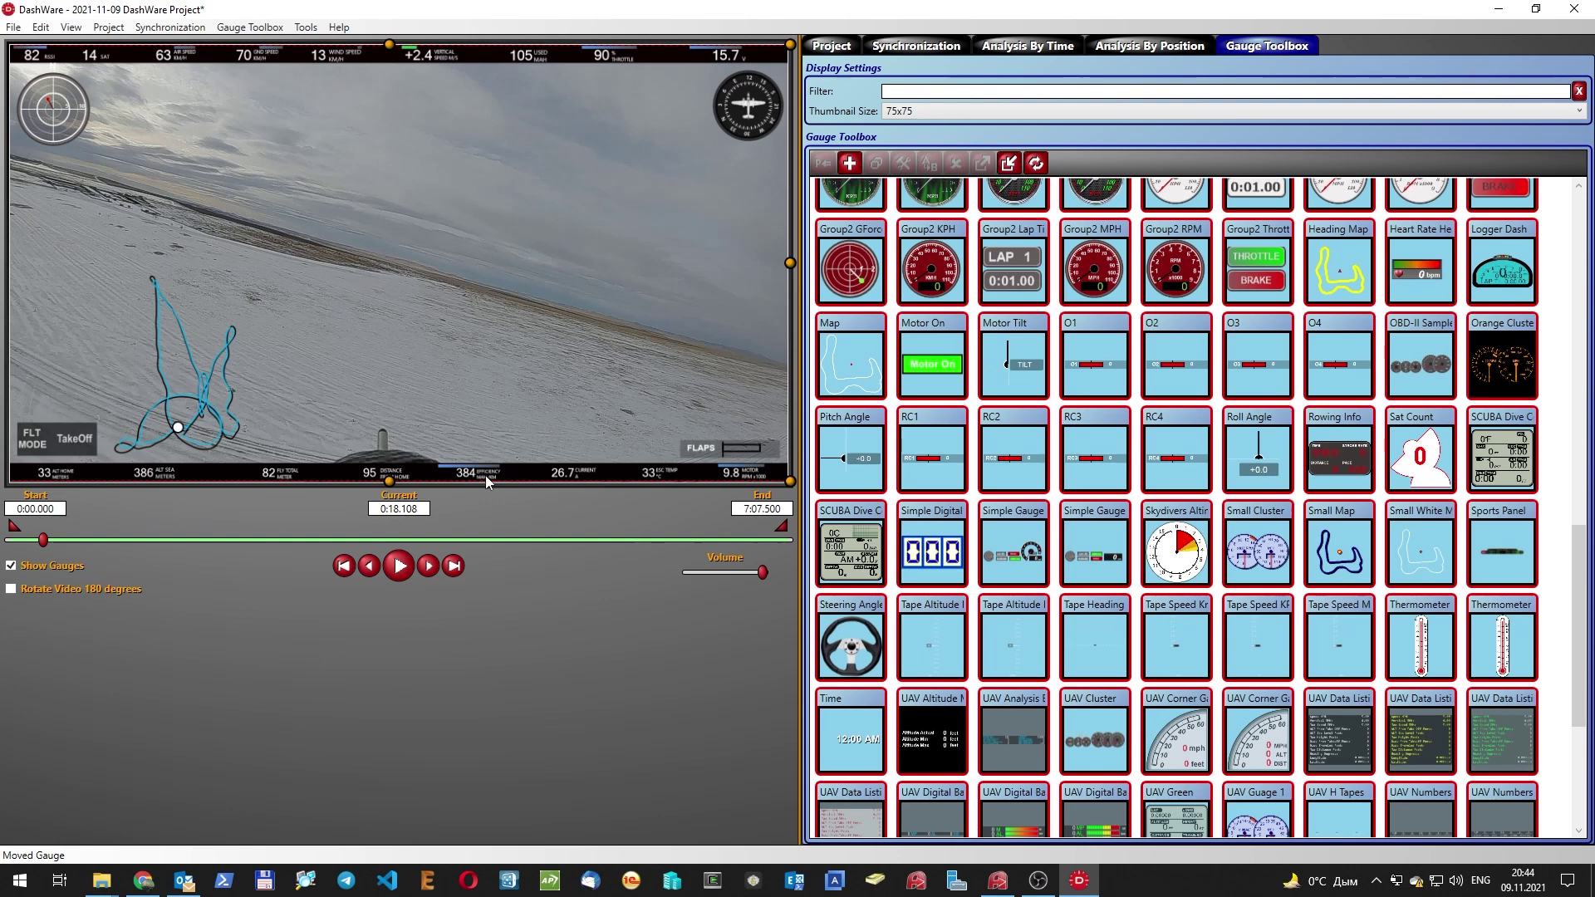
left_click_drag(798, 465, 1223, 409)
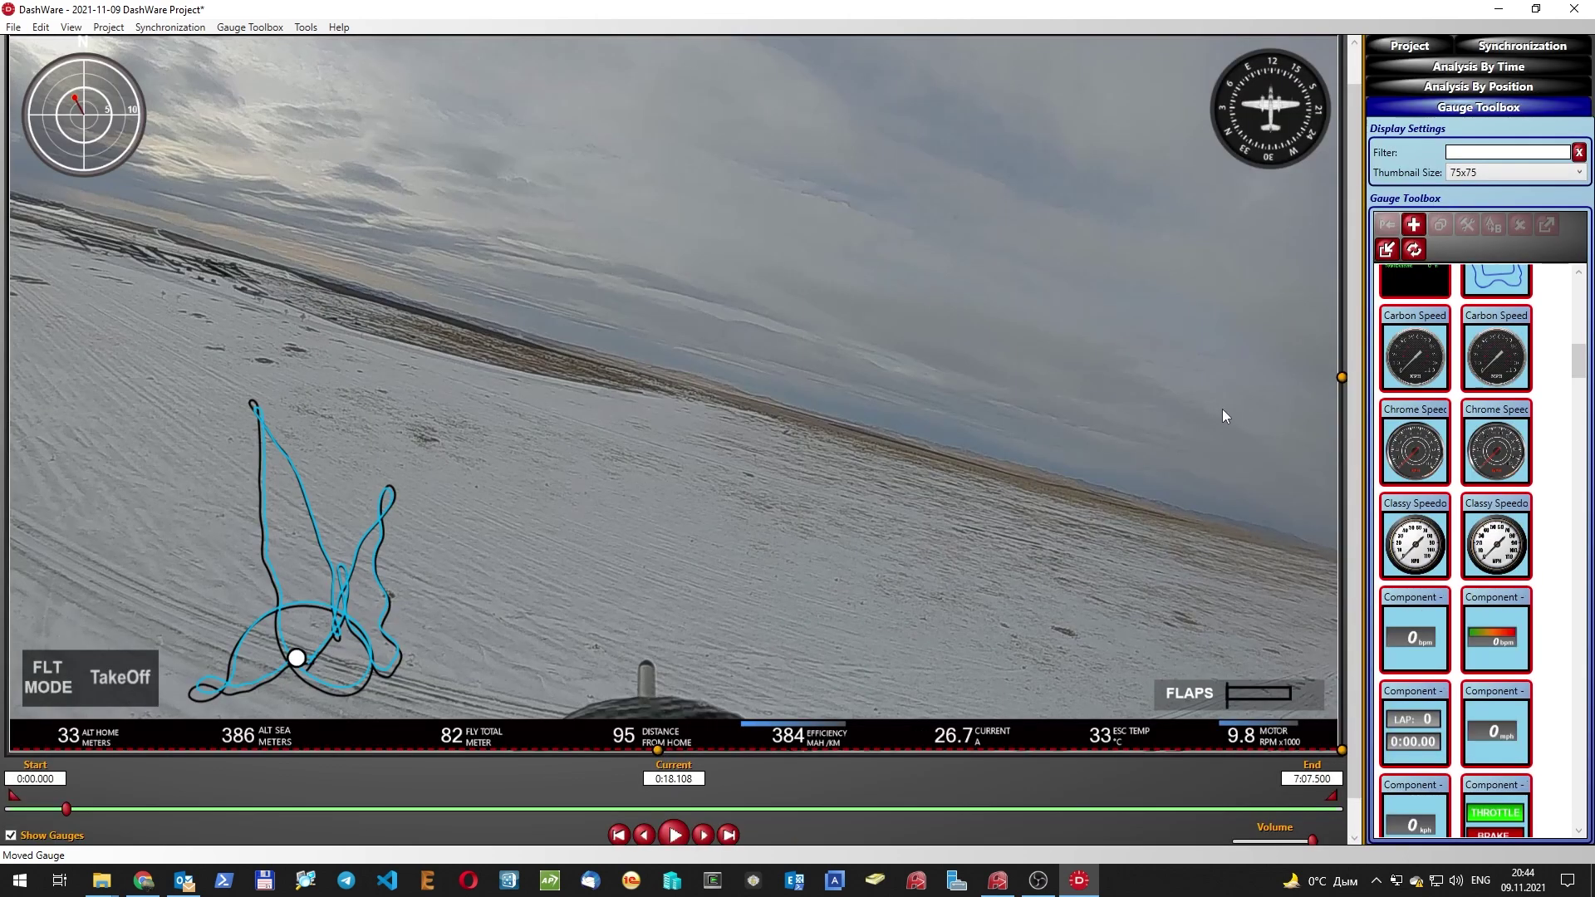
Switch to Chrome to view the ArduPilot_Dashware repository page on GitHub, and return to DashWare.
left_click(143, 879)
left_click(91, 14)
scroll(237, 195, "up", 3)
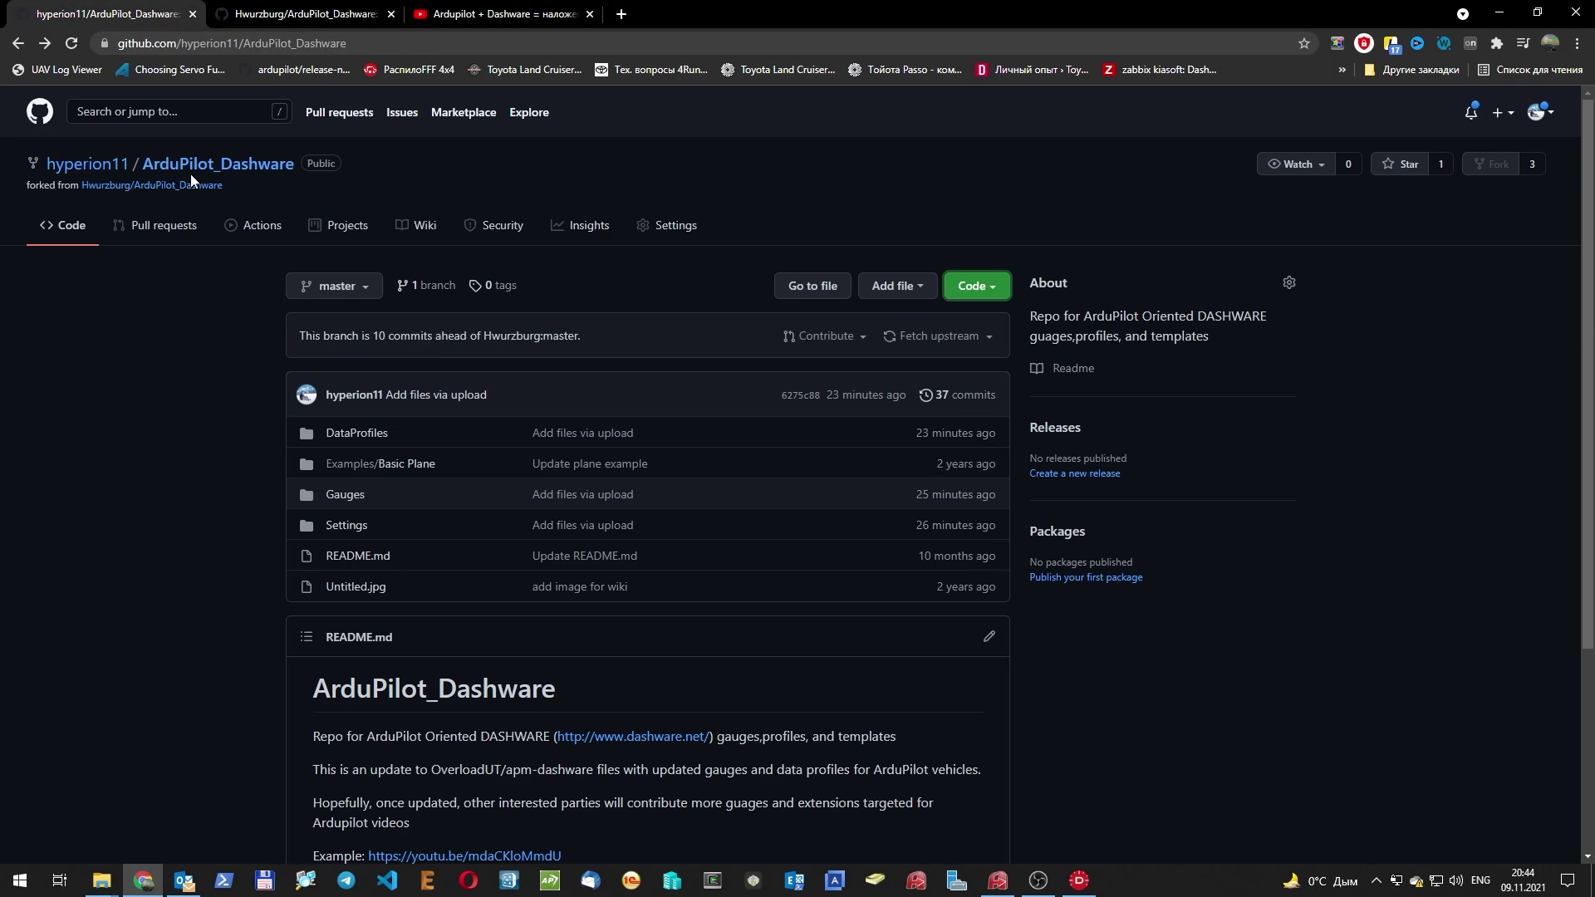
mouse_move(98, 196)
left_click(1500, 14)
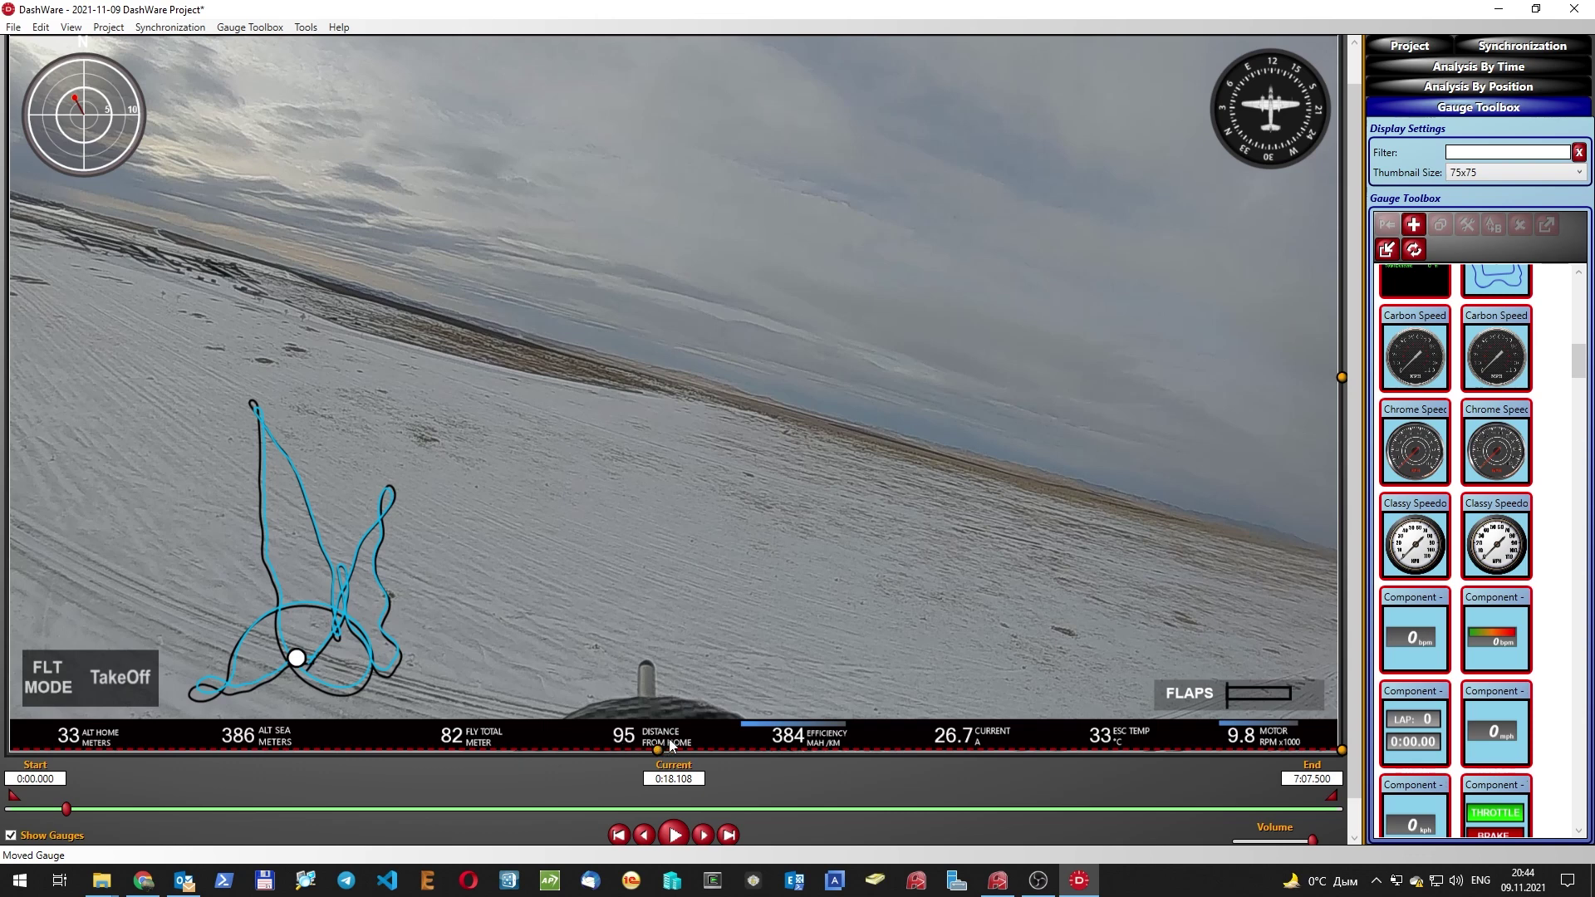
Undo the last gauge move.
key("ctrl+z")
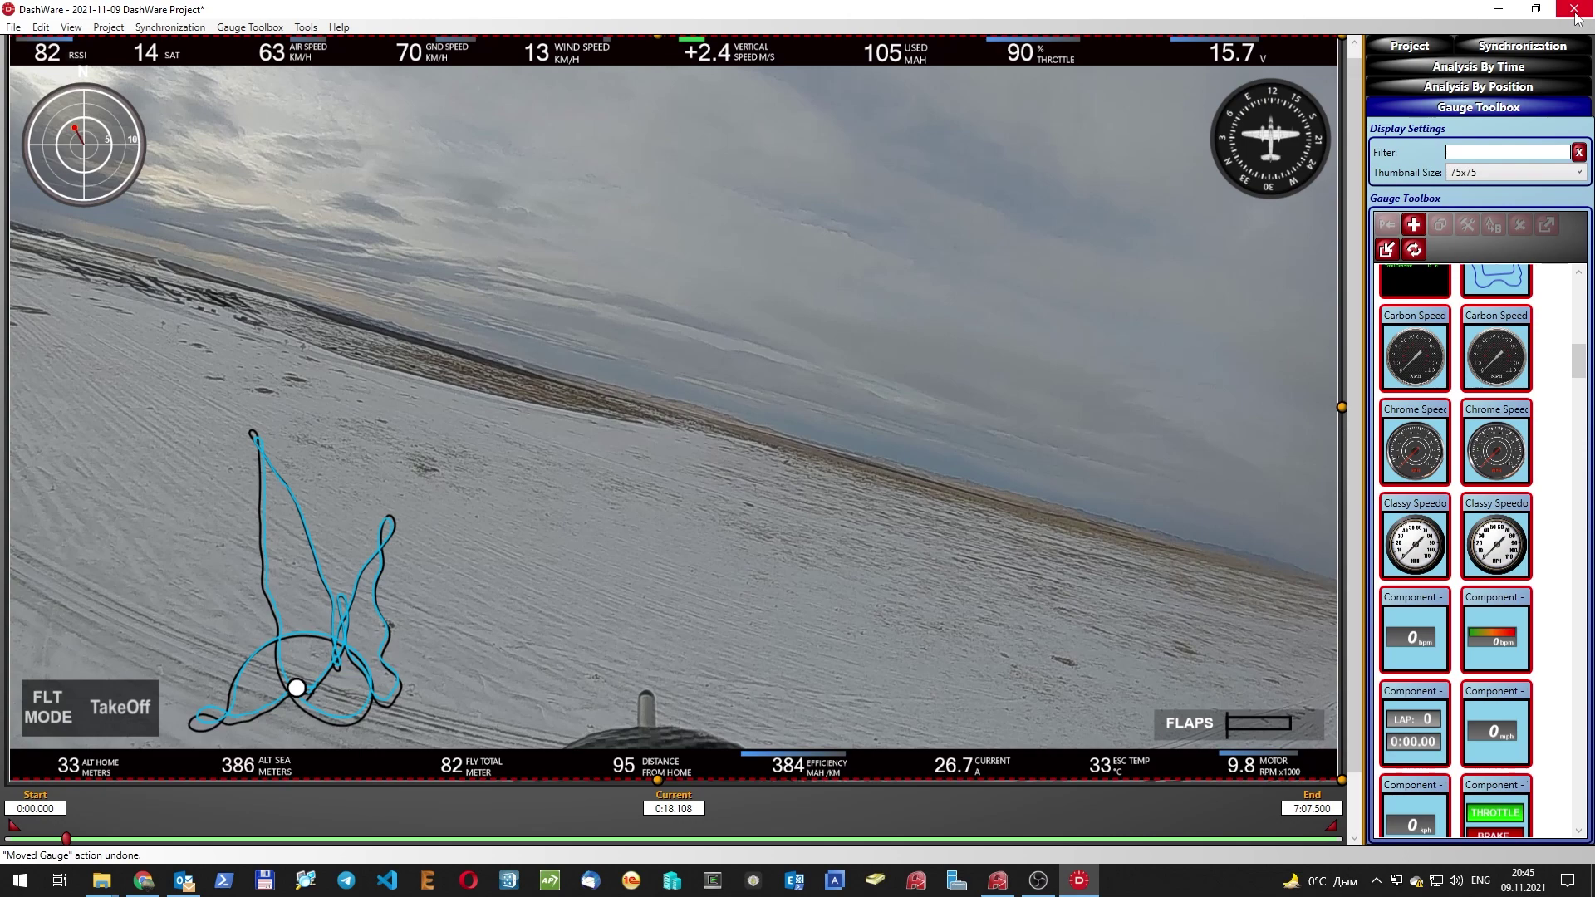
Open the ArduPilot(4.1) profile in the Data Profile Editor and examine its list of calculators and converters.
left_click(12, 28)
left_click(72, 242)
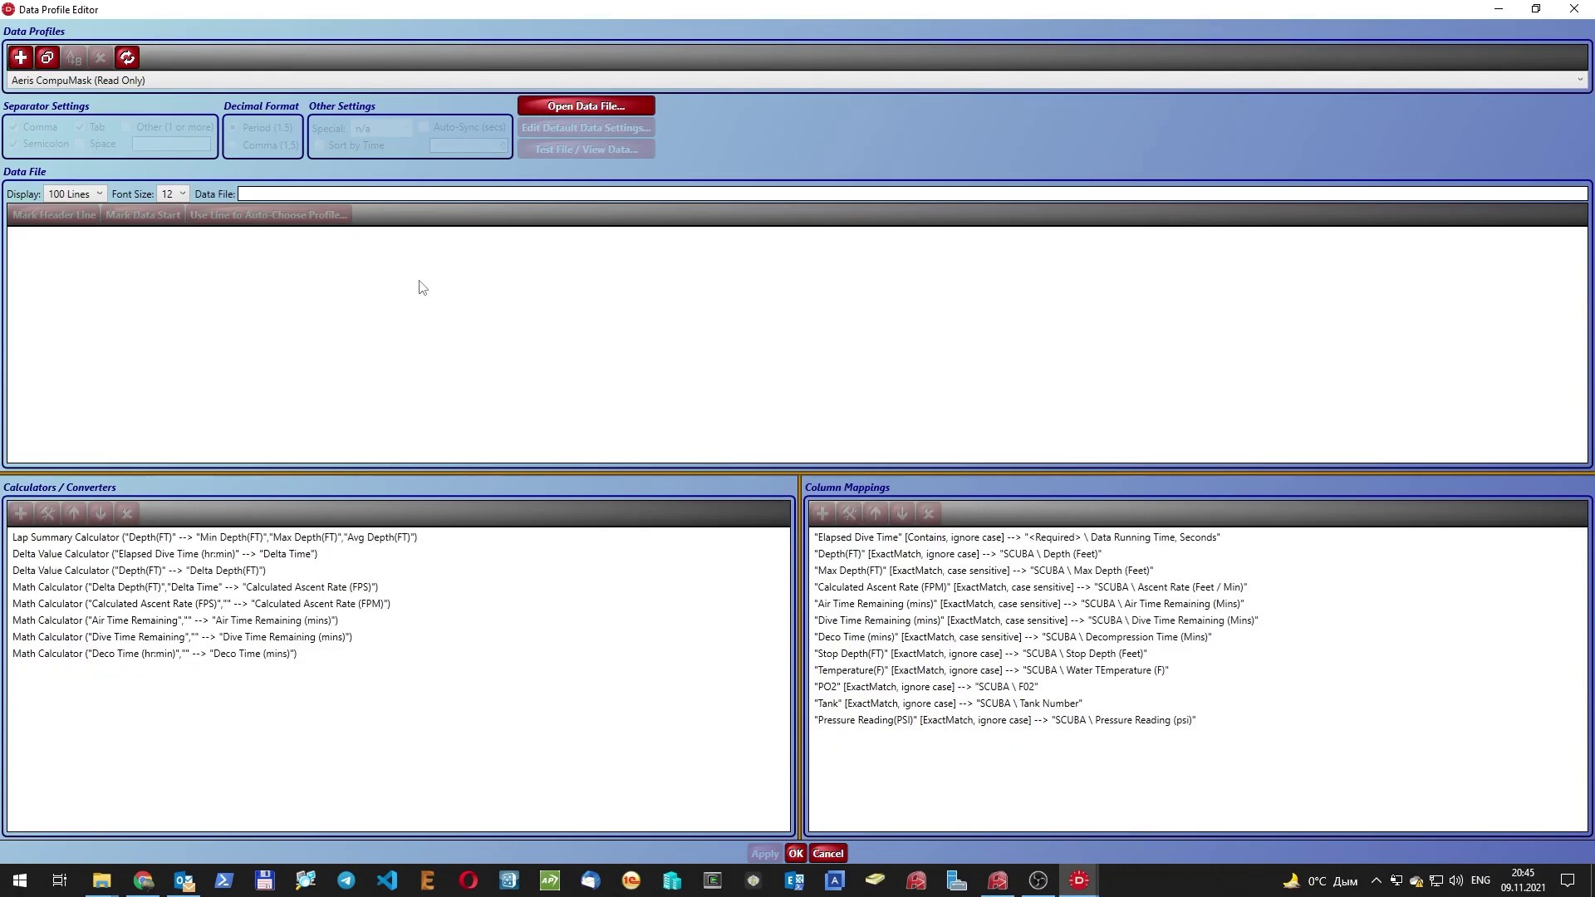
left_click(93, 85)
left_click(49, 165)
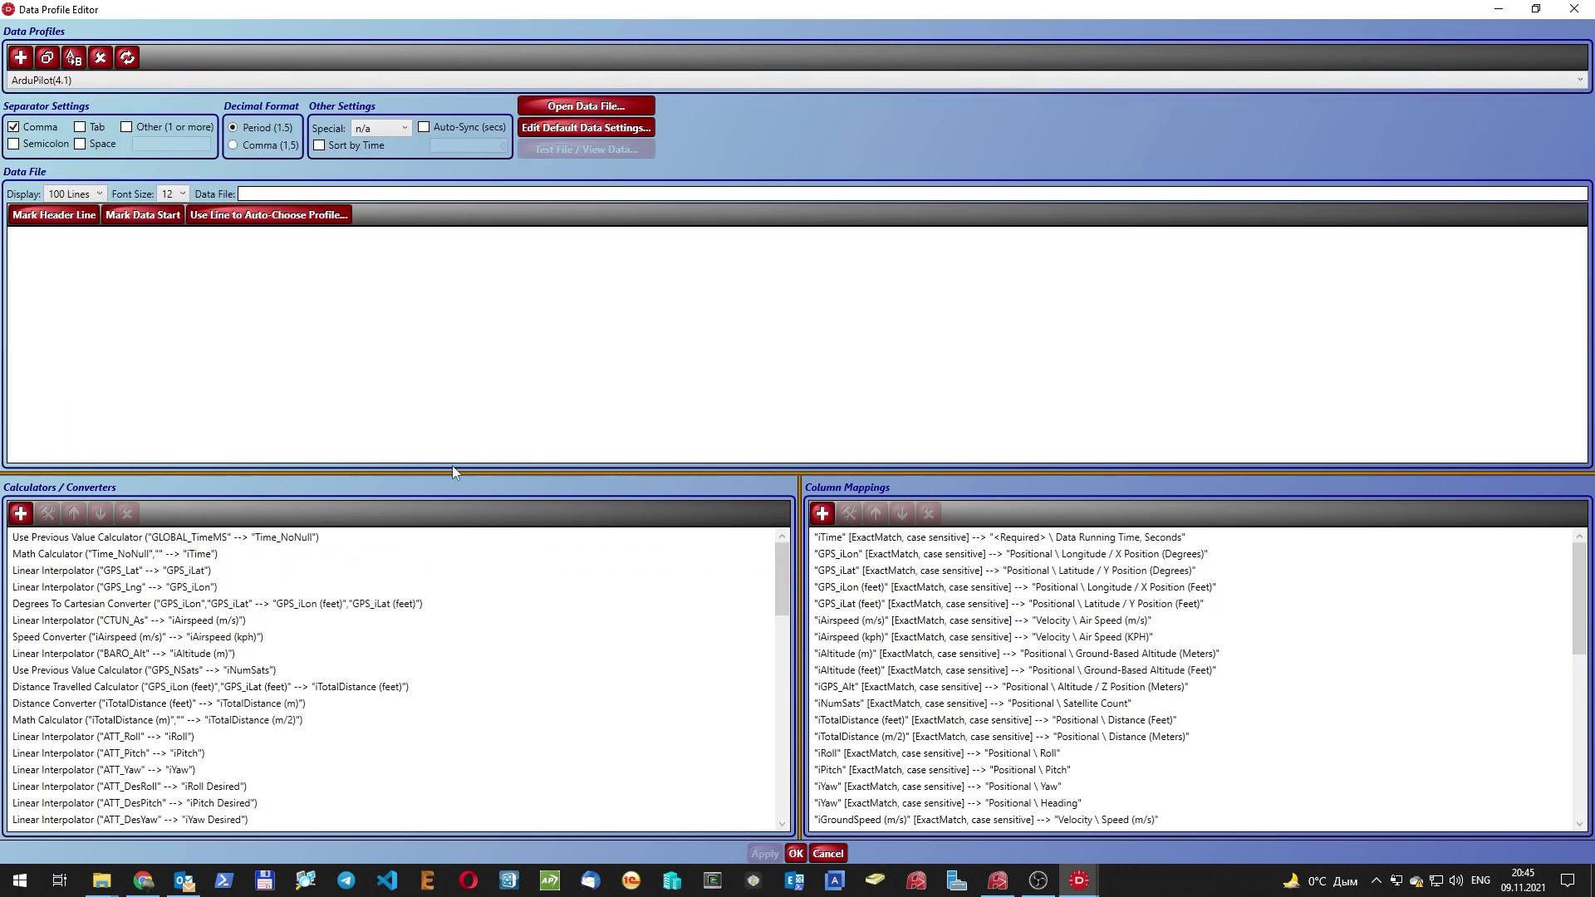
scroll(301, 651, "down", 3)
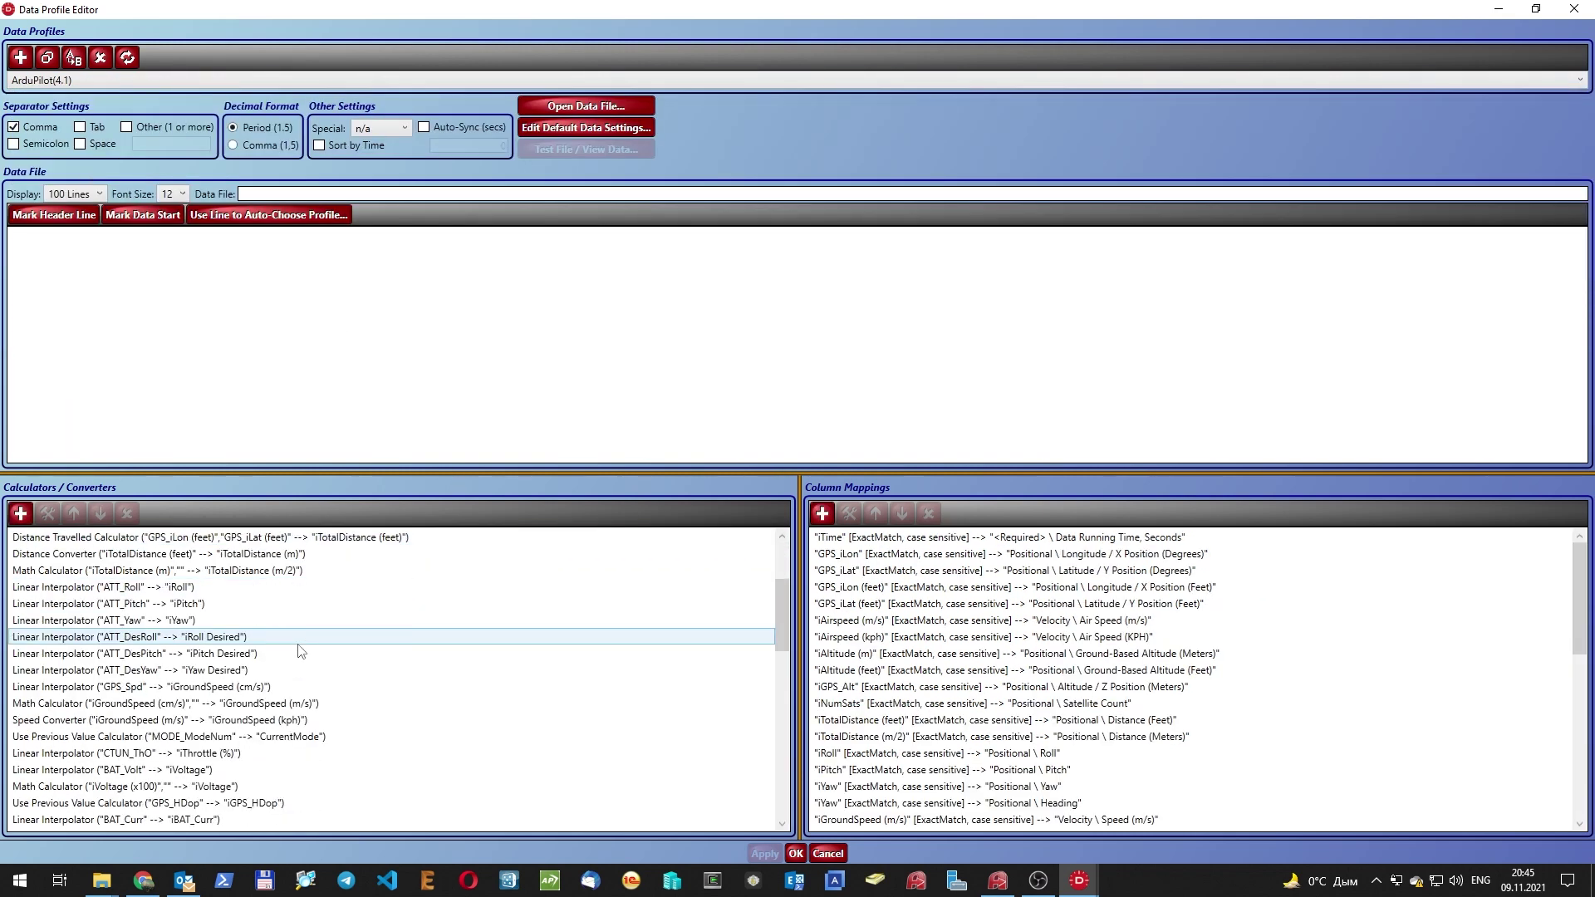
scroll(301, 651, "up", 3)
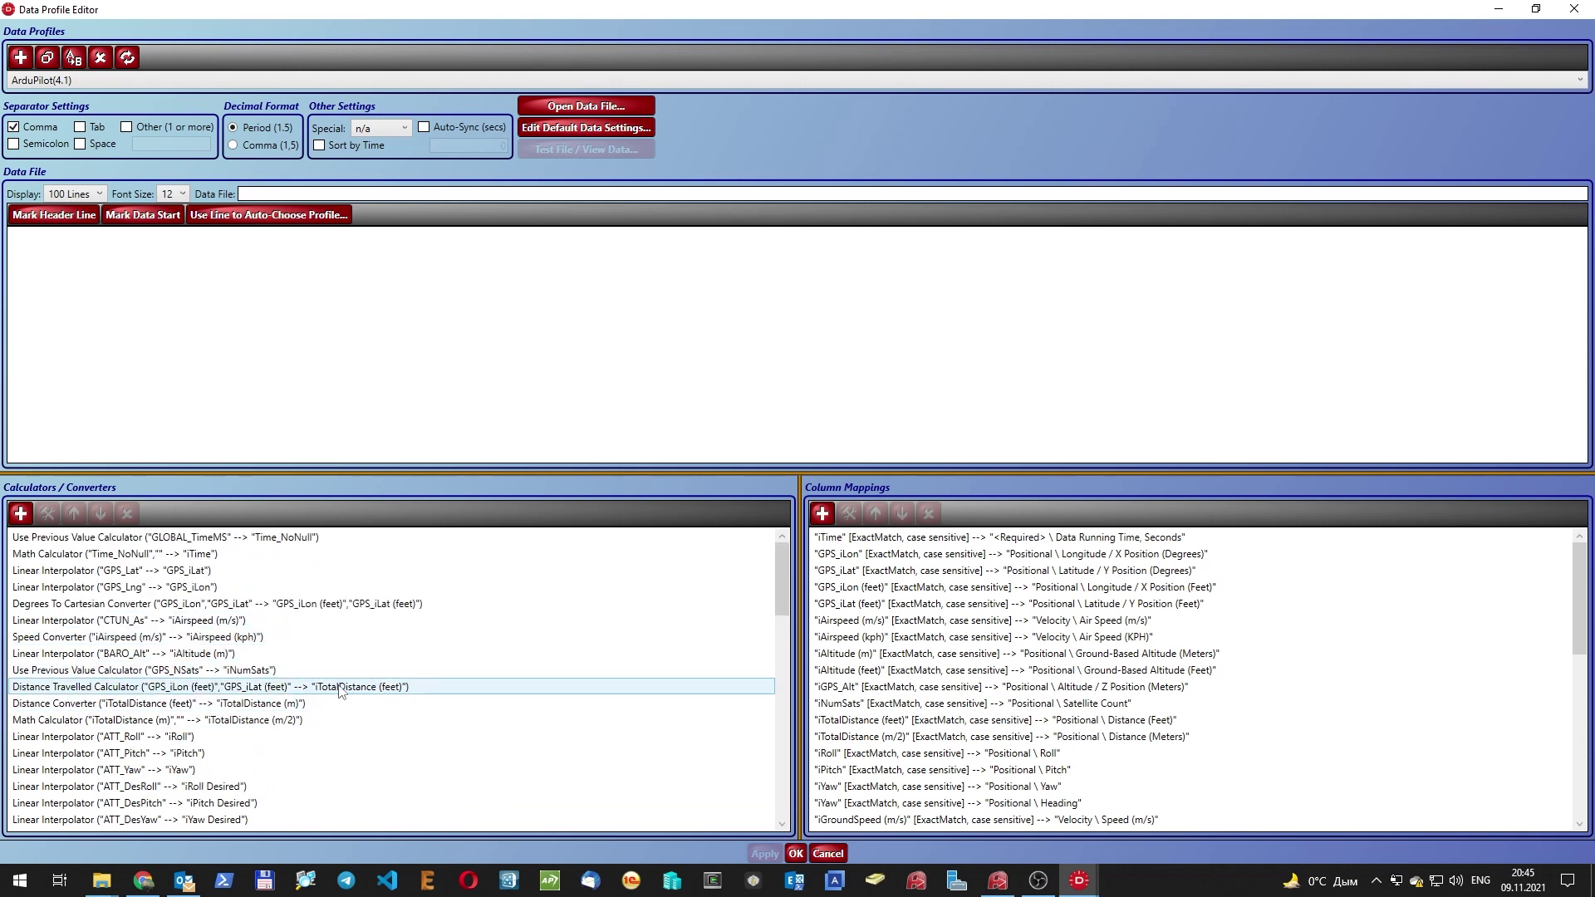
scroll(355, 691, "down", 1)
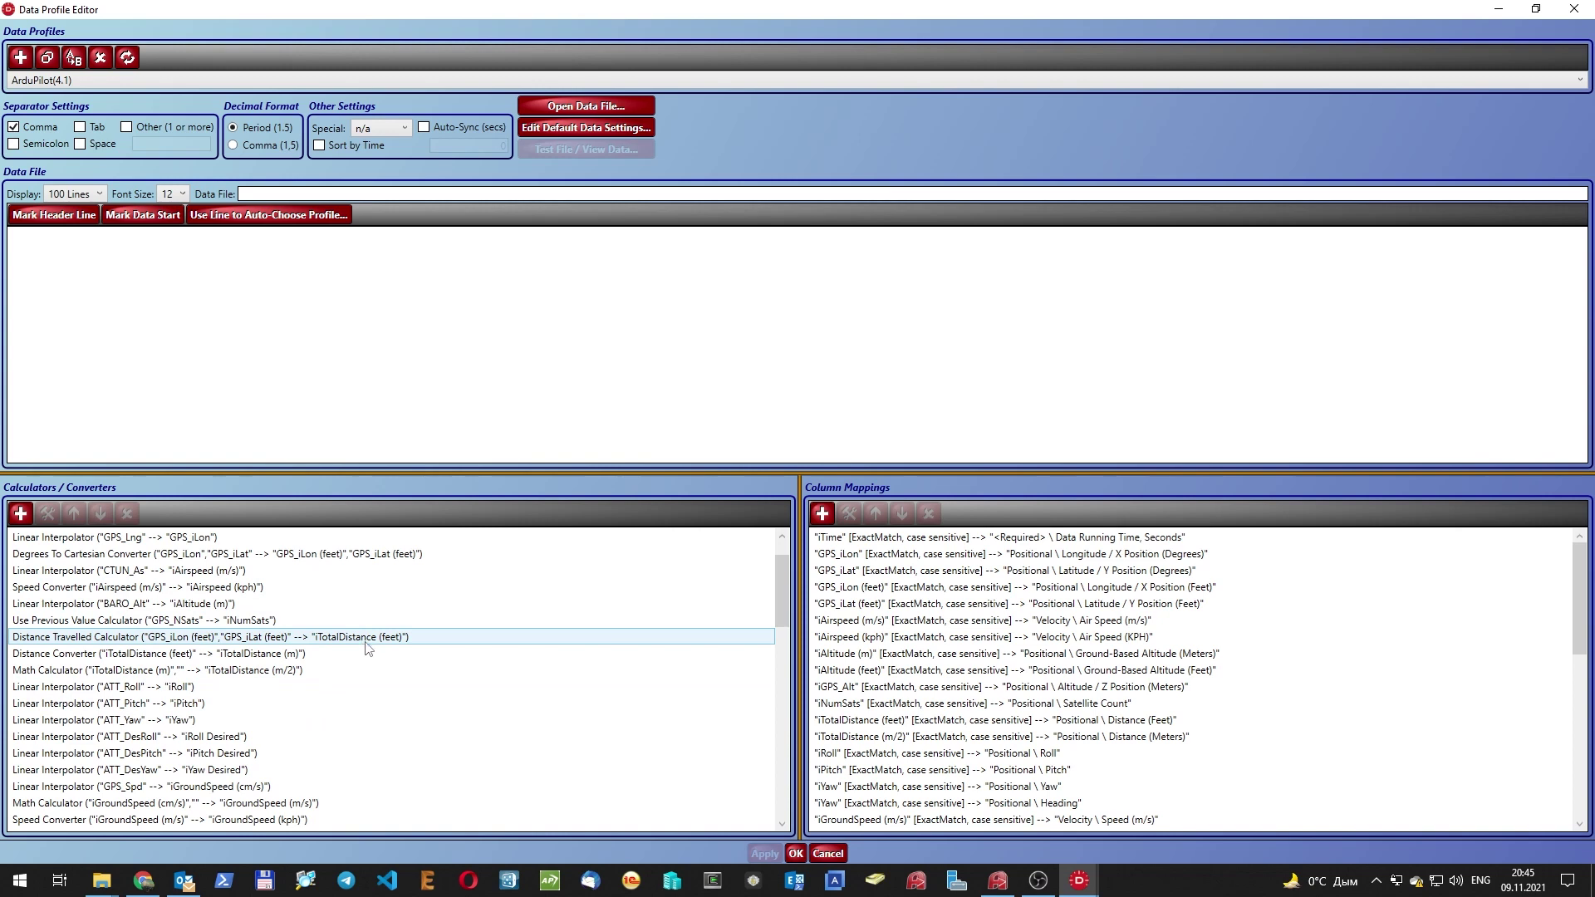
scroll(357, 651, "down", 15)
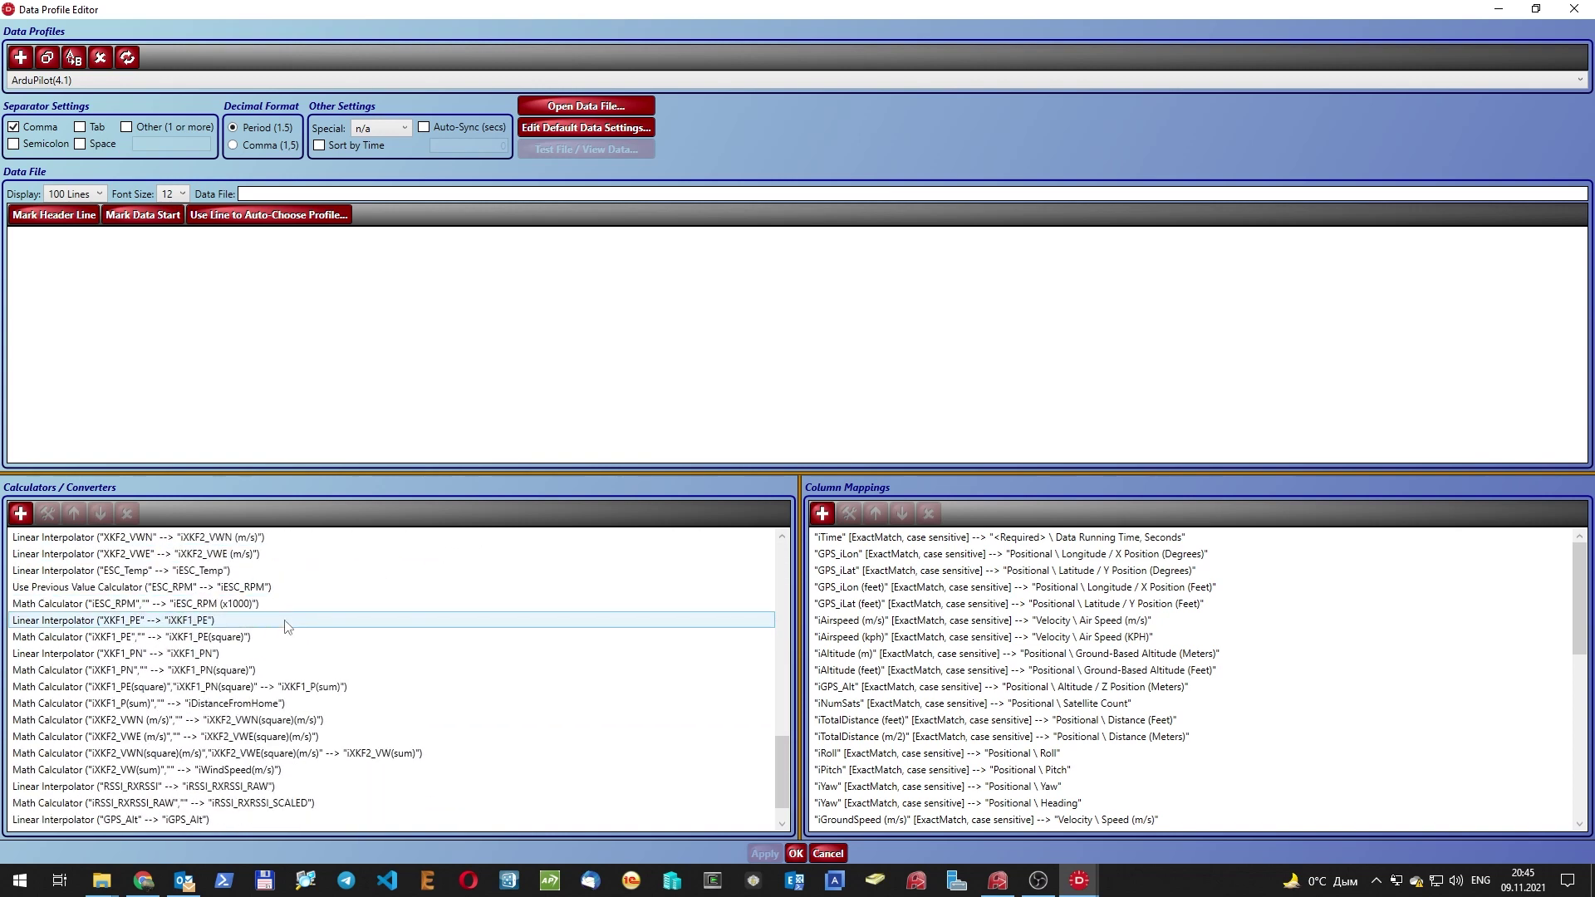